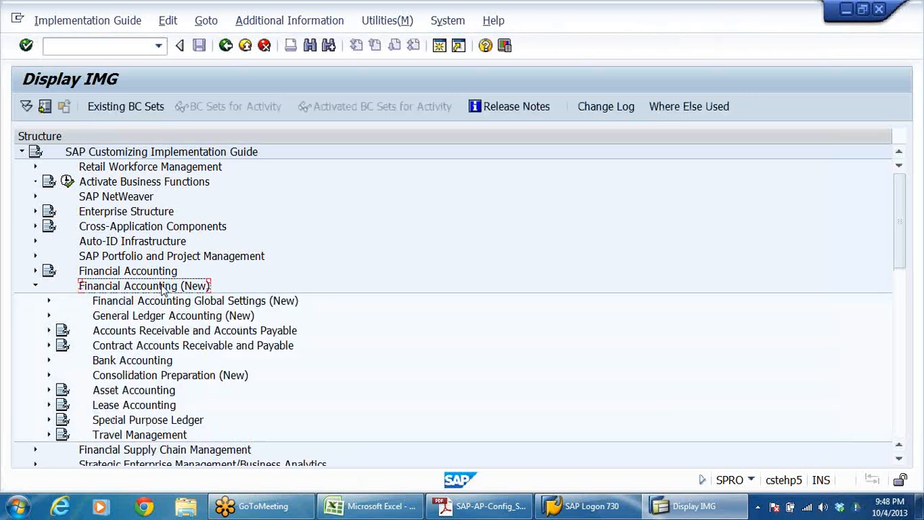
Step: Expand Financial Accounting Global Settings (New) under Financial Accounting (New) in the implementation guide
key(Down)
key(Down)
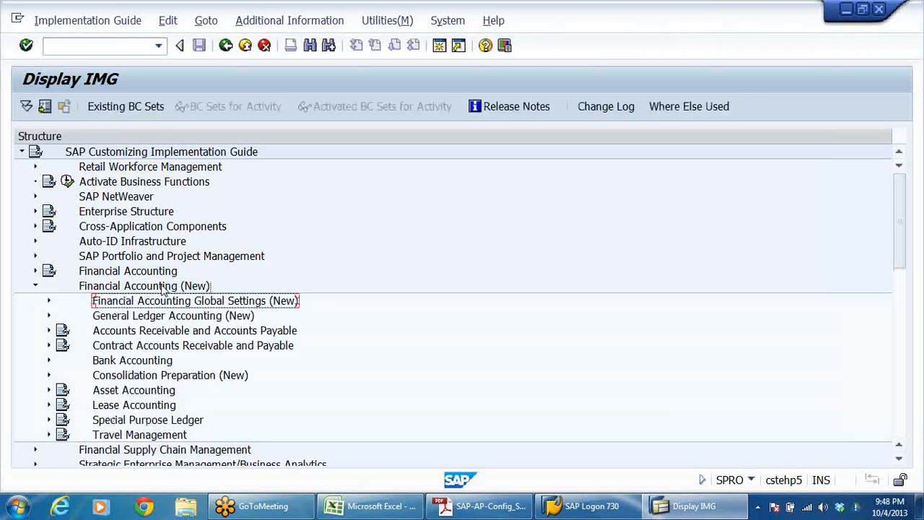
key(Down)
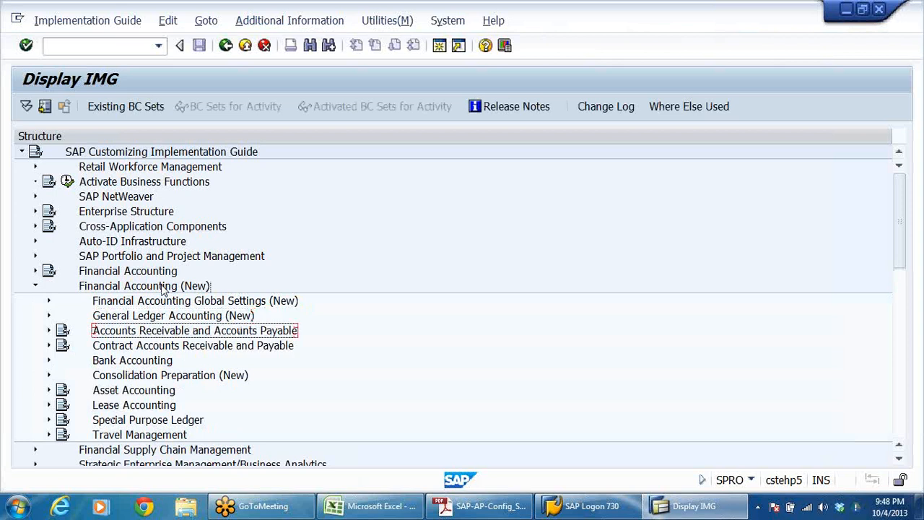
key(Up)
key(Up)
key(Right)
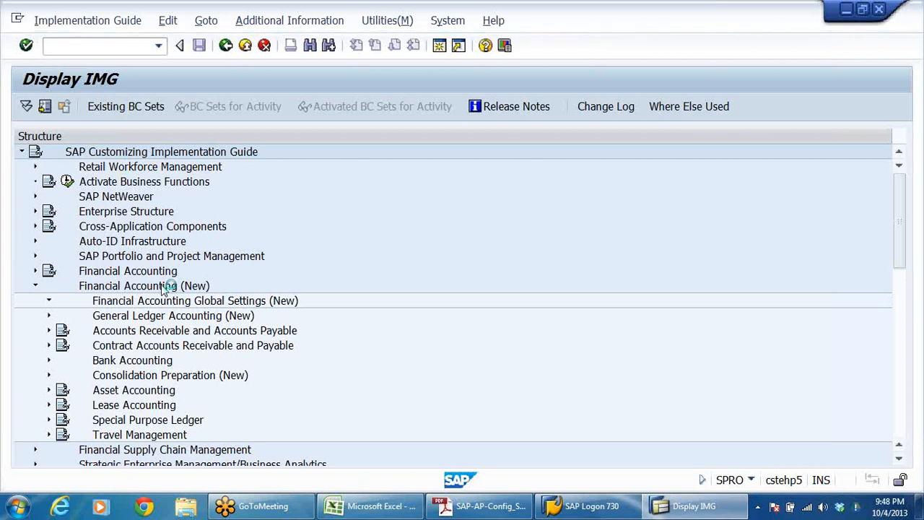
Step: Expand Withholding Tax, Extended Withholding Tax and its Basic Settings under the global settings
key(Down)
key(Down)
key(Down)
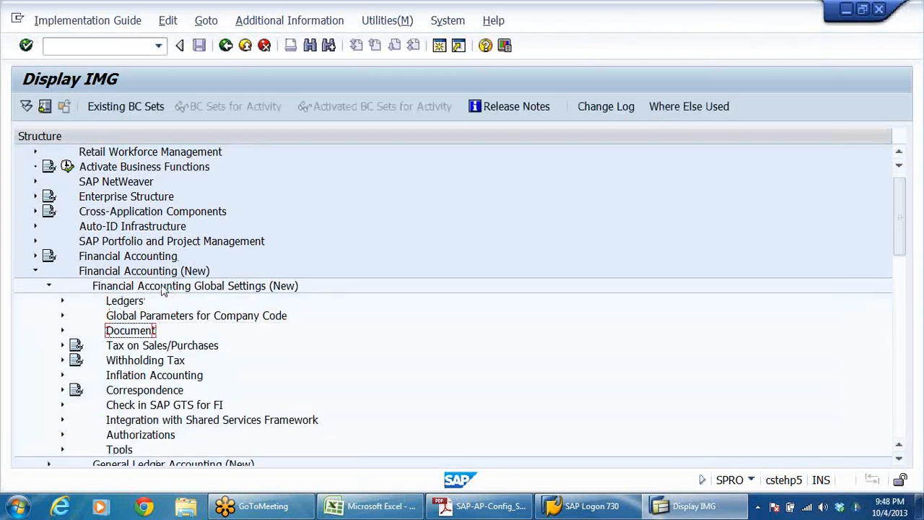
key(Right)
key(Down)
key(Down)
key(Right)
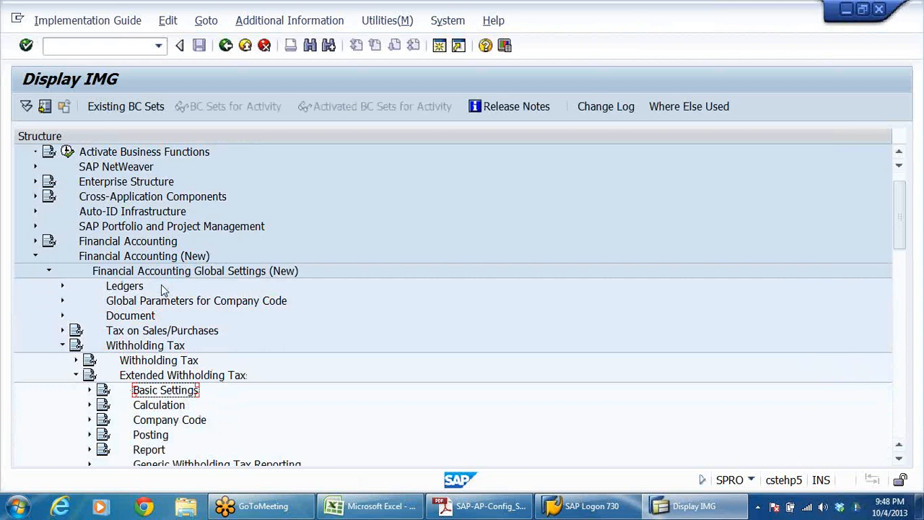
scroll(217, 442, down, 1)
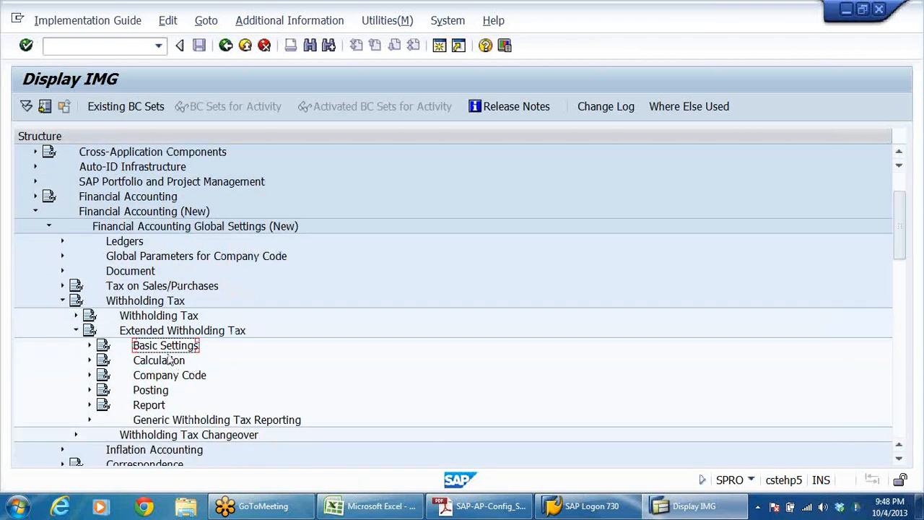
key(Right)
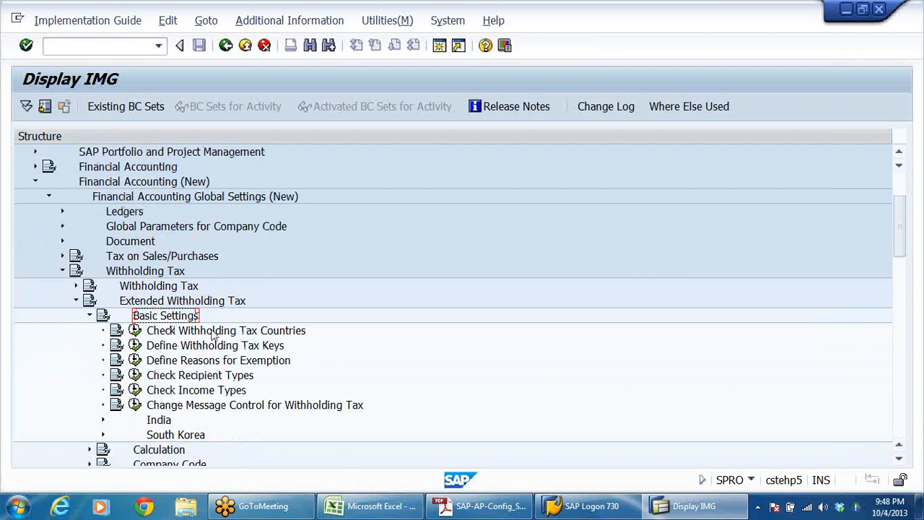
Step: Review the Define Withholding Tax Keys entries for country key IN and return to the implementation guide
click(283, 332)
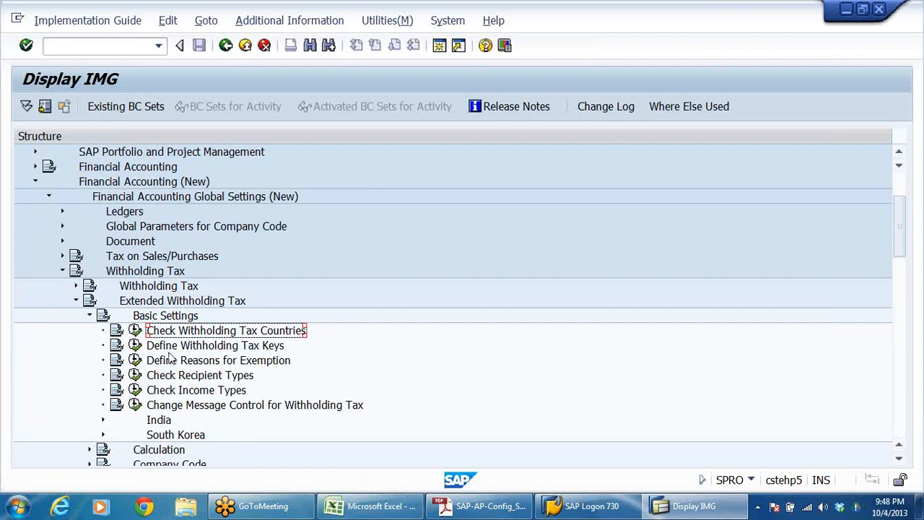
click(135, 345)
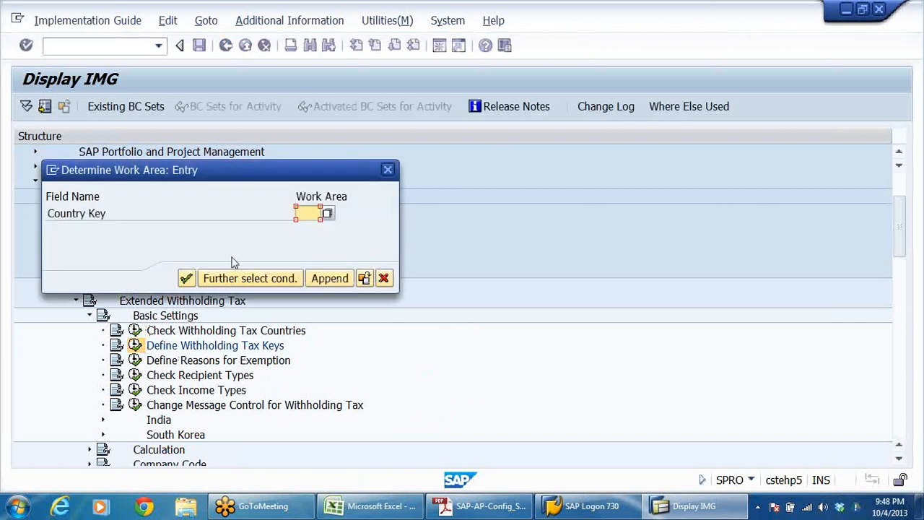
text(IN)
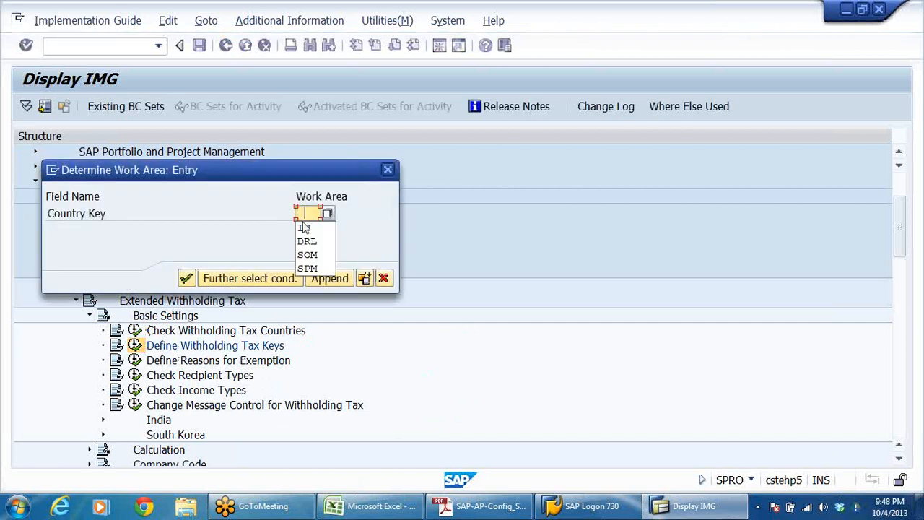
click(186, 279)
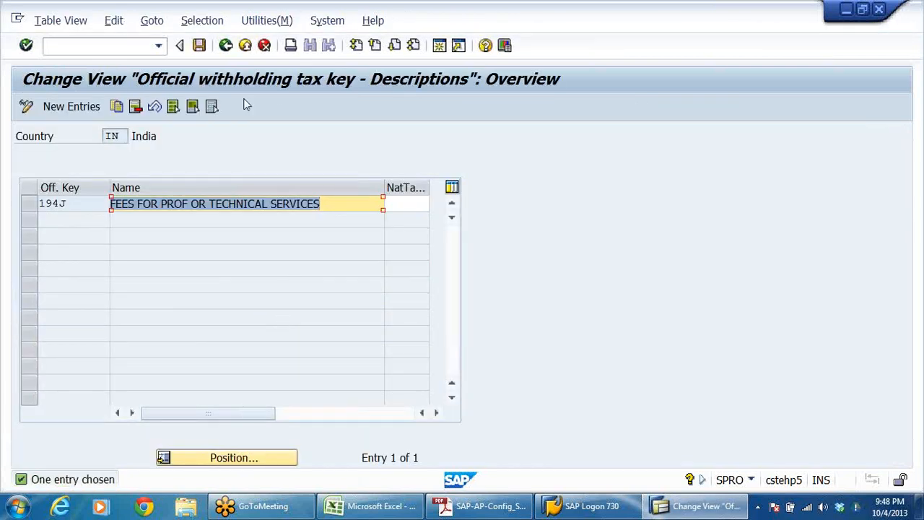
click(226, 46)
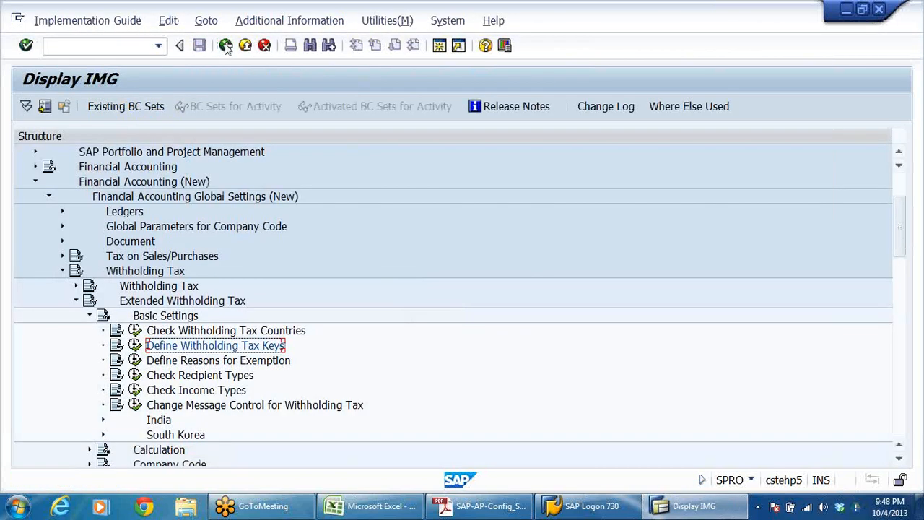
Step: Look over the India activities under Basic Settings and collapse the India node again
scroll(394, 383, down, 2)
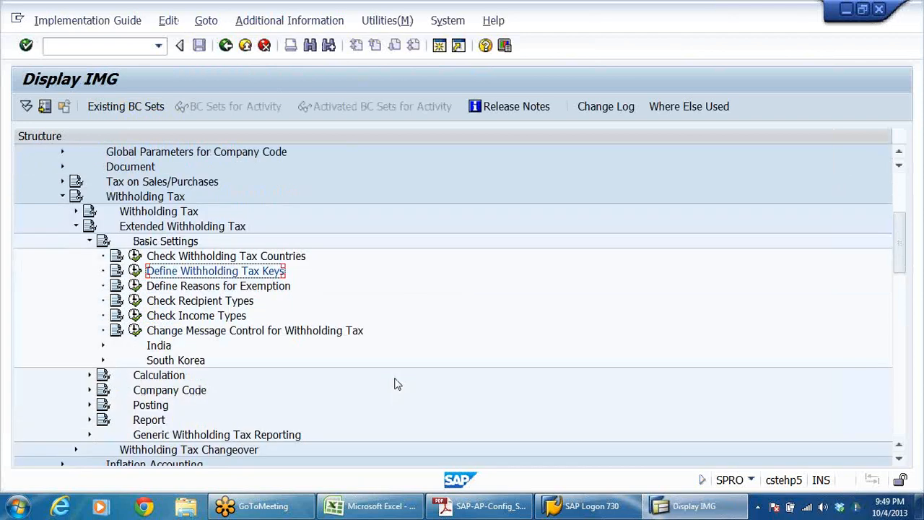
click(103, 345)
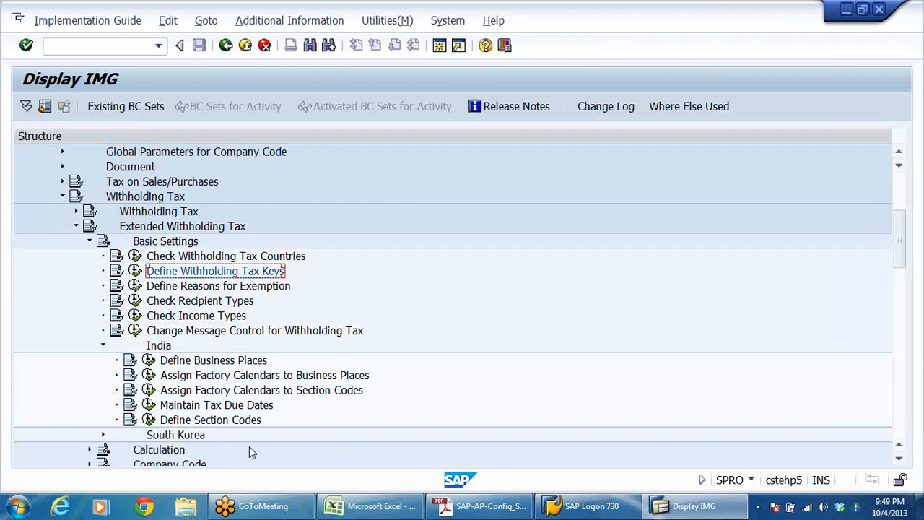
click(102, 346)
Step: Collapse Basic Settings and expand Calculation down to the Withholding Tax Type activities
click(91, 242)
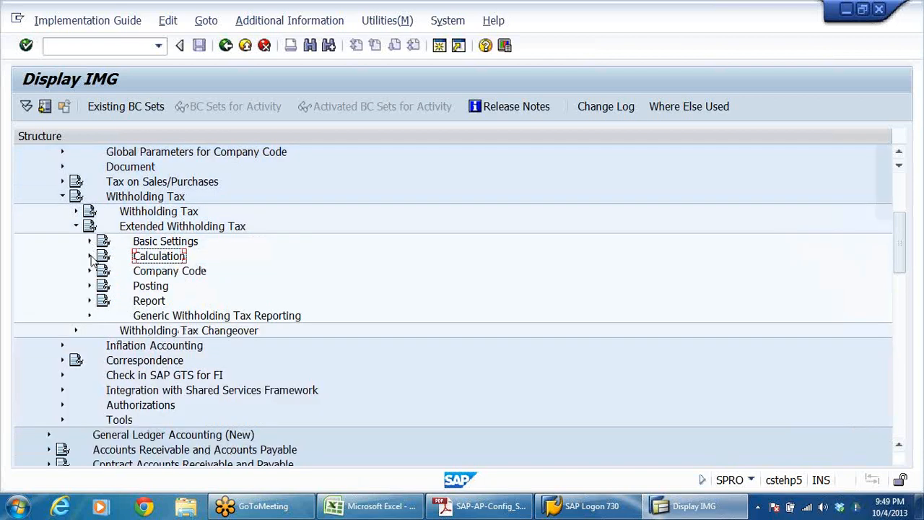
click(90, 257)
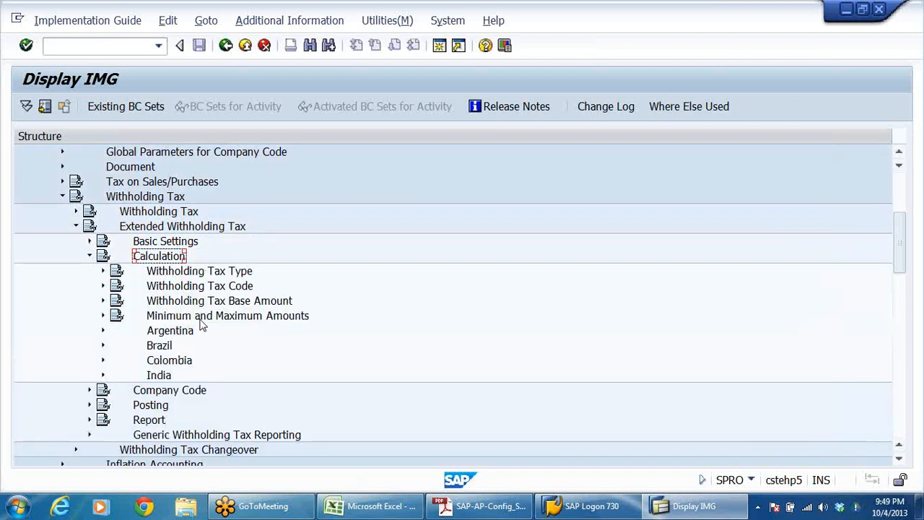
click(103, 271)
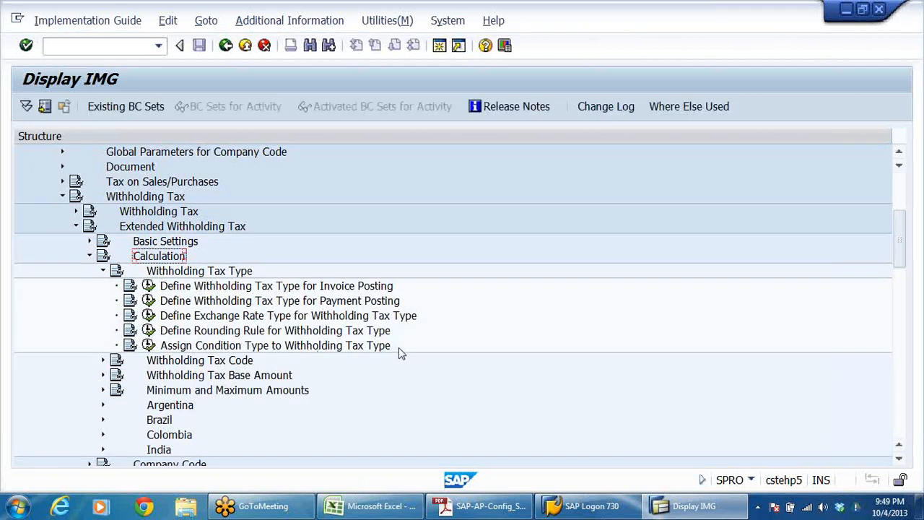
Step: Switch to the SAP AP configuration notes in Adobe Reader and browse forward to the TDS on Advance Payment section
click(510, 507)
scroll(534, 216, down, 5)
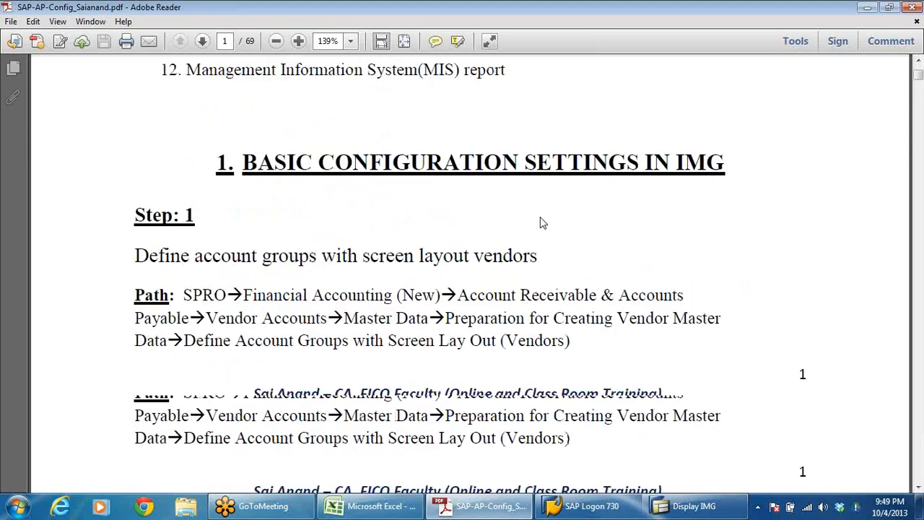
scroll(542, 223, down, 20)
scroll(543, 223, down, 20)
scroll(543, 223, down, 20)
scroll(542, 220, down, 20)
scroll(543, 223, down, 20)
scroll(542, 220, down, 20)
scroll(541, 220, down, 20)
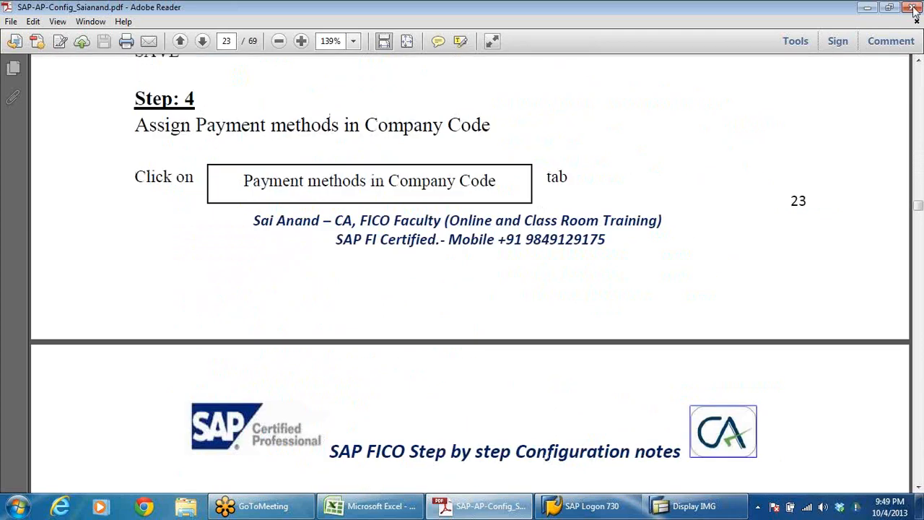
drag(918, 207, 918, 341)
scroll(505, 310, down, 15)
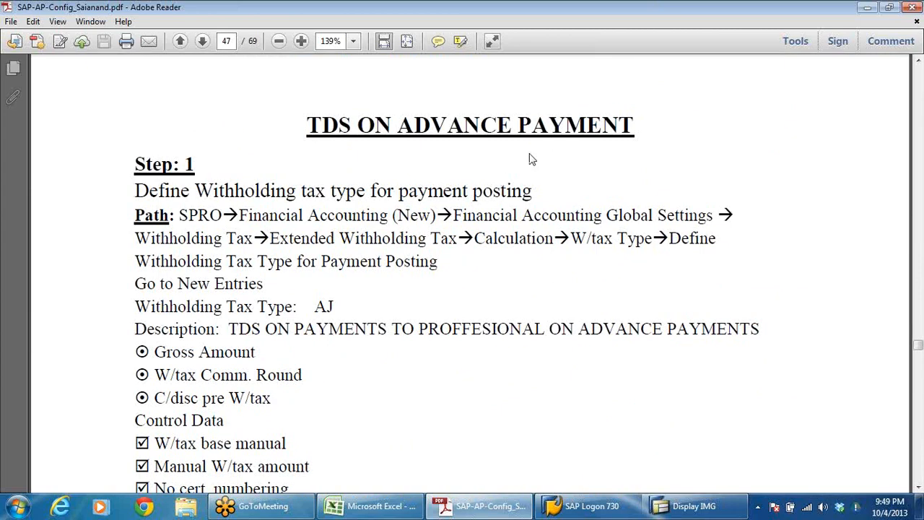
Step: Browse back through the withholding tax configuration steps to the TDS Rates for 2012-13 table on page 34
scroll(500, 190, up, 20)
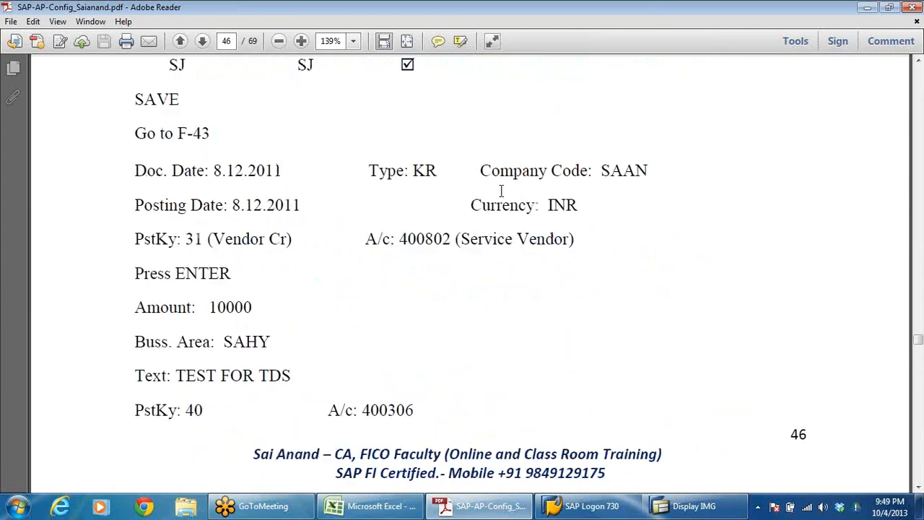
scroll(503, 198, up, 20)
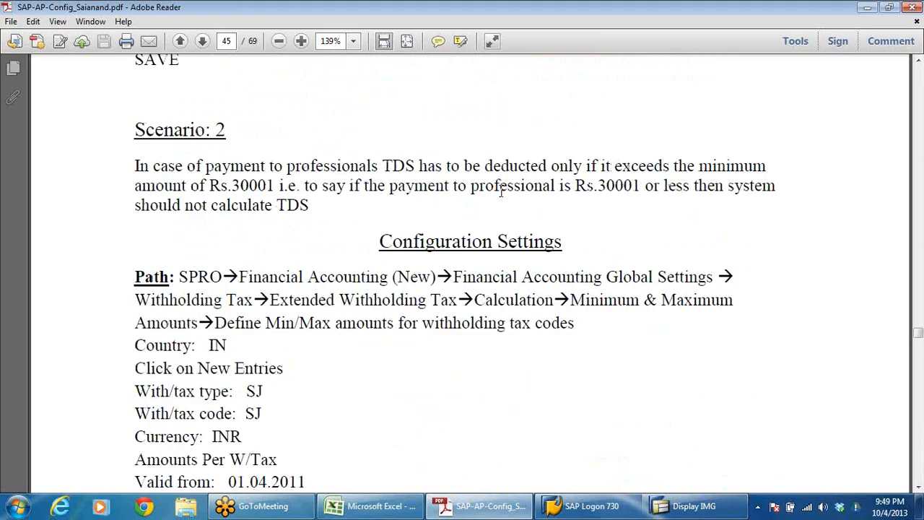
scroll(500, 191, up, 20)
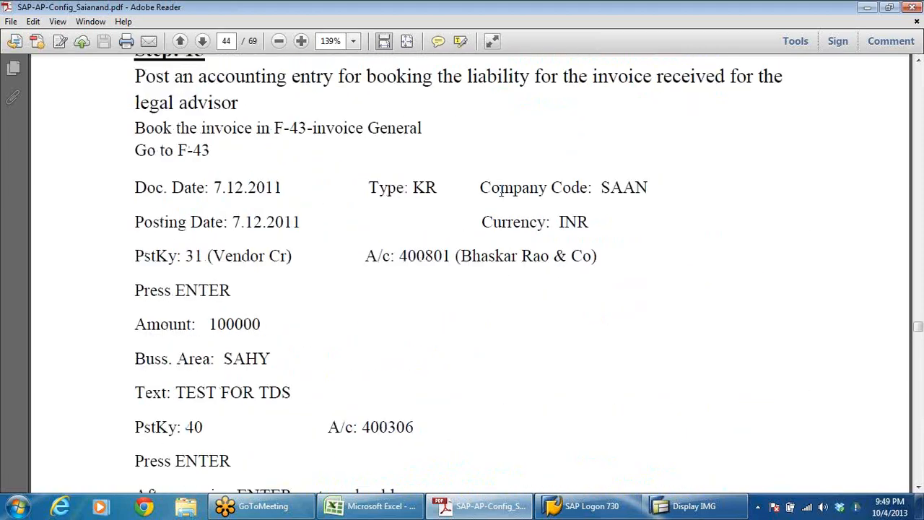
scroll(500, 191, up, 20)
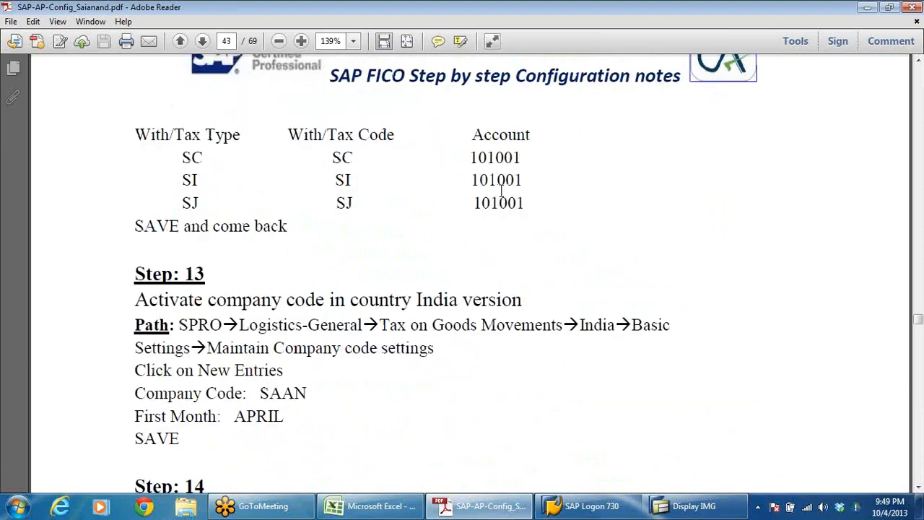
scroll(503, 197, up, 20)
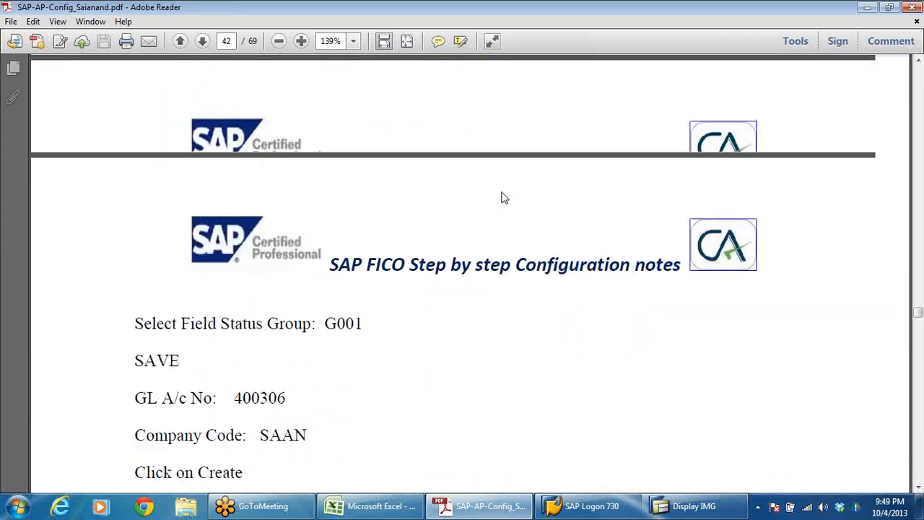
scroll(503, 198, up, 20)
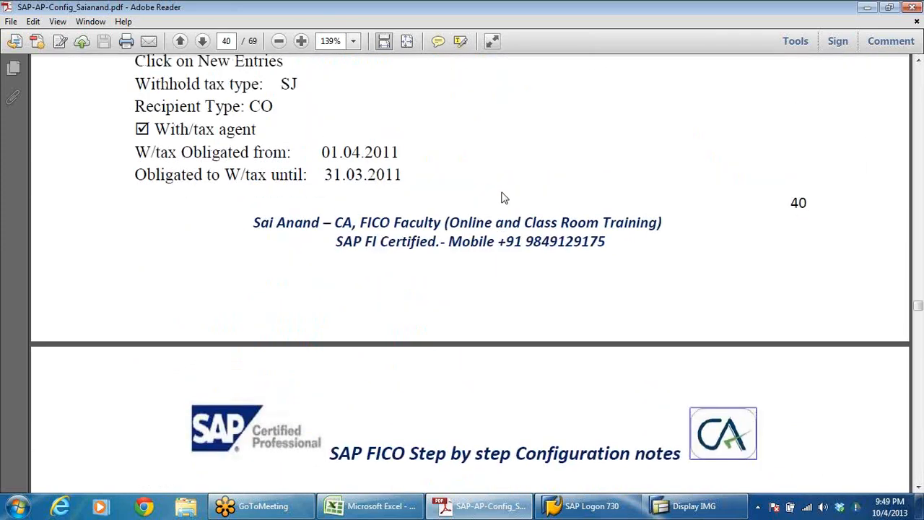
scroll(503, 198, up, 5)
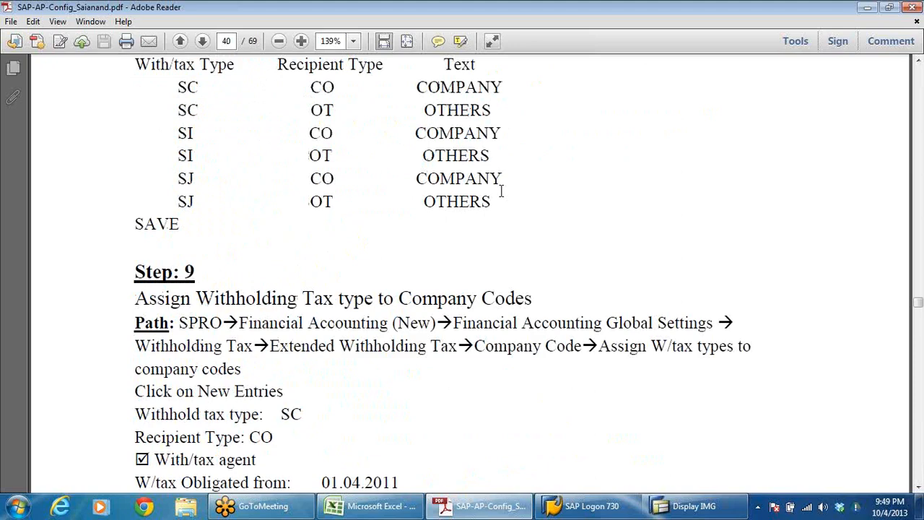
scroll(503, 191, up, 20)
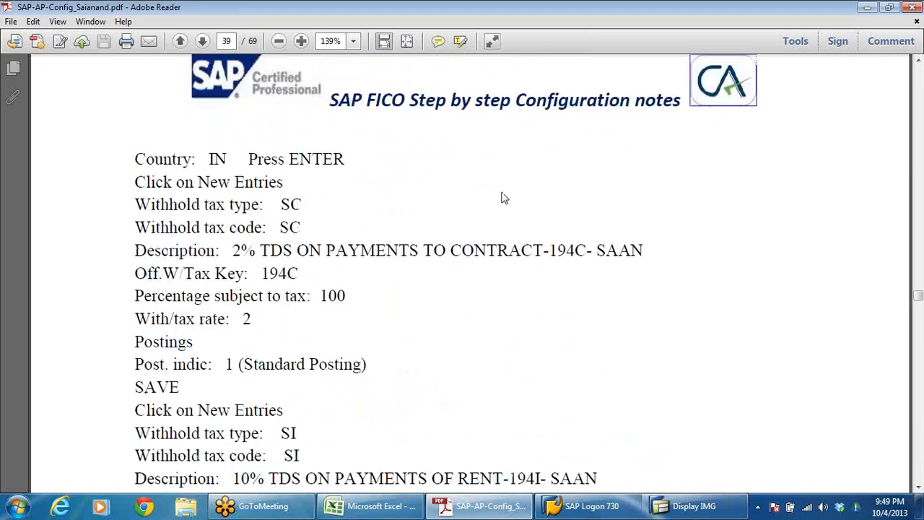
scroll(502, 191, up, 20)
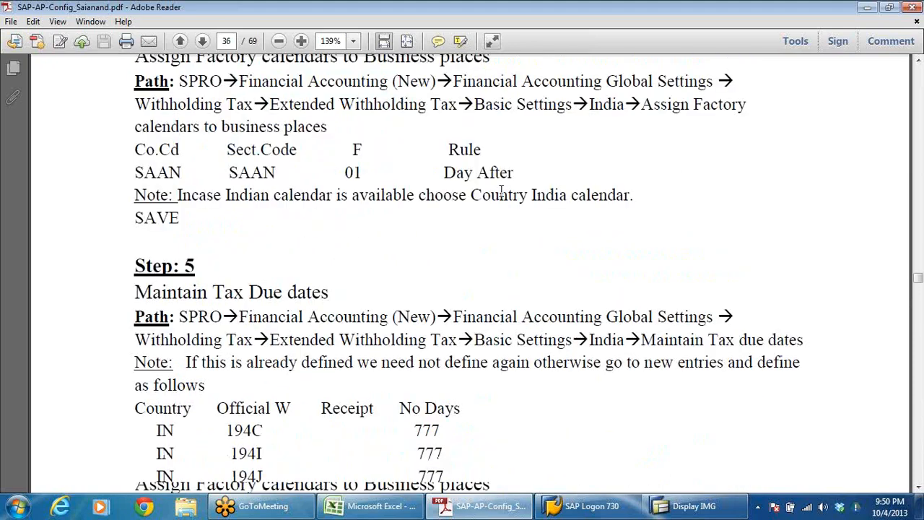
scroll(502, 190, up, 10)
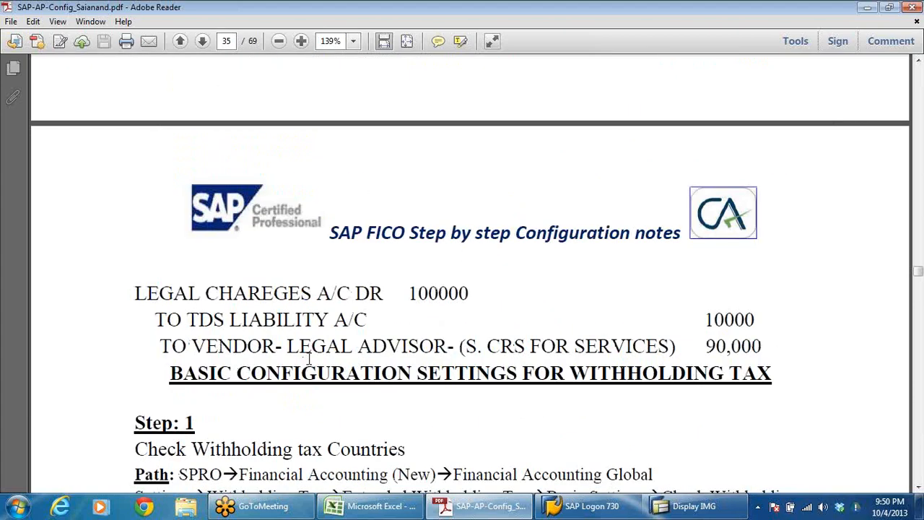
scroll(512, 382, up, 15)
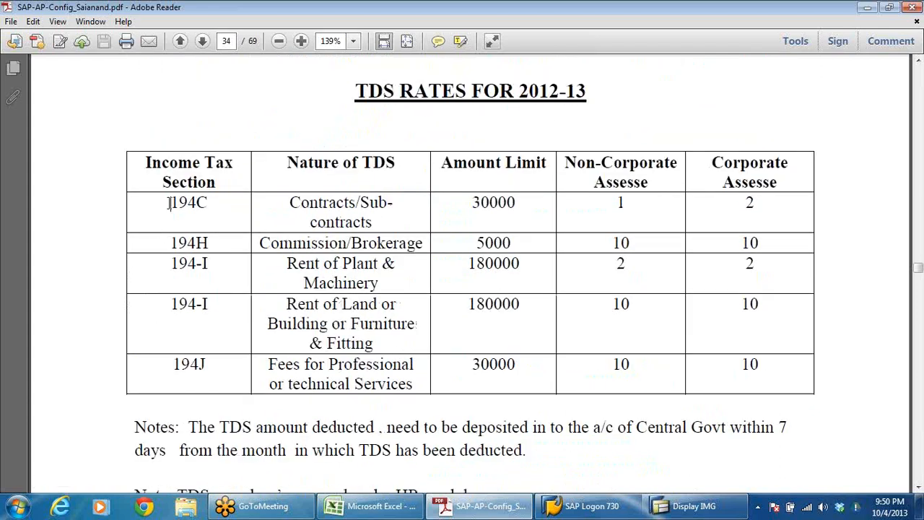
Step: Examine the Income Tax Section column of the TDS rates table, highlighting section 194C
drag(166, 203, 209, 203)
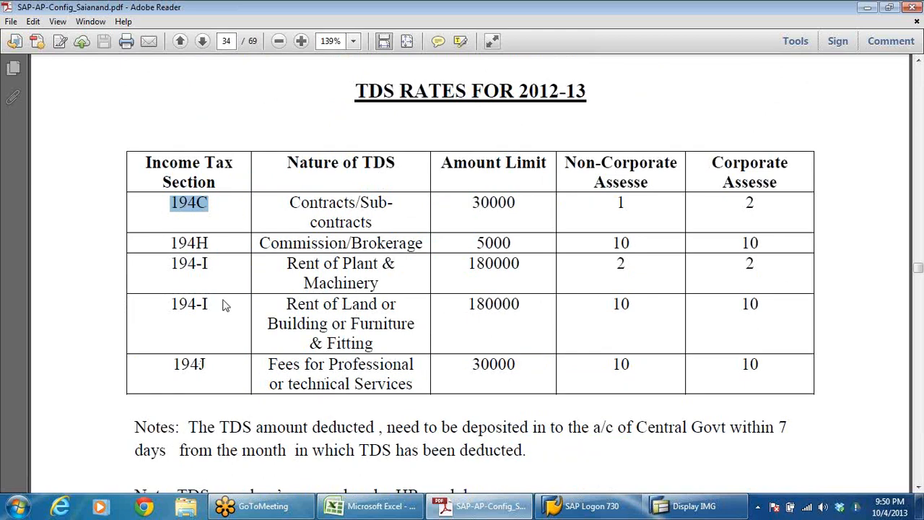
click(232, 246)
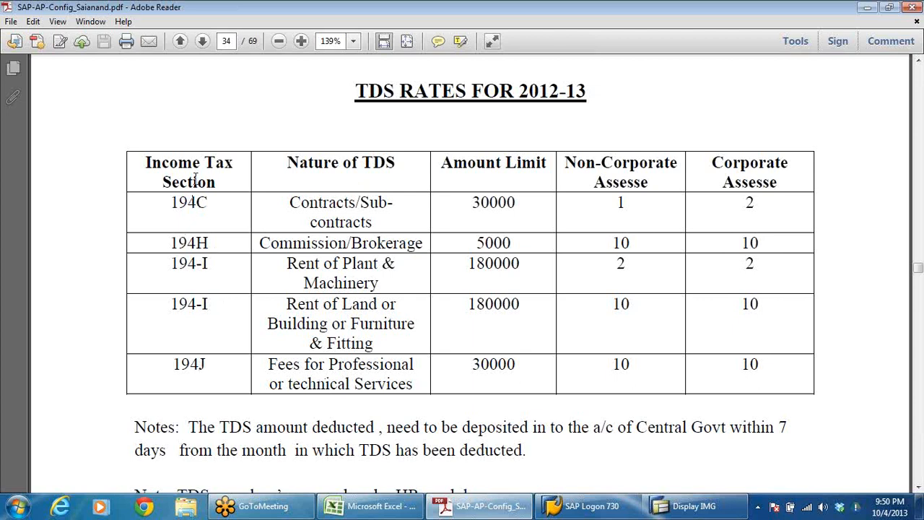
drag(217, 200, 160, 206)
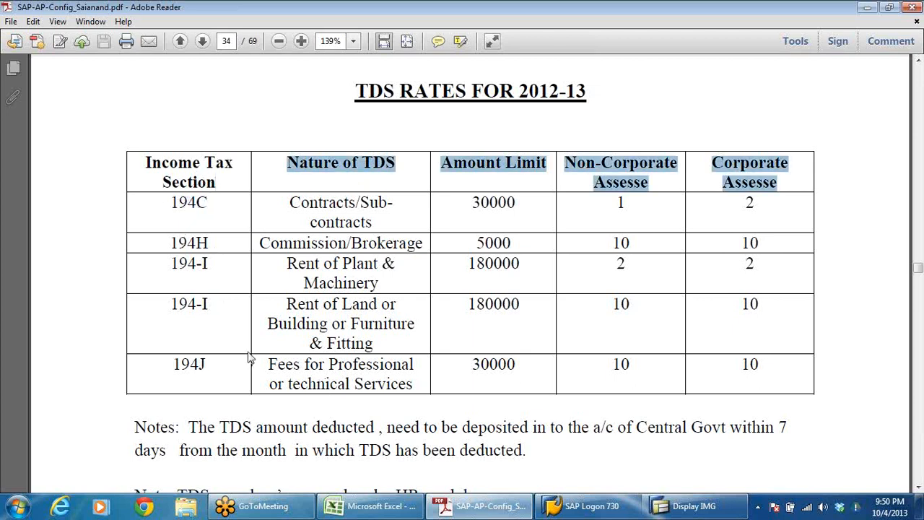
click(210, 262)
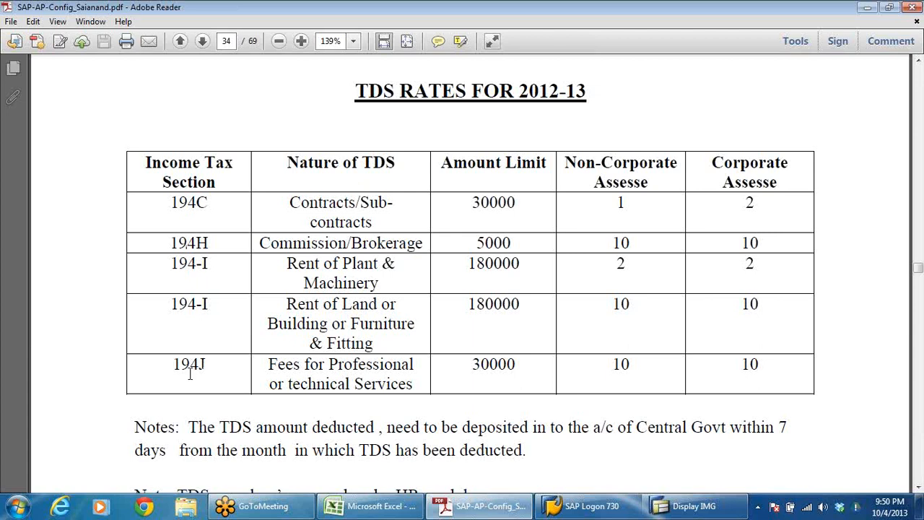
Step: Examine the Non-Corporate Assesse rates for sections 194H and 194-I in the TDS rates table, and return to the SAP implementation guide
drag(614, 242, 623, 297)
click(619, 311)
key(alt+Tab)
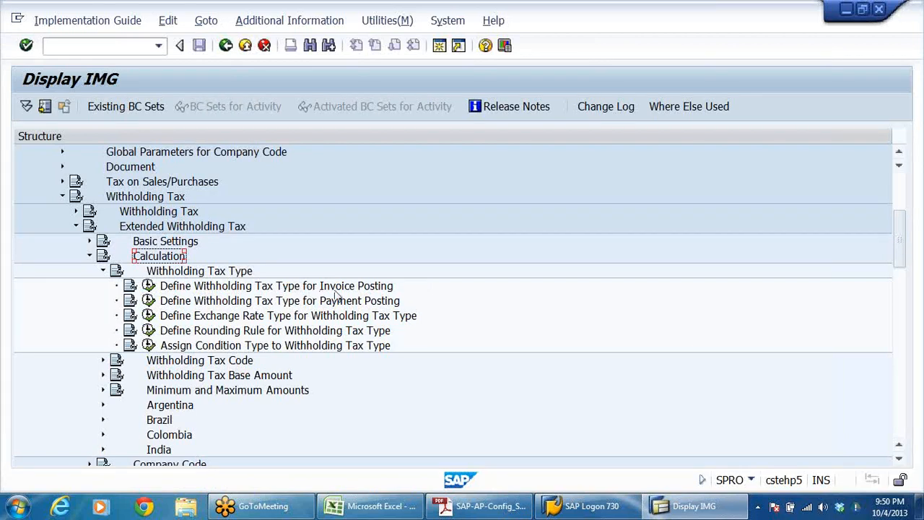
Step: Open Define Withholding Tax Type for Invoice Posting for country IN and start a new entry
click(372, 291)
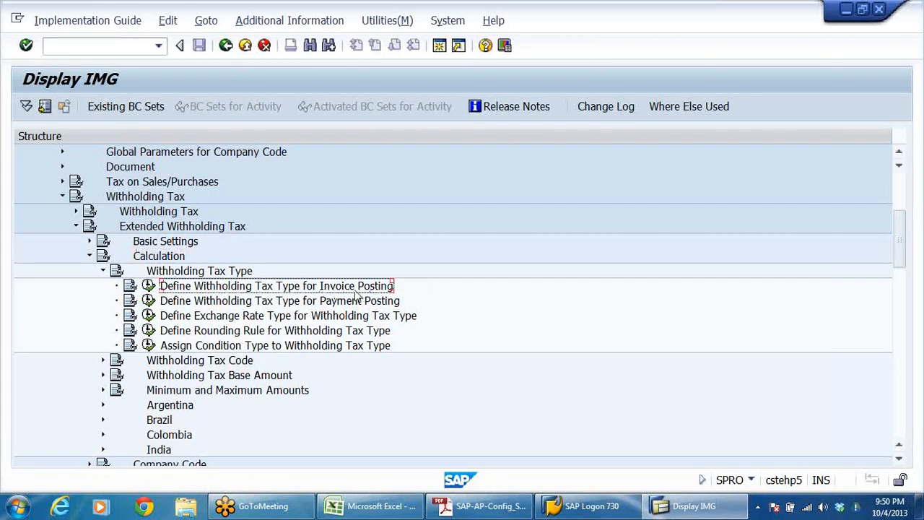
click(148, 286)
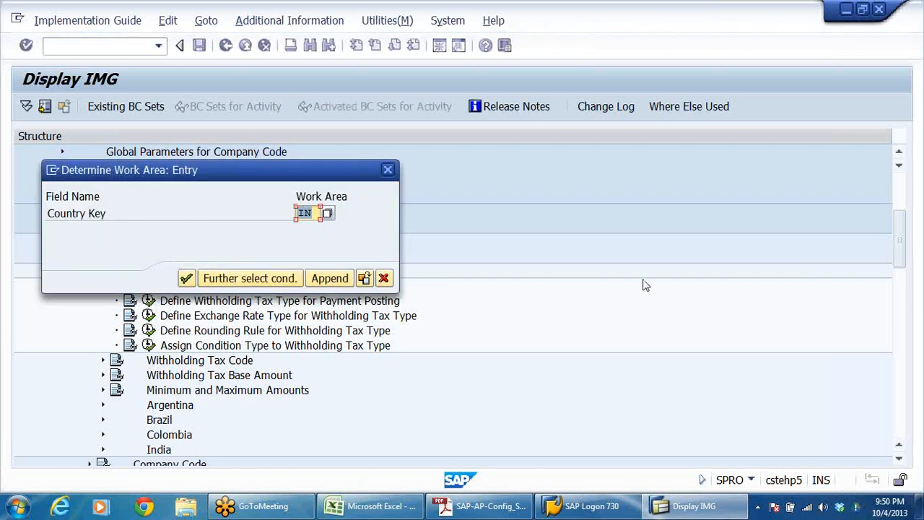
key(Return)
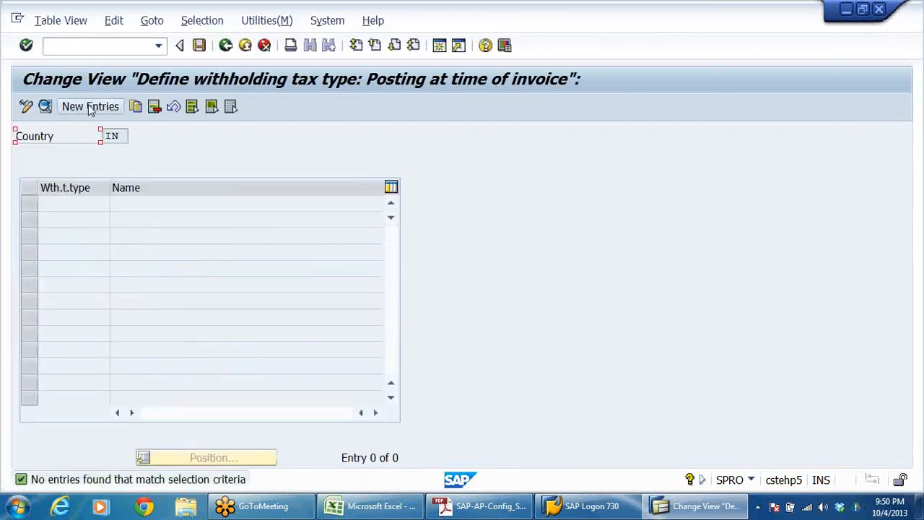
click(87, 107)
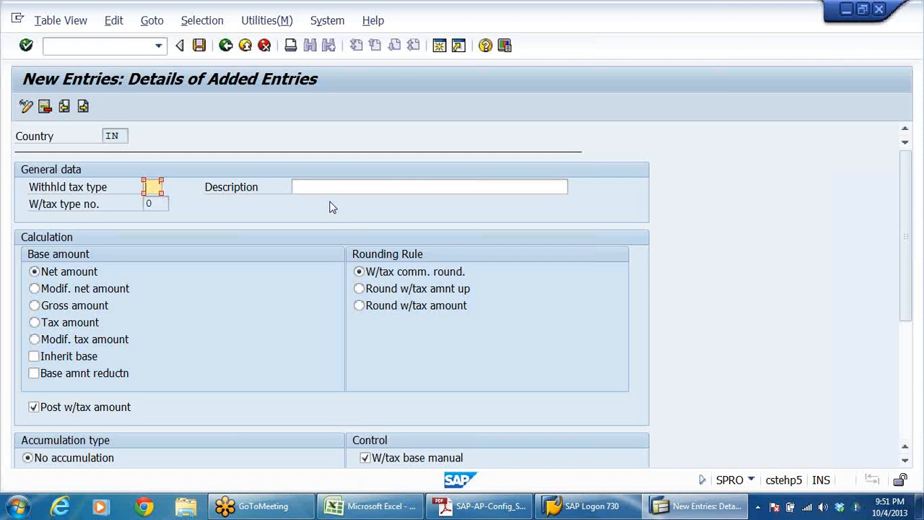
Step: Enter W1 as the withholding tax type and close the SAP Logon window
key(Caps_Lock)
click(353, 187)
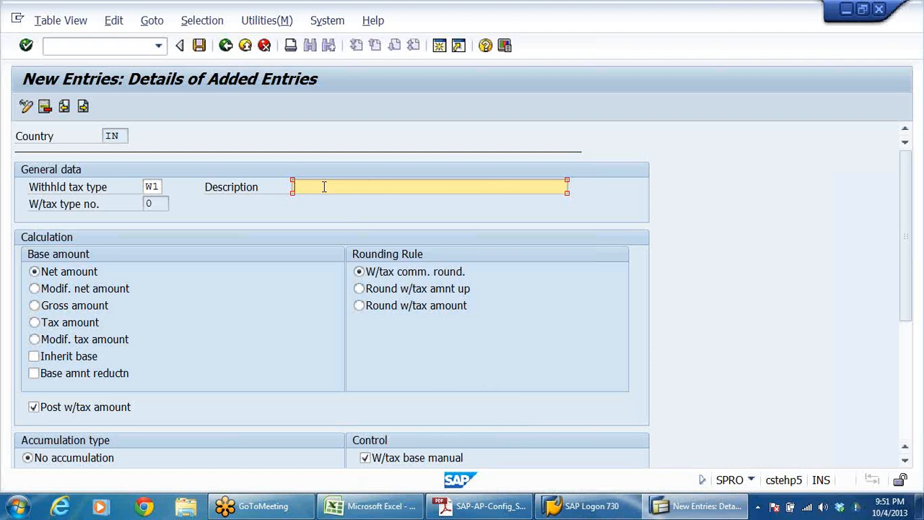
click(580, 505)
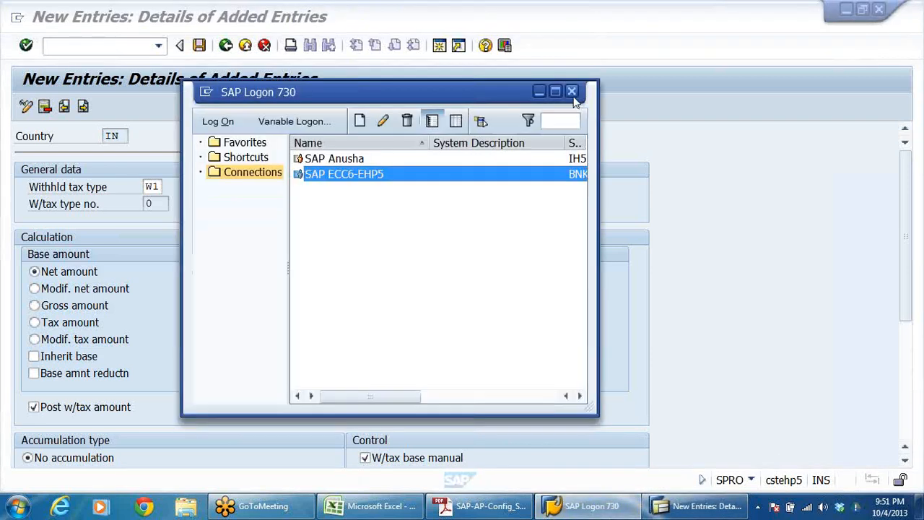
click(572, 94)
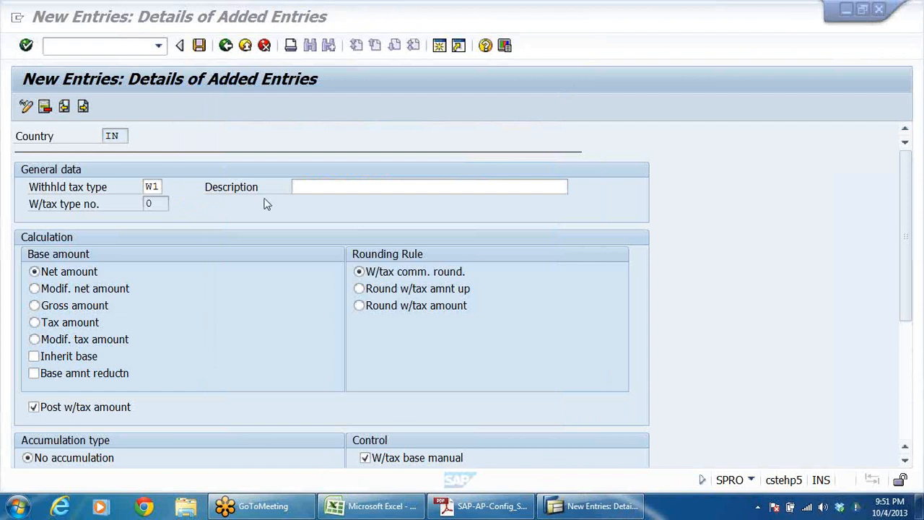
Step: Consult the TDS rates table in Adobe Reader and enter the tax type description TDS ON PAYMENTS TO PROFESSIONALS in SAP
click(478, 506)
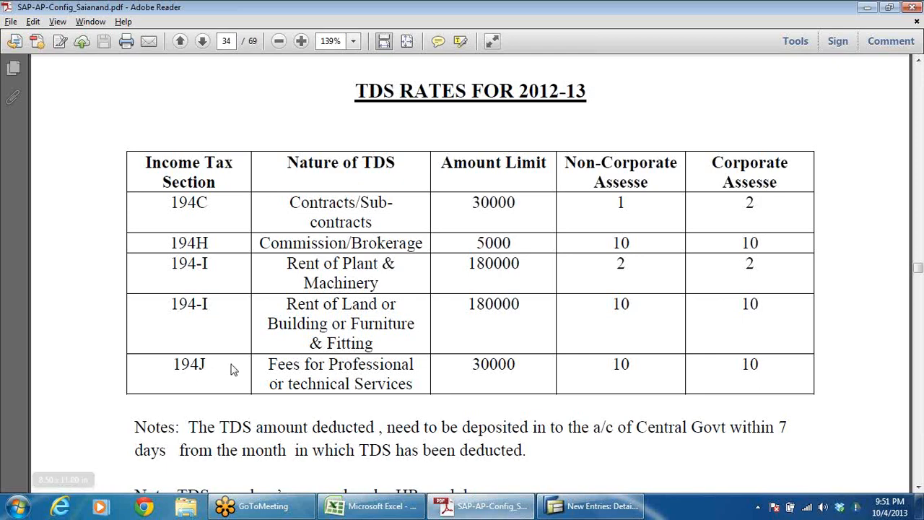
key(alt+Tab)
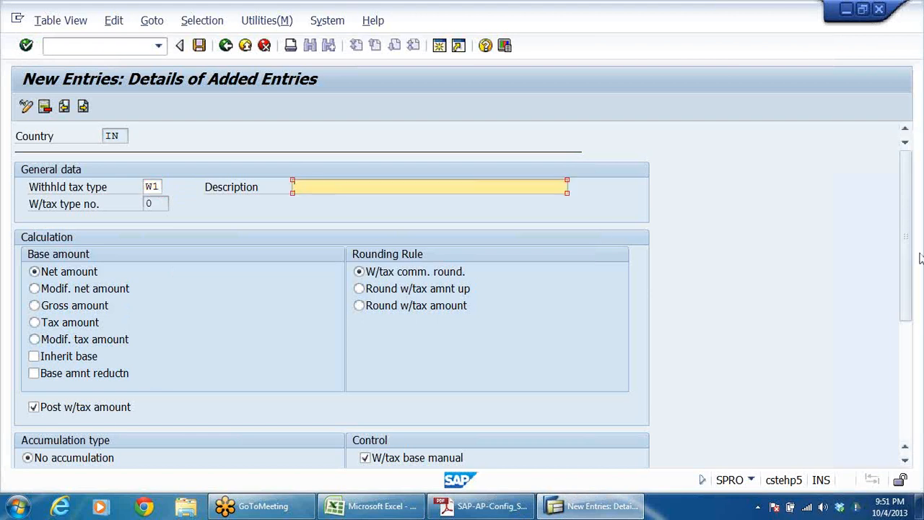
text(TDS ON PAYMENTS TO PROFESSION)
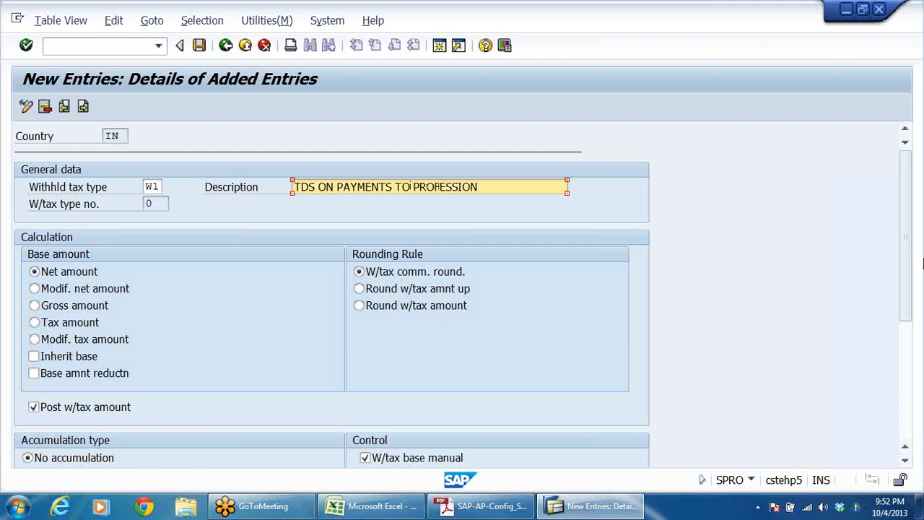
text(L)
key(BackSpace)
text(ALS)
Step: Check the 194J rate in the Adobe Reader notes and prefix the SAP tax type description with "10&"
click(482, 506)
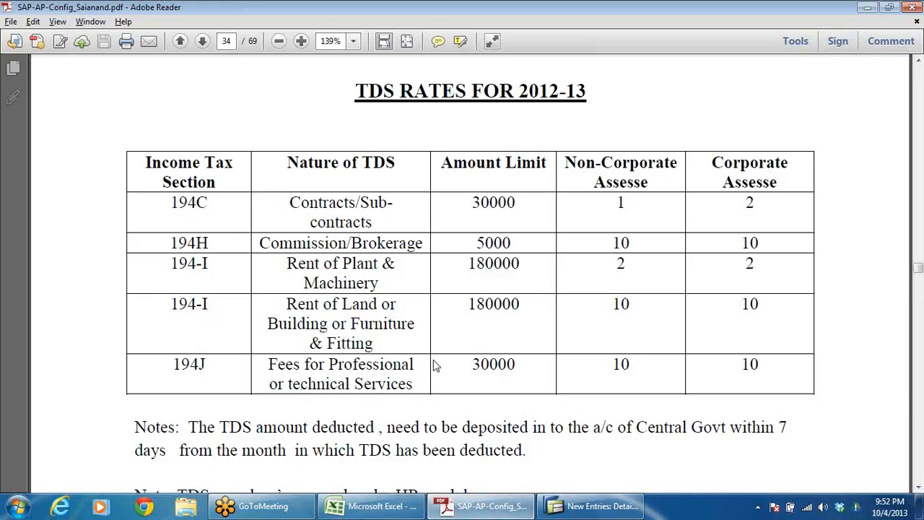
drag(620, 365, 682, 374)
key(alt+Tab)
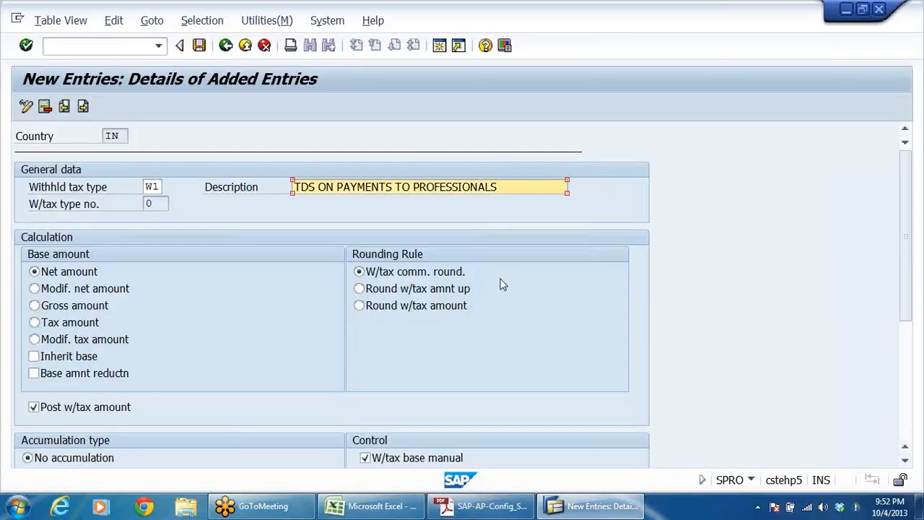
click(298, 187)
text(10&)
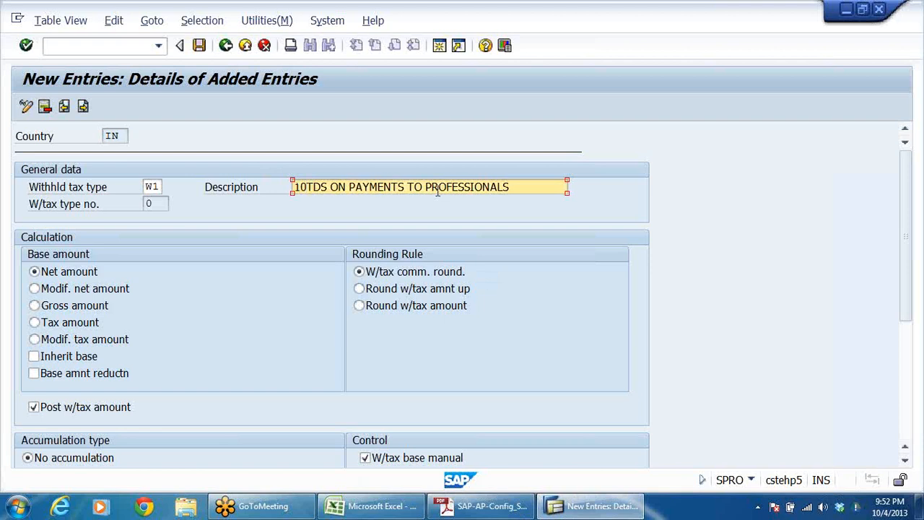
Step: Append "-194J" to the end of the description, checking the section against the TDS rates table
key(End)
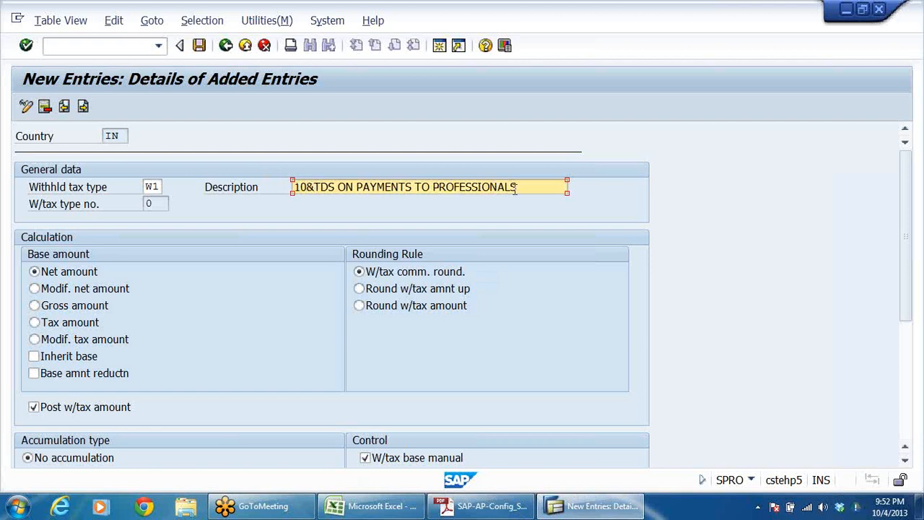
text(194)
key(alt+Tab)
key(alt+Tab)
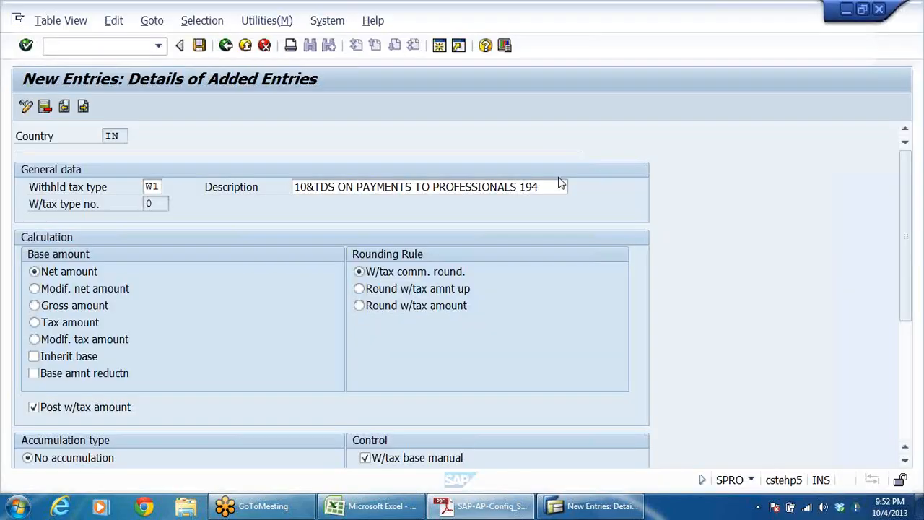
text(J)
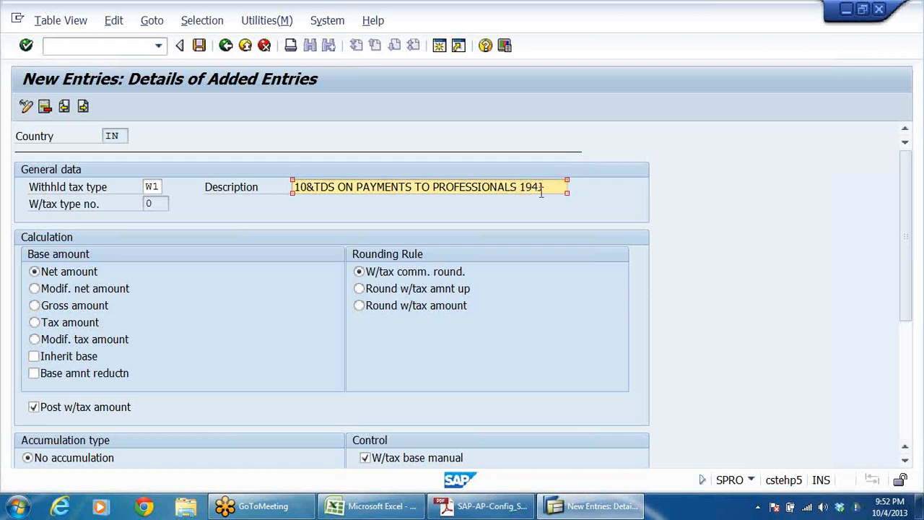
key(BackSpace)
text(-)
Step: Replace the ampersand after 10 in the description with a percent sign
click(312, 187)
key(BackSpace)
text(-)
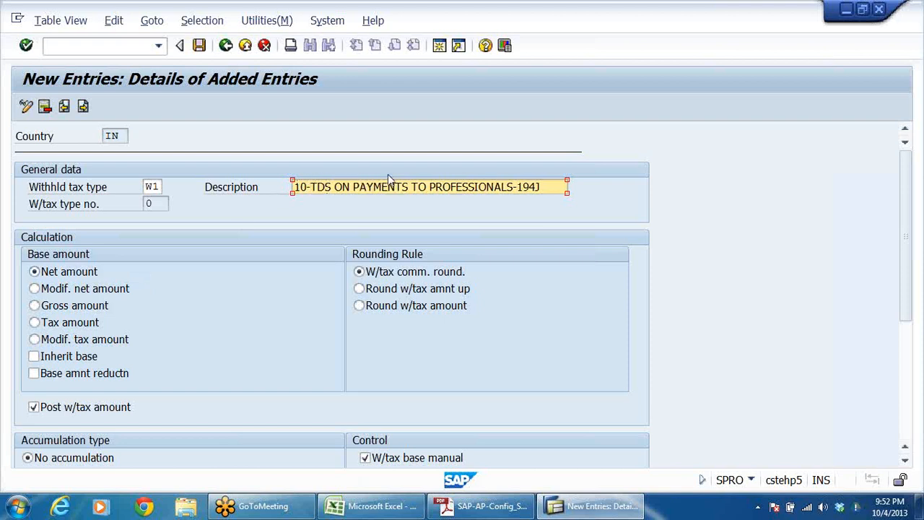
key(BackSpace)
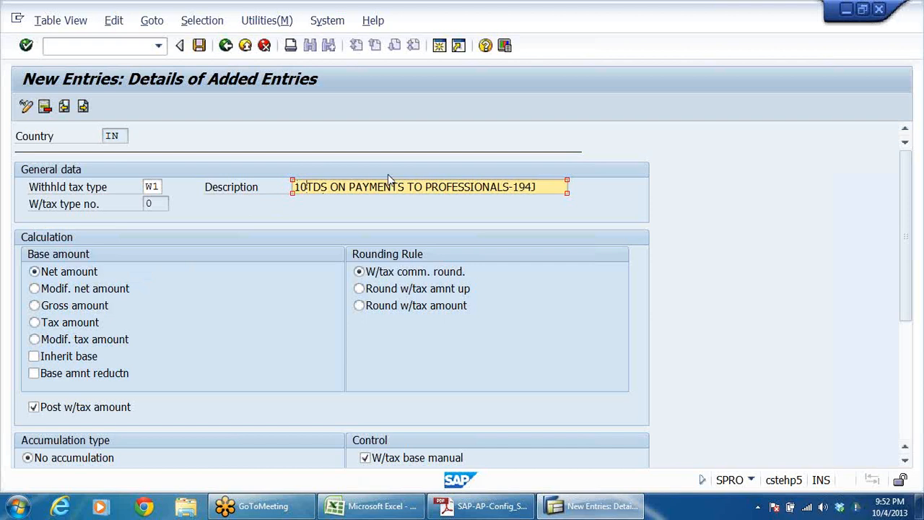
text(%)
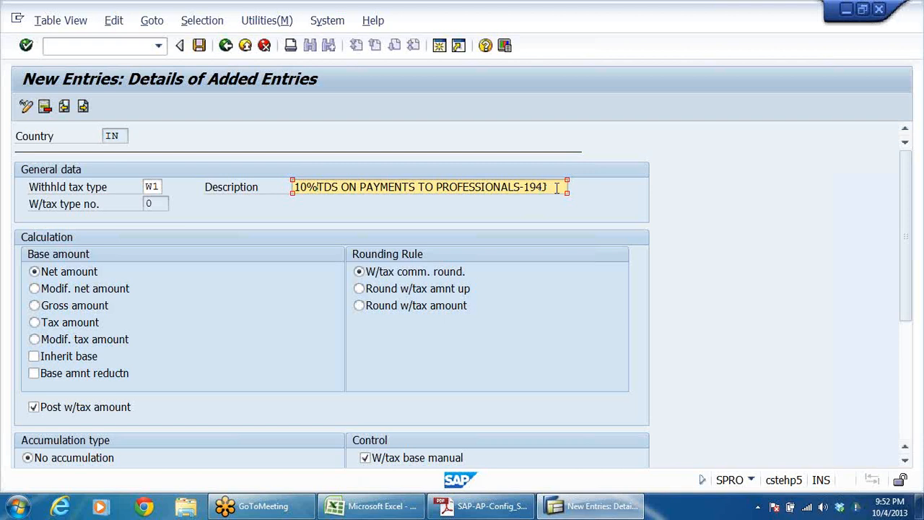
Step: Review the legal charges TDS example in Adobe Reader and set the SAP tax type's base amount to Gross amount
click(469, 509)
scroll(444, 346, down, 6)
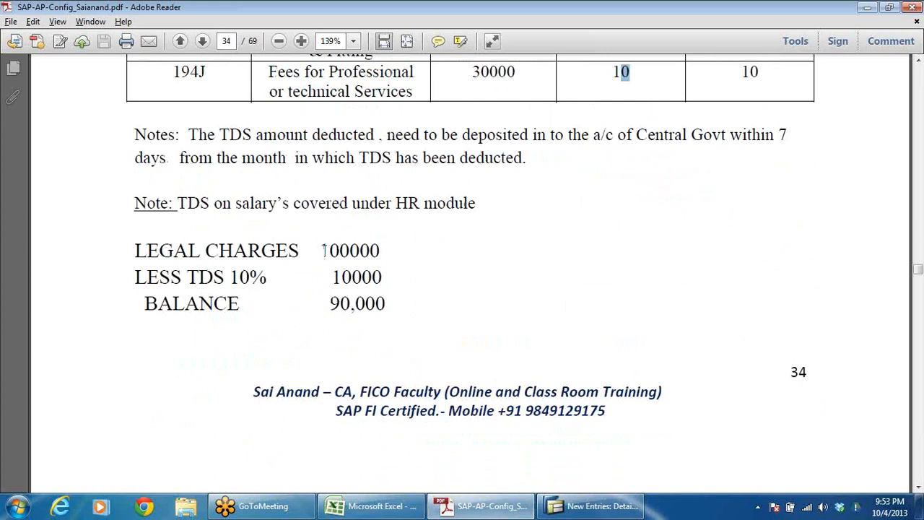
drag(322, 250, 384, 252)
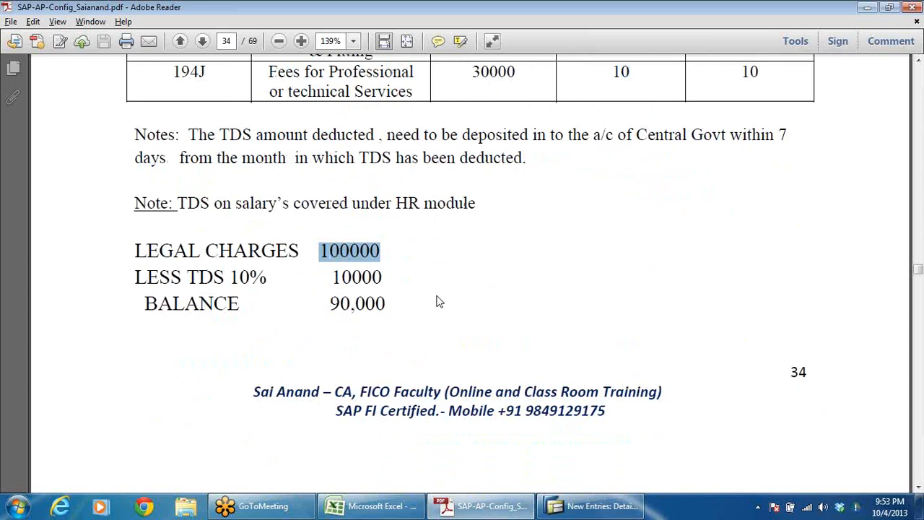
key(alt+Tab)
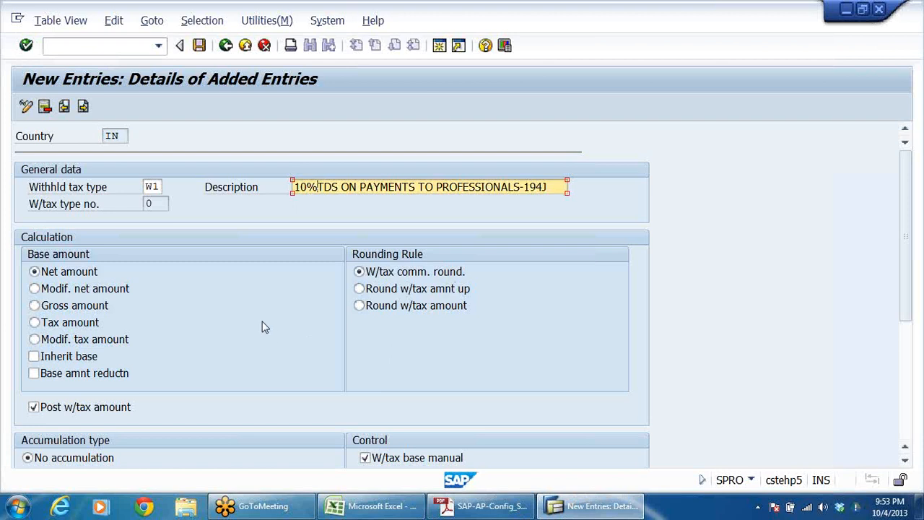
click(34, 306)
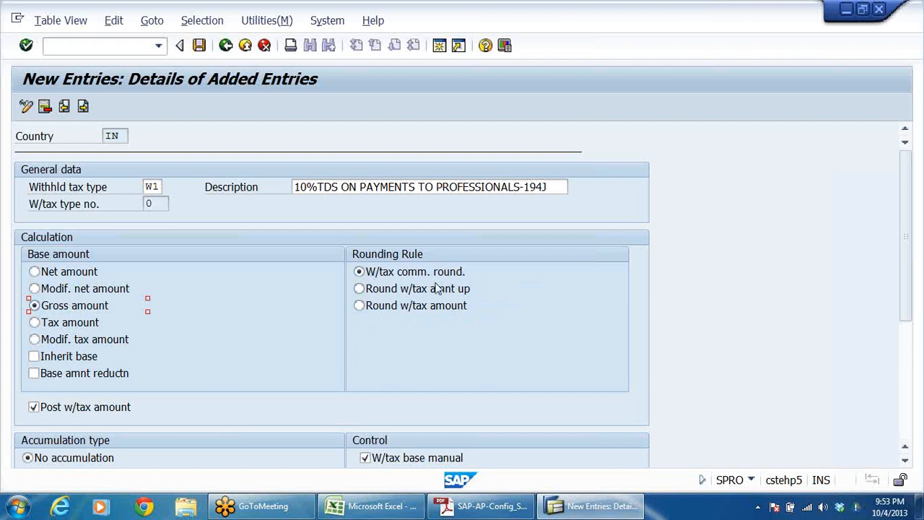
Step: Read the field help for the Post w/tax amount indicator and close it, keeping the indicator selected
scroll(318, 332, down, 4)
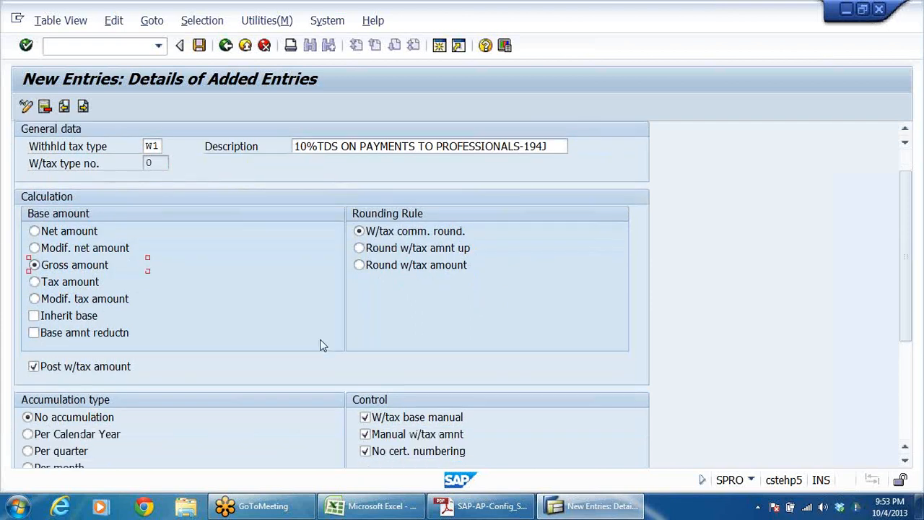
scroll(316, 337, down, 1)
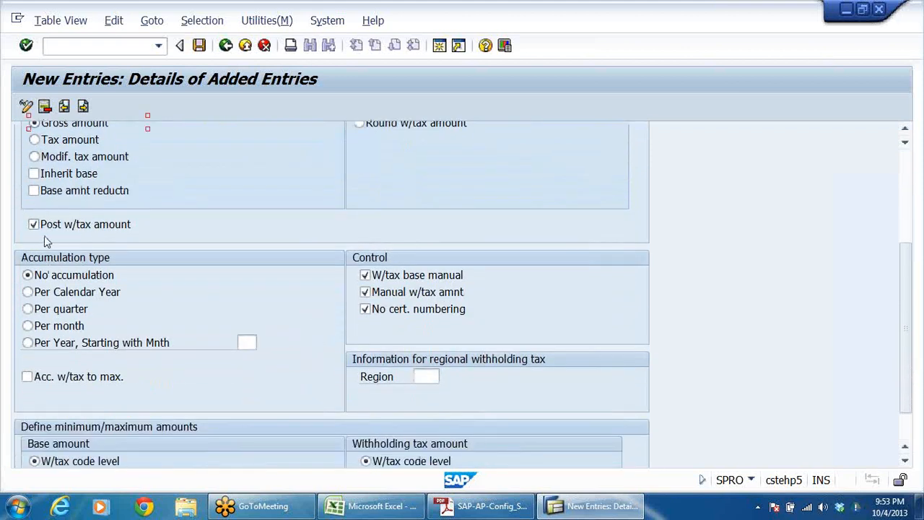
scroll(302, 225, up, 1)
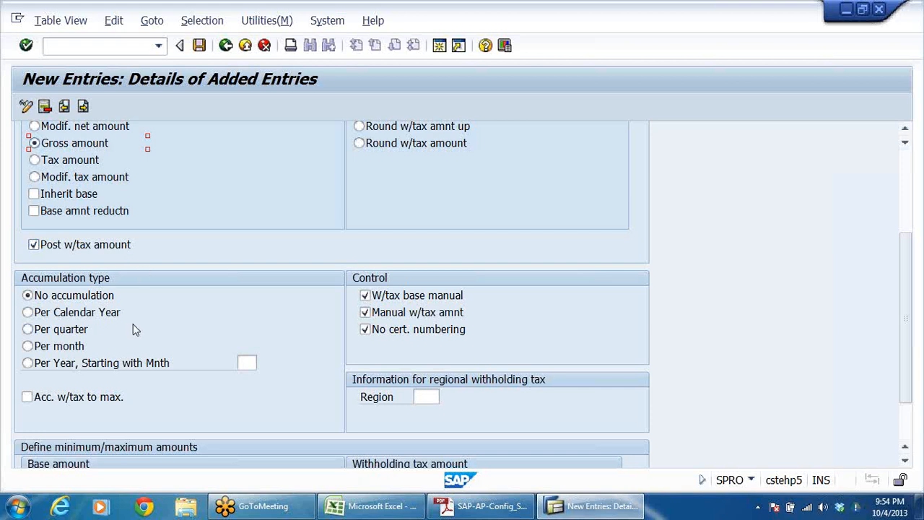
click(33, 244)
click(33, 245)
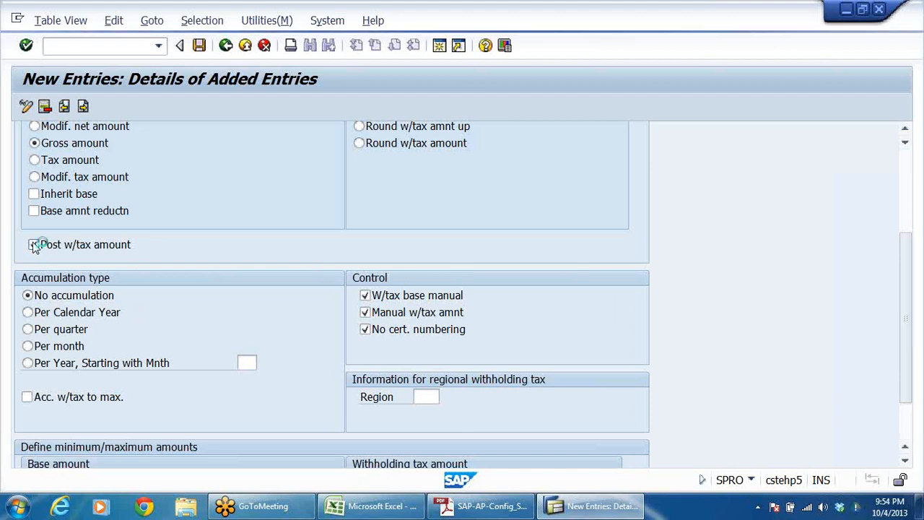
key(F1)
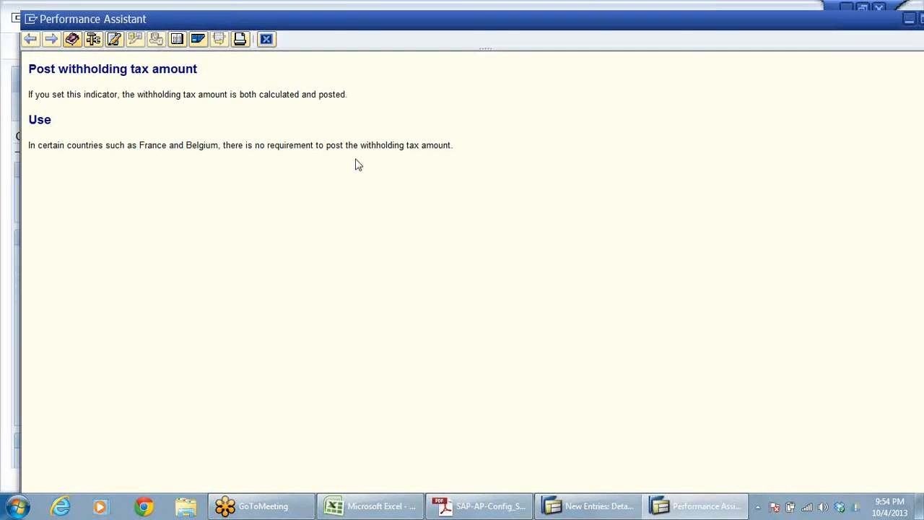
click(266, 40)
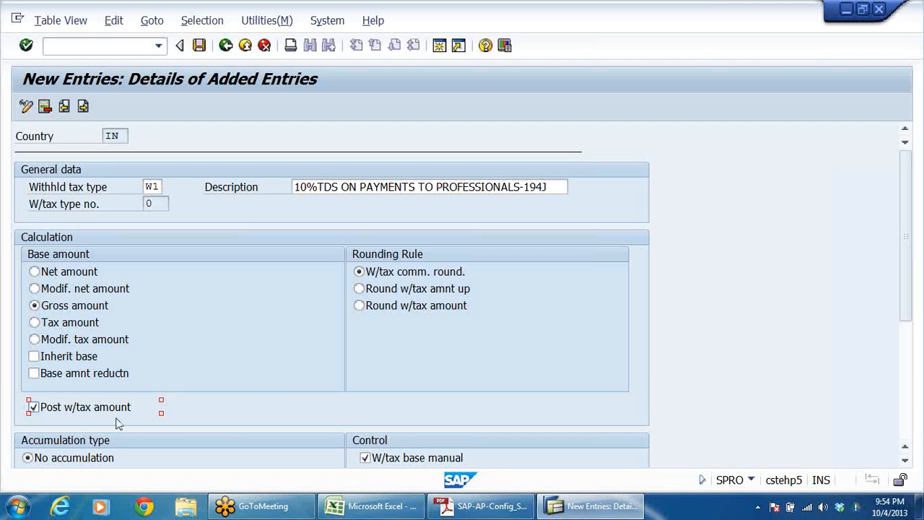
Step: Examine the Accumulation type, Control and Define minimum/maximum amounts settings of the new tax type
scroll(344, 345, down, 1)
scroll(344, 346, down, 3)
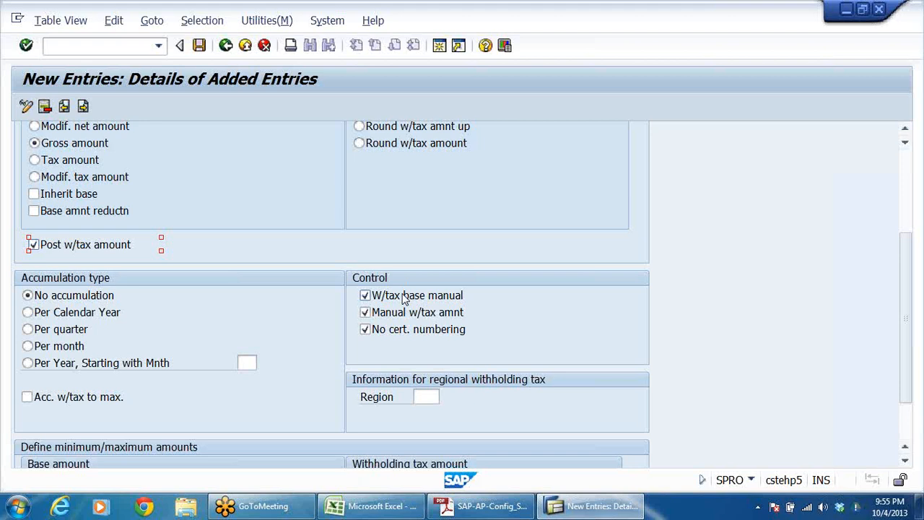
scroll(453, 279, down, 3)
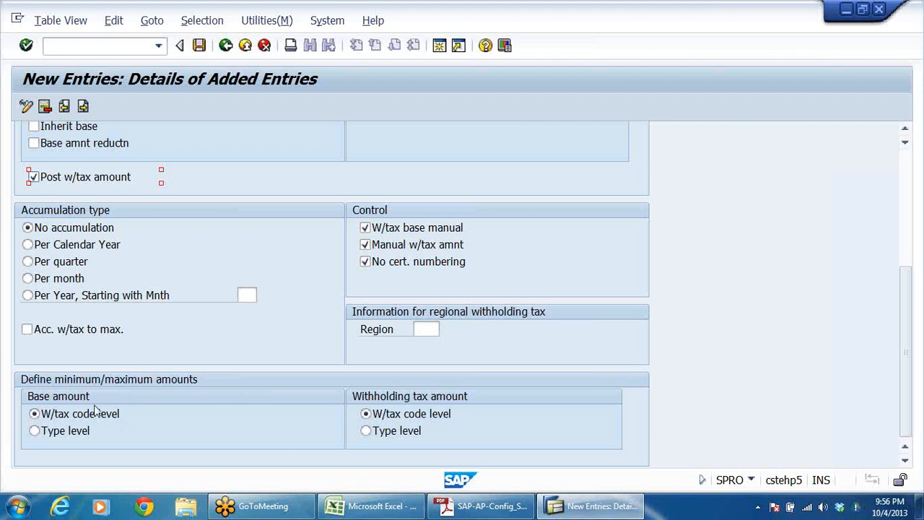
Step: Compare the legal charges TDS example in the Adobe Reader notes with the minimum/maximum amount settings in SAP
click(482, 506)
key(ctrl+a)
click(402, 268)
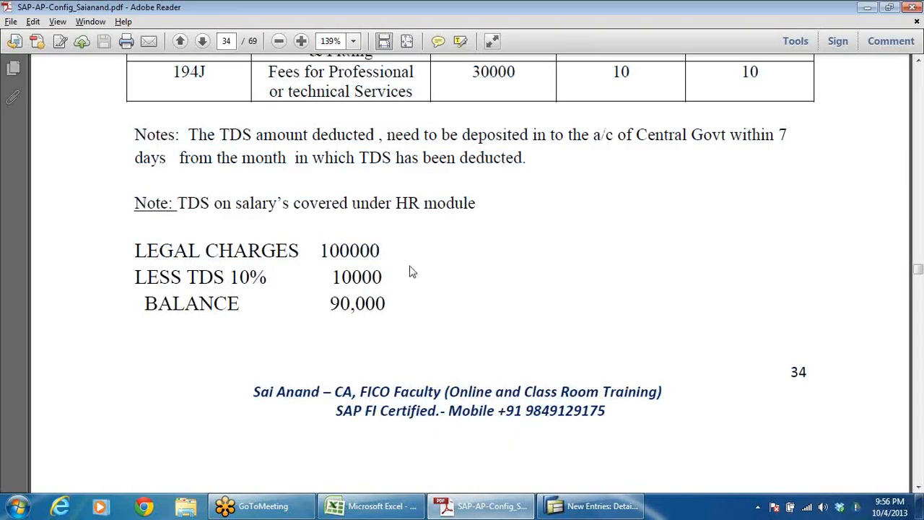
key(alt+Tab)
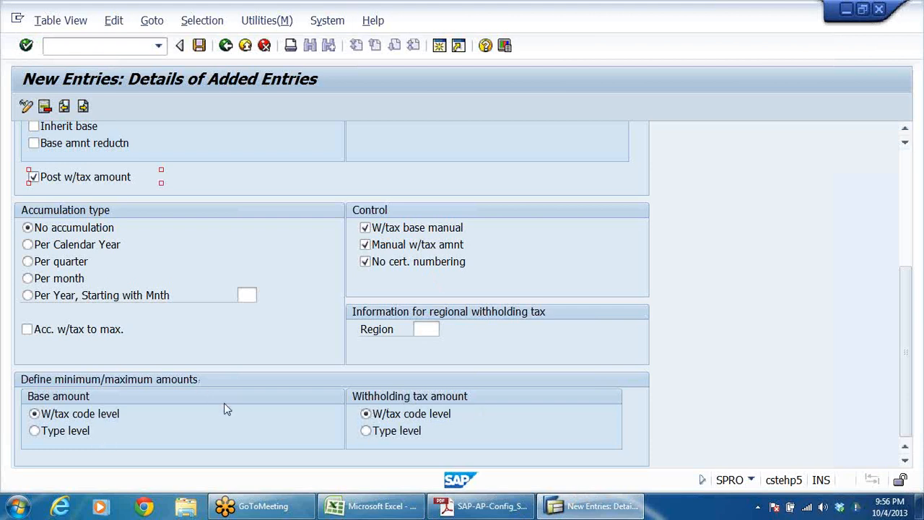
key(alt+Tab)
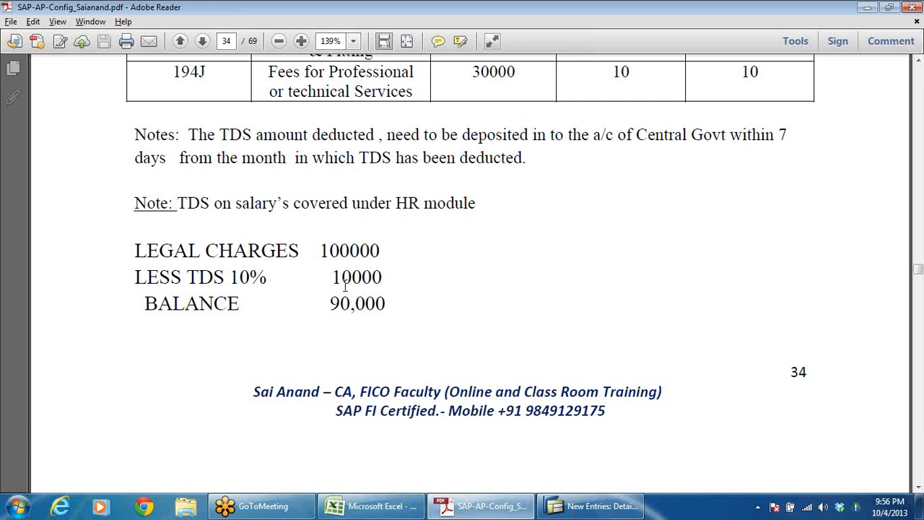
Step: Compare the amount limit for section 194J in the Adobe Reader notes with the tax type's minimum/maximum amount settings in SAP
key(ctrl+a)
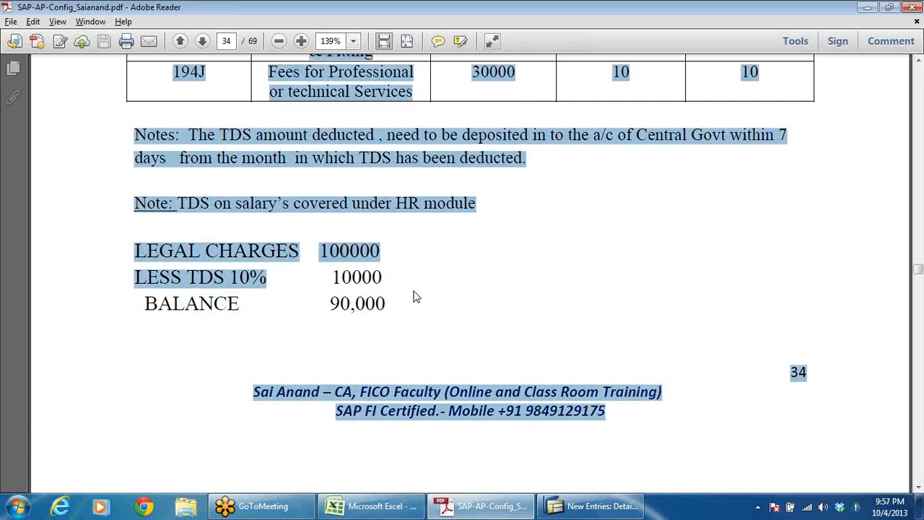
click(415, 296)
key(alt+Tab)
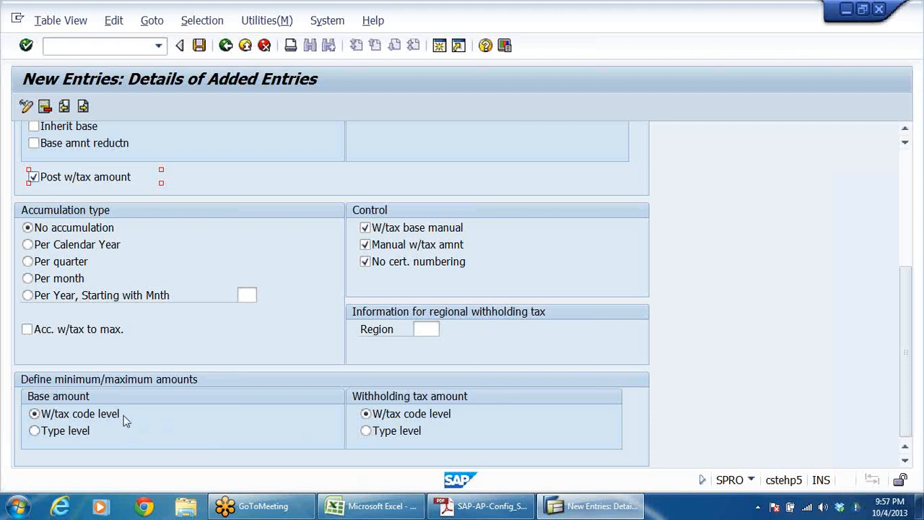
click(480, 506)
scroll(456, 337, up, 4)
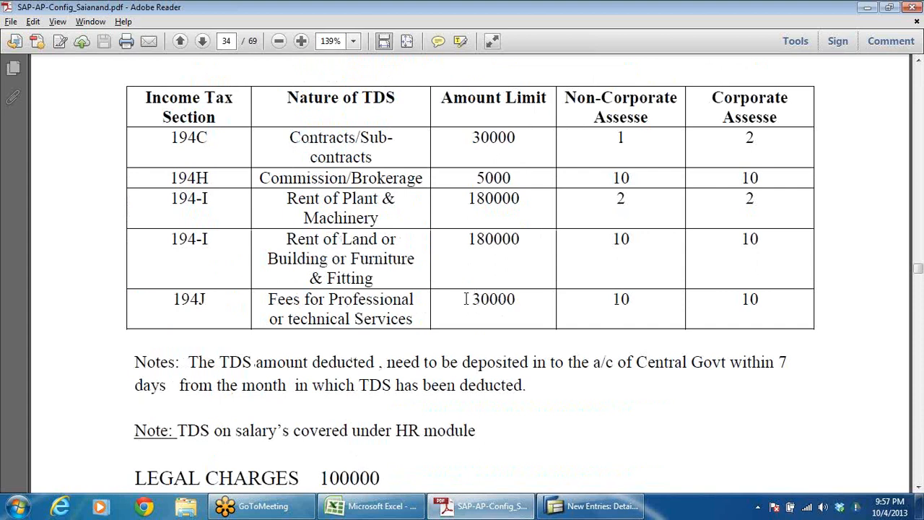
drag(467, 297, 536, 307)
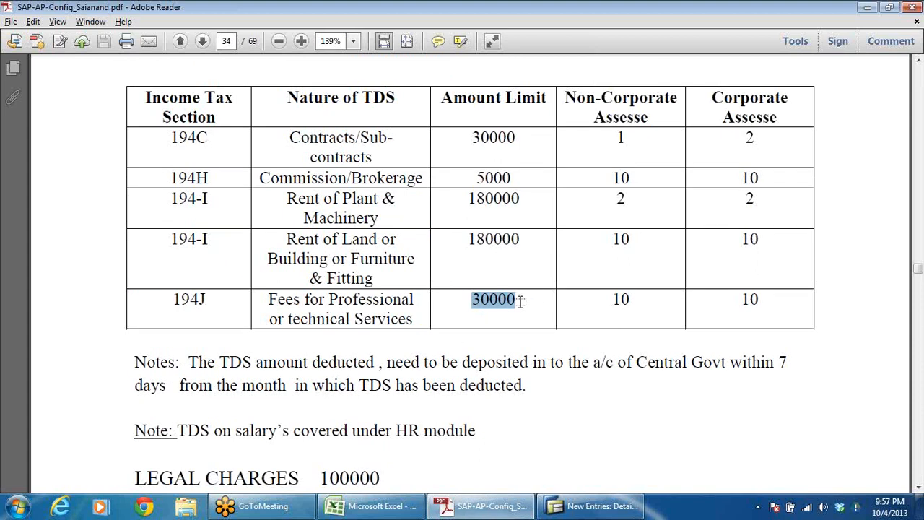
key(alt+Tab)
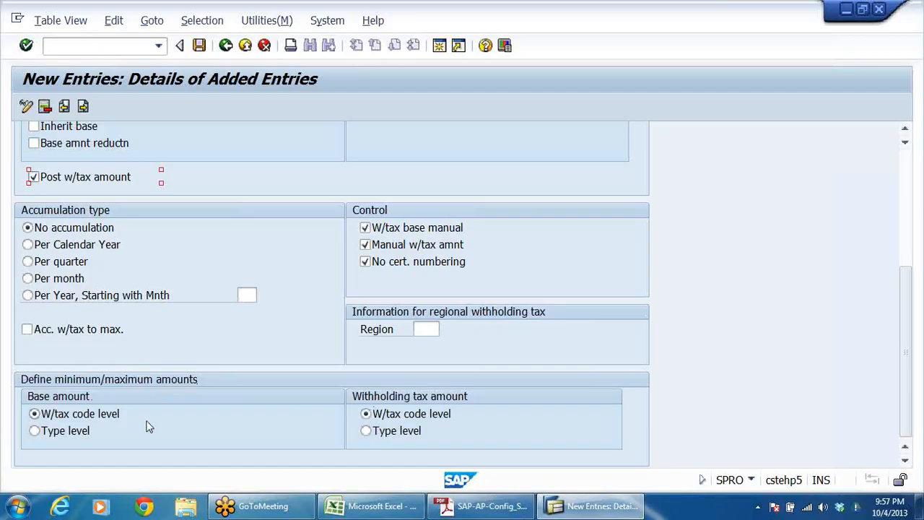
key(alt+Tab)
click(505, 302)
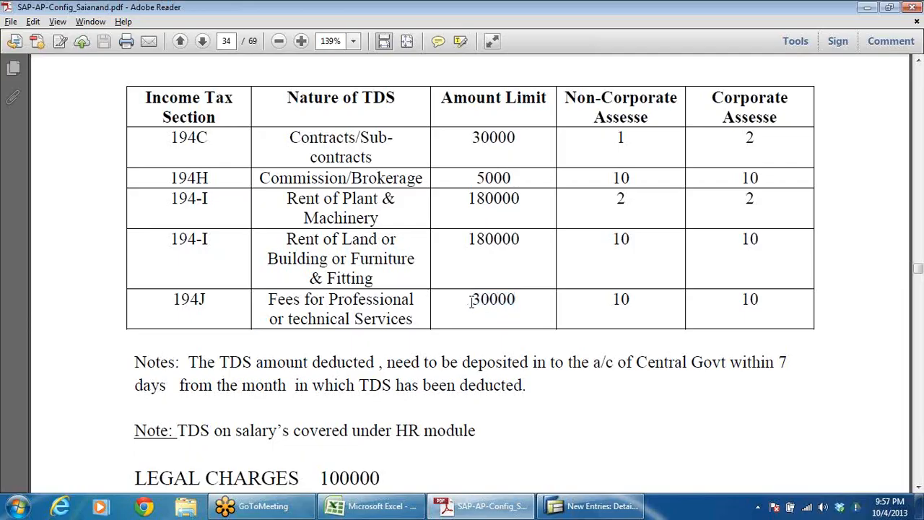
drag(471, 301, 518, 301)
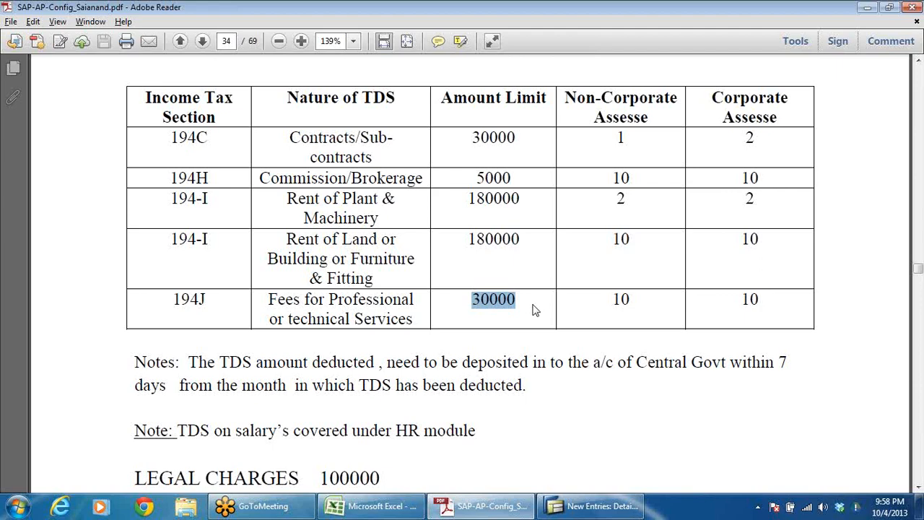
key(alt+Tab)
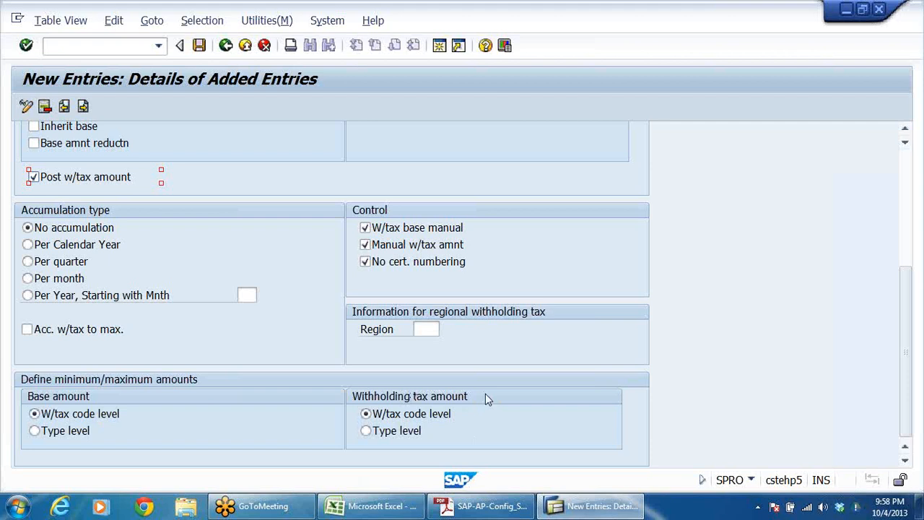
Step: Save withholding tax type W1 for invoice posting under customizing request CSTK900116
scroll(488, 290, up, 3)
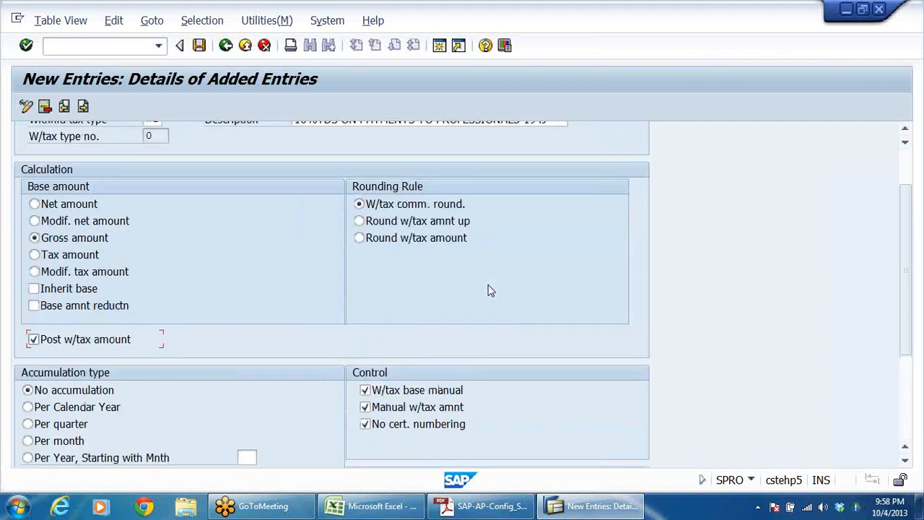
scroll(488, 290, up, 2)
click(151, 186)
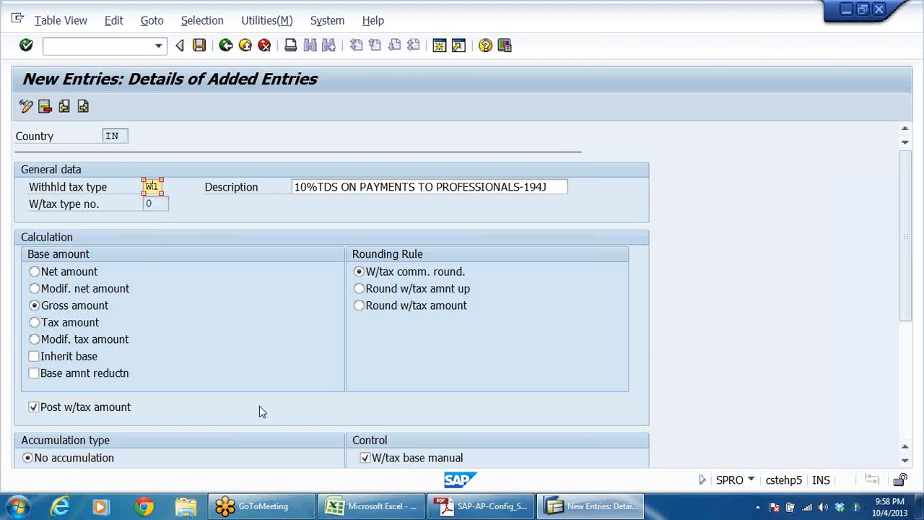
click(200, 46)
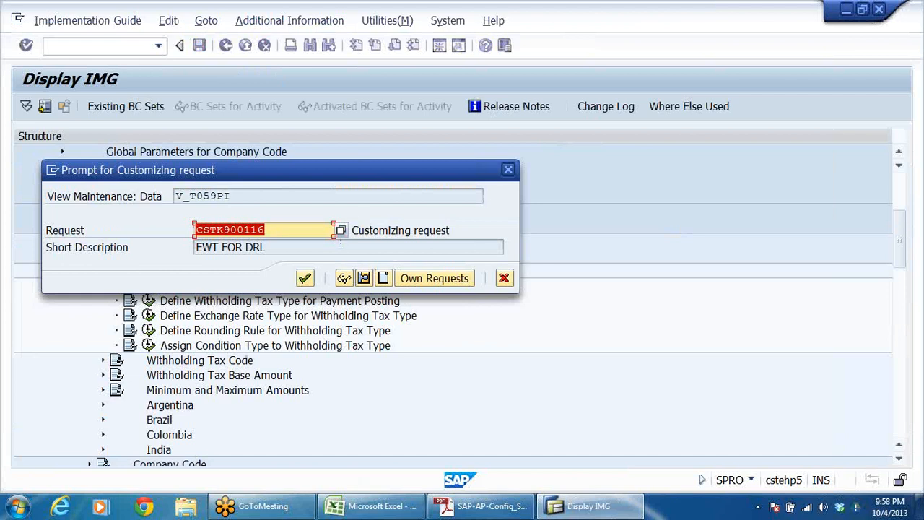
click(304, 278)
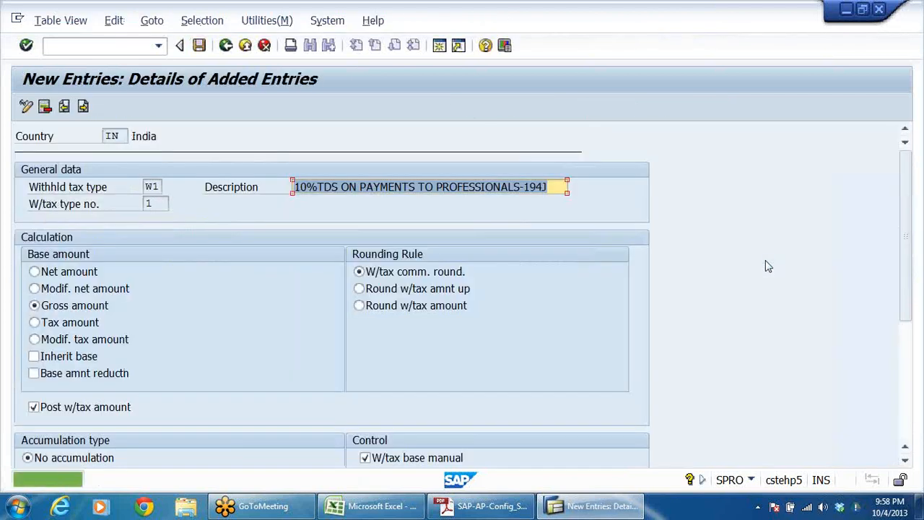
Step: Leave the details of tax type W1, check its entry in the overview list and return to the IMG structure
click(226, 46)
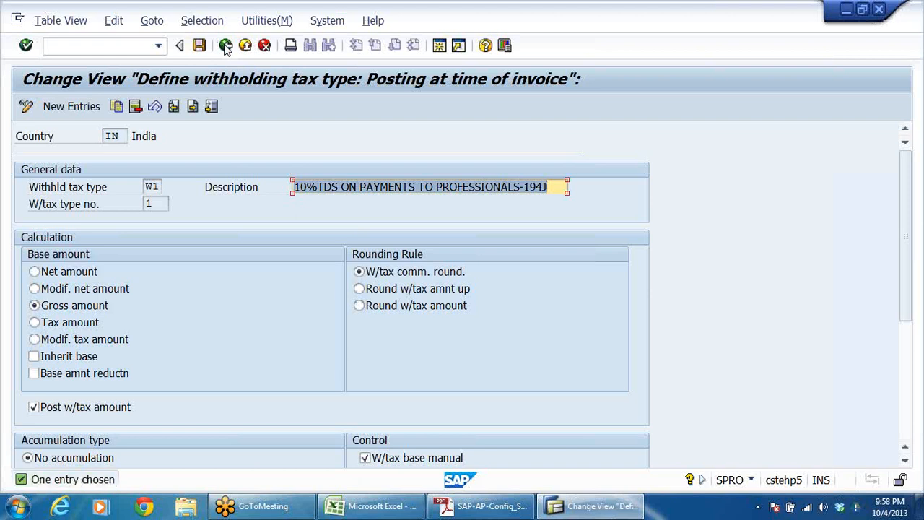
click(225, 46)
click(53, 206)
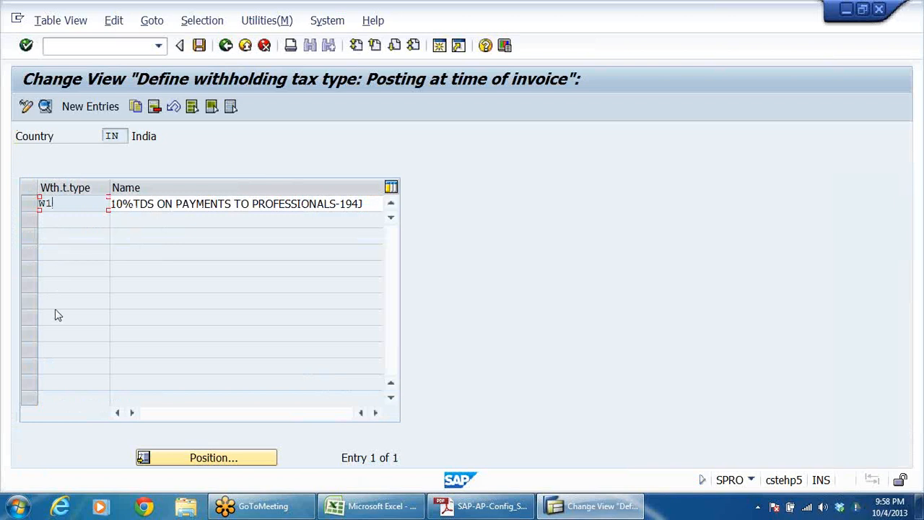
click(226, 47)
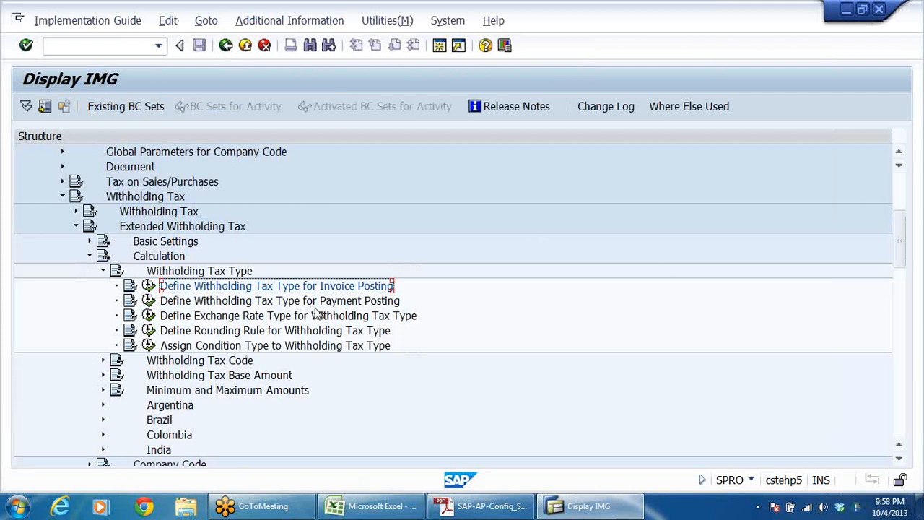
Step: Open Define Withholding Tax Codes under Extended Withholding Tax calculation with country key IN
click(396, 303)
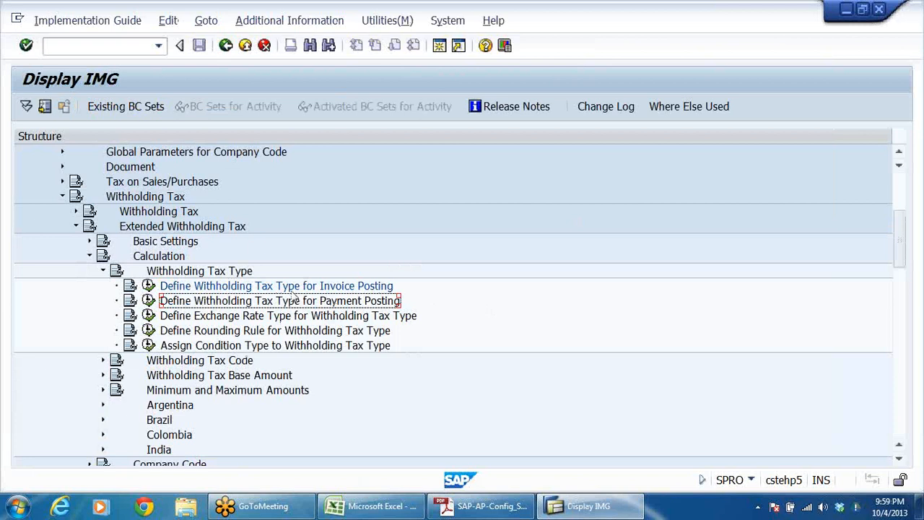
scroll(433, 278, down, 3)
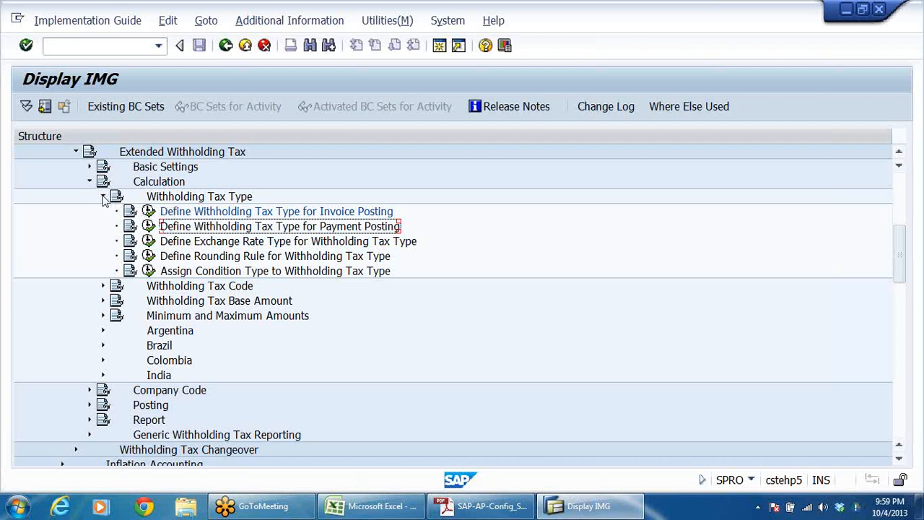
click(103, 197)
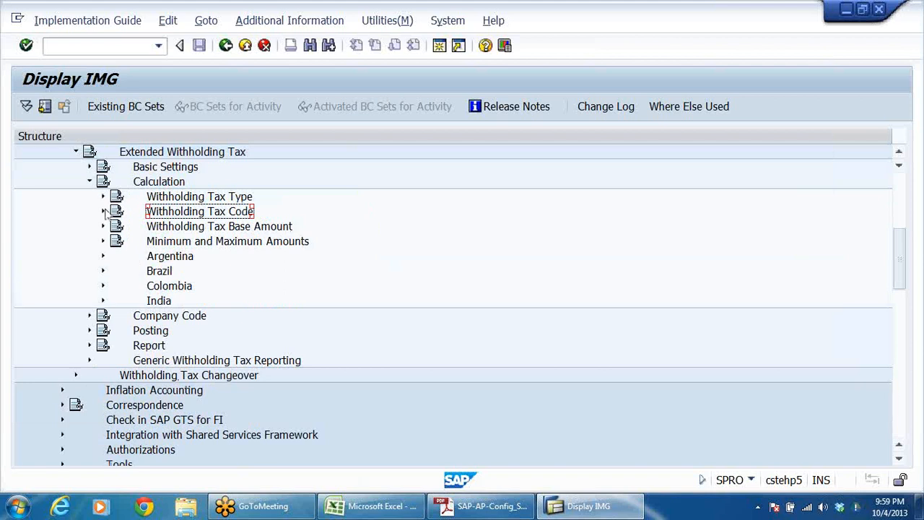
click(104, 212)
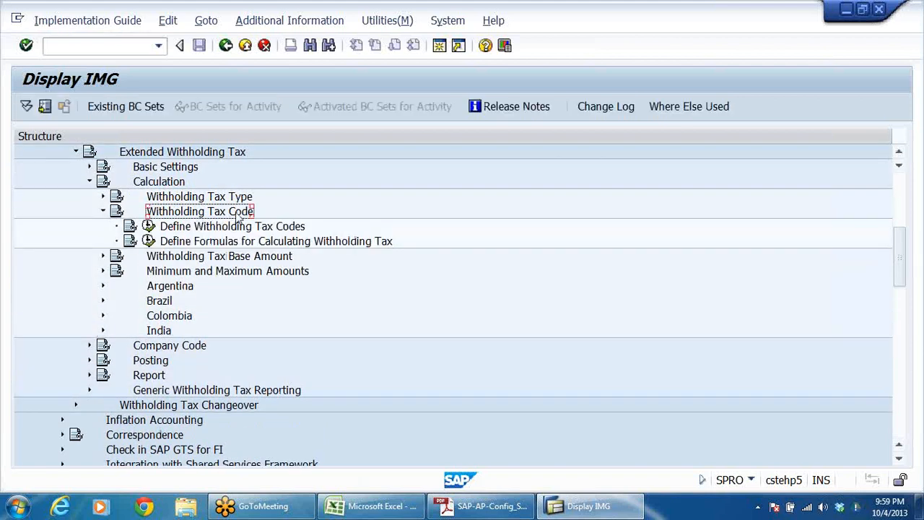
click(300, 228)
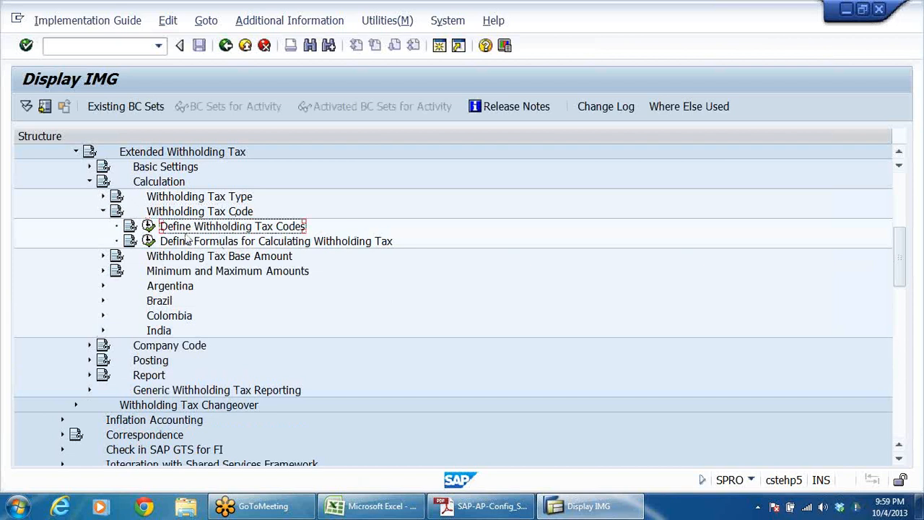
click(148, 226)
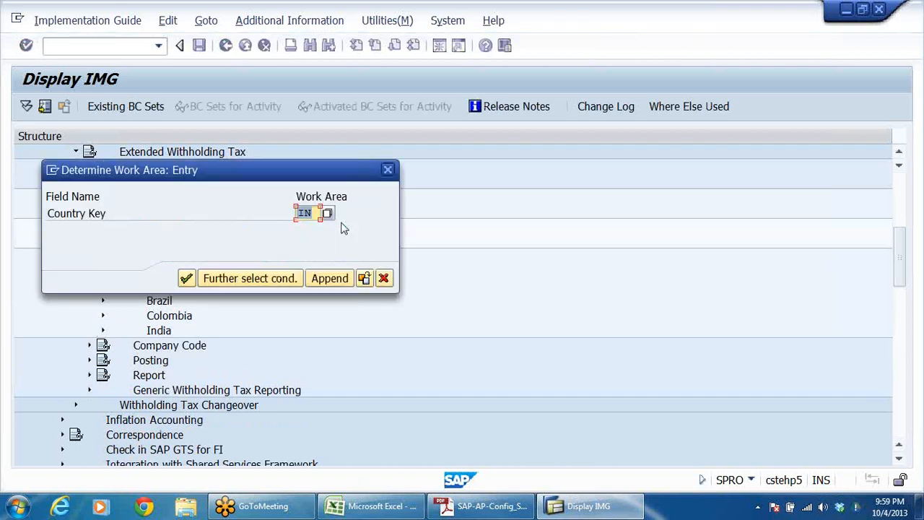
click(187, 278)
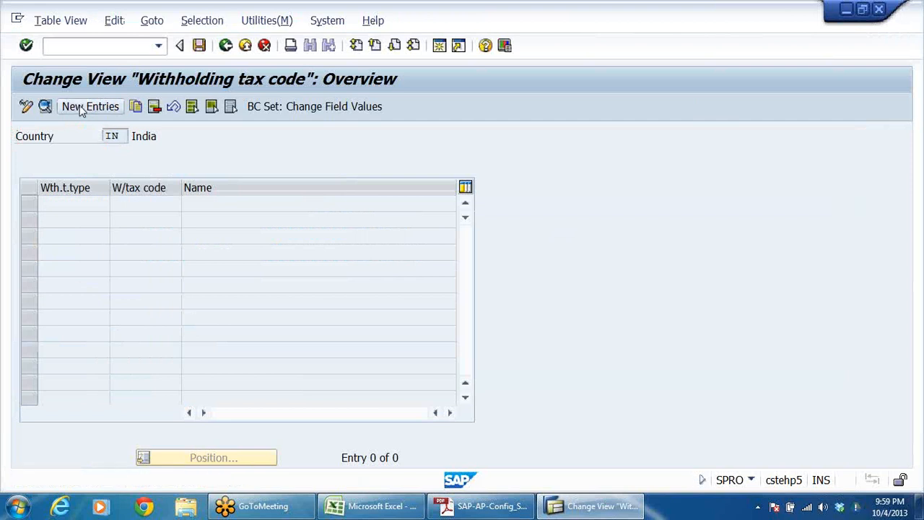
Step: Create a new withholding tax code entry with withholding tax type W1 and tax code W1
click(82, 107)
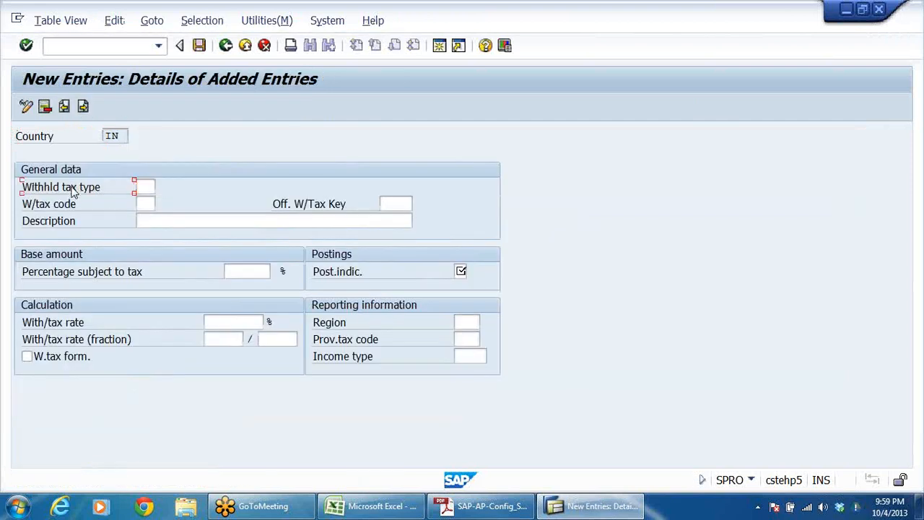
click(162, 188)
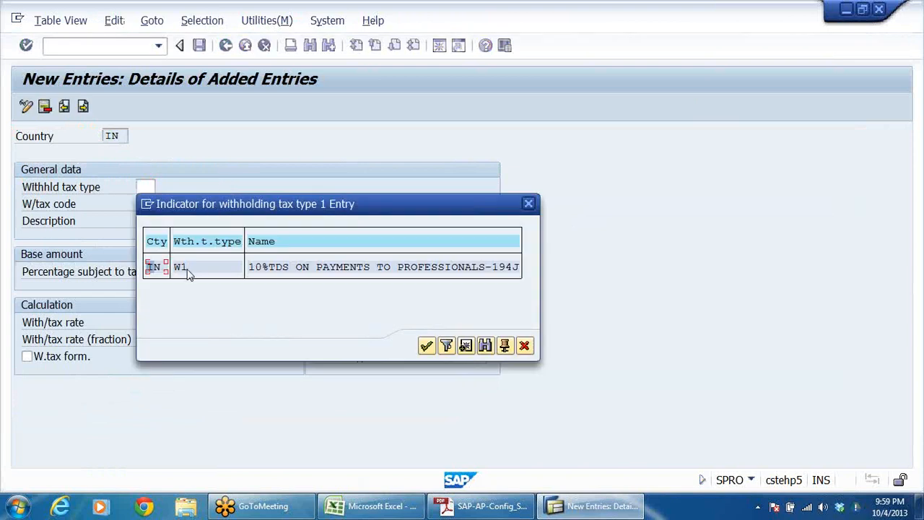
double_click(195, 266)
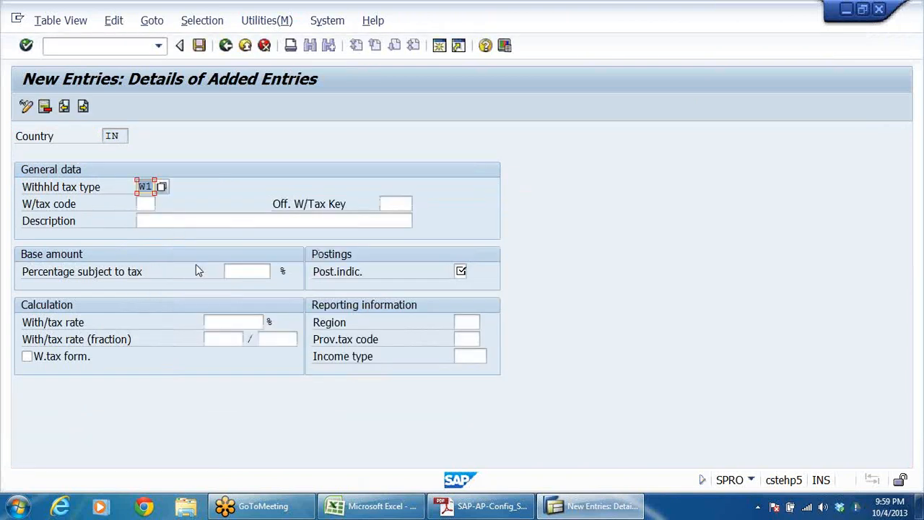
click(129, 206)
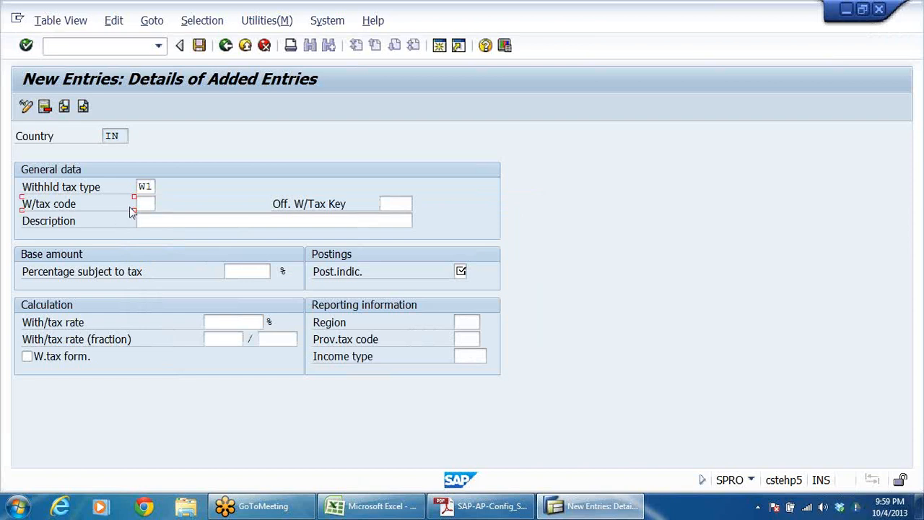
click(146, 203)
text(W)
click(175, 222)
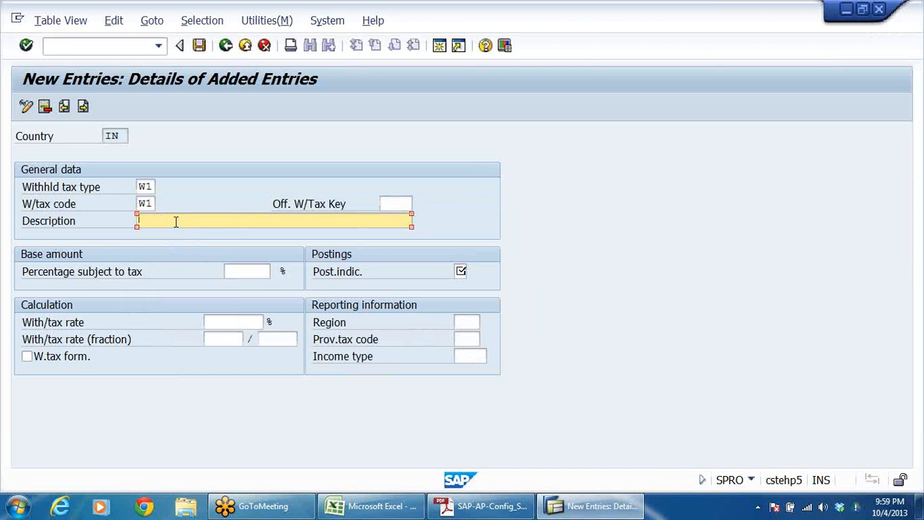
key(ctrl+v)
drag(256, 225, 29, 230)
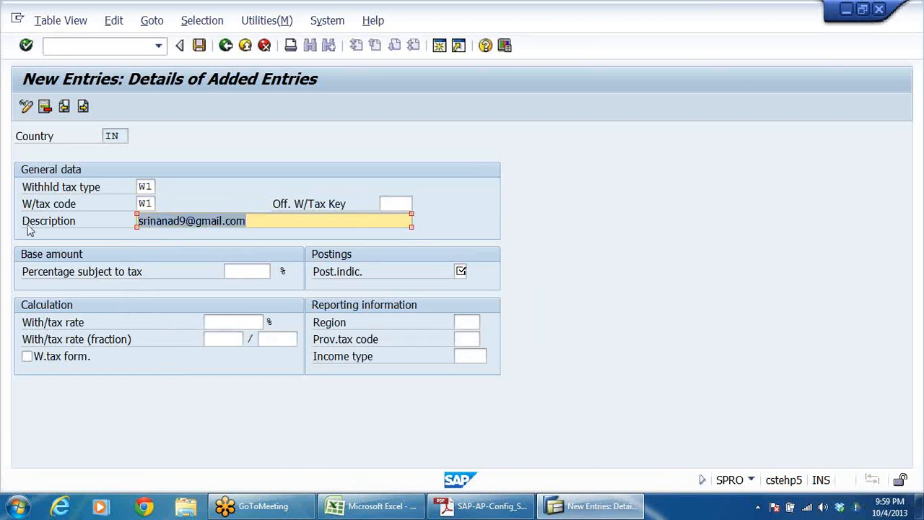
key(Delete)
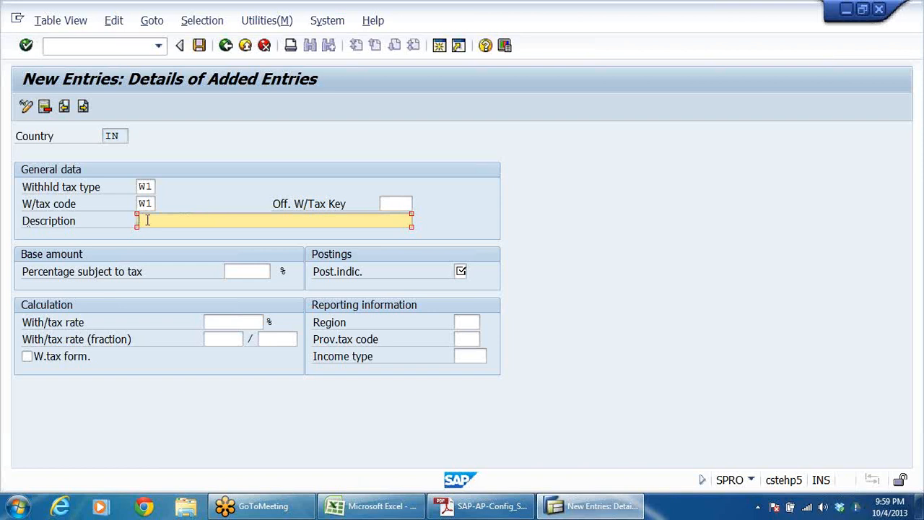
Step: Enter the tax code description "10%TDS ON PAYMENTS TO PROF-U/S 194J", checking the section number in the Adobe Reader notes
text(10%TDS AT)
key(BackSpace)
text(ON PAY)
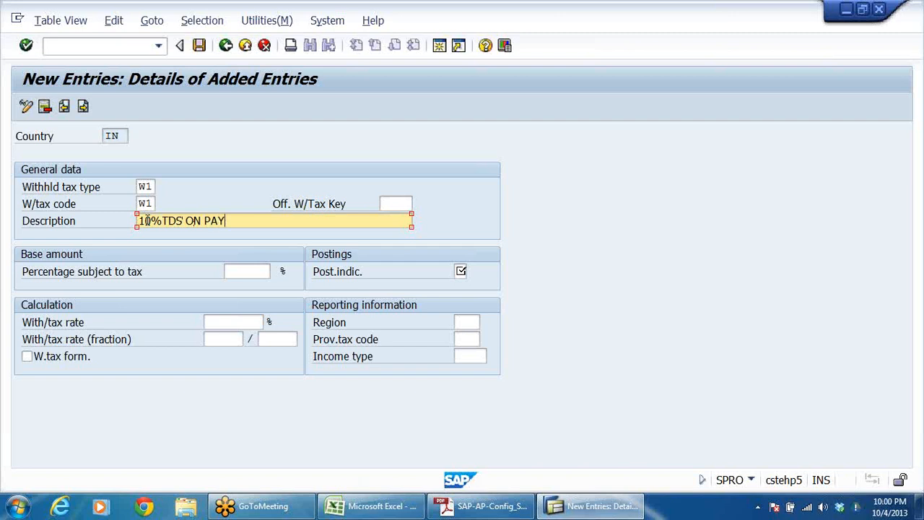
text(MENTS)
key(BackSpace)
text(TS TO PROF-US)
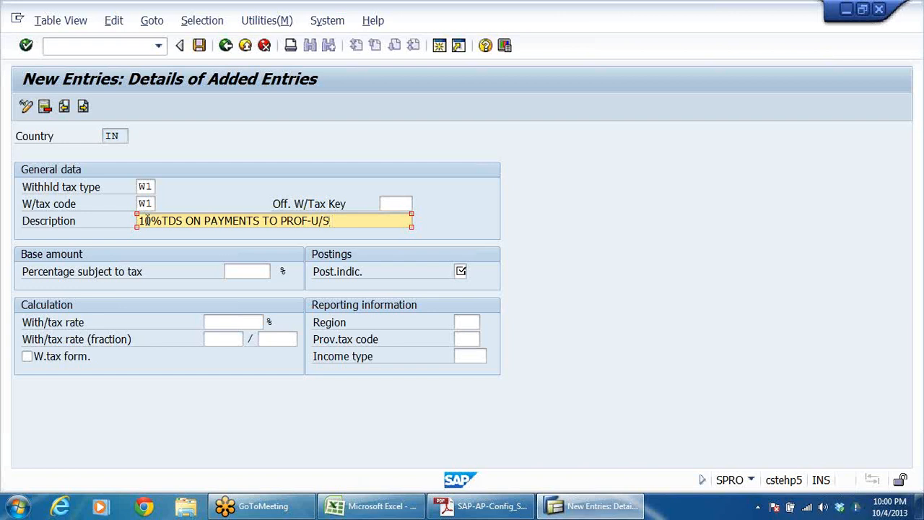
key(alt+Tab)
click(222, 309)
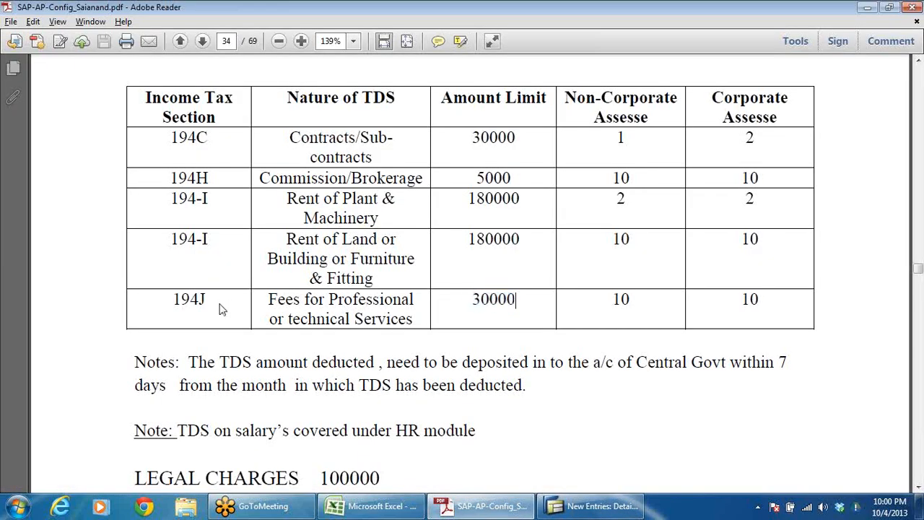
key(alt+Tab)
text(194)
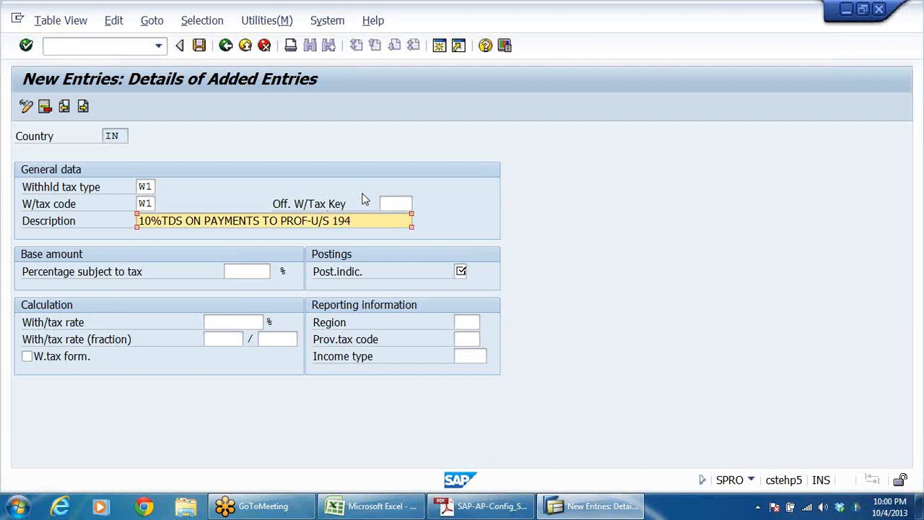
text(J)
Step: Set the official withholding tax key of tax code W1 to 194J, fees for professional or technical services
click(273, 198)
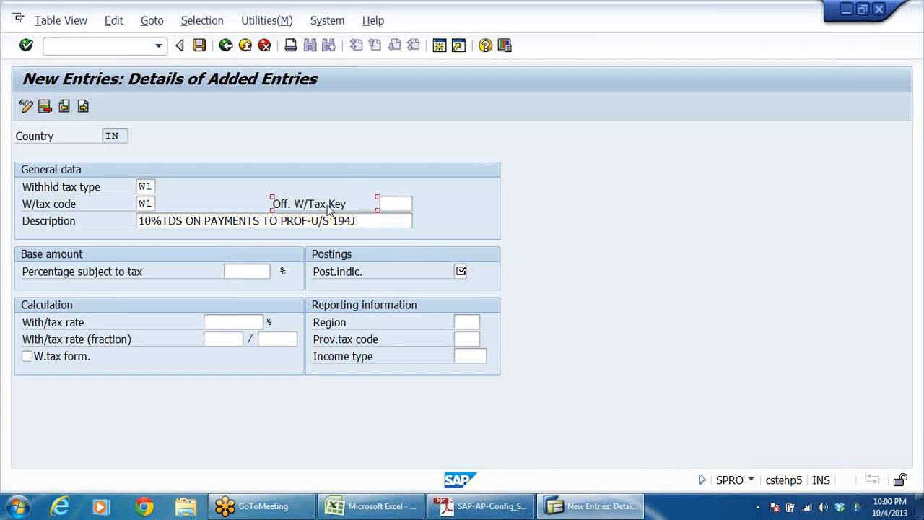
click(395, 204)
click(419, 204)
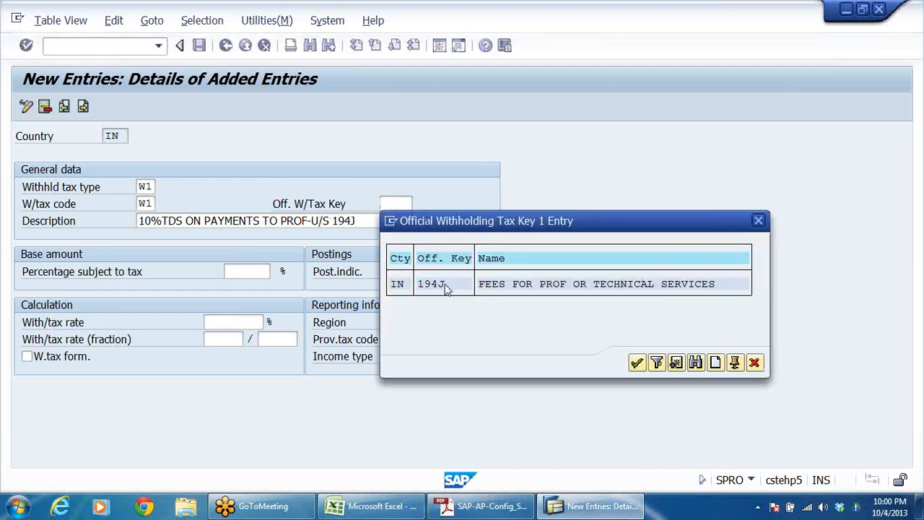
double_click(444, 283)
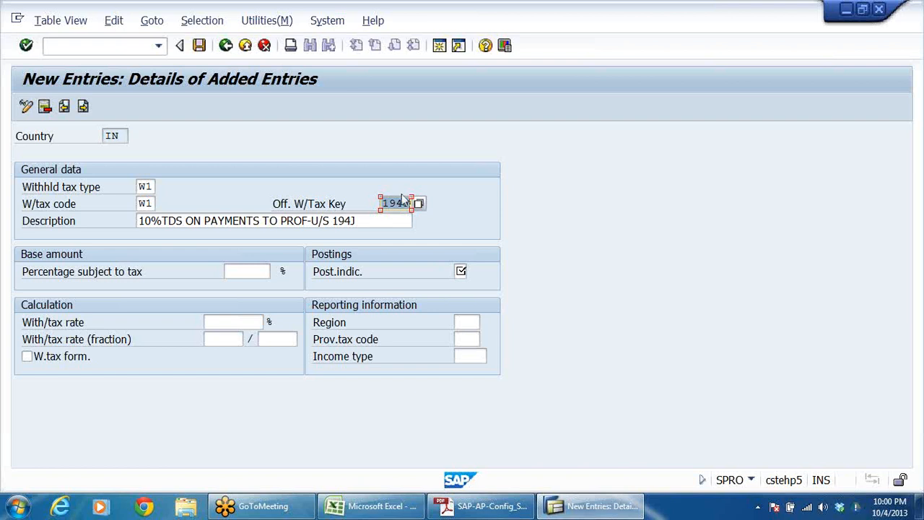
Step: Set the percentage subject to tax in the base amount of tax code W1 to 100
click(96, 278)
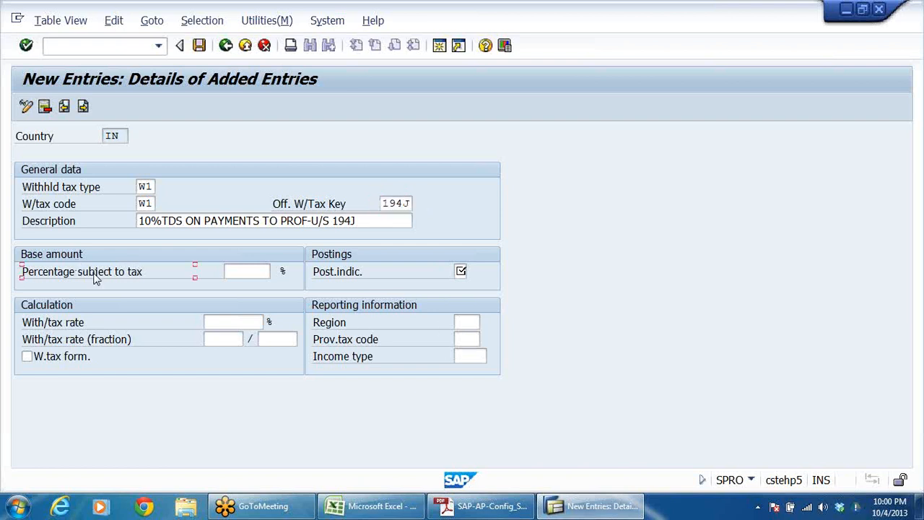
click(240, 272)
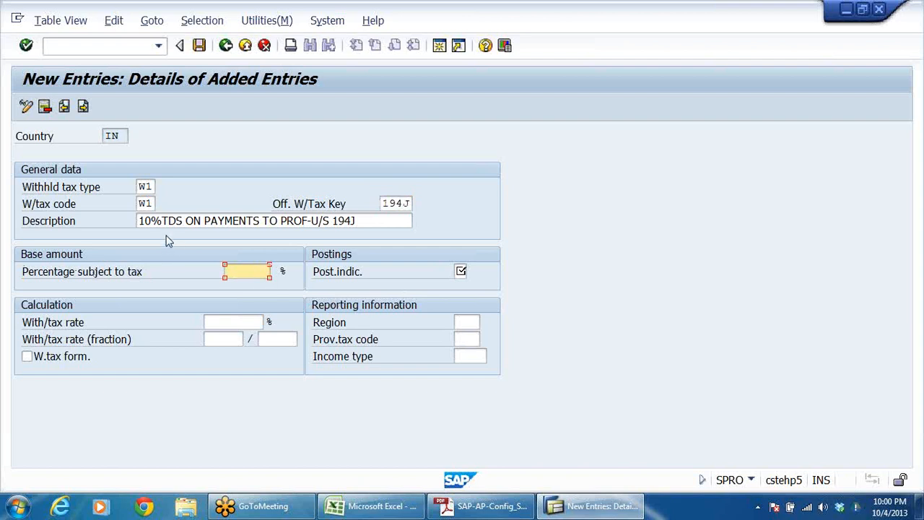
drag(139, 221, 171, 221)
click(247, 271)
text(1000)
drag(254, 271, 152, 297)
Step: Set the posting indicator to 1, the standard posting that reduces the bank/vendor/customer line item
click(342, 280)
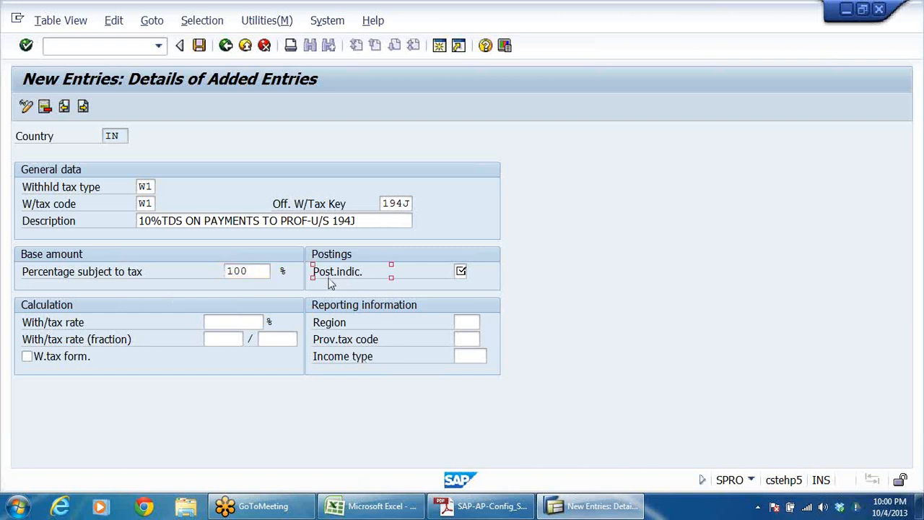
click(463, 271)
click(473, 271)
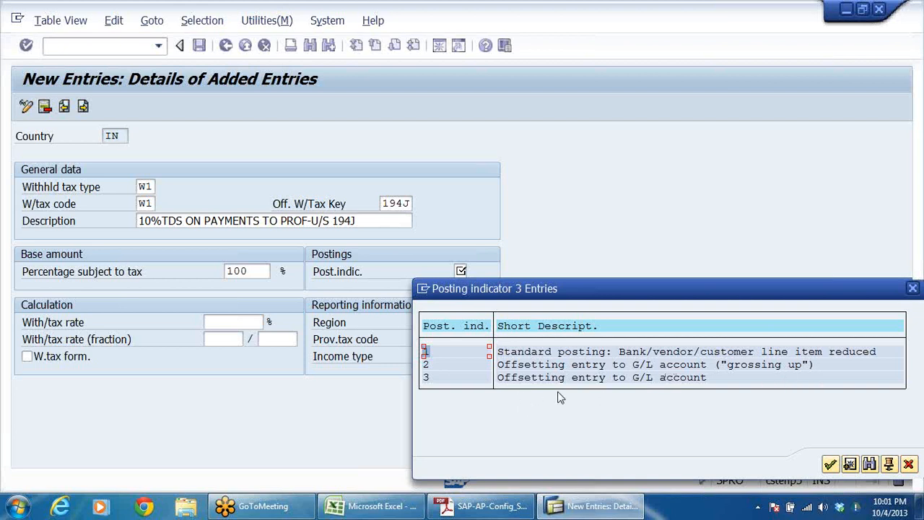
click(586, 355)
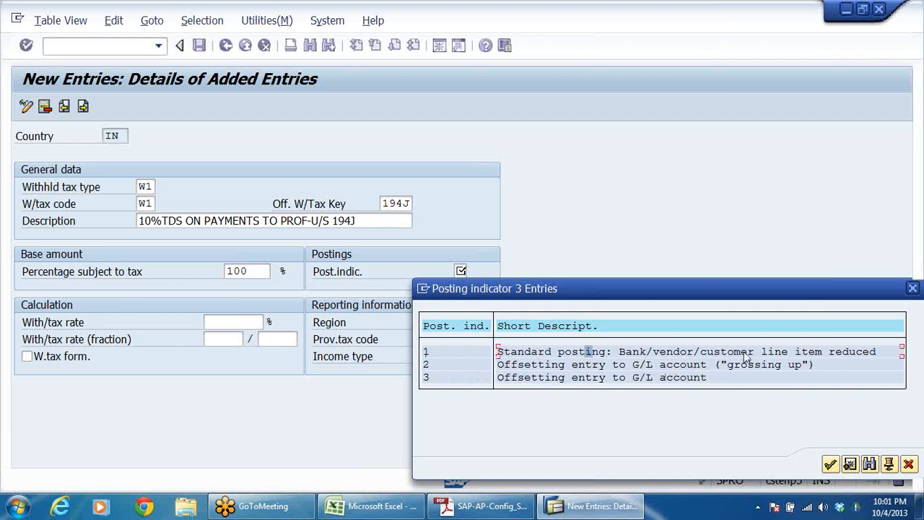
double_click(516, 352)
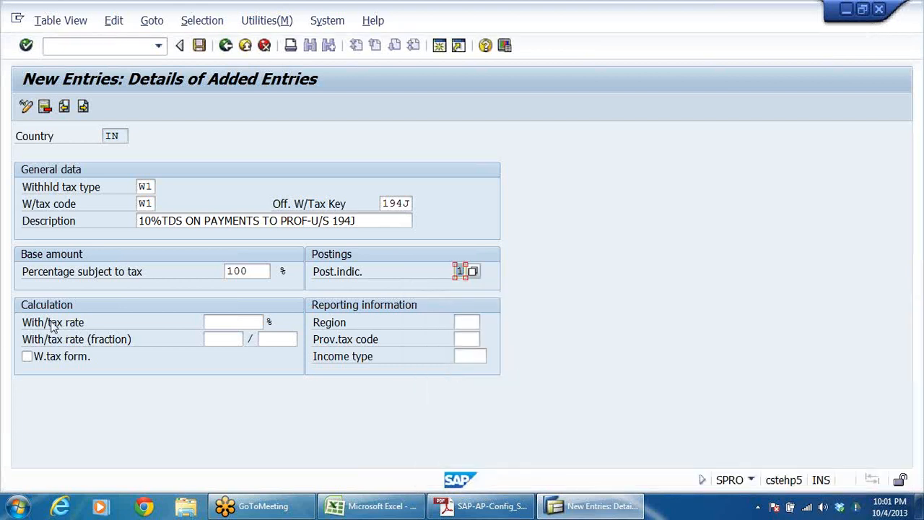
Step: Set the withholding tax rate of tax code W1 to 10 percent and validate the entry
click(243, 320)
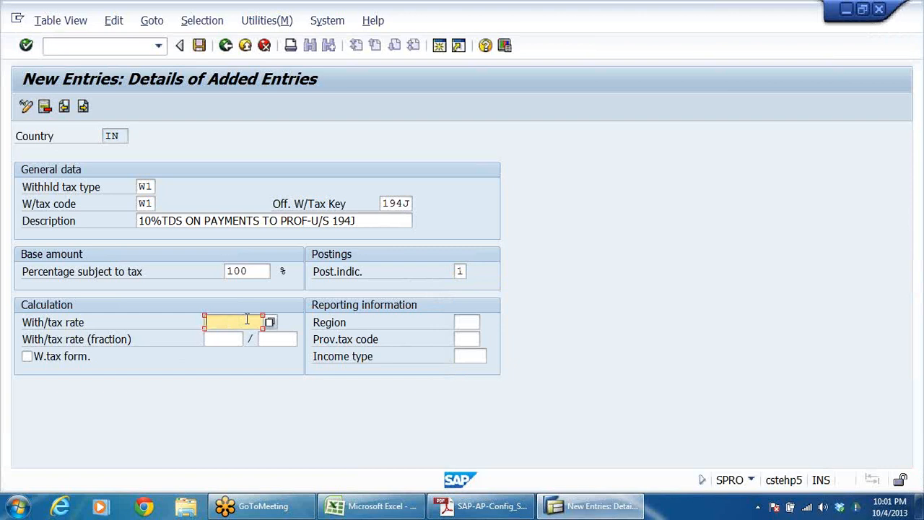
text(10)
key(Return)
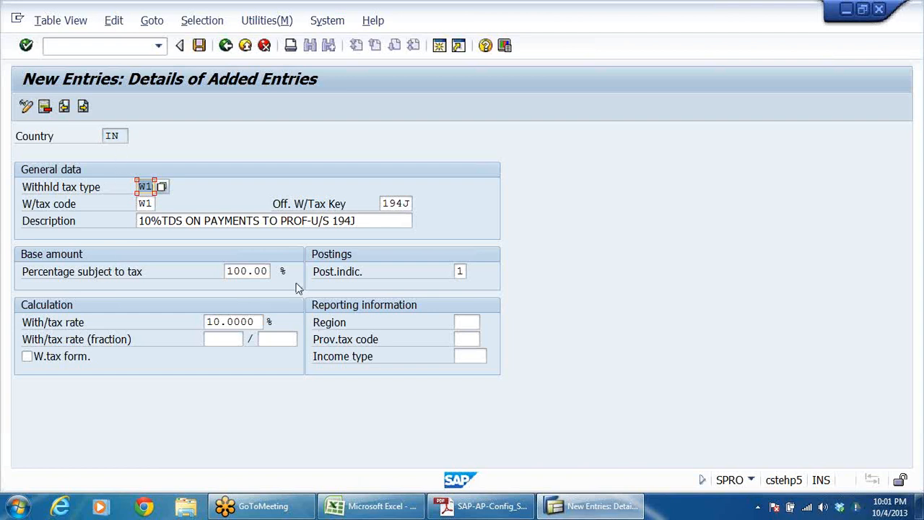
Step: Check the tax type and tax code fields and save the entry in the customizing request EWT FOR DRL
click(47, 205)
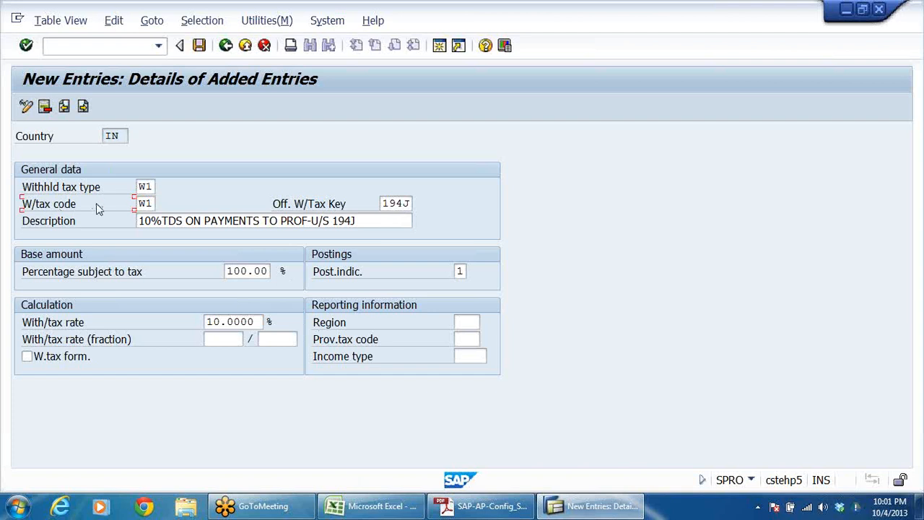
double_click(148, 205)
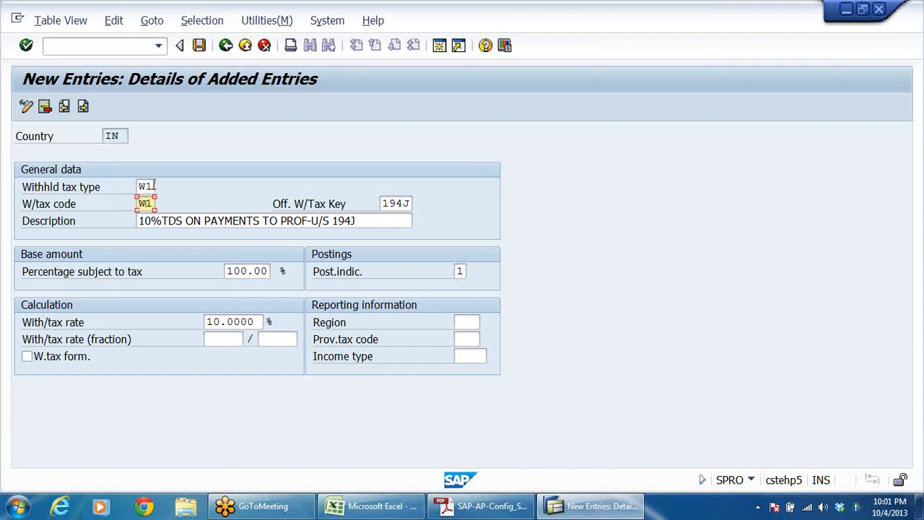
double_click(148, 187)
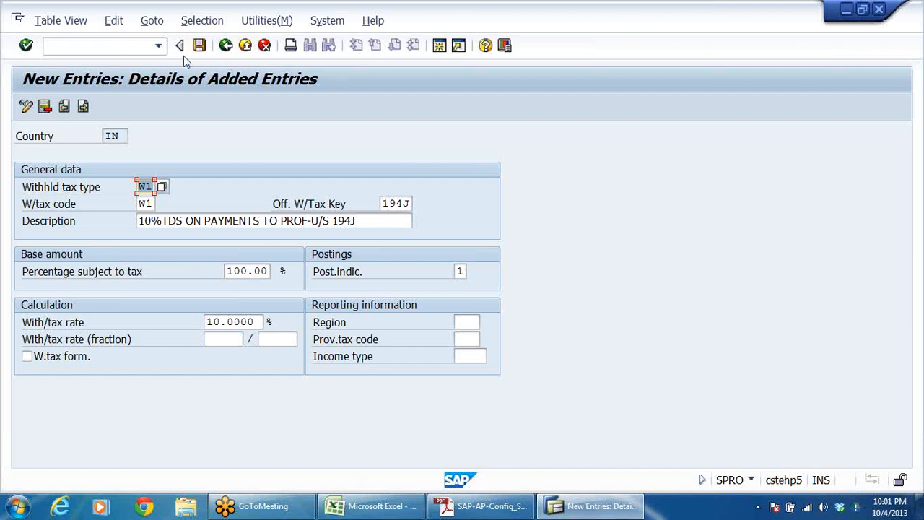
click(199, 47)
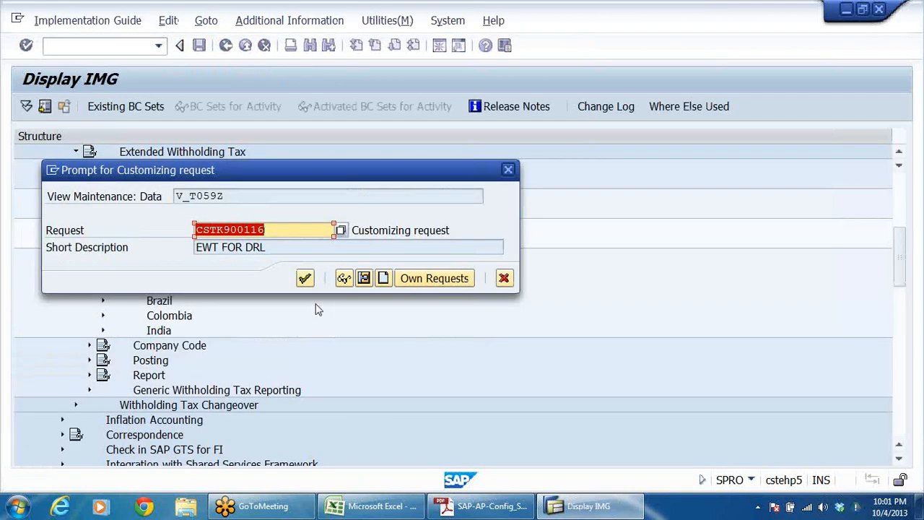
click(305, 278)
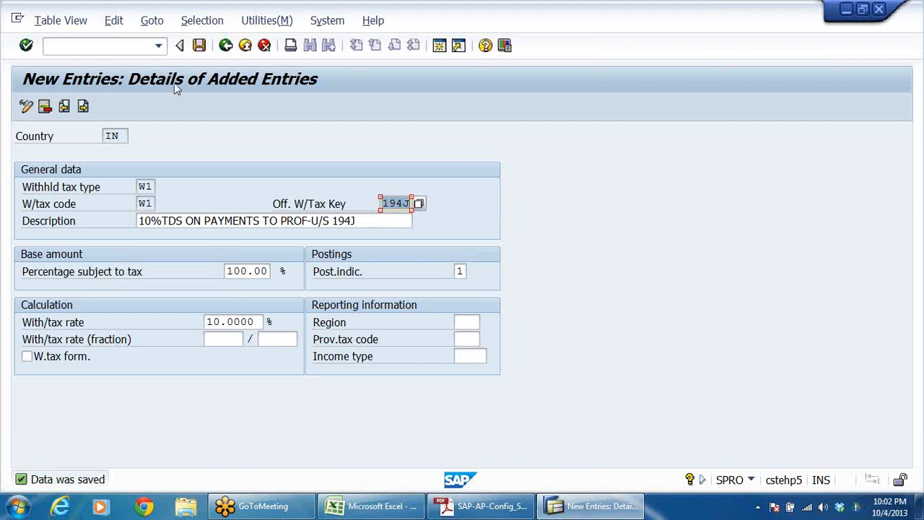
click(200, 46)
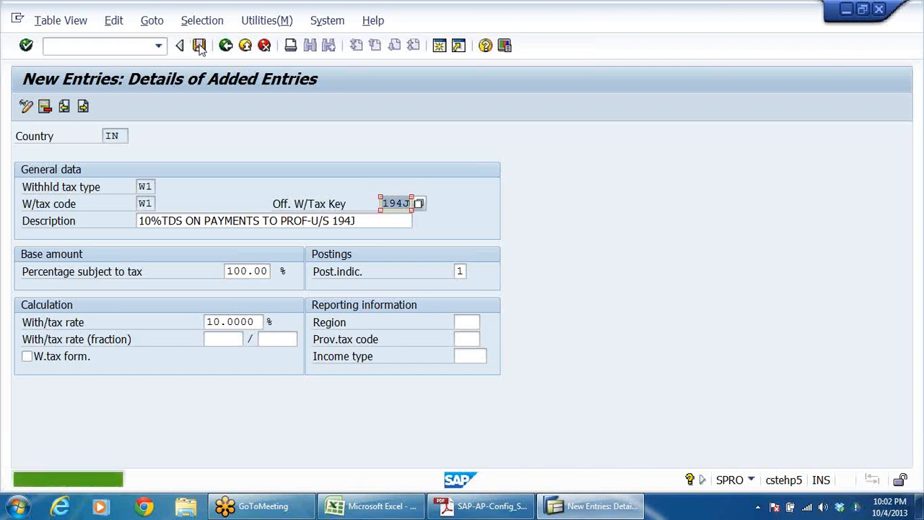
Step: Leave the tax code details, check the W1 entry in the overview list and return to the IMG structure
click(226, 45)
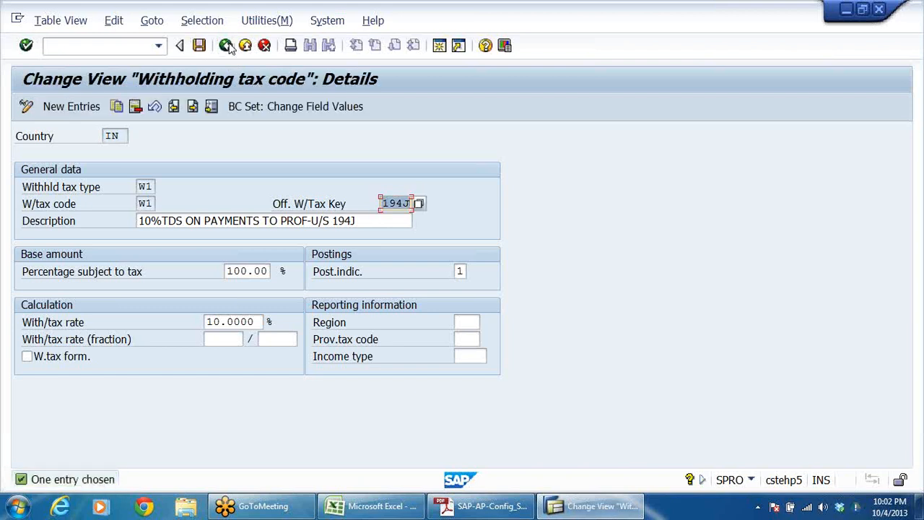
click(225, 46)
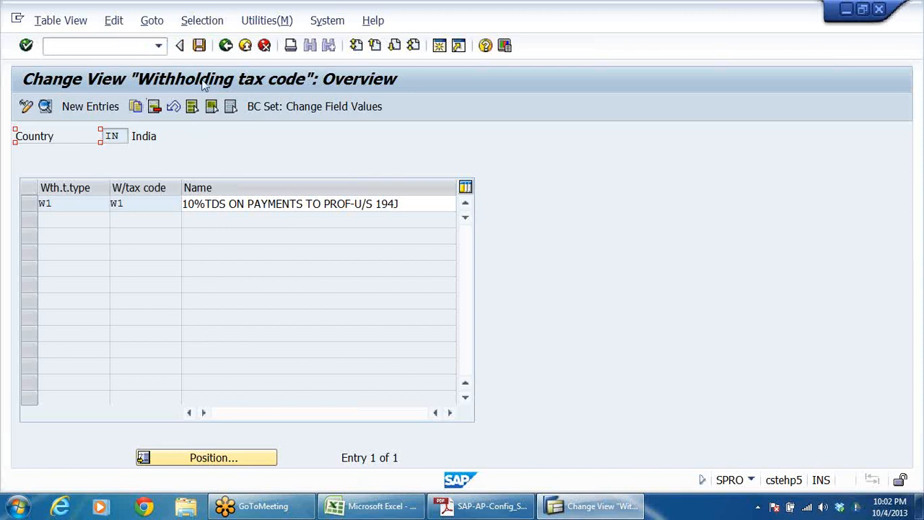
click(226, 47)
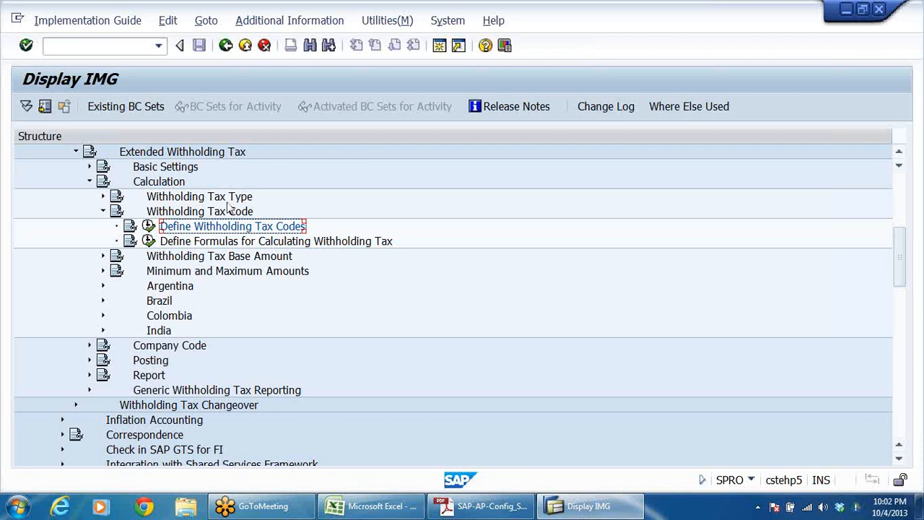
Step: Collapse the Calculation section and locate Assign Withholding Tax Types to Company Codes under Company Code
click(103, 212)
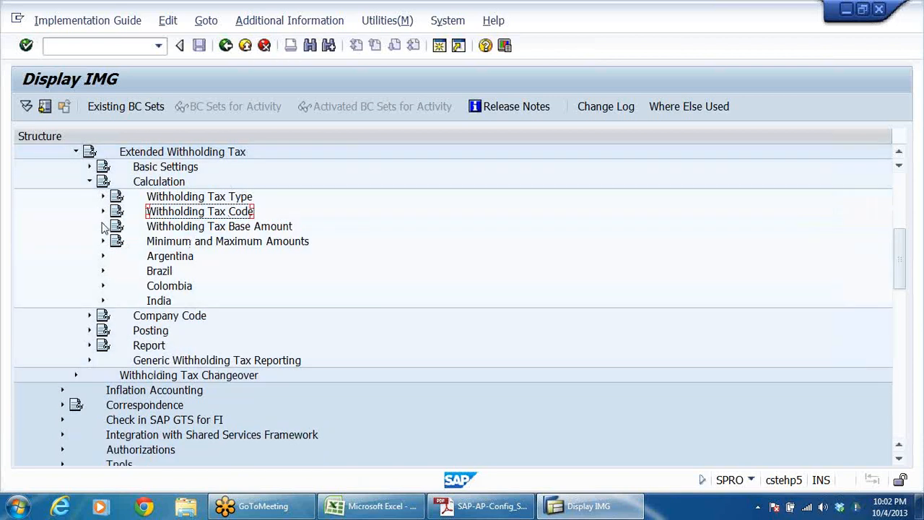
click(103, 226)
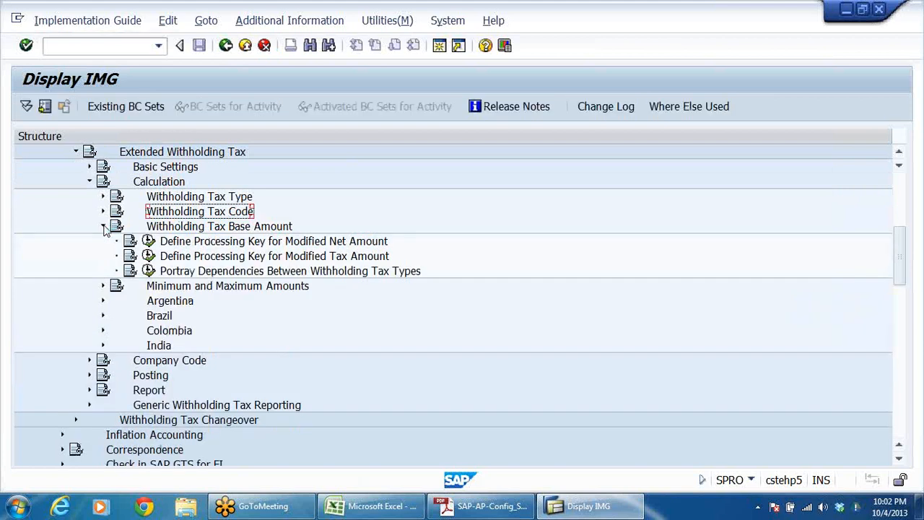
click(103, 226)
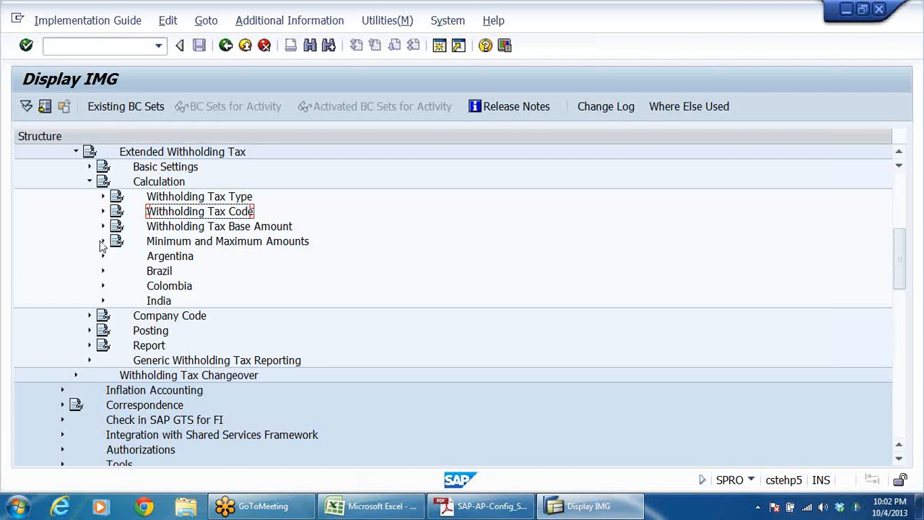
click(89, 181)
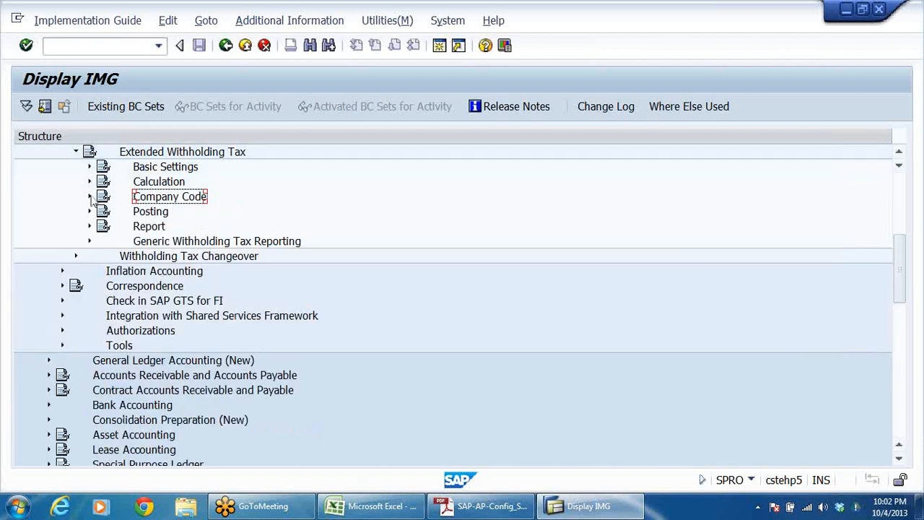
click(90, 197)
click(217, 213)
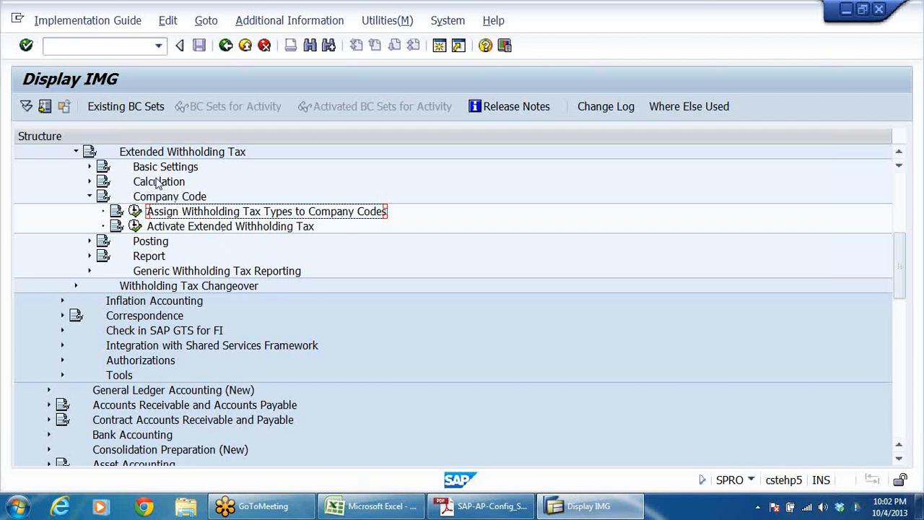
Step: Expand the Basic Settings of Extended Withholding Tax and review its configuration activities
scroll(193, 187, up, 2)
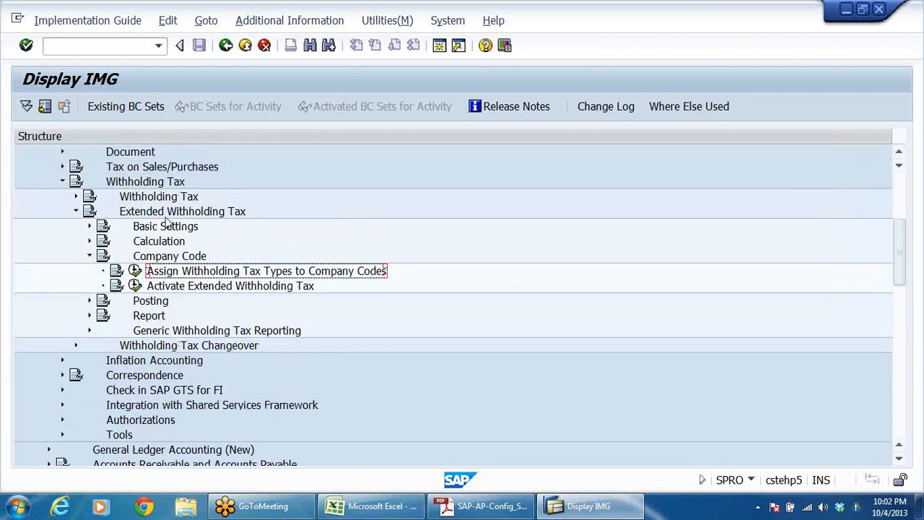
scroll(229, 253, up, 2)
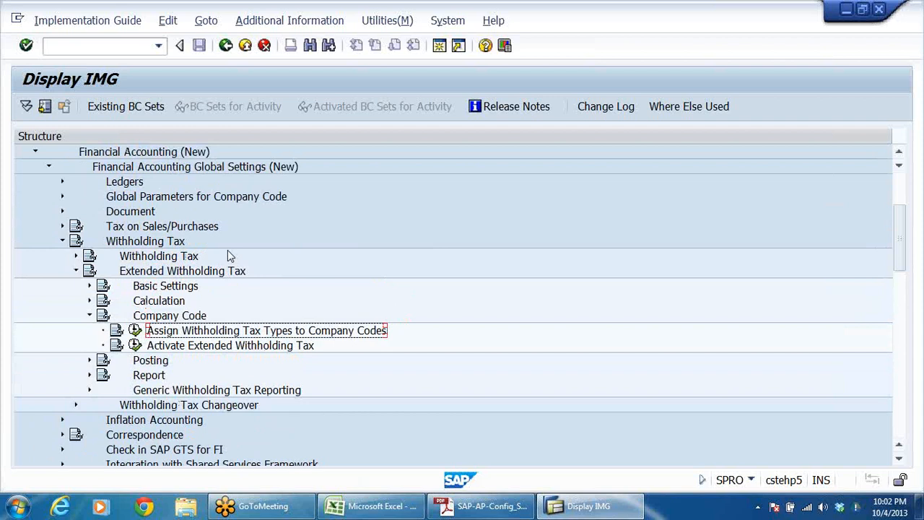
scroll(226, 259, down, 1)
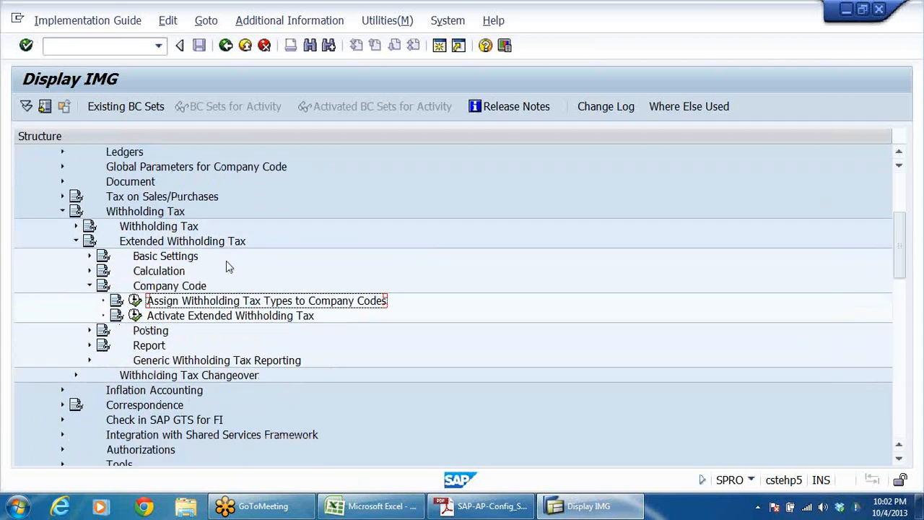
click(171, 230)
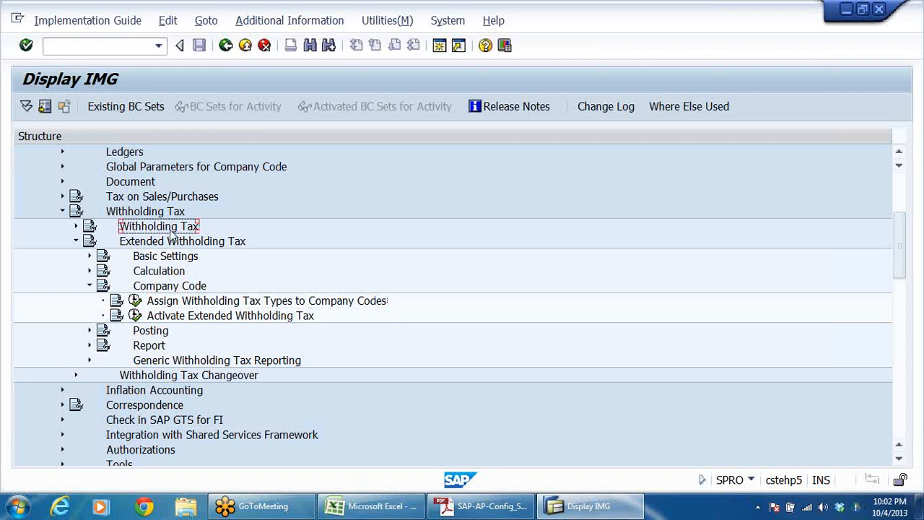
click(90, 255)
click(183, 287)
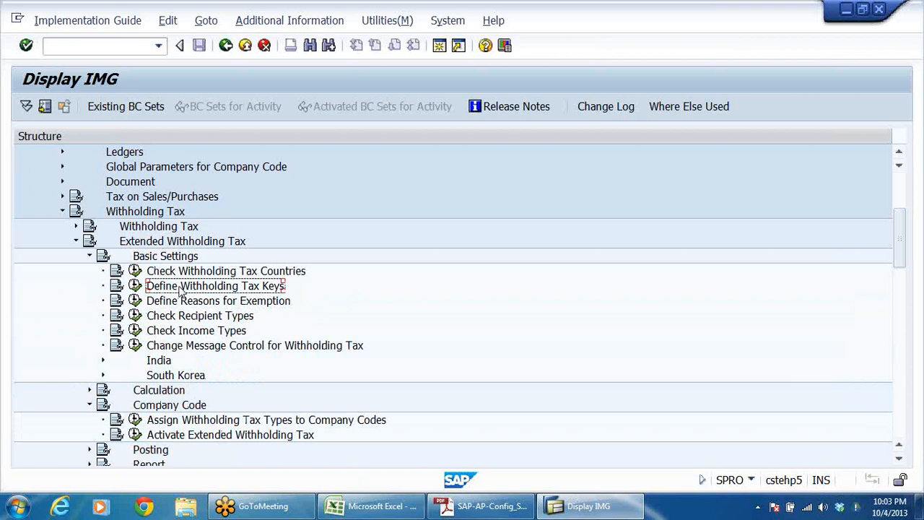
click(199, 304)
click(198, 320)
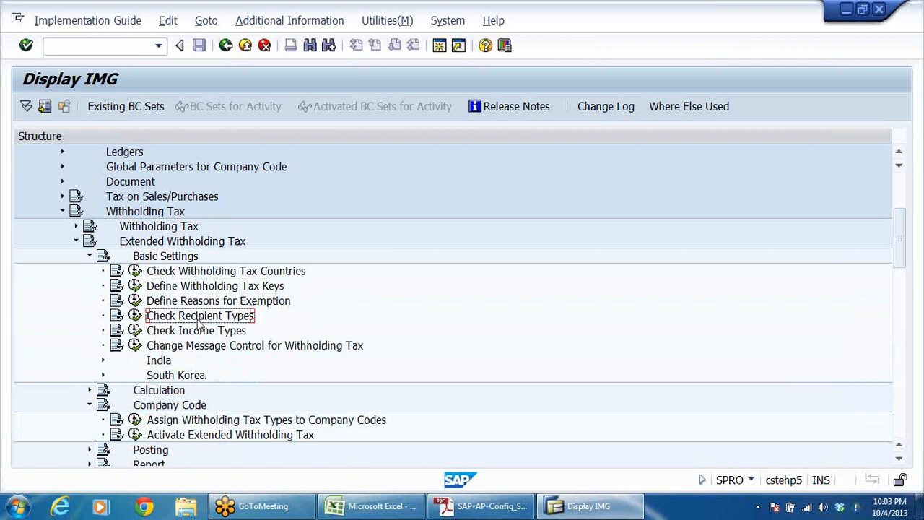
click(165, 302)
click(137, 303)
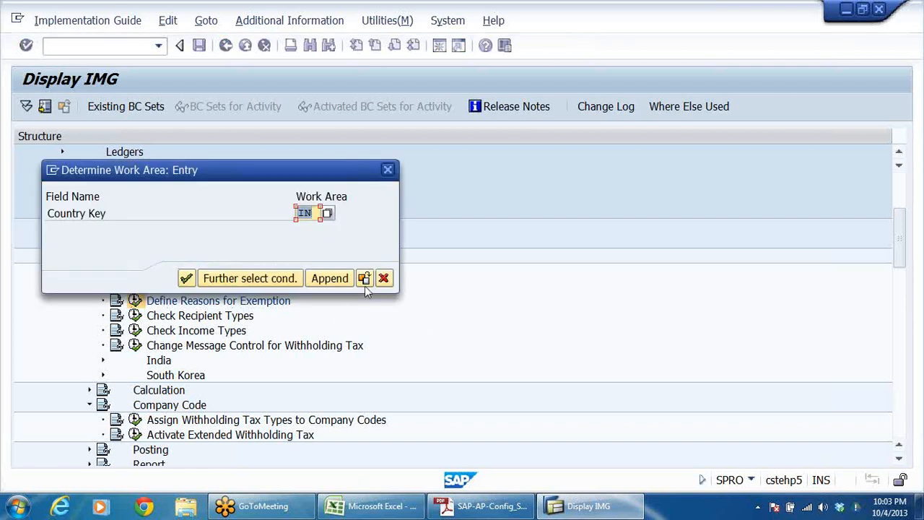
click(383, 279)
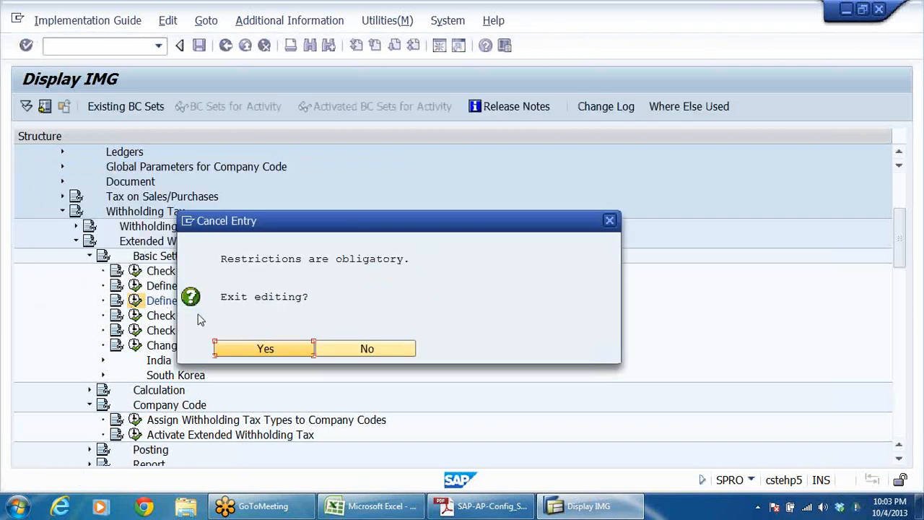
click(277, 353)
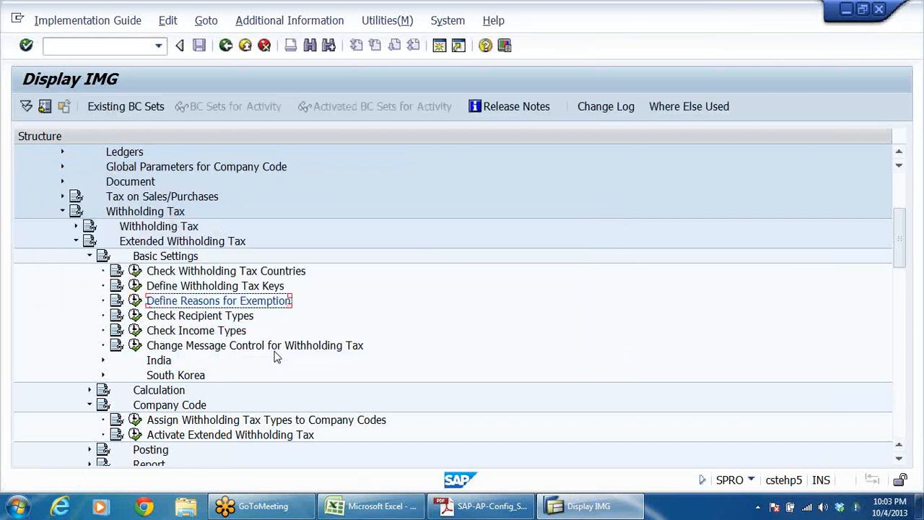
Step: Review the withholding tax keys defined for country IN and return to the IMG structure
click(179, 286)
click(135, 286)
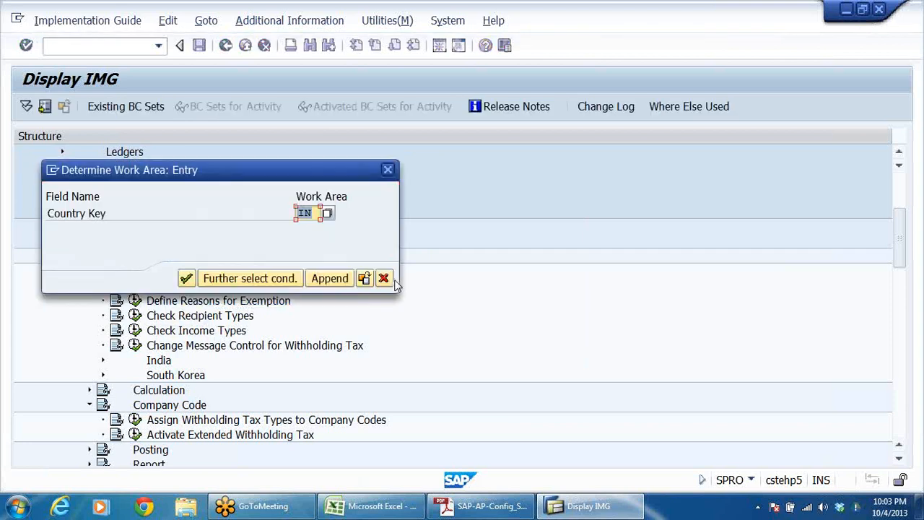
click(187, 279)
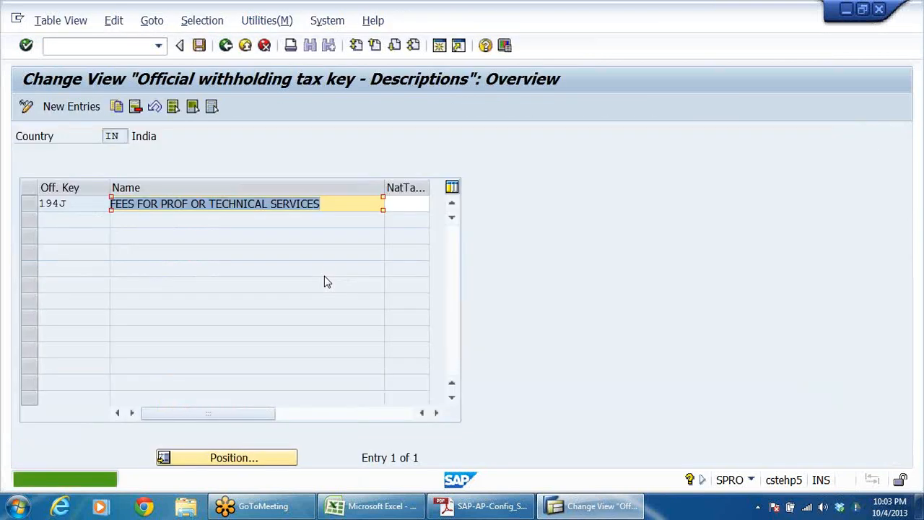
click(228, 46)
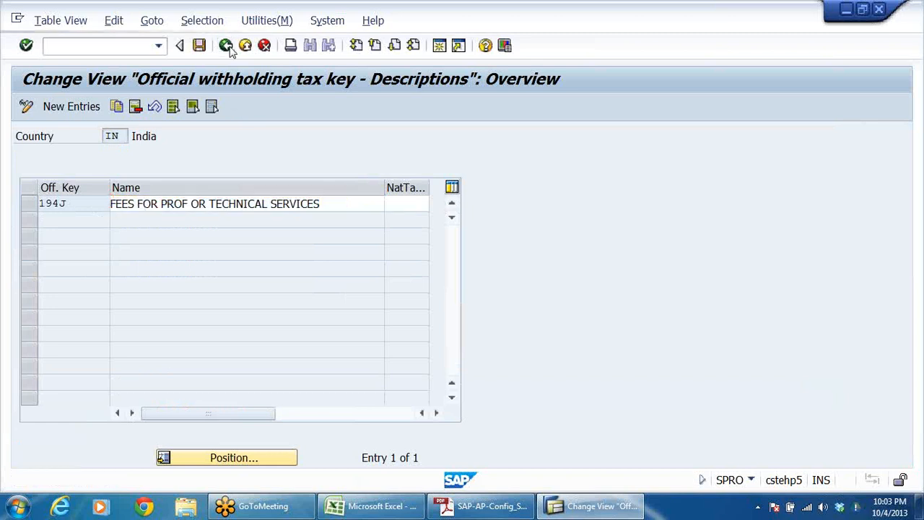
Step: In Check Recipient Types for country IN, start a new entry with withholding tax type W1 and widen the recipient type column
click(178, 317)
click(136, 316)
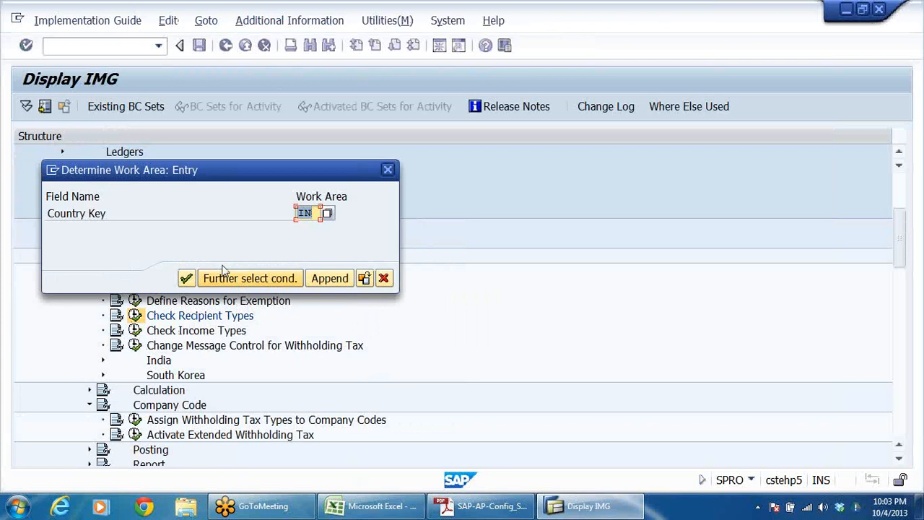
click(187, 278)
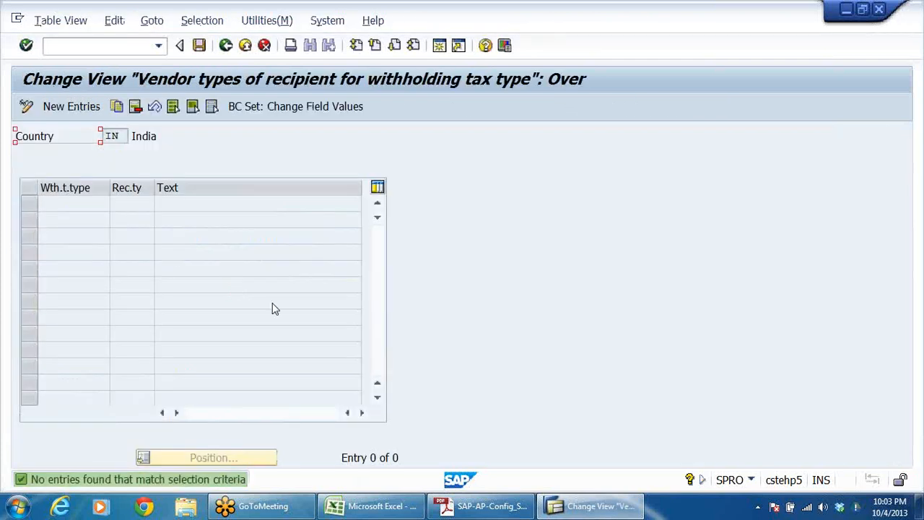
click(64, 108)
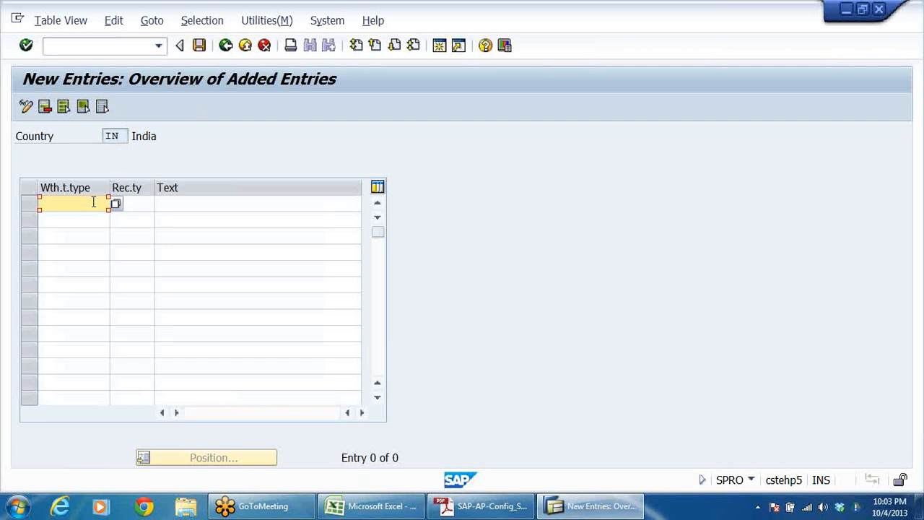
click(116, 203)
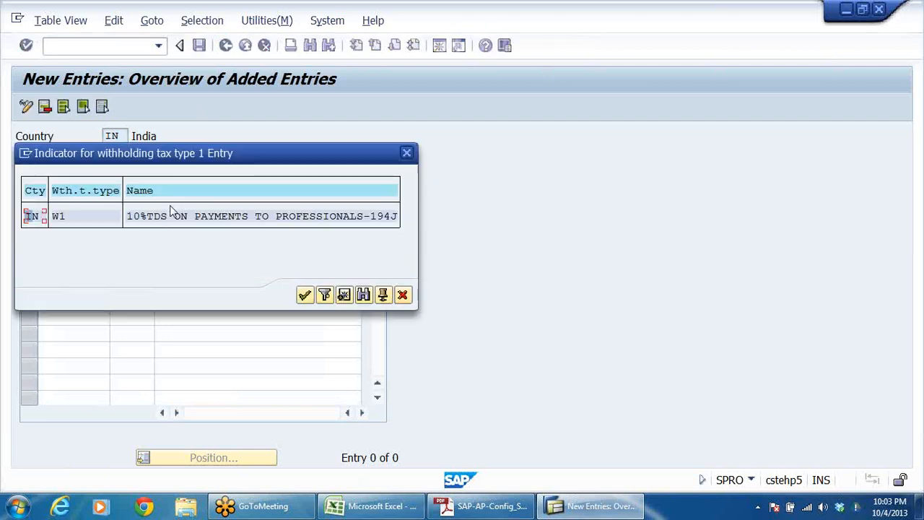
double_click(82, 216)
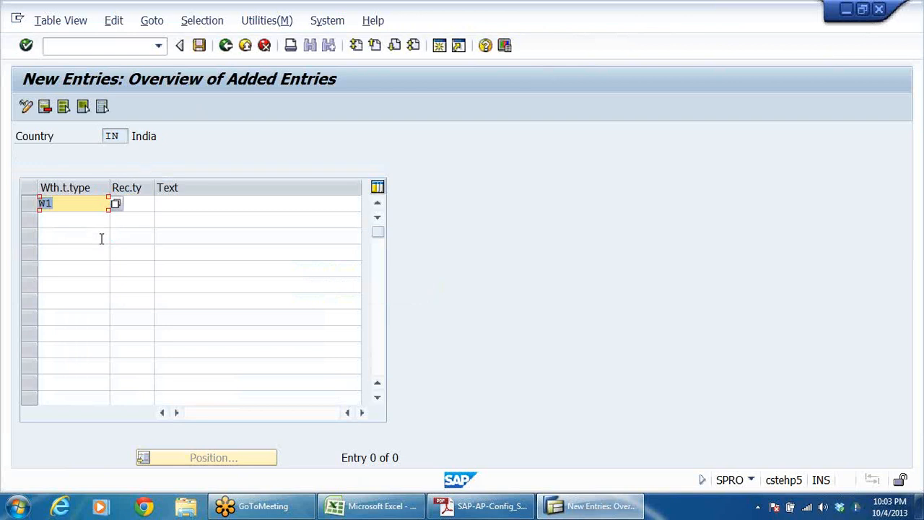
drag(155, 186, 188, 186)
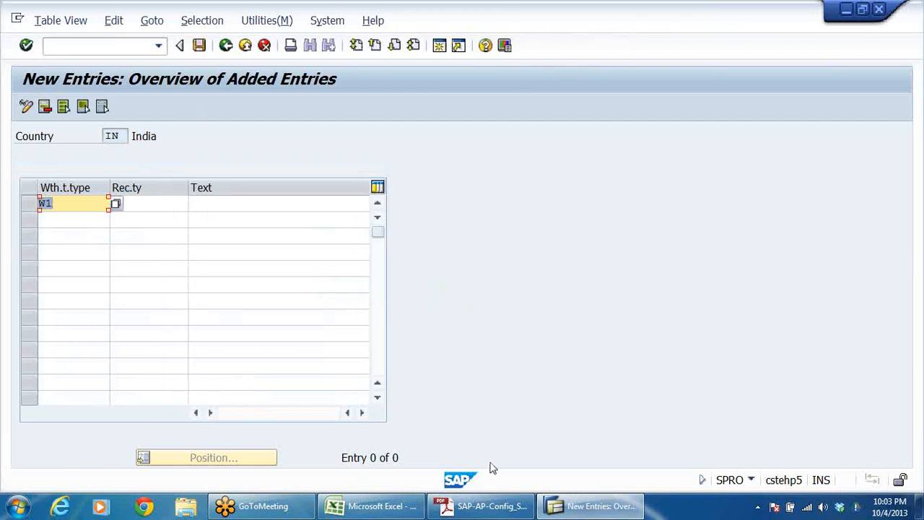
click(169, 204)
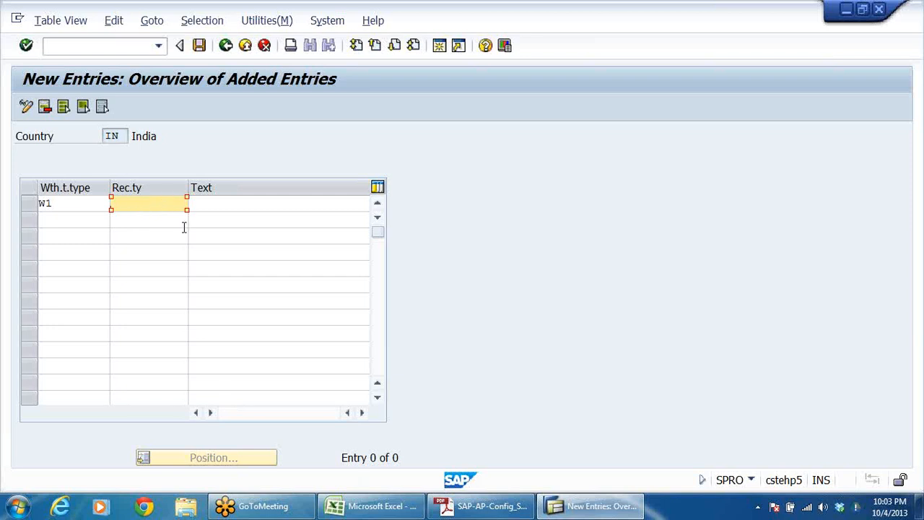
Step: Consult the recipient types table under Step 8 of the PDF configuration notes in Adobe Reader and return to the SAP new entries
mouse_move(465, 509)
click(478, 508)
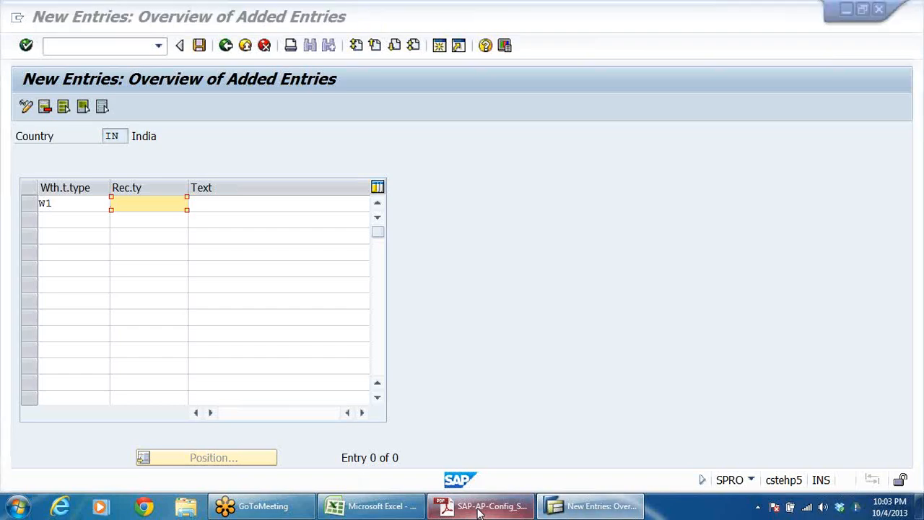
scroll(531, 369, down, 20)
scroll(531, 368, down, 20)
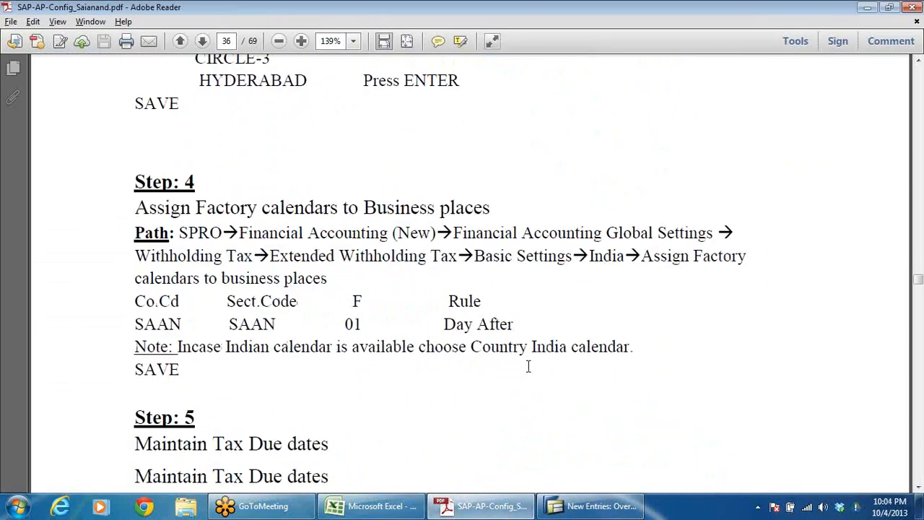
scroll(527, 366, down, 10)
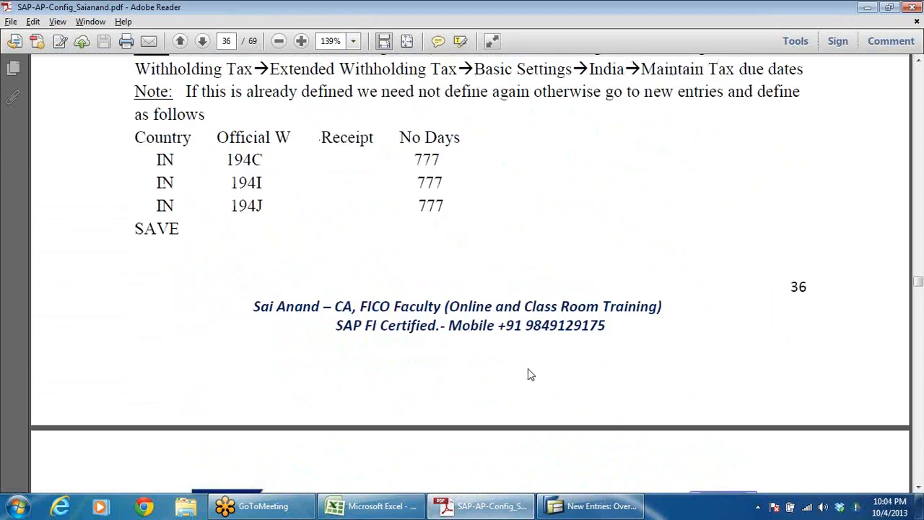
scroll(528, 373, down, 3)
scroll(528, 373, up, 3)
scroll(303, 241, down, 12)
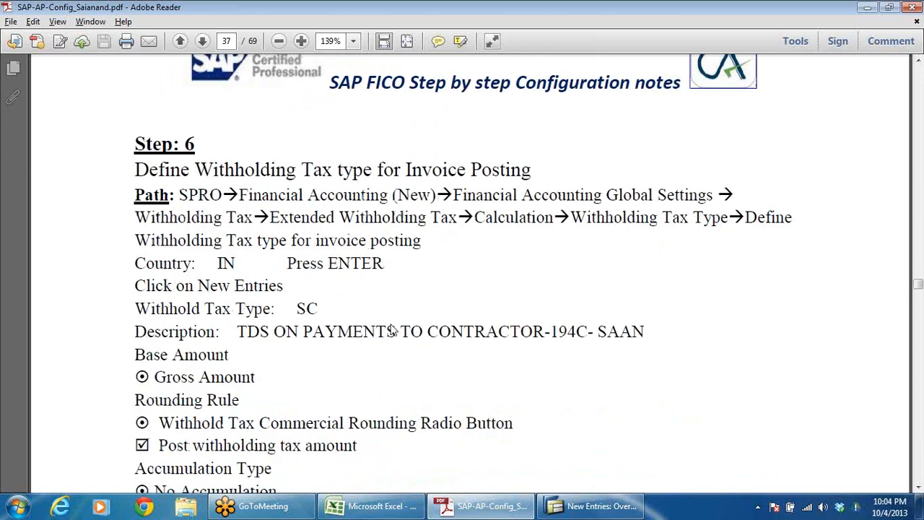
scroll(391, 325, down, 12)
scroll(397, 332, down, 3)
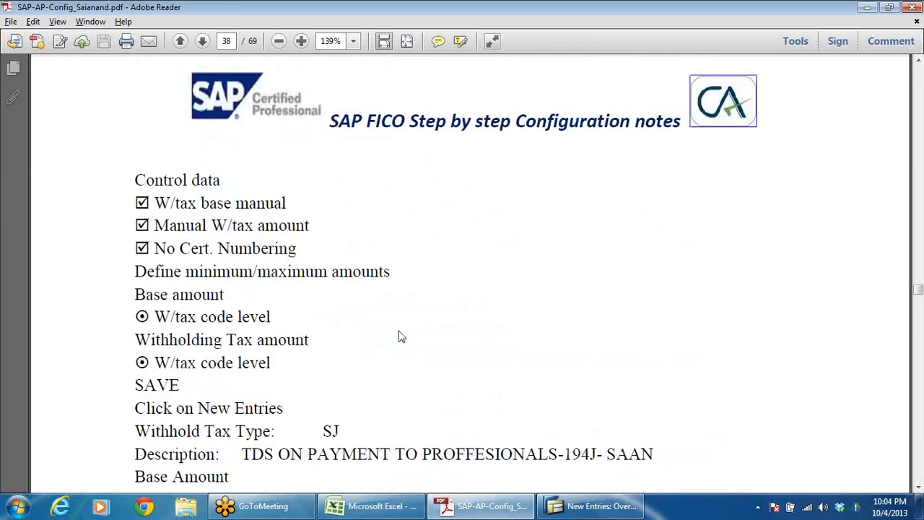
scroll(401, 336, down, 3)
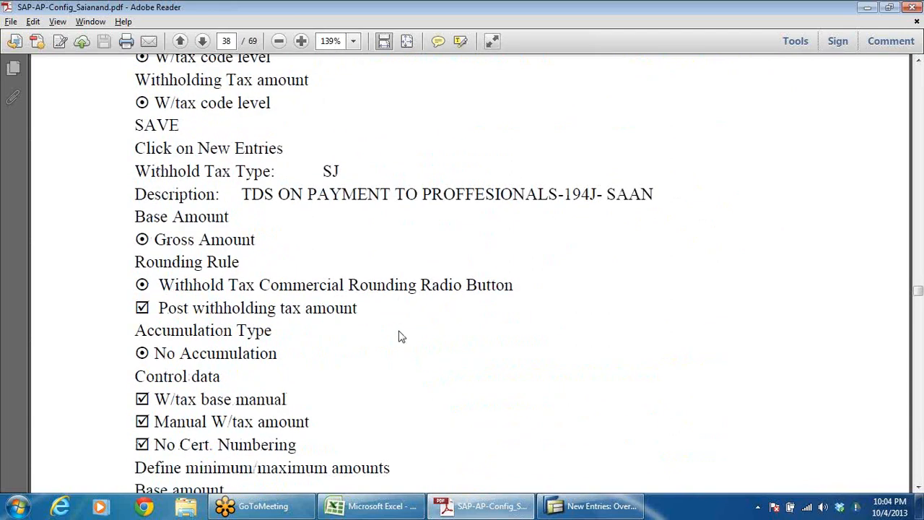
scroll(401, 336, down, 5)
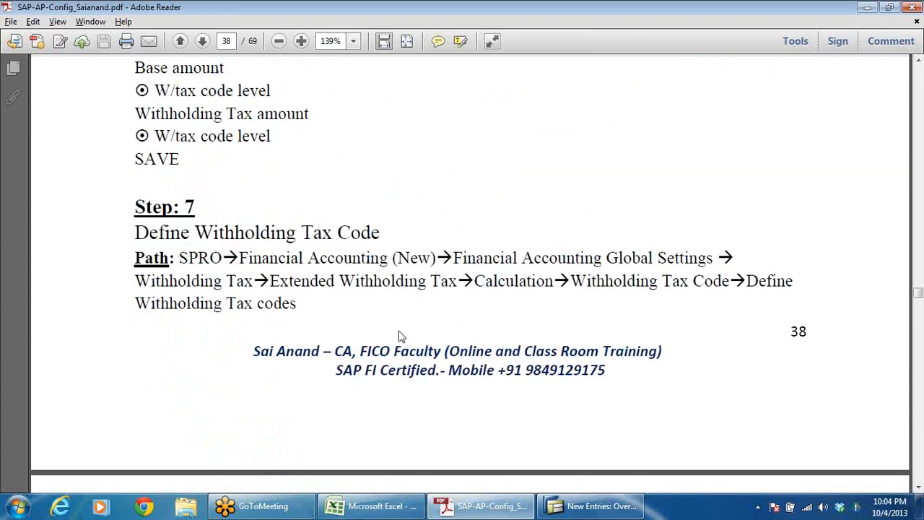
scroll(401, 336, down, 8)
scroll(402, 338, down, 4)
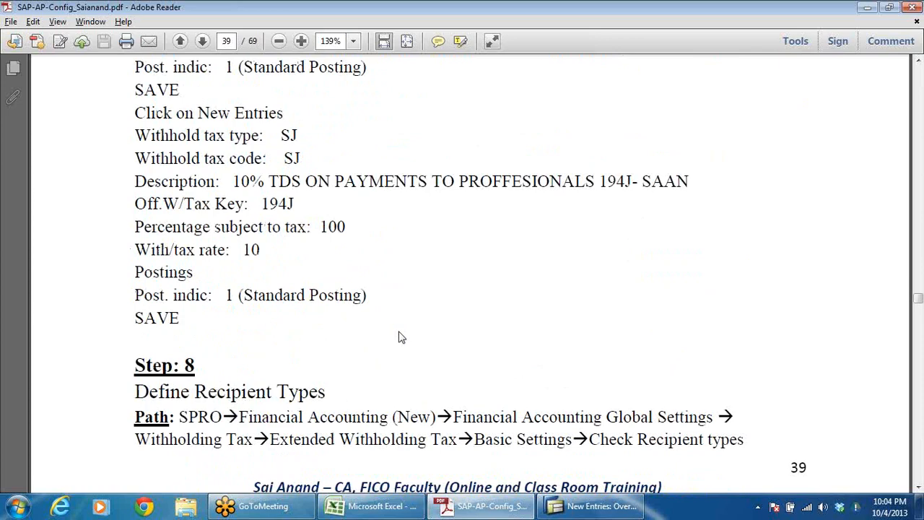
scroll(401, 337, down, 4)
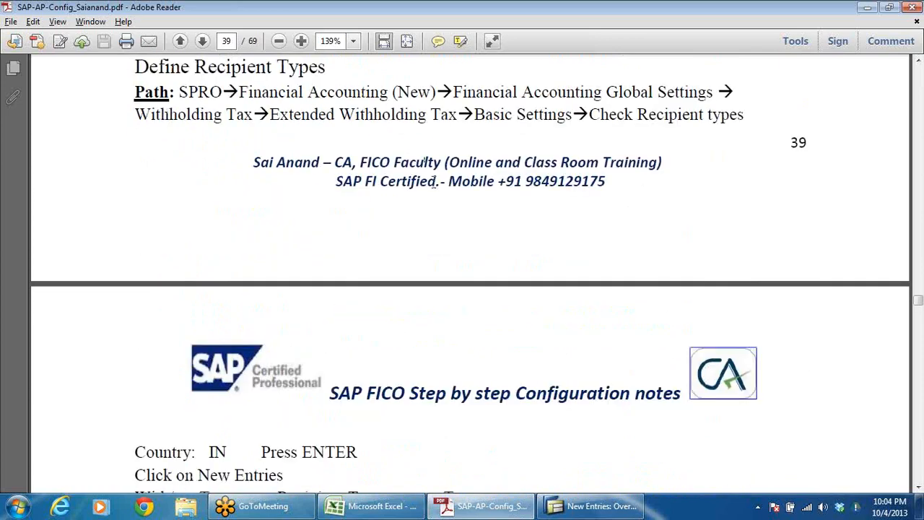
scroll(435, 182, down, 3)
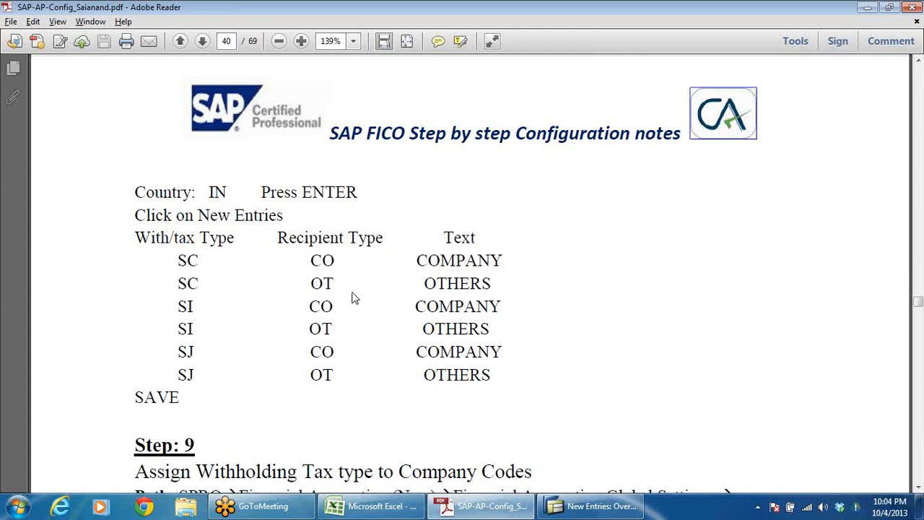
key(alt+Tab)
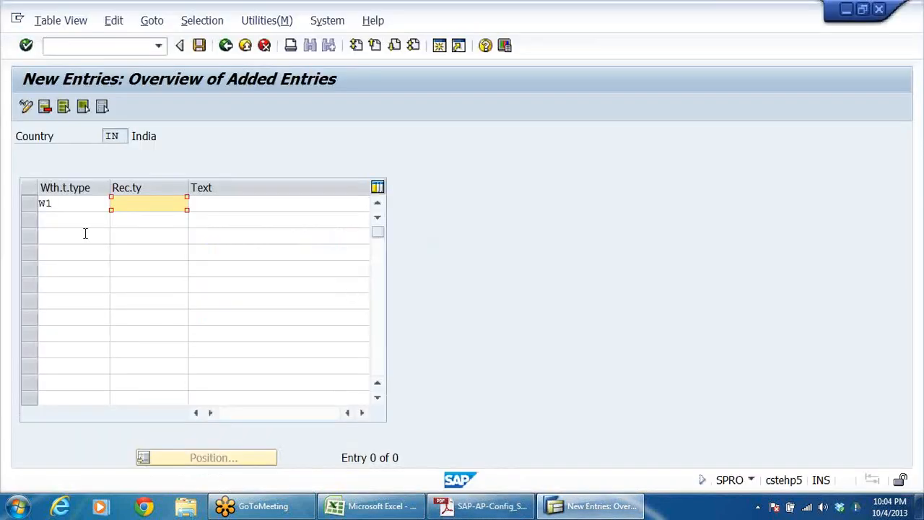
click(153, 204)
key(alt+Tab)
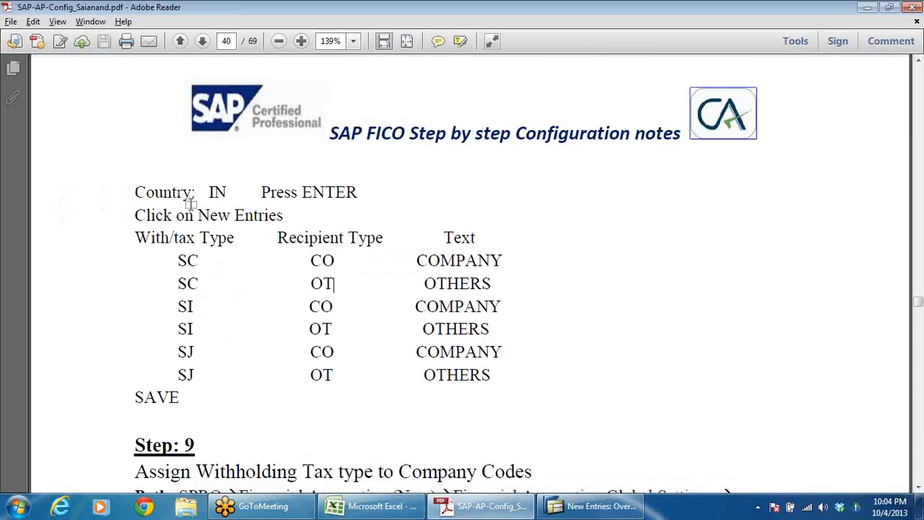
key(alt+Tab)
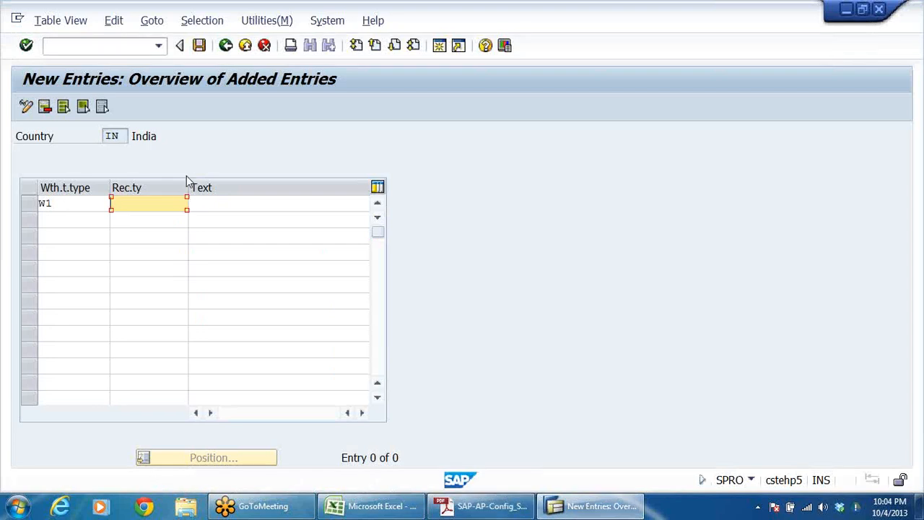
Step: Enter recipient type CO with the text COMPANY in the first W1 row
text(CO)
click(249, 206)
text(COMPANY)
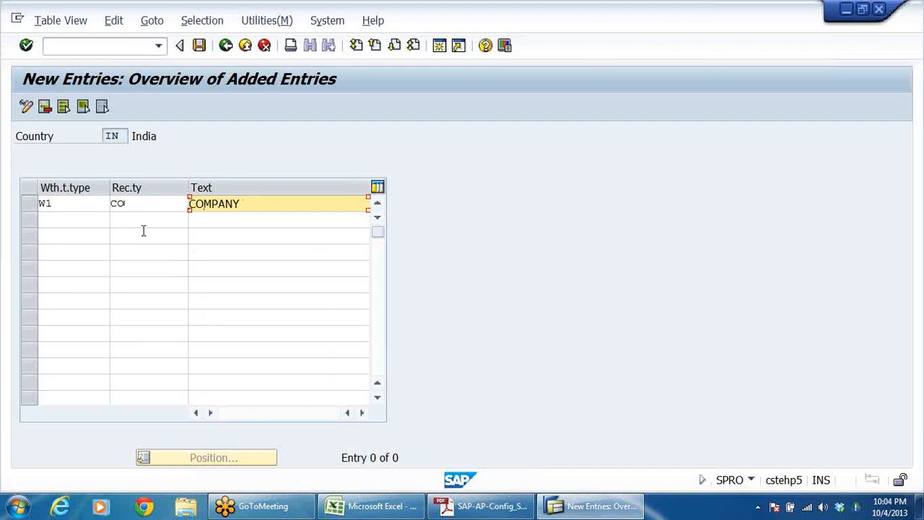
Step: Add a second row with withholding tax type W1, recipient type OT and the text OTHER THAN COMPANY
click(68, 218)
text(W1)
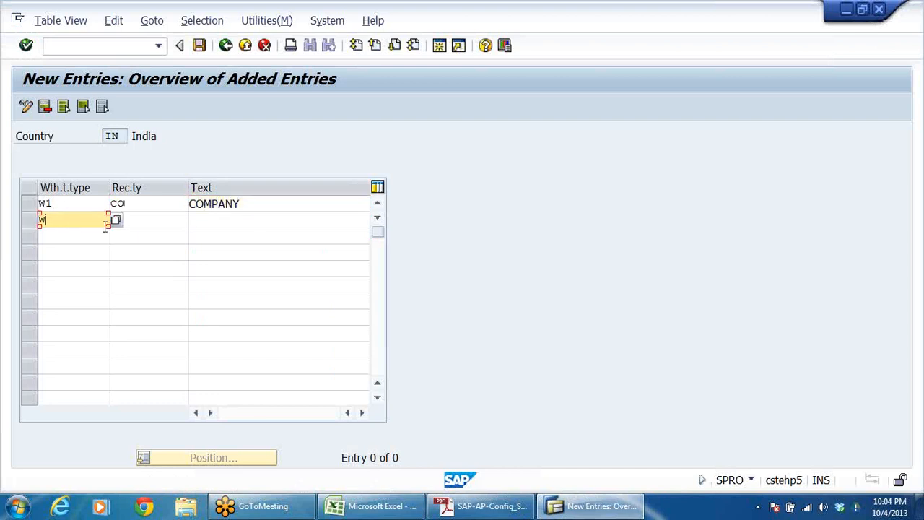
click(168, 220)
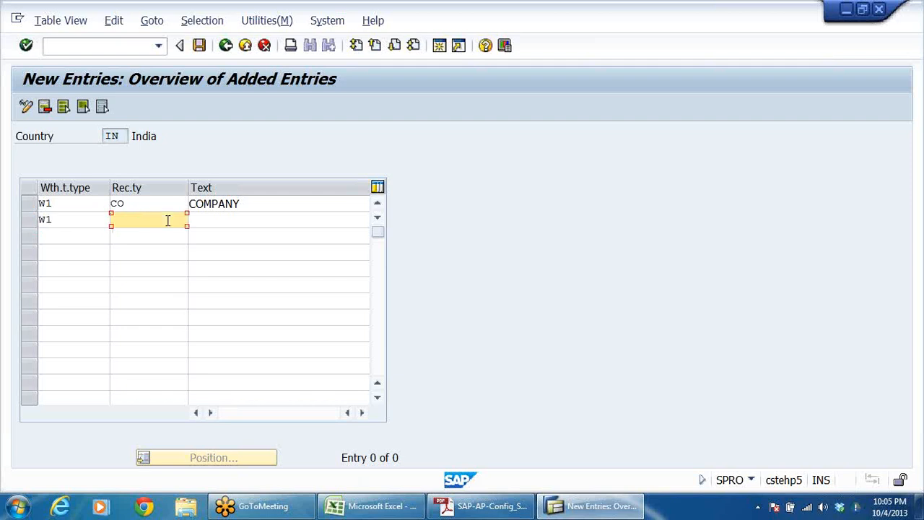
text(OT)
click(201, 218)
text(OTHER)
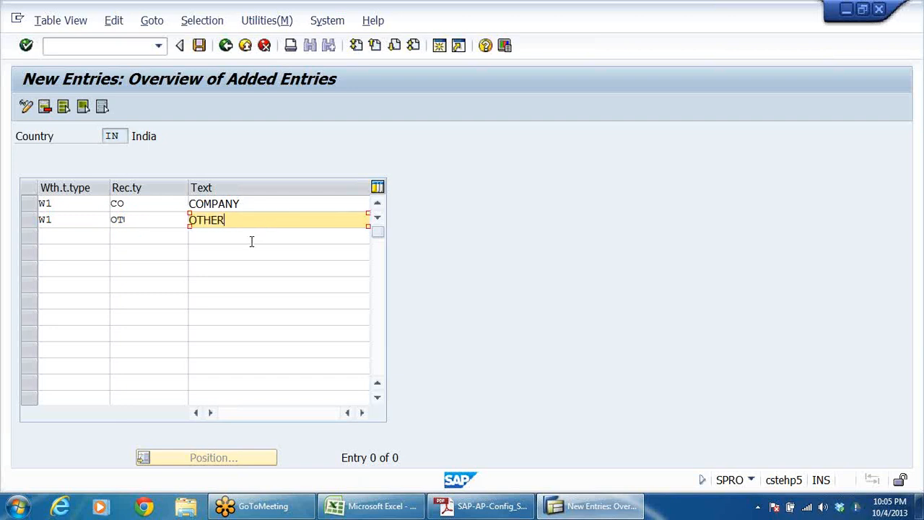
text( THAN COMPANY)
Step: Save the two W1 recipient type entries and return to the IMG structure
click(200, 47)
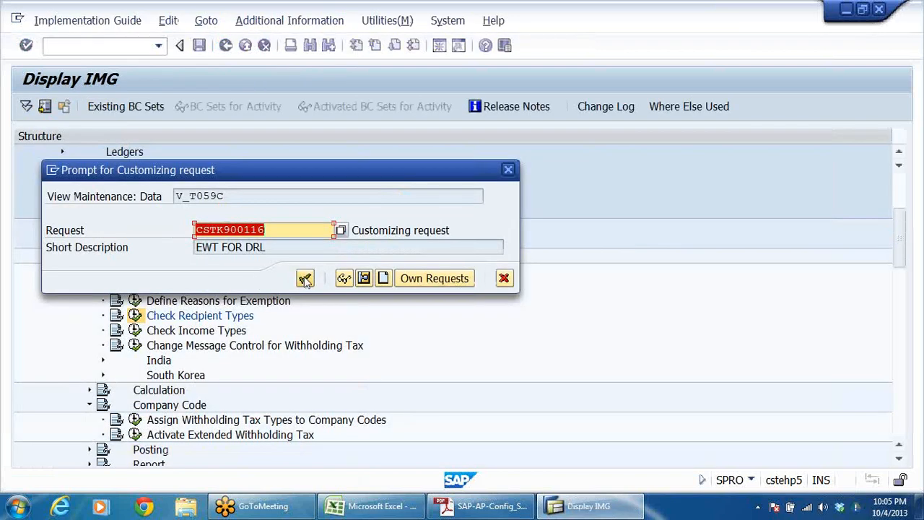
click(305, 279)
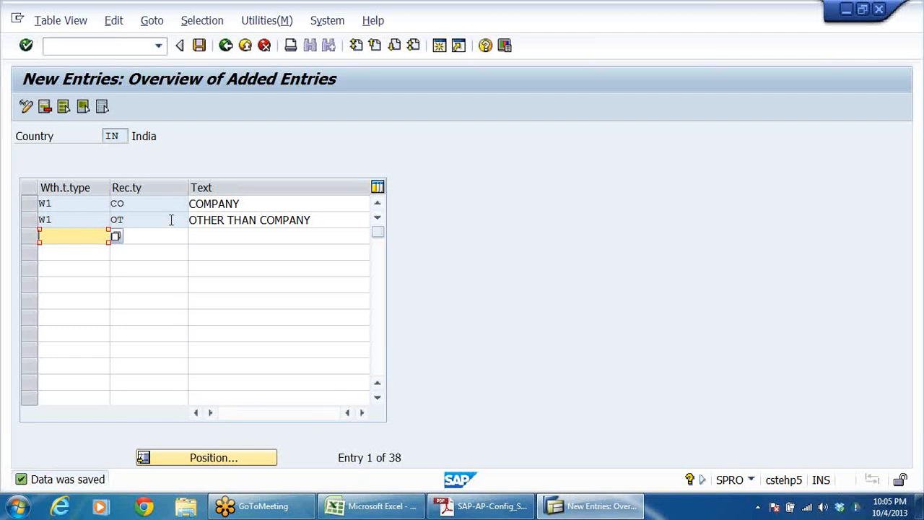
click(65, 207)
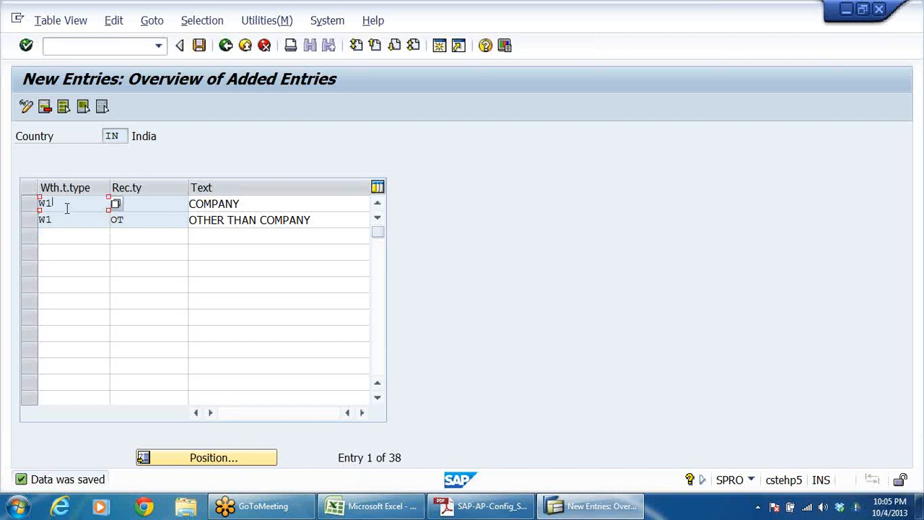
click(143, 204)
click(134, 220)
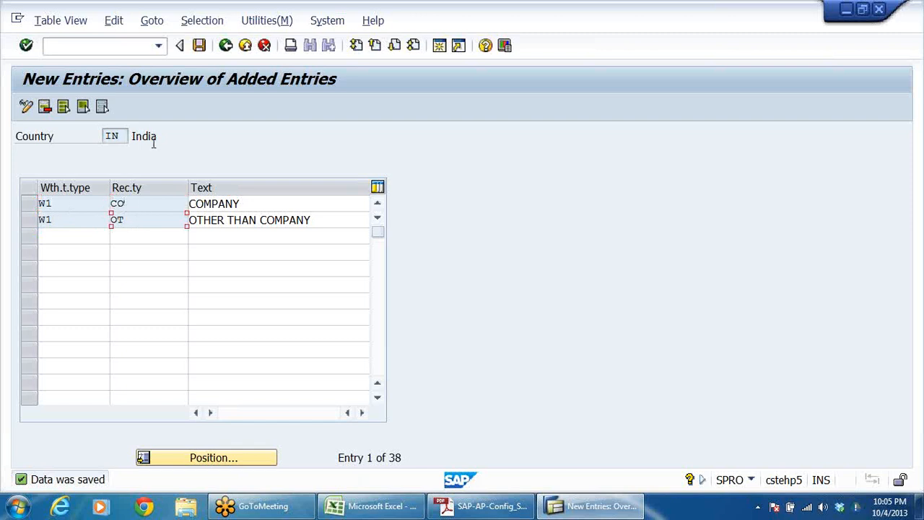
click(199, 46)
click(226, 46)
click(226, 45)
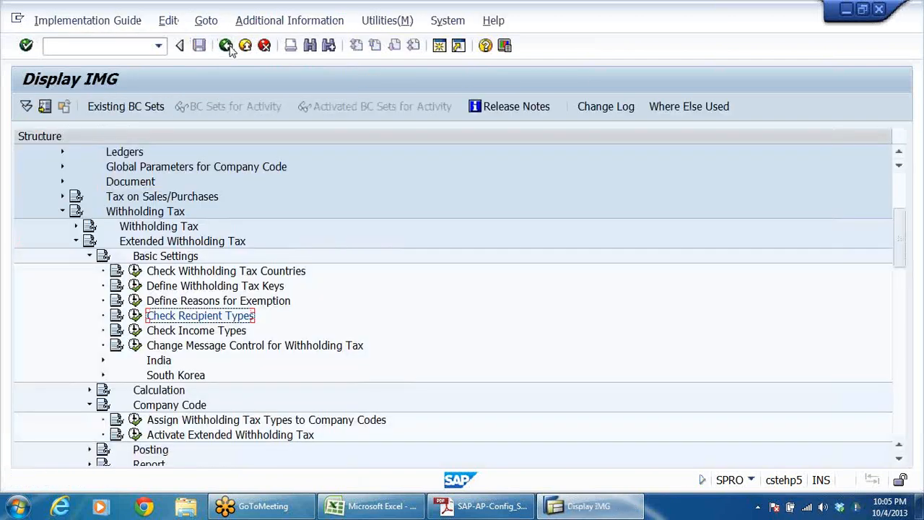
Step: Collapse Basic Settings and locate the company code assignment activities under Extended Withholding Tax
scroll(506, 267, down, 5)
scroll(448, 262, up, 4)
click(89, 210)
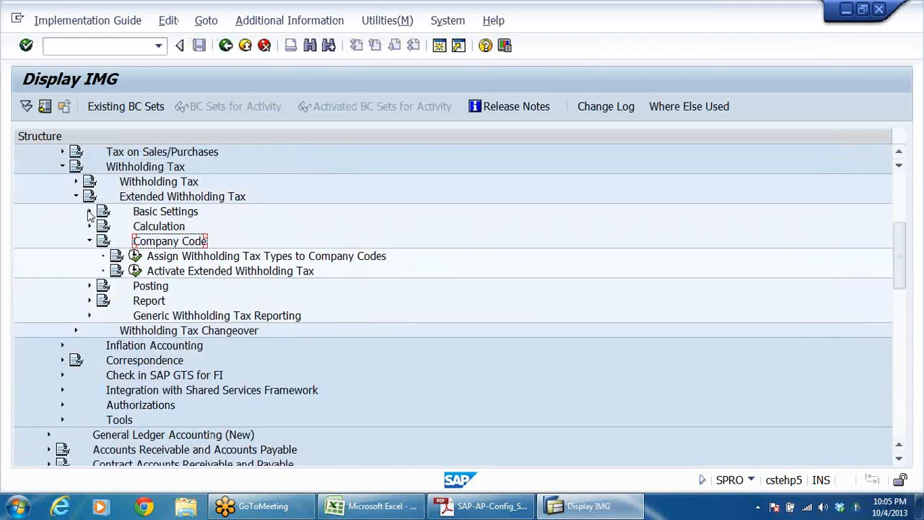
click(76, 196)
scroll(257, 259, down, 1)
scroll(268, 248, up, 2)
click(192, 215)
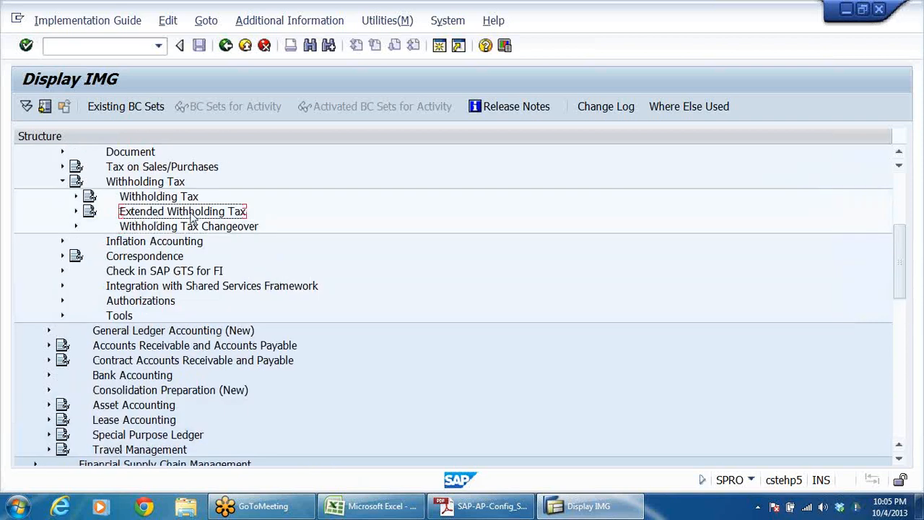
double_click(192, 215)
key(Down)
key(Down)
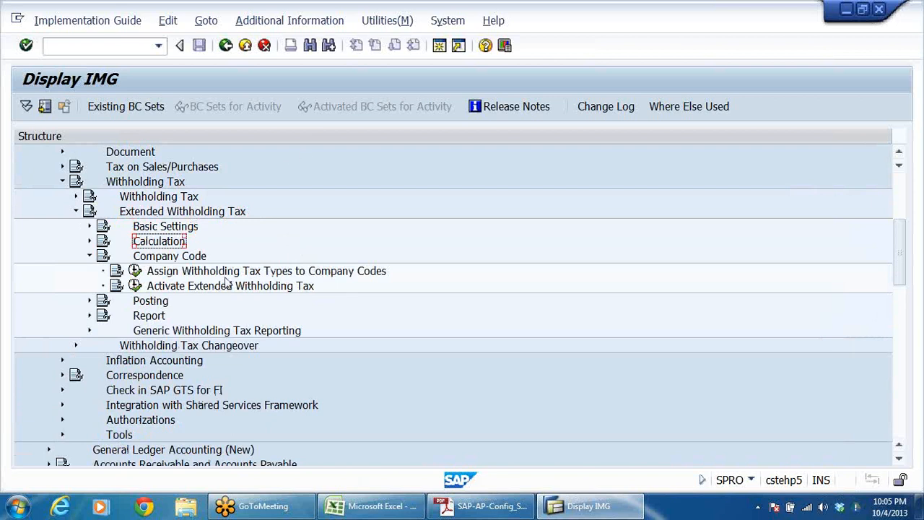
Step: Create a new entry under Assign Withholding Tax Types to Company Codes for company code DRLB with withholding tax type W1
click(368, 271)
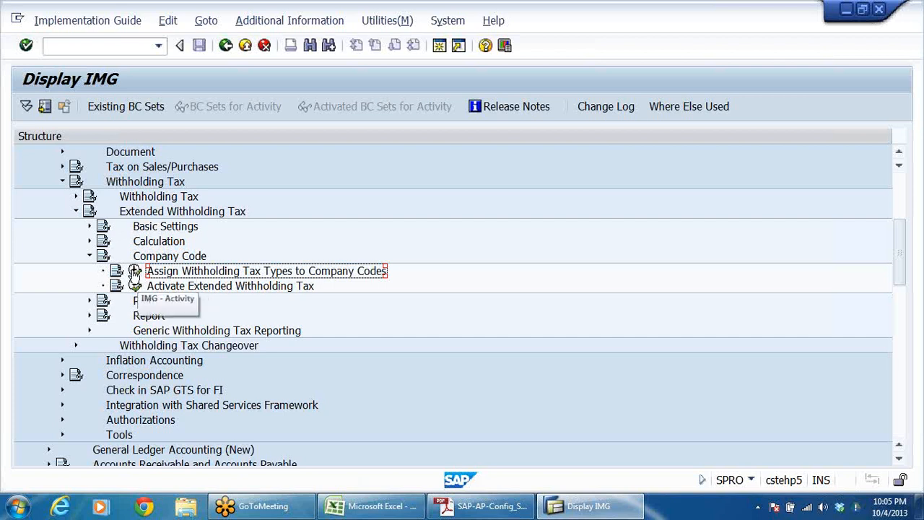
click(135, 272)
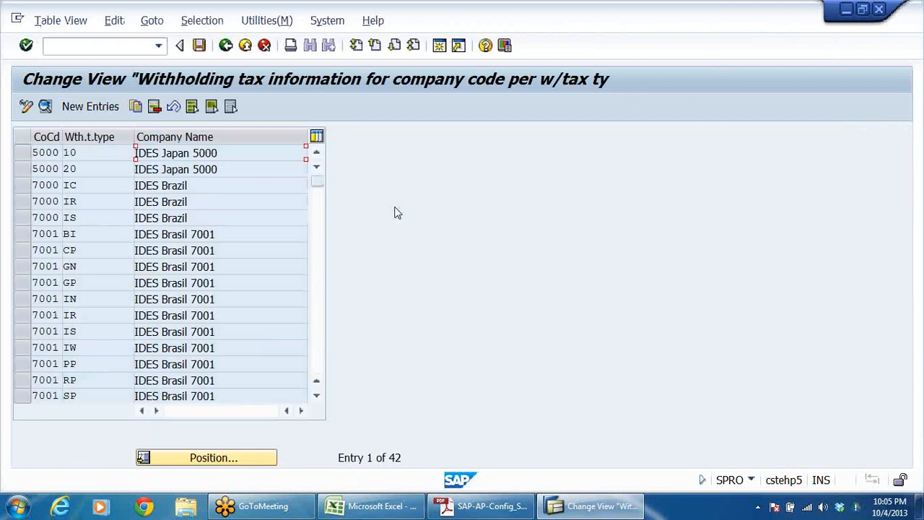
click(94, 106)
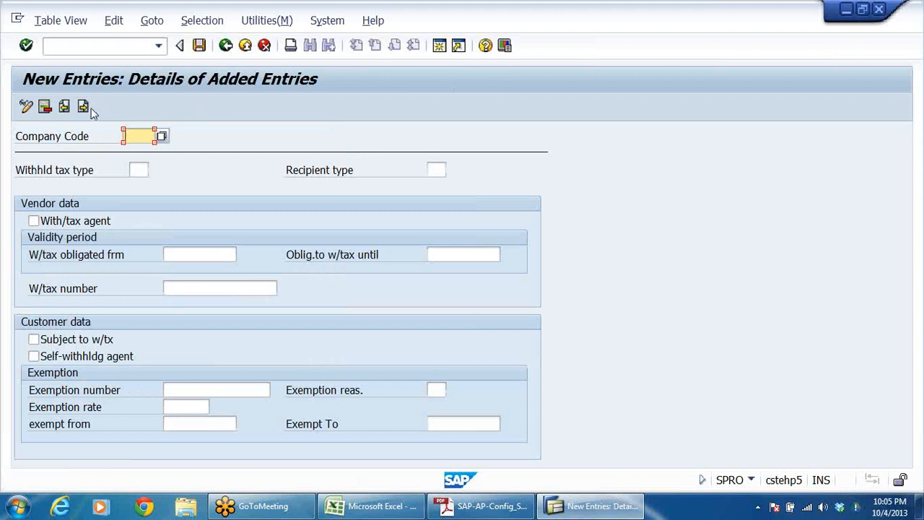
text(DRIL)
text(B)
click(85, 174)
click(146, 171)
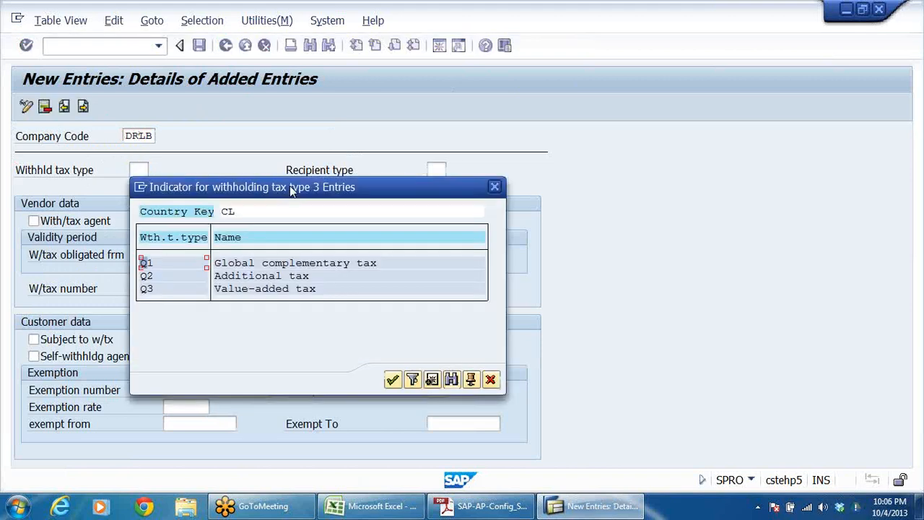
click(492, 380)
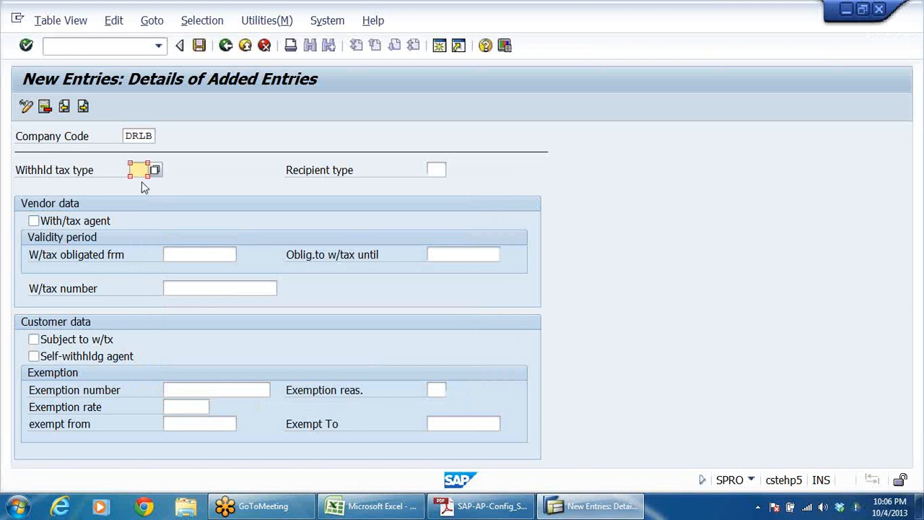
text(W1)
click(436, 169)
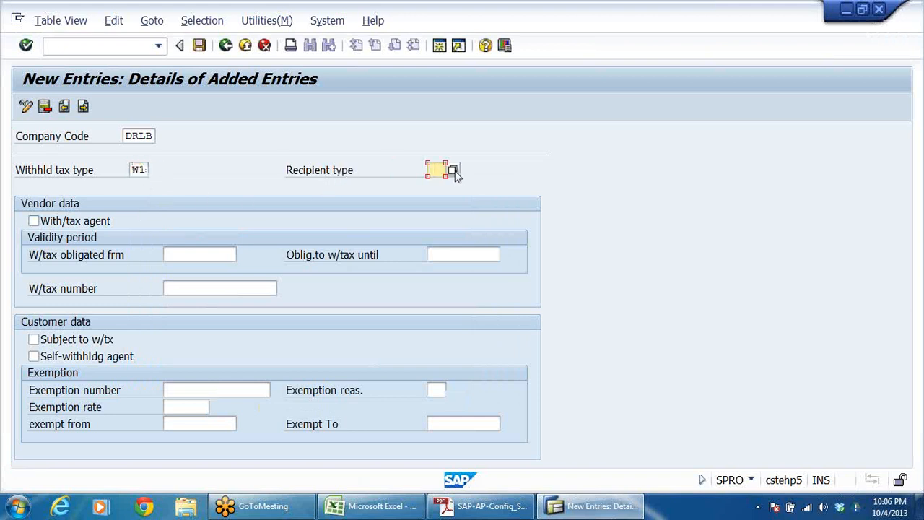
click(450, 171)
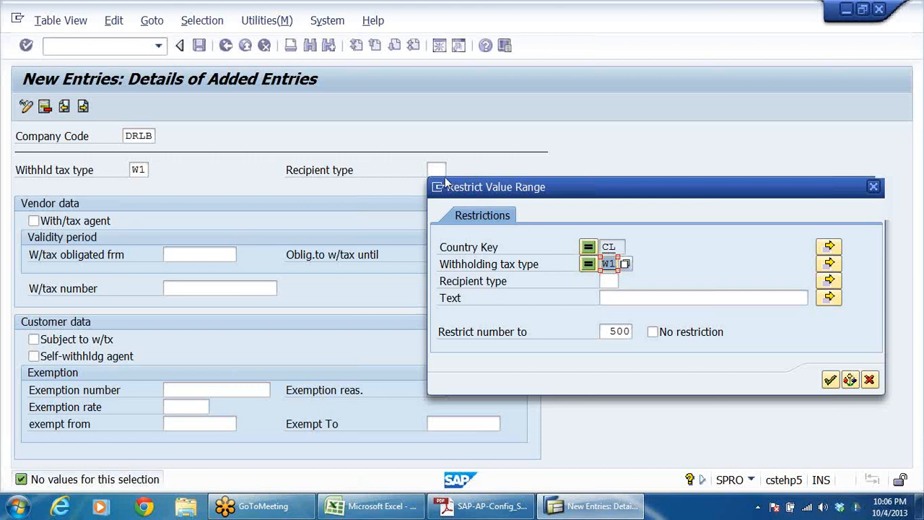
click(871, 380)
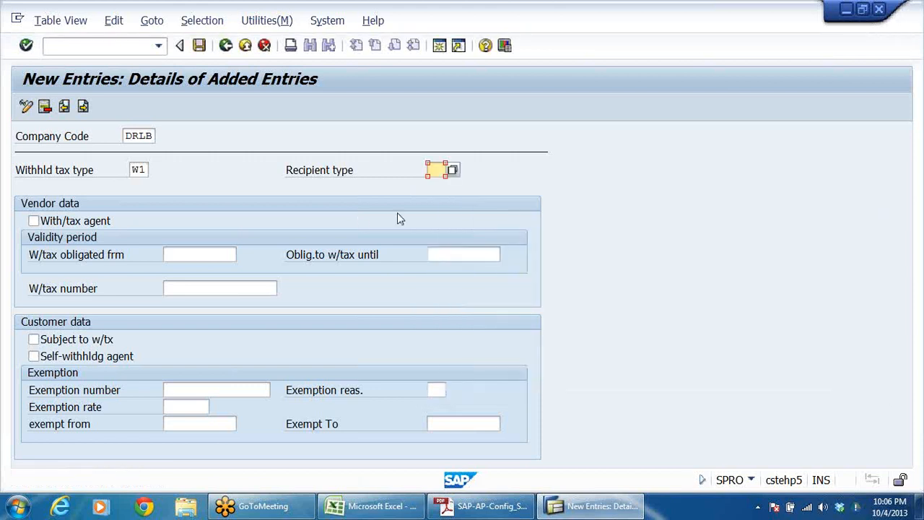
click(452, 173)
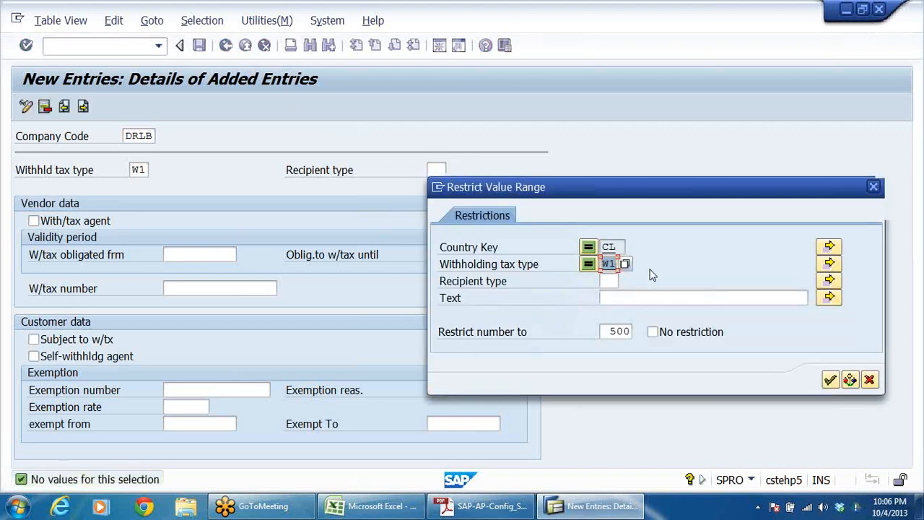
click(610, 280)
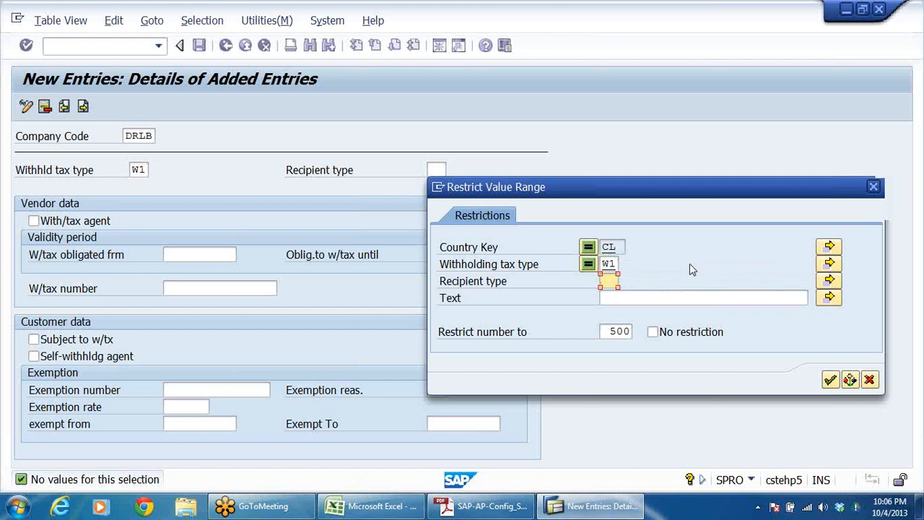
text(CO)
key(Tab)
text(COMPANY)
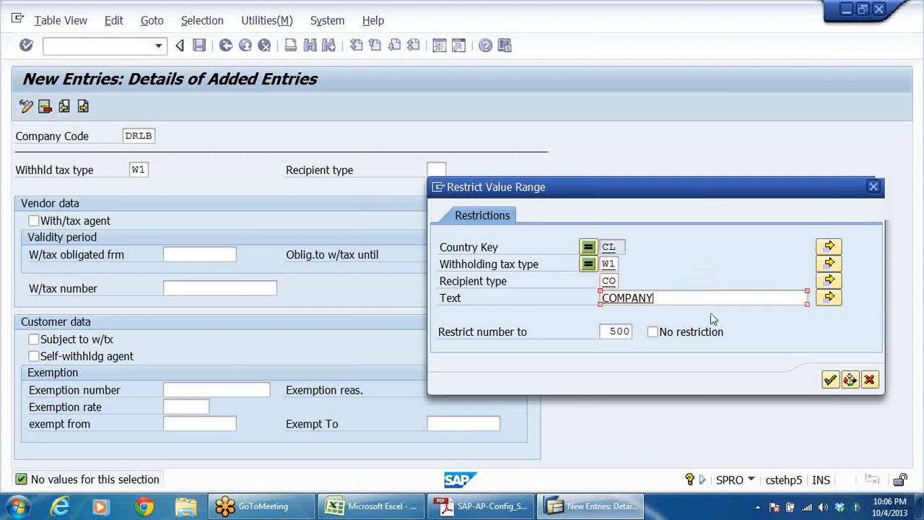
key(Return)
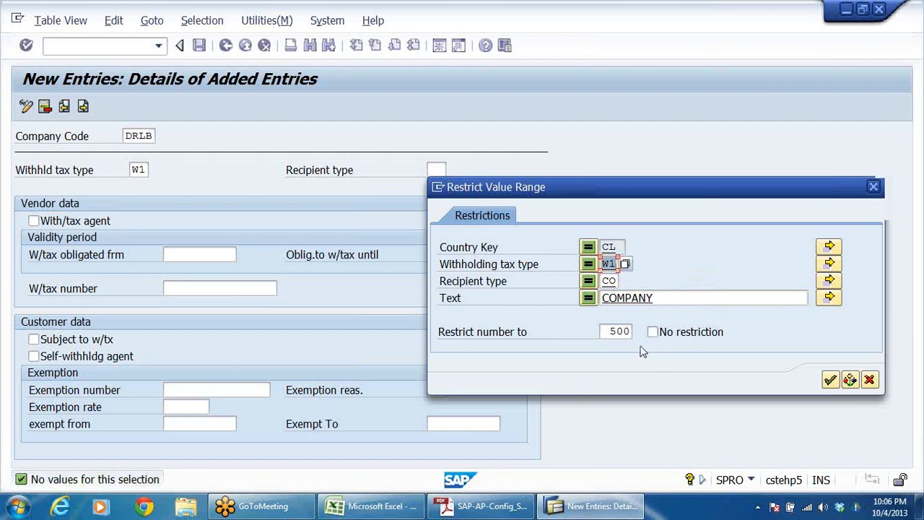
click(876, 188)
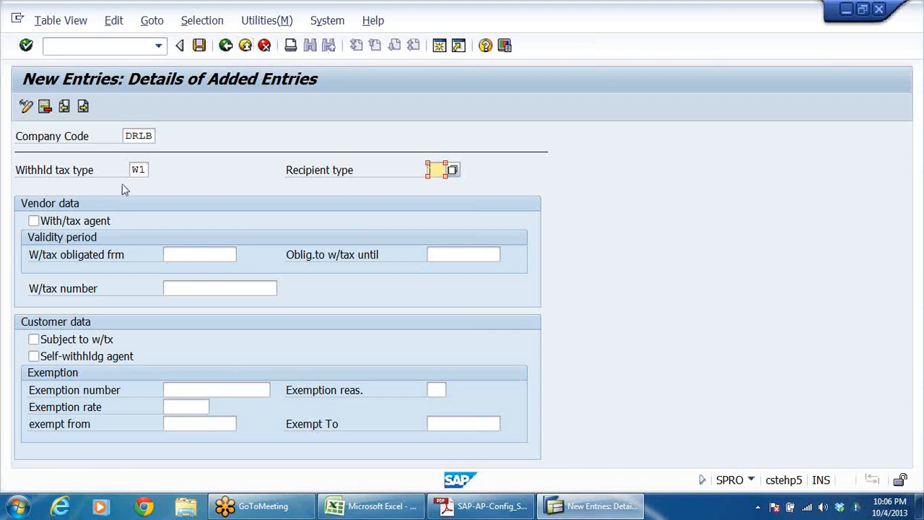
Step: Return to the overview, reopen the DRLB W1 entry and choose CO (COMPANY) as its recipient type
click(226, 45)
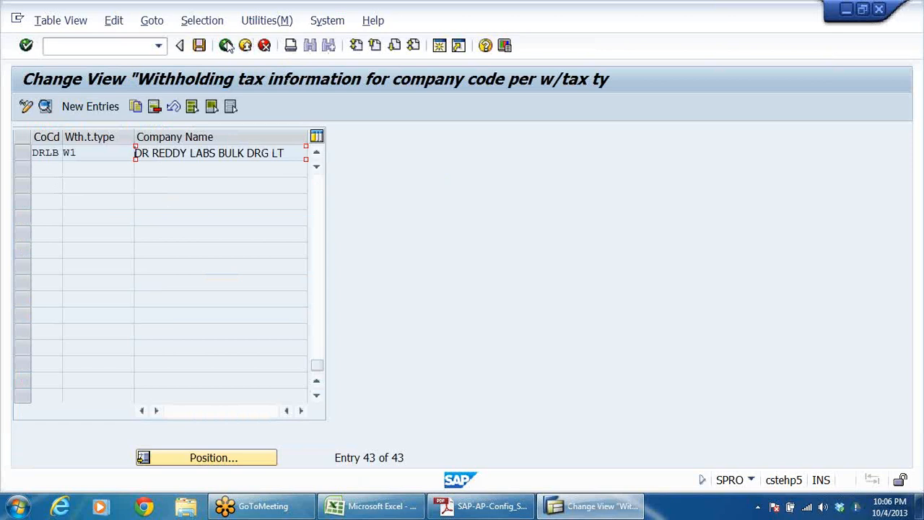
double_click(98, 156)
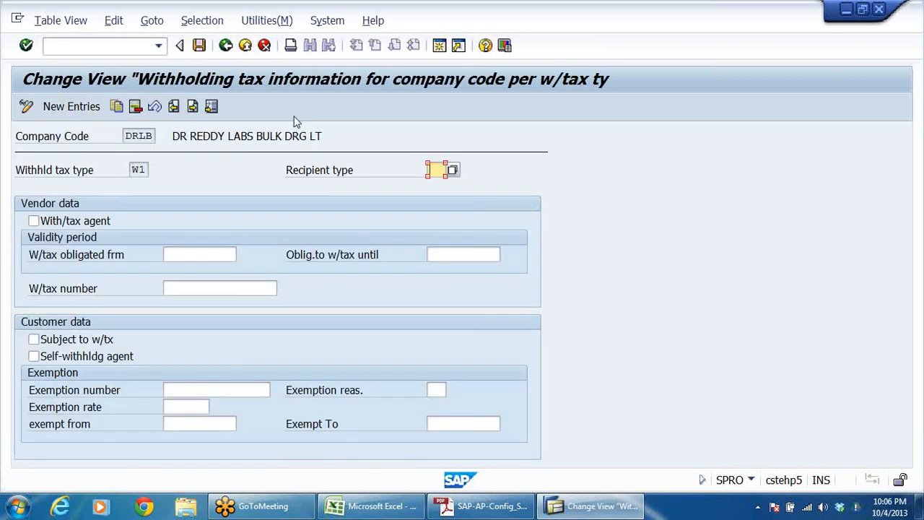
click(451, 171)
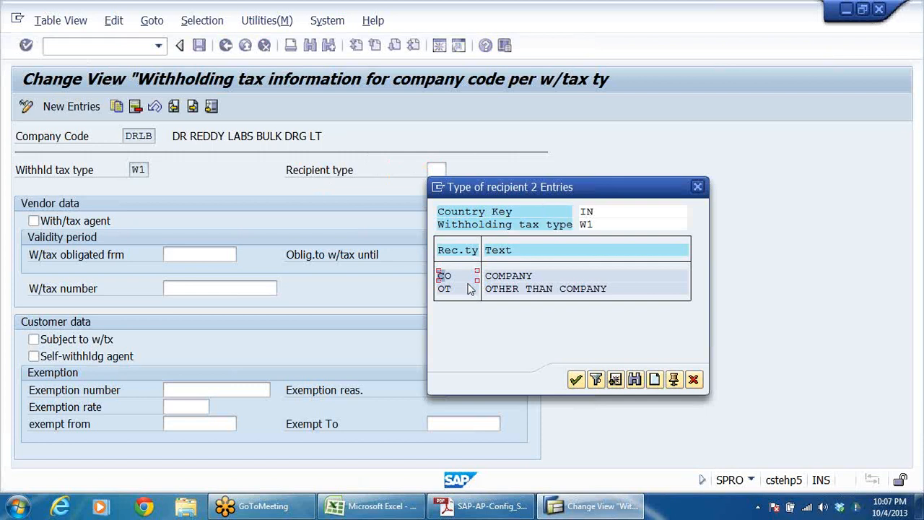
double_click(444, 276)
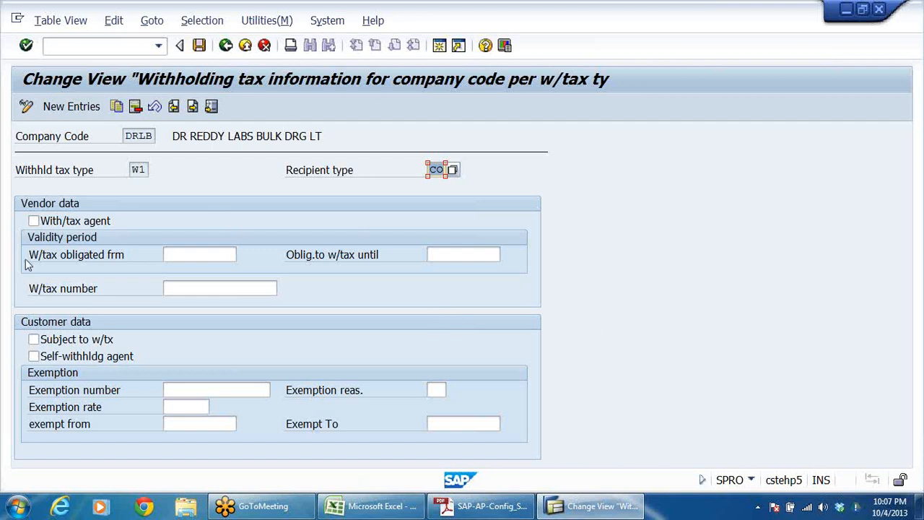
Step: Mark DRLB as withholding tax agent in the vendor data, with the obligation valid from 01.04.2013 until 31.03.2014
click(34, 221)
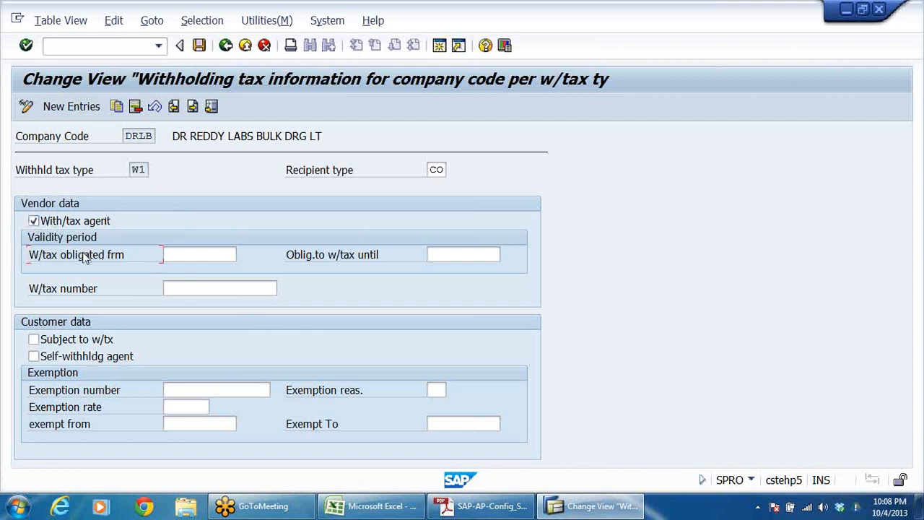
click(186, 254)
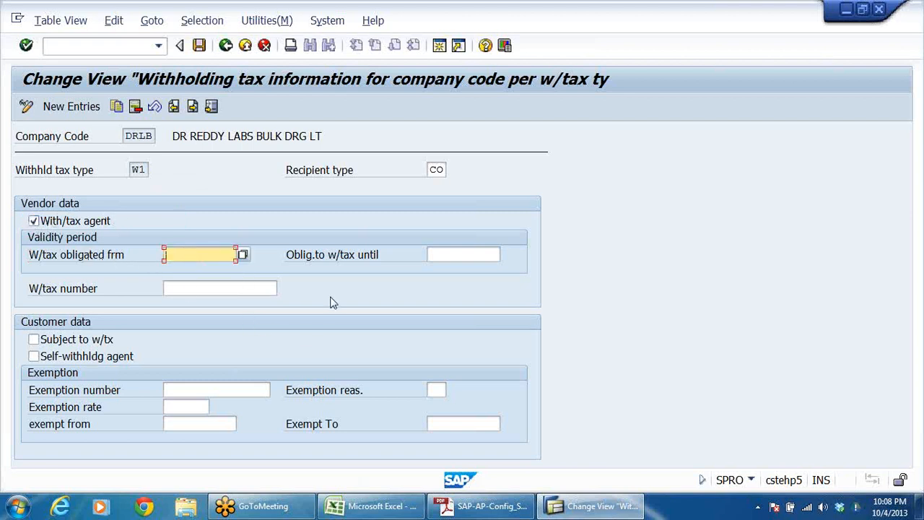
text(01042013)
click(433, 254)
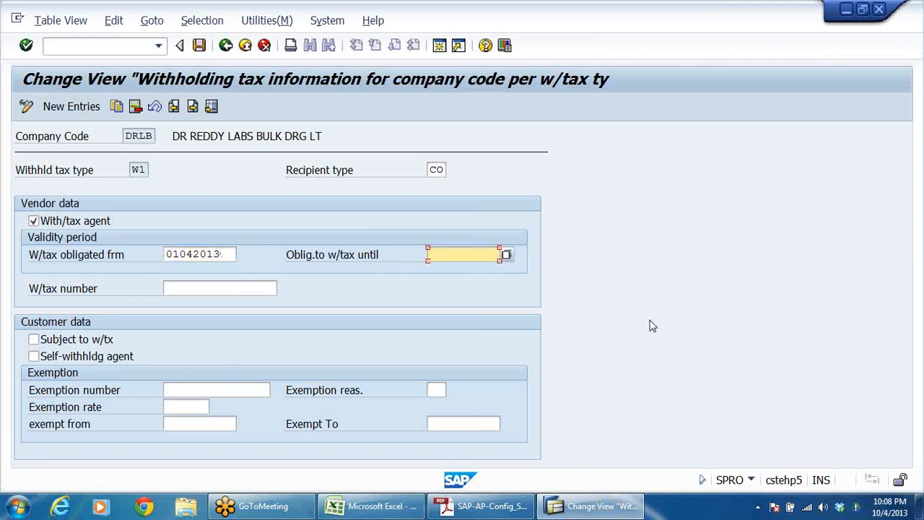
text(3)
text(032014)
key(Return)
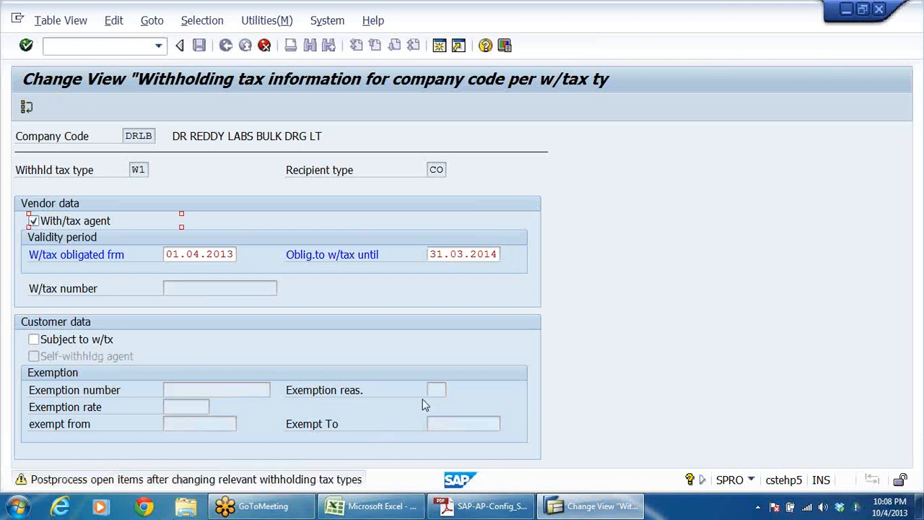
key(Return)
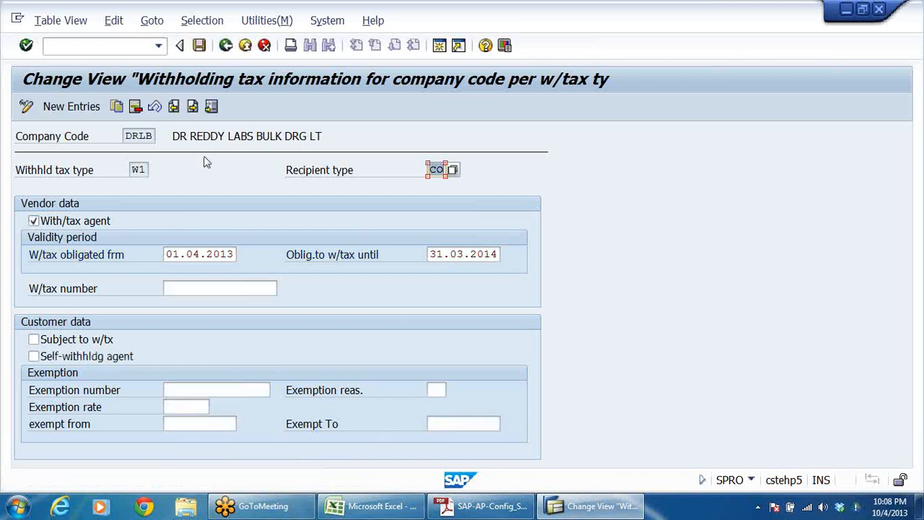
Step: Save the DRLB W1 assignment in the customizing request EWT FOR DRL and return to the IMG structure
click(199, 44)
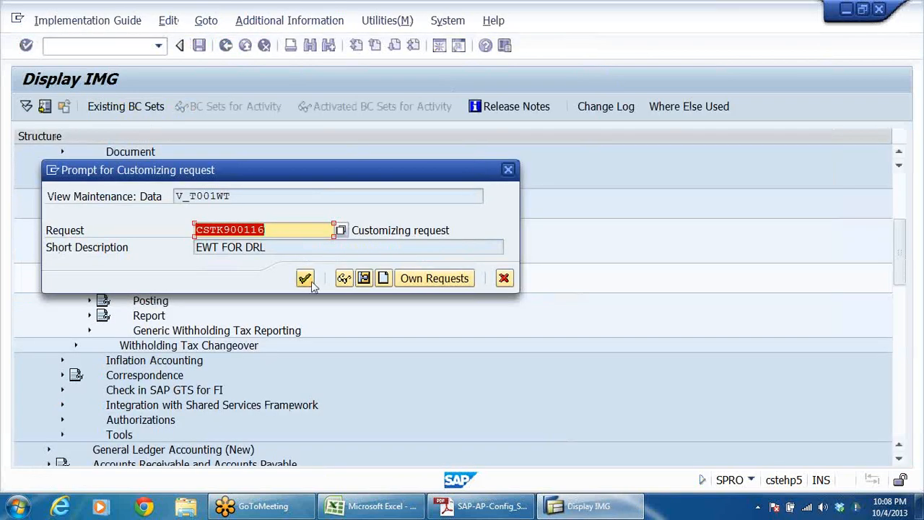
click(305, 280)
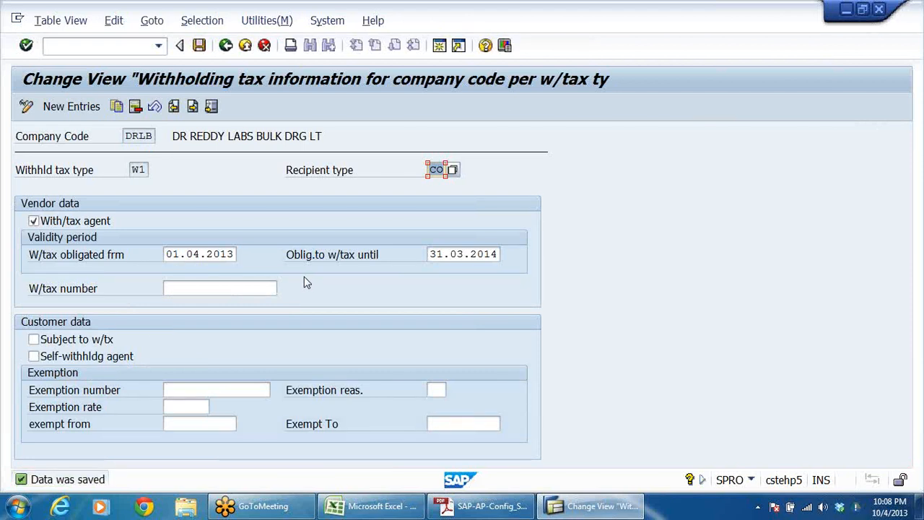
click(436, 169)
click(226, 45)
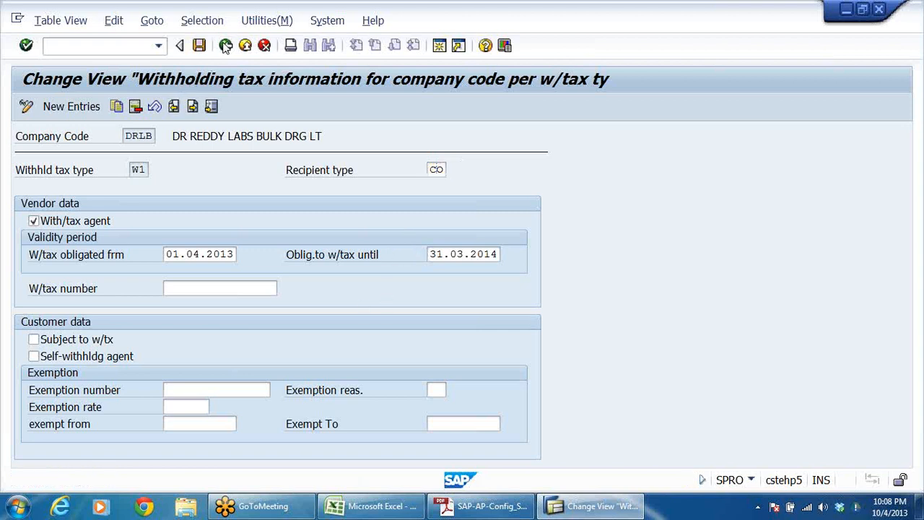
click(225, 45)
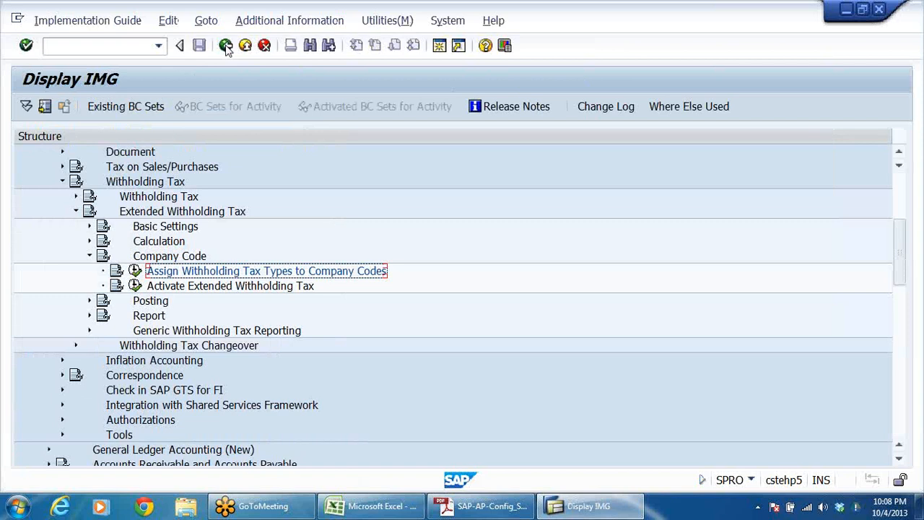
Step: Open Activate Extended Withholding Tax, locate company code DRLB and enable extended withholding tax for it
click(277, 289)
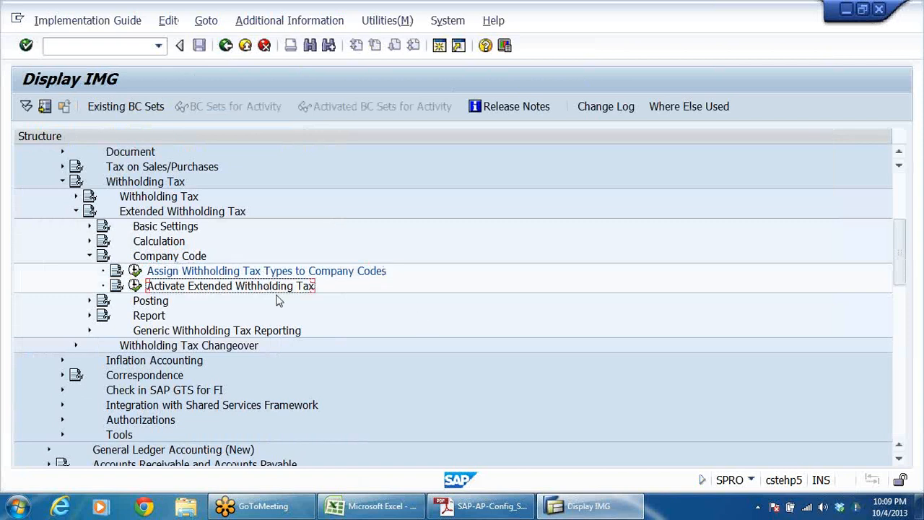
click(136, 285)
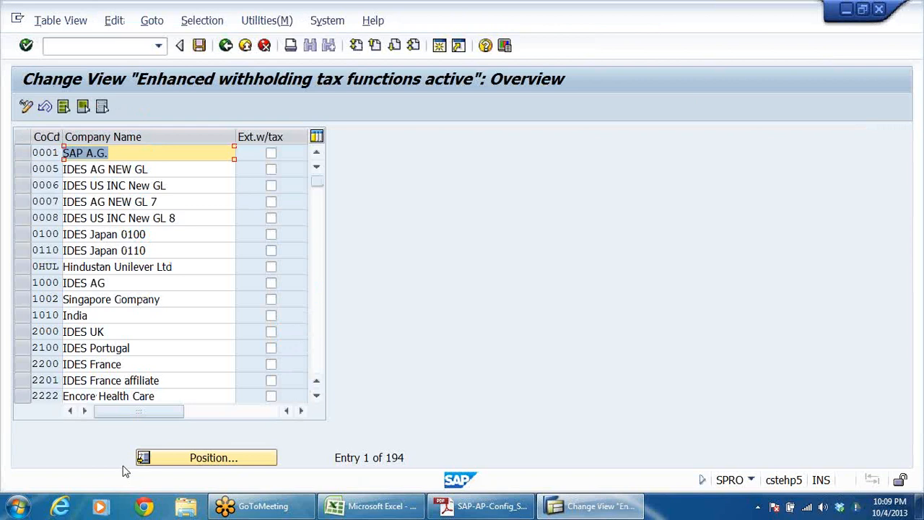
click(200, 459)
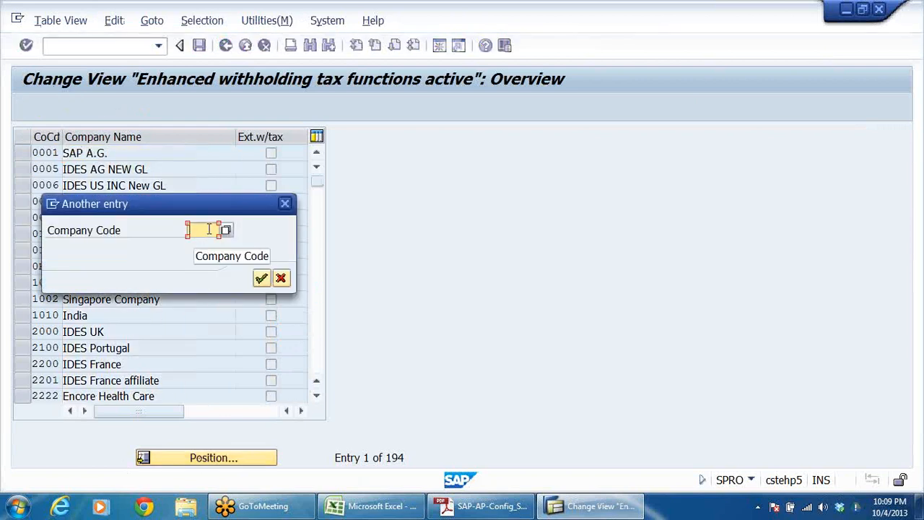
text(DRLB)
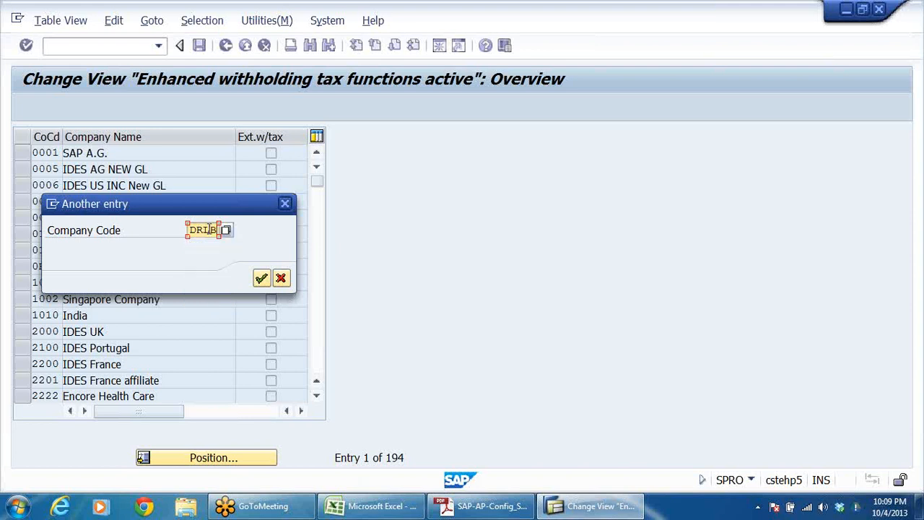
click(261, 278)
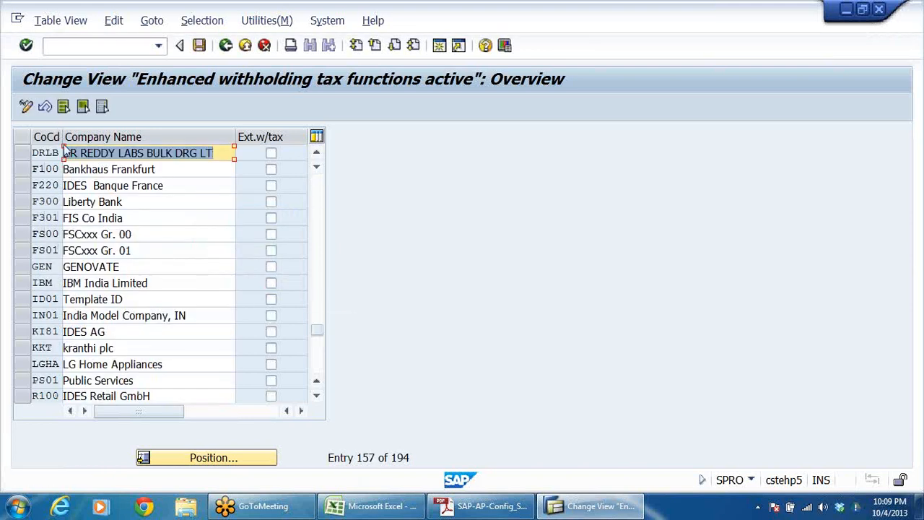
click(271, 153)
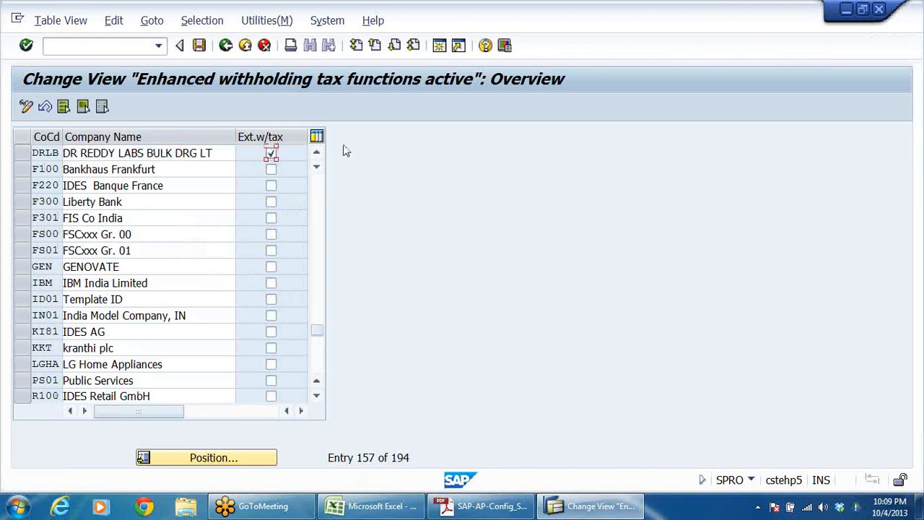
Step: Save the DRLB activation in the customizing request EWT FOR DRL and return to the IMG structure
click(199, 45)
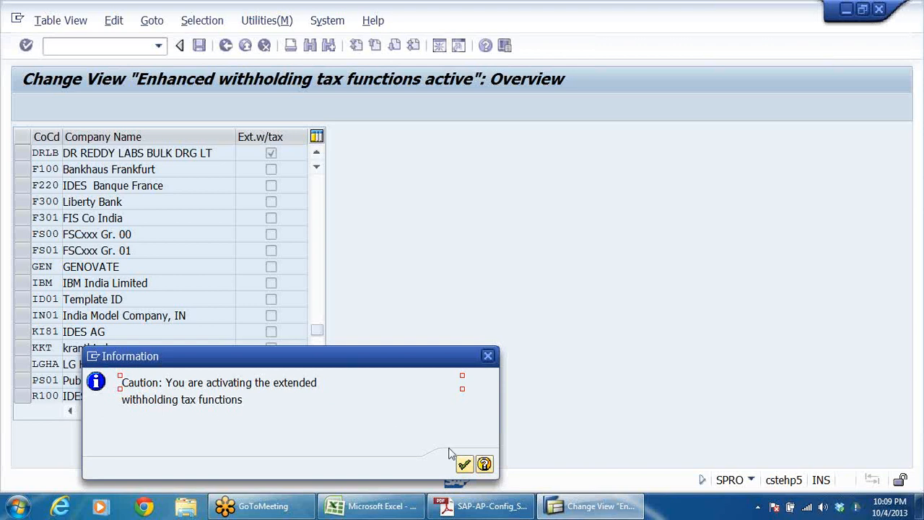
click(465, 464)
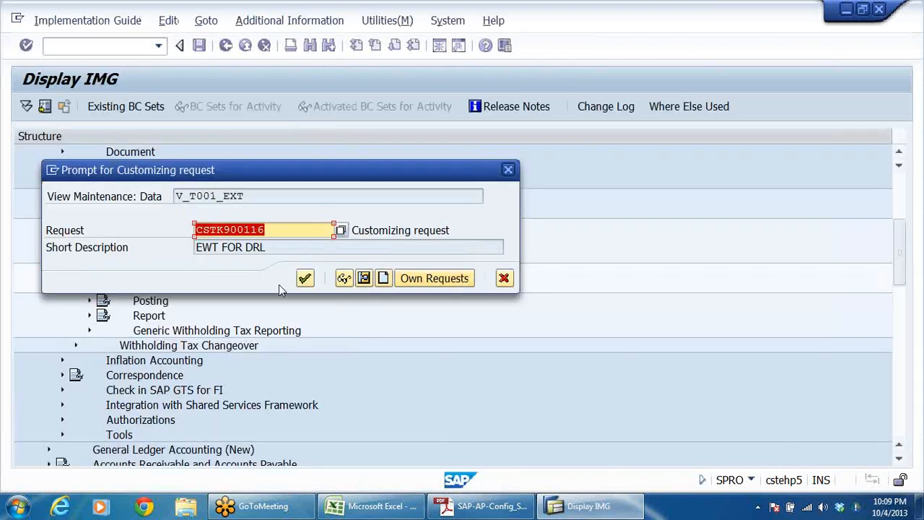
click(303, 279)
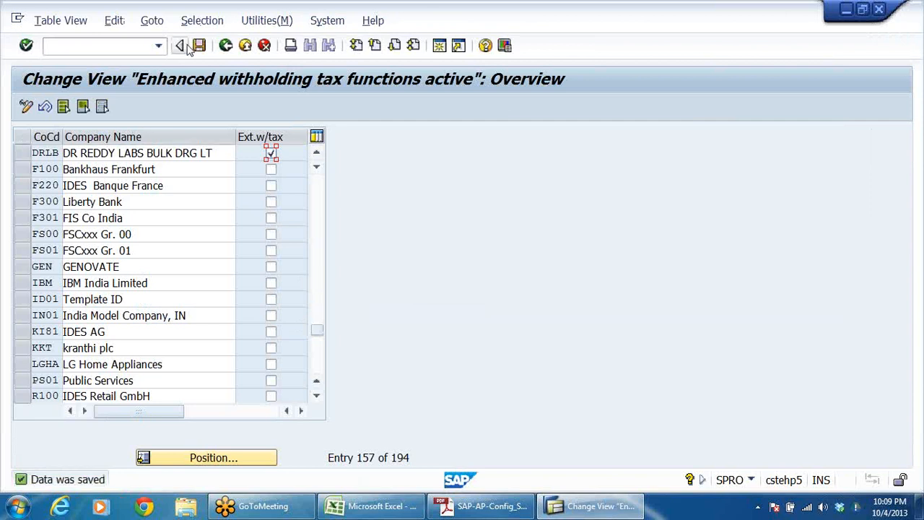
click(226, 45)
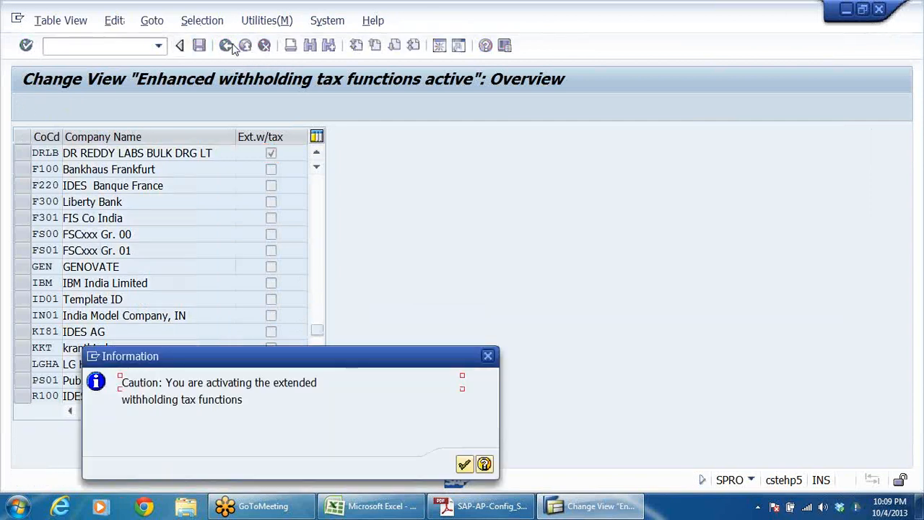
key(Return)
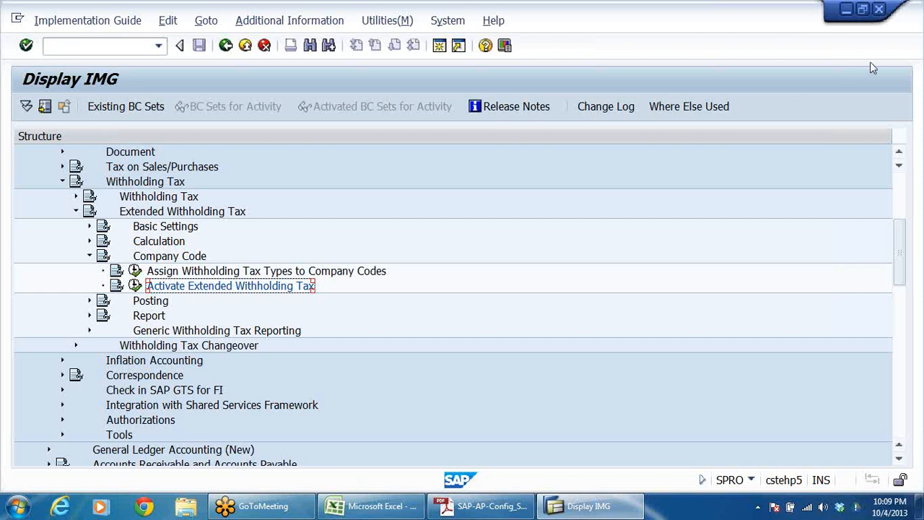
click(905, 51)
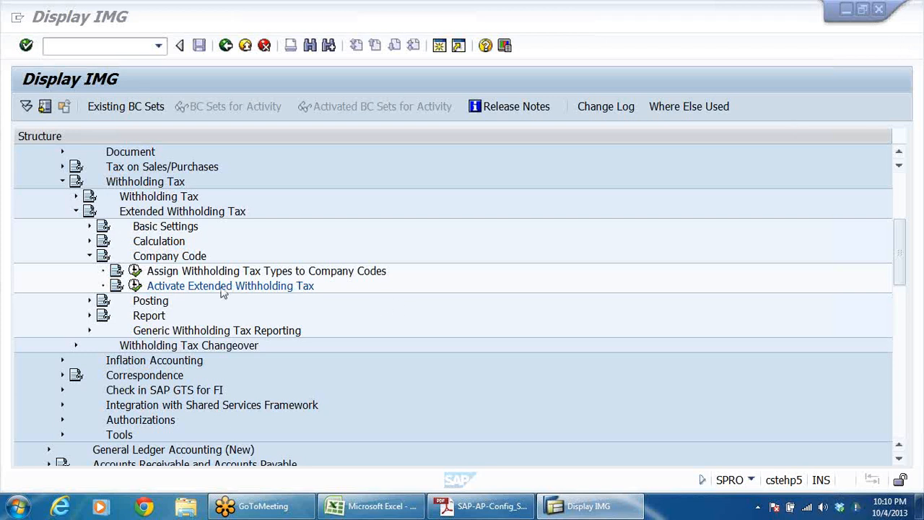
Step: In the Posting settings of Extended Withholding Tax, expand Accounts for Withholding Tax and select Define Accounts for Withholding Tax to be Paid Over
click(89, 256)
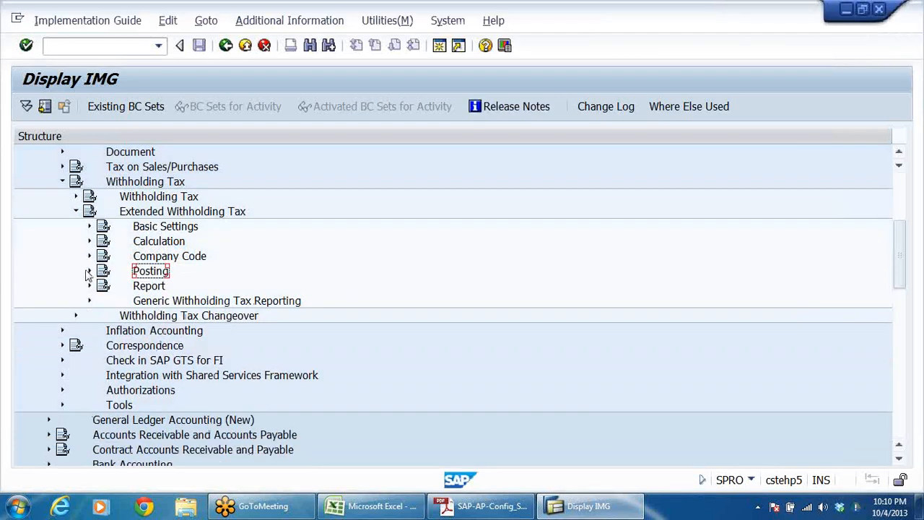
click(90, 271)
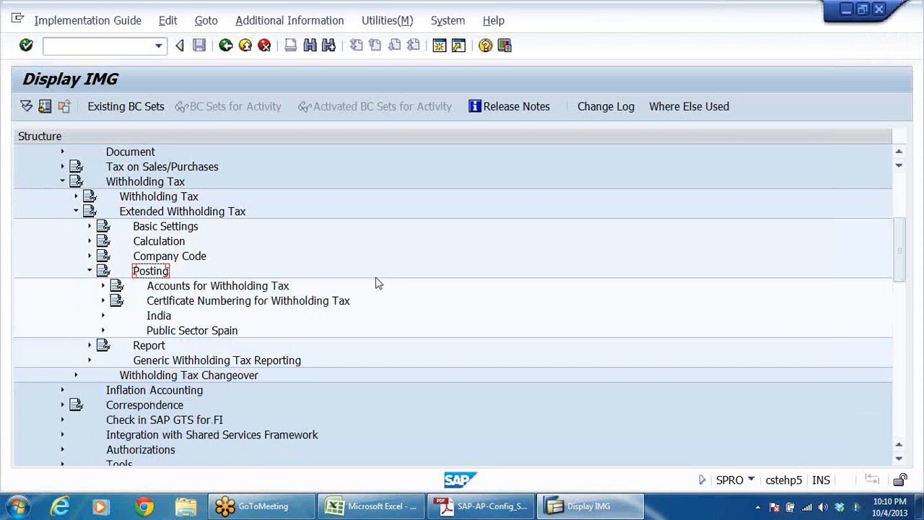
click(105, 286)
click(229, 301)
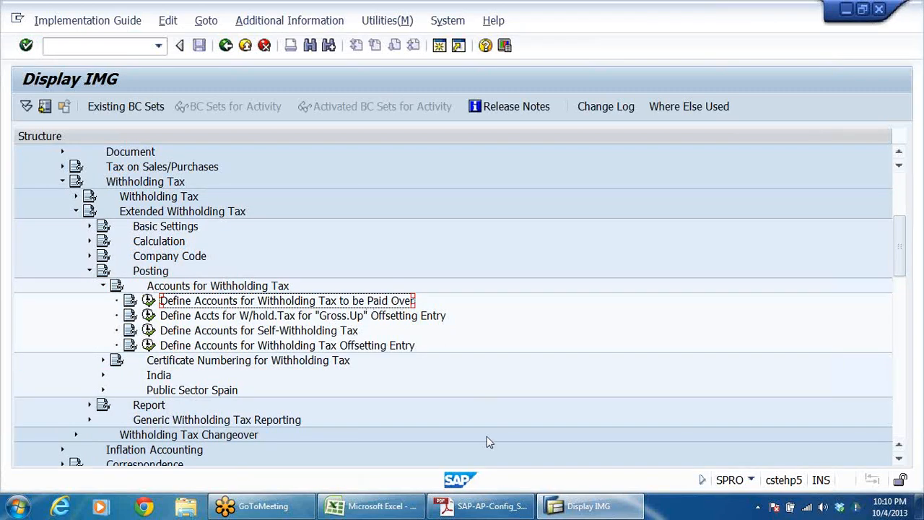
Step: Switch to the SAP-AP-Config PDF and read Step 11 about creating the G/L account for withholding tax
click(478, 505)
scroll(507, 352, down, 10)
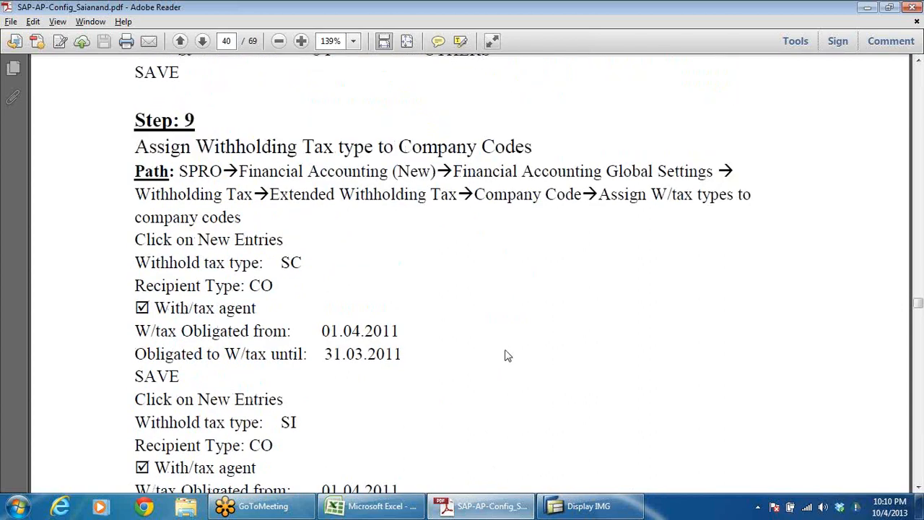
scroll(458, 315, down, 10)
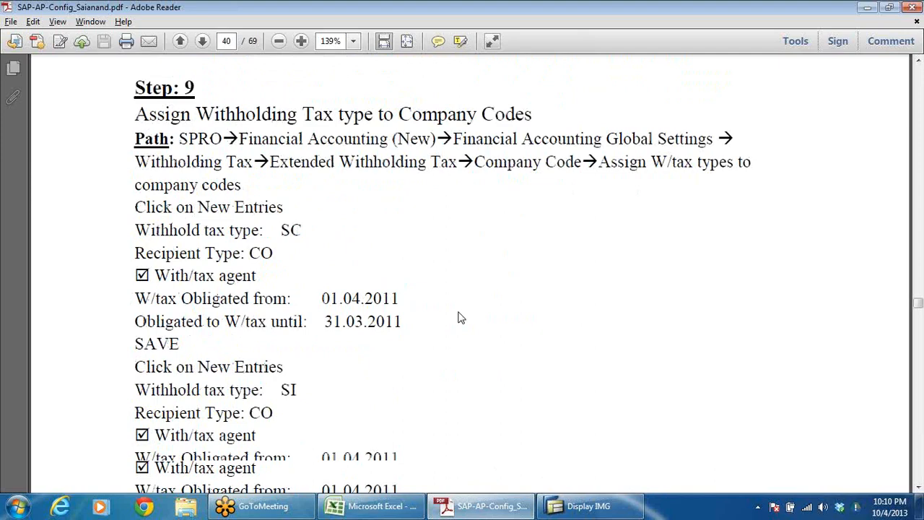
scroll(463, 316, down, 8)
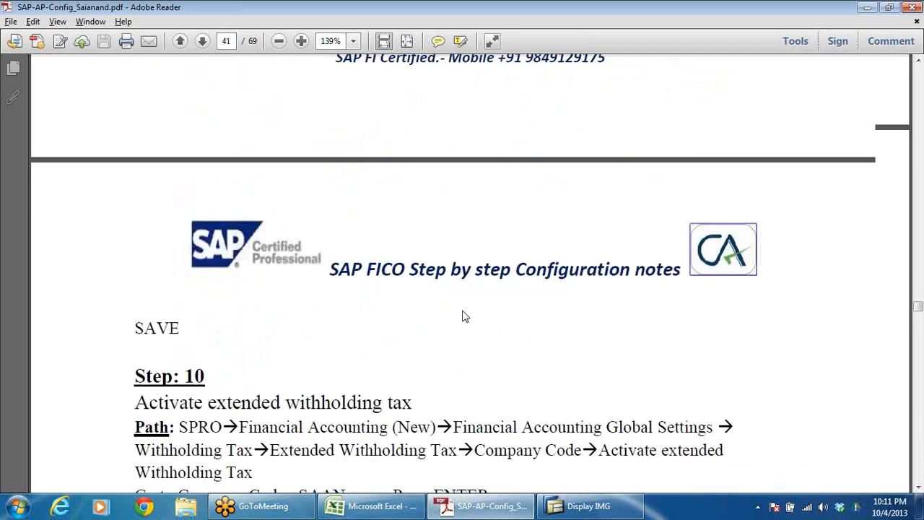
scroll(400, 269, down, 4)
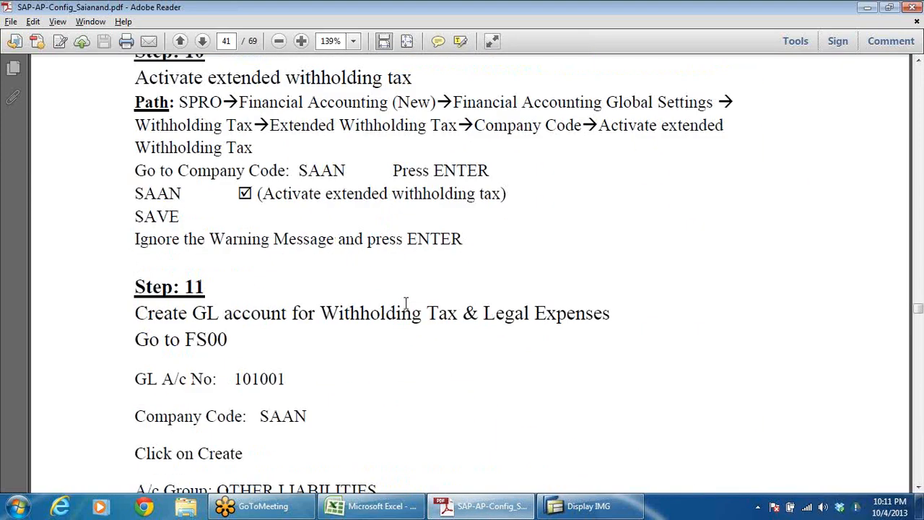
double_click(261, 379)
scroll(399, 406, down, 3)
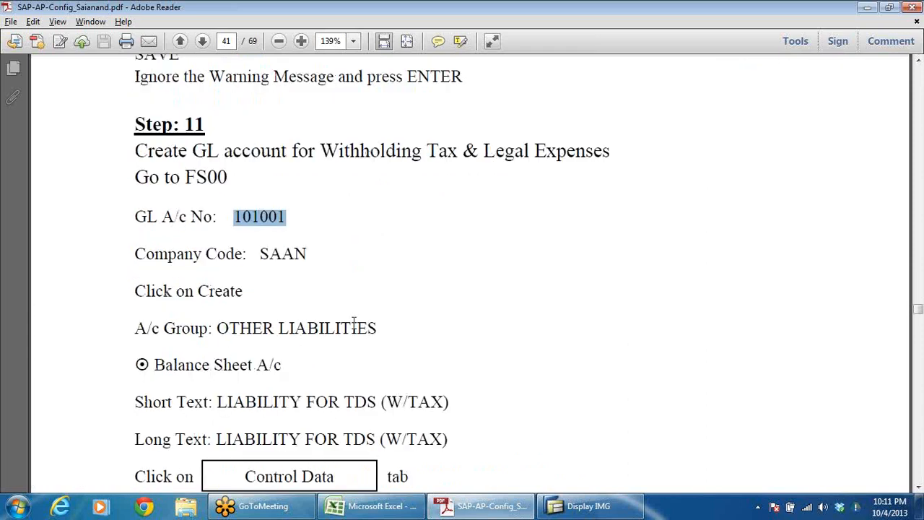
click(432, 338)
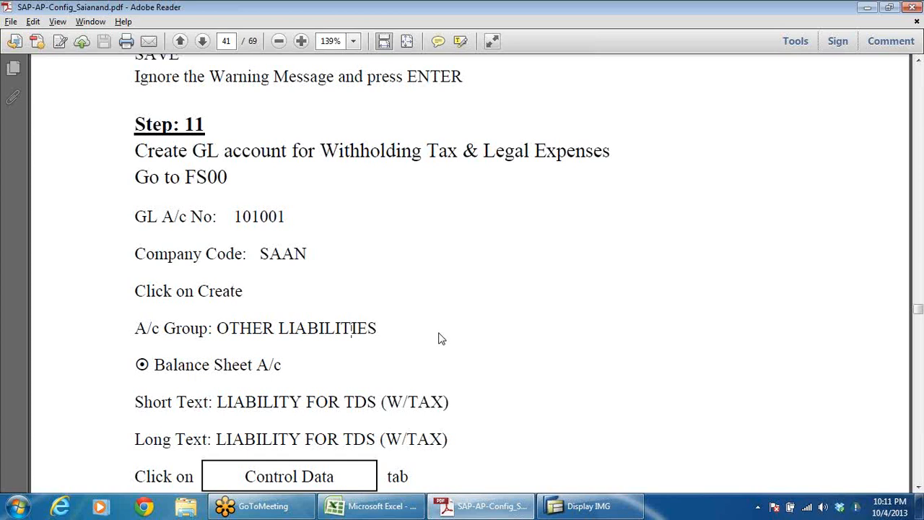
Step: Return to SAP, open a new session and start transaction FS00
key(alt+Tab)
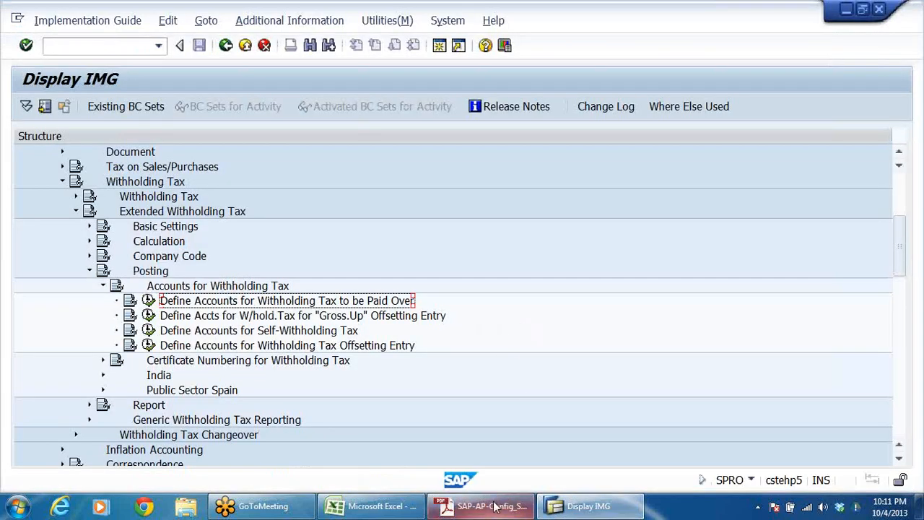
click(585, 511)
click(586, 508)
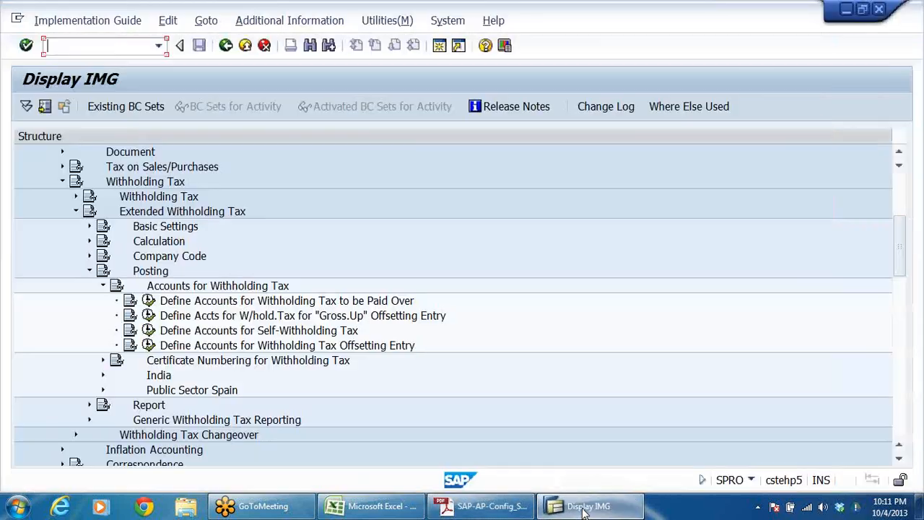
click(441, 48)
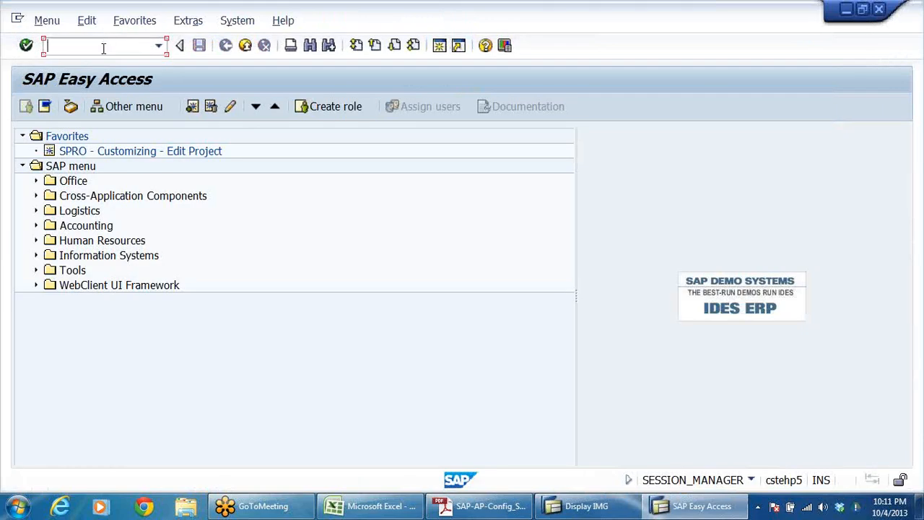
text(FS00)
key(Return)
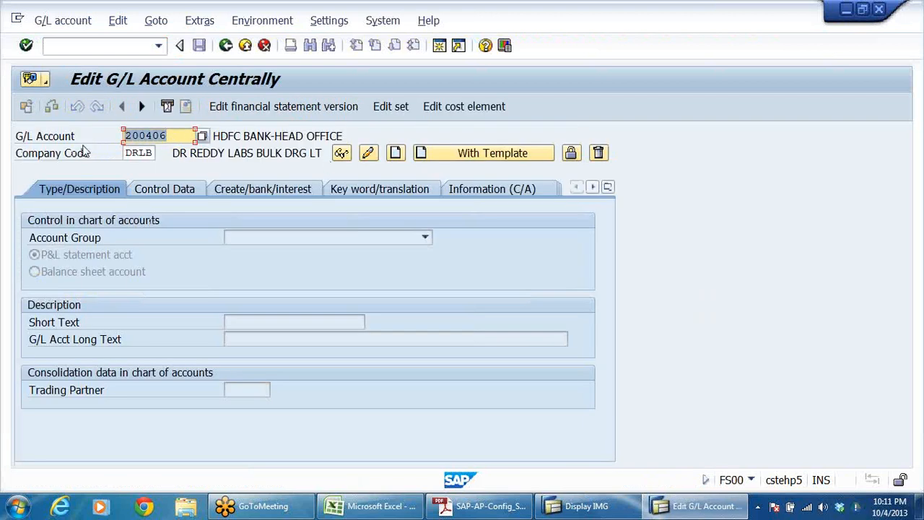
Step: Switch to the DRL_GRP workbook, look up OTHER LIABILITIES in the ACC GRP sheet and copy its starting account number 101001
click(379, 511)
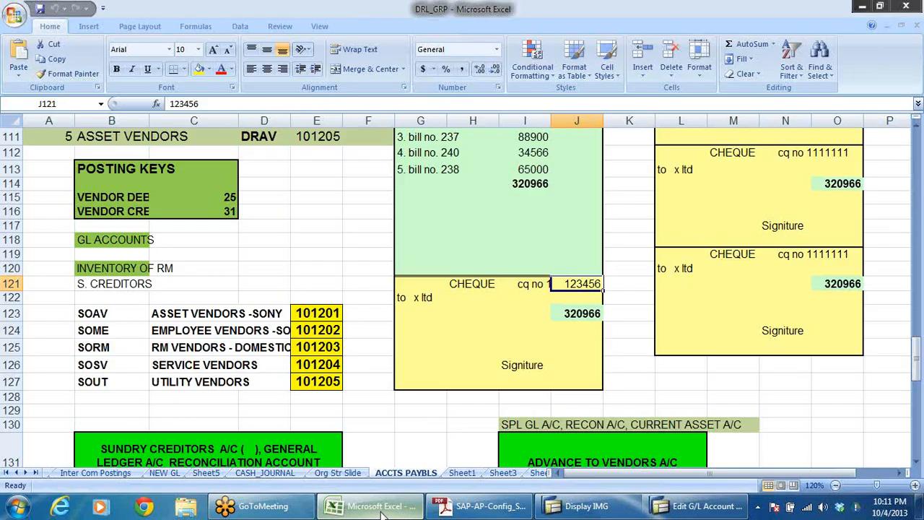
click(7, 473)
click(145, 475)
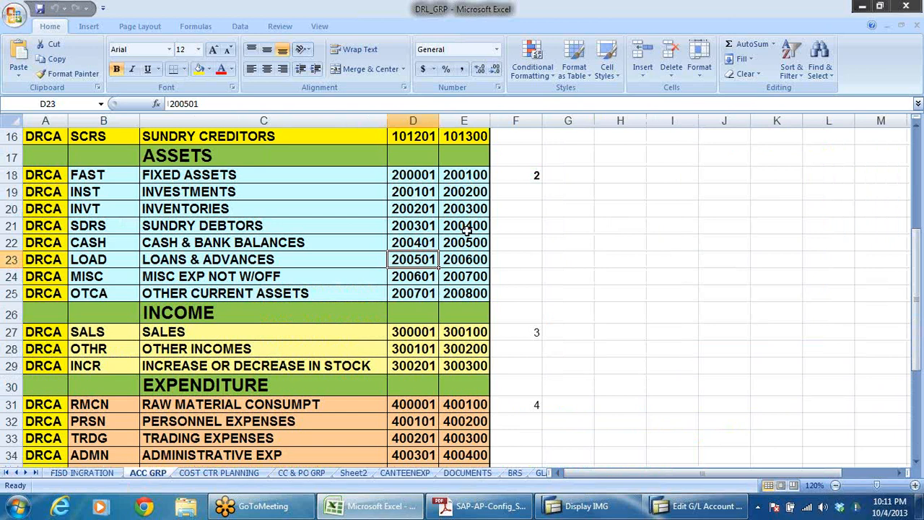
scroll(420, 264, up, 4)
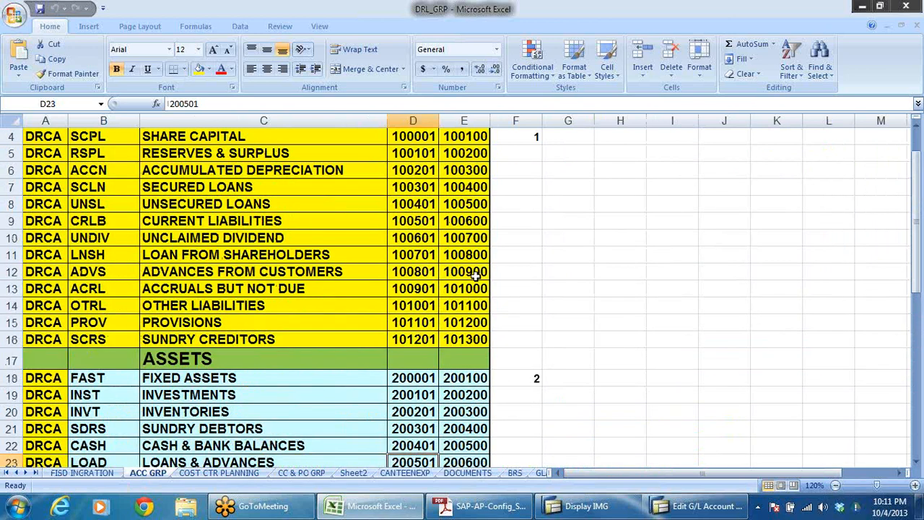
click(423, 325)
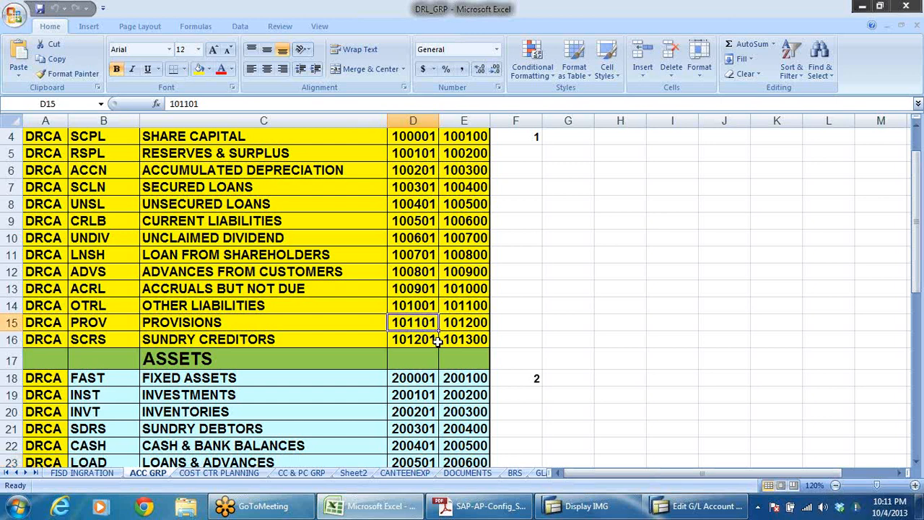
click(245, 303)
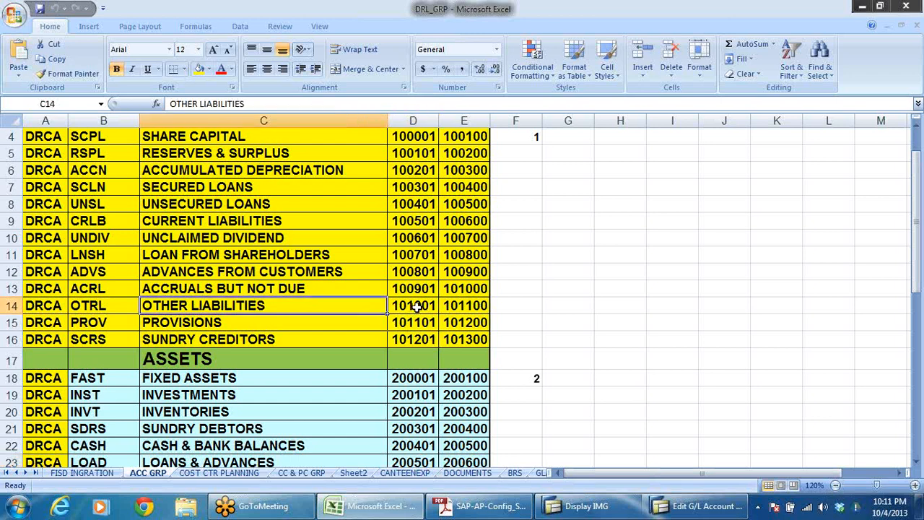
click(416, 307)
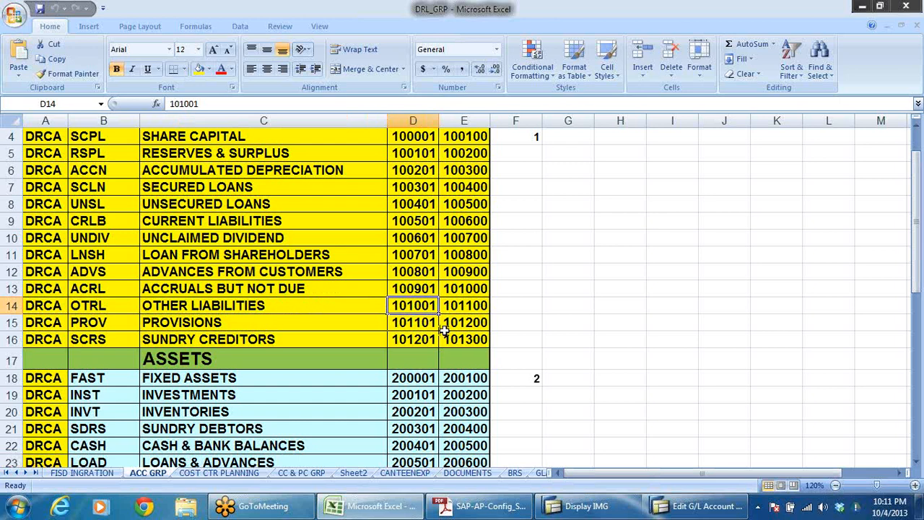
click(410, 222)
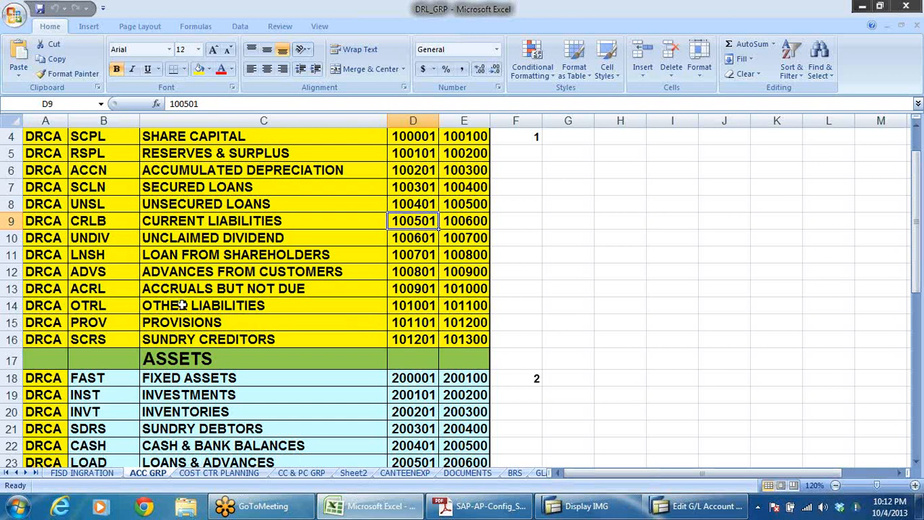
click(404, 307)
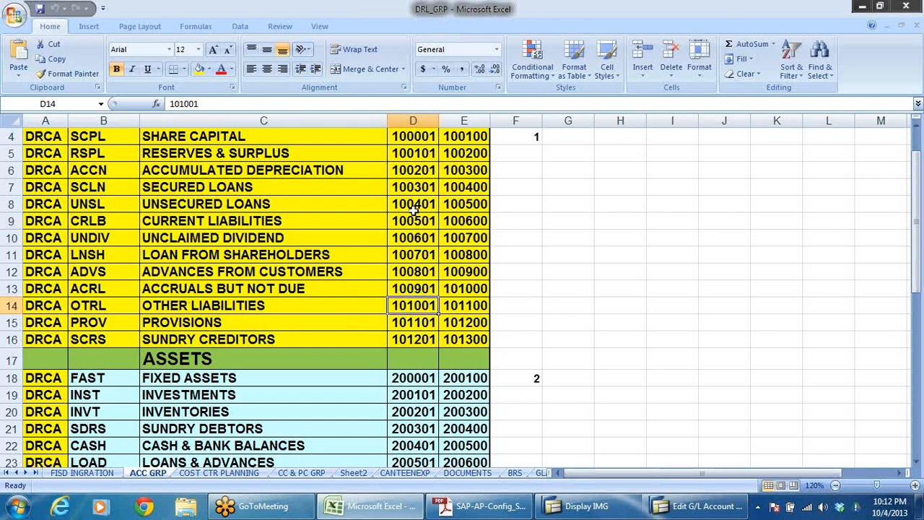
key(ctrl+c)
Step: Back in SAP, enter 101001 as the G/L account for company code DRLB and start creating it
key(alt+Tab)
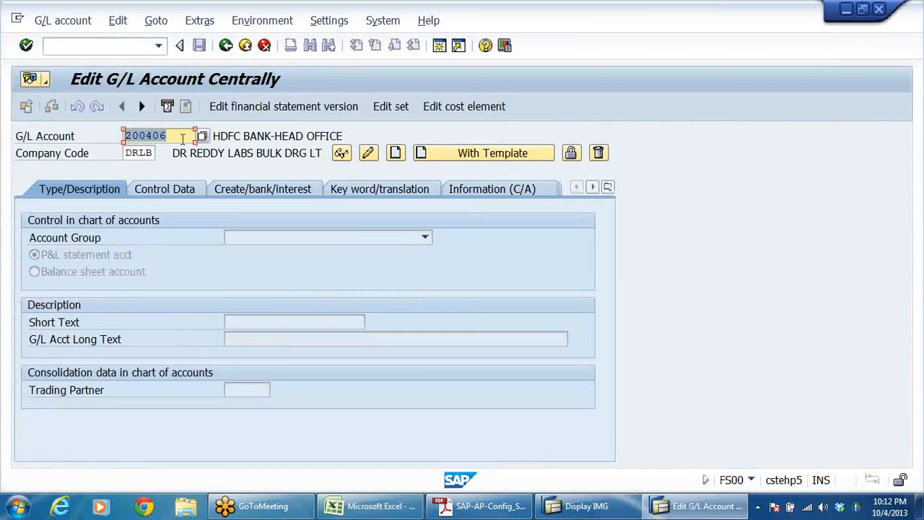
key(ctrl+v)
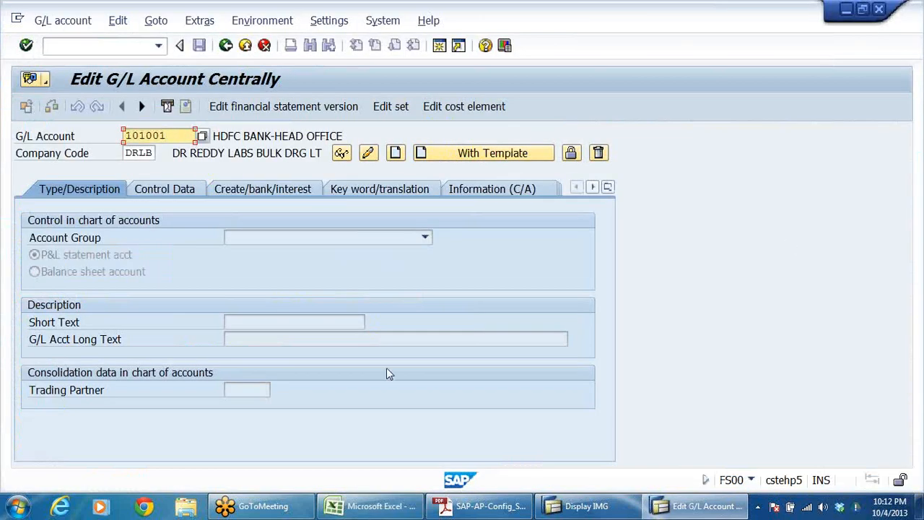
click(396, 154)
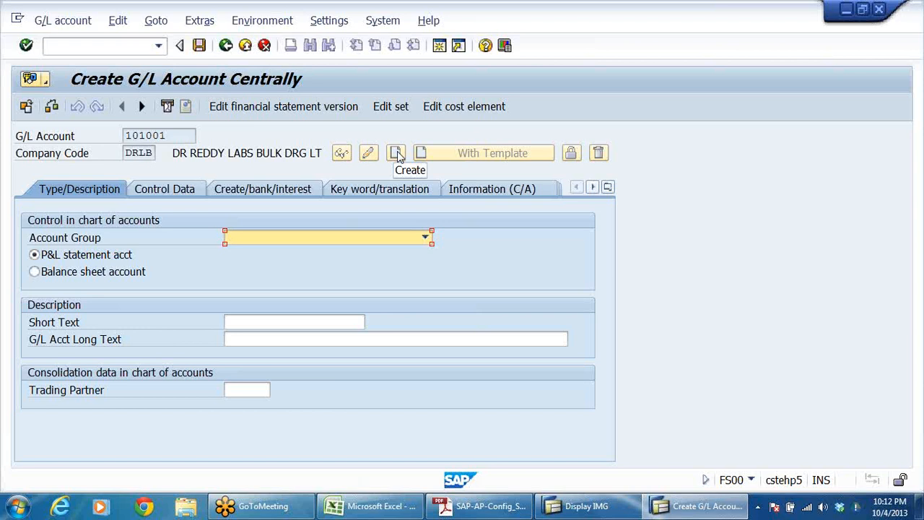
Step: Assign the new G/L account to the account group OTHER LIABILITIES and make it a balance sheet account
click(427, 239)
click(313, 284)
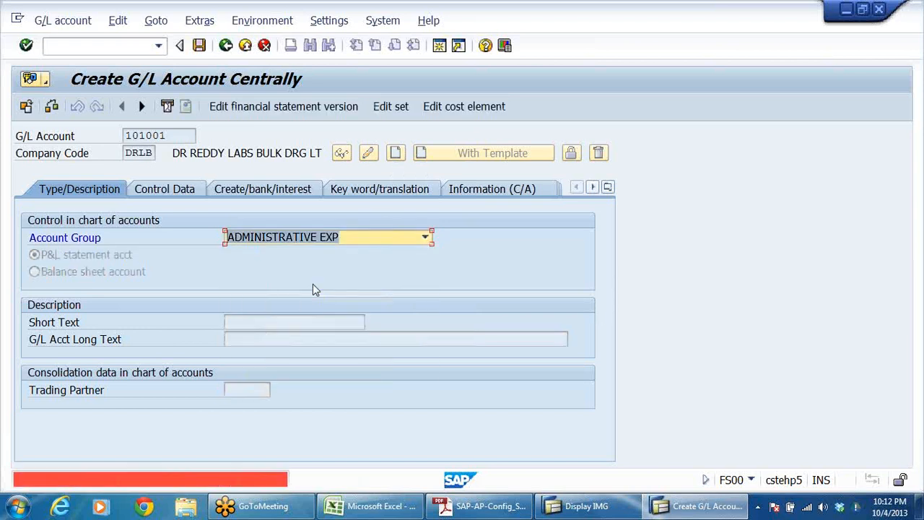
click(425, 238)
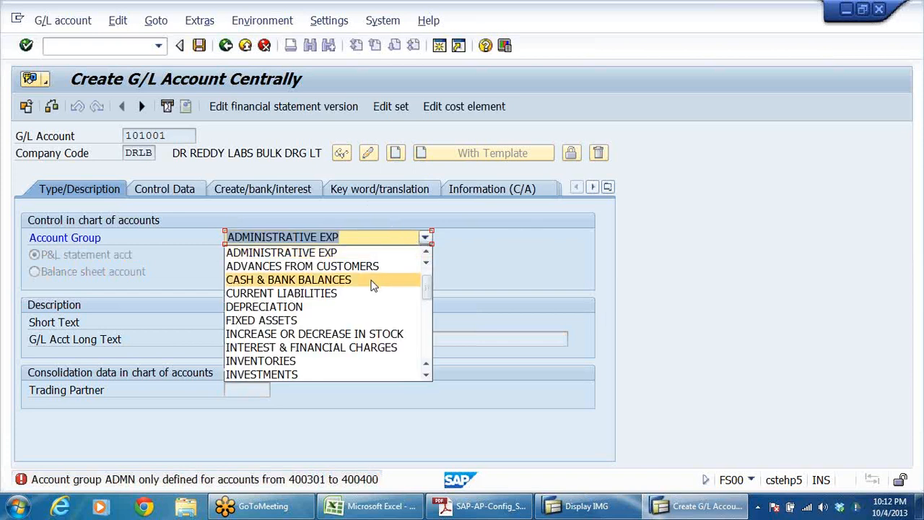
scroll(371, 285, down, 4)
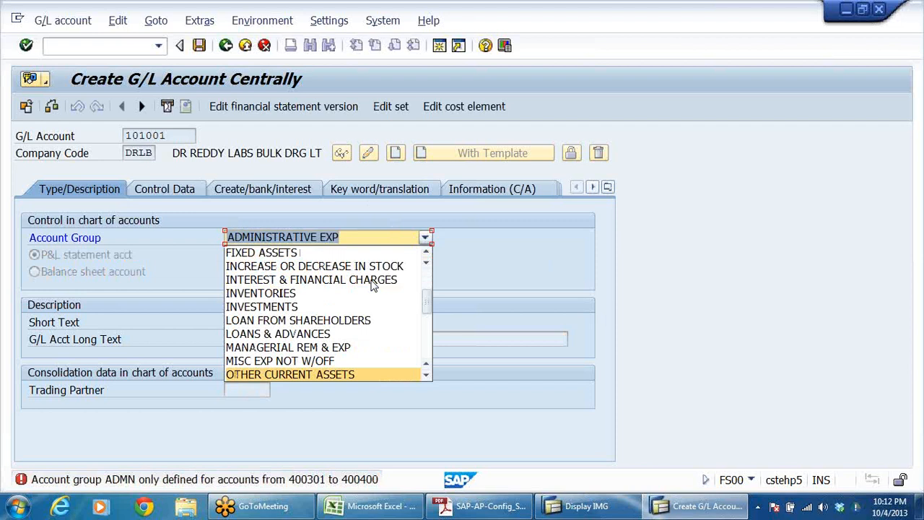
scroll(373, 285, down, 2)
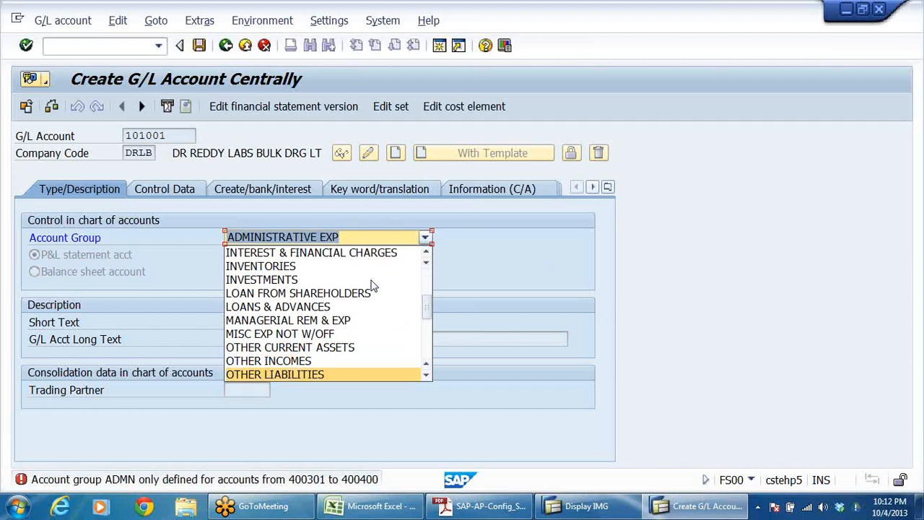
key(Return)
click(116, 272)
Step: Enter TDS LIABILITY A/C as both the short text and the long text of the G/L account
click(258, 322)
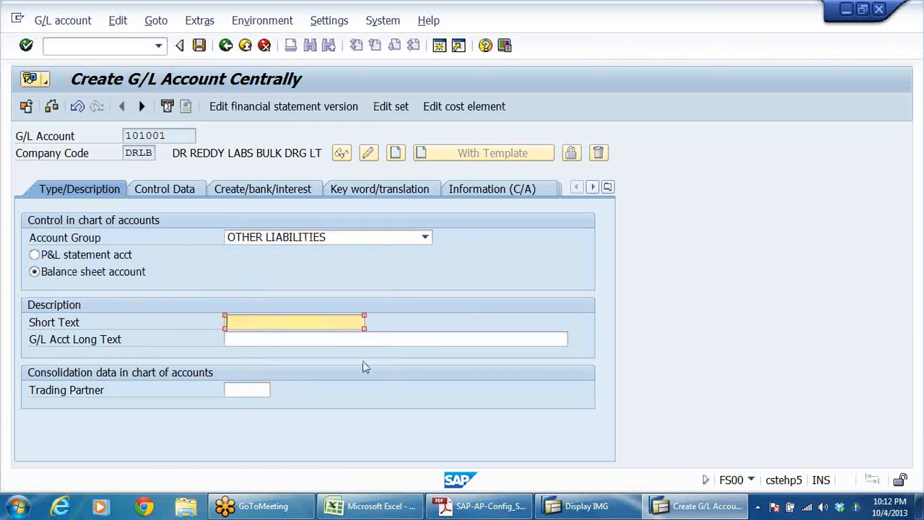
text(TDS LIABILITY A/C)
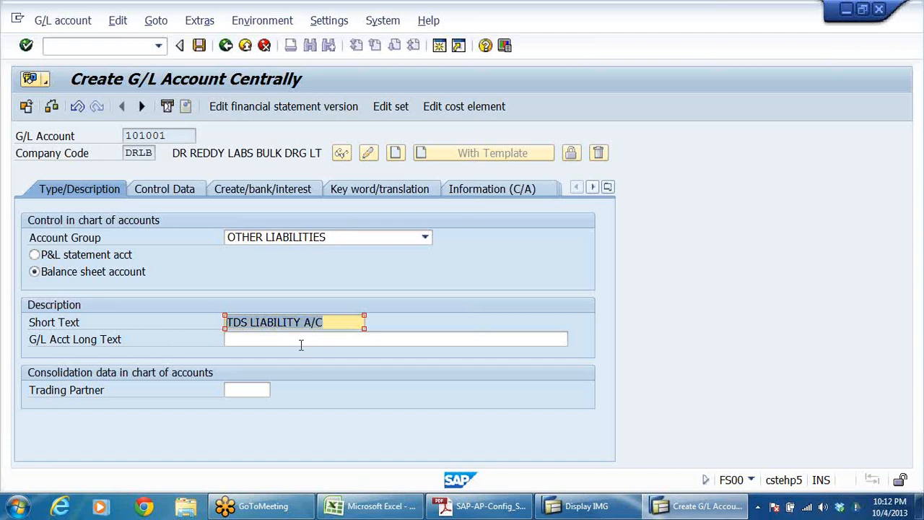
click(247, 340)
key(ctrl+v)
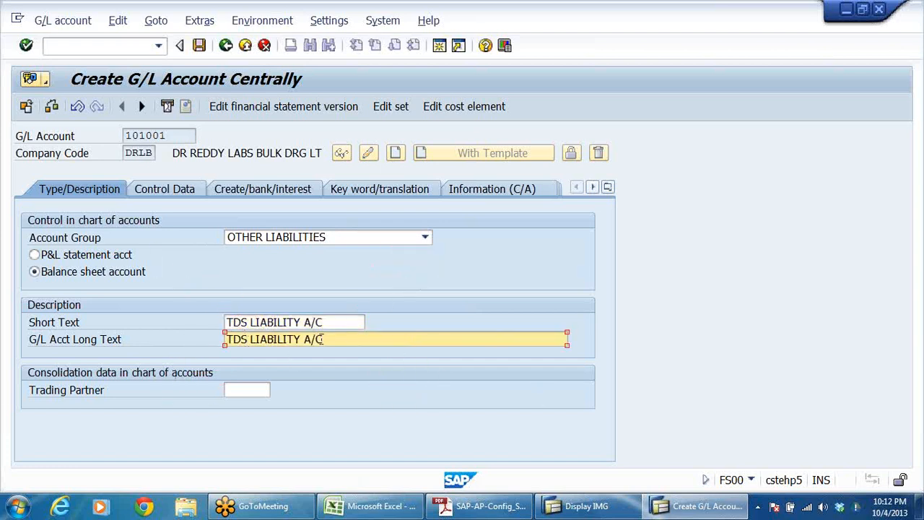
key(Return)
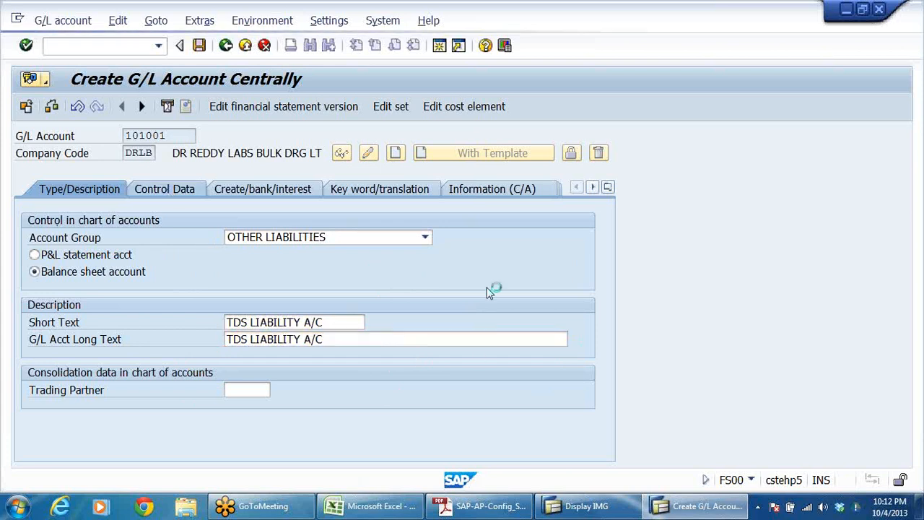
Step: Fill in the control data of G/L account 101001 for company code DRLB
click(33, 254)
scroll(365, 382, down, 3)
click(87, 321)
click(241, 339)
click(236, 353)
Step: Set the field status group to G001 for document creation in the company code and save the G/L account
click(311, 192)
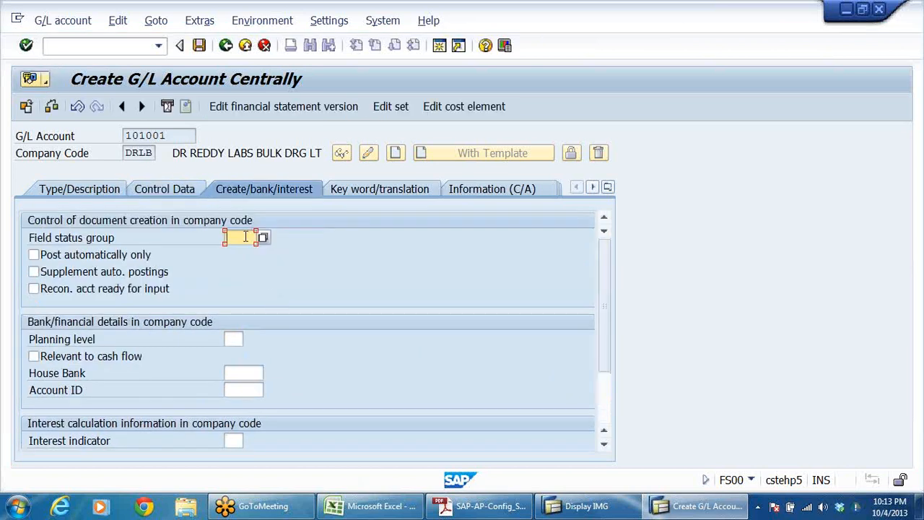
click(245, 237)
click(238, 252)
key(Return)
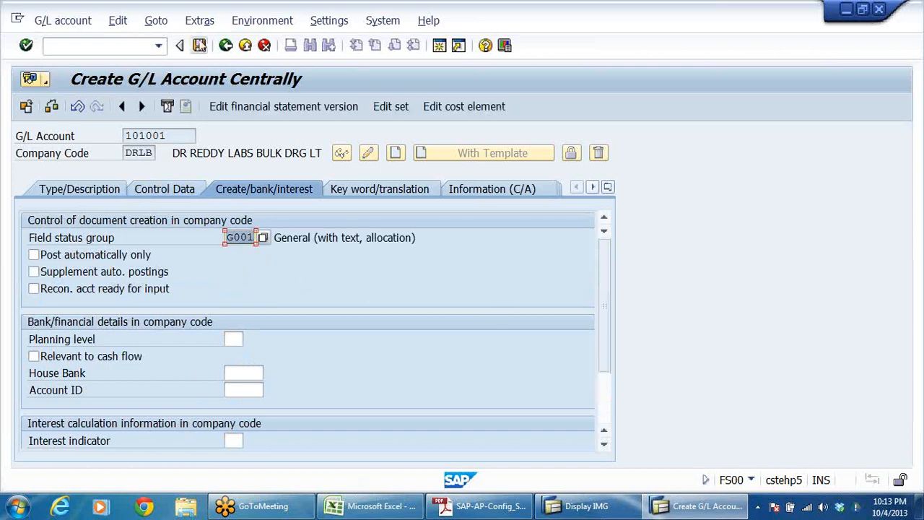
click(199, 45)
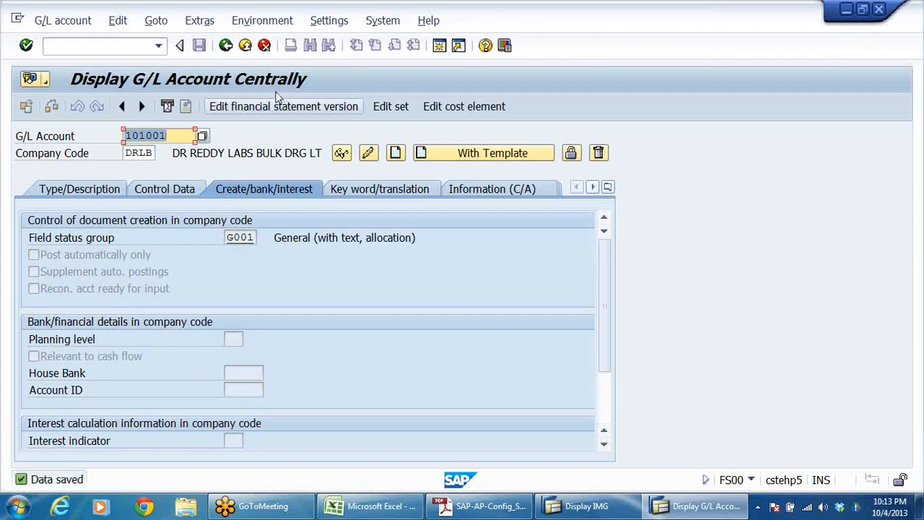
Step: Leave the G/L account and open Define Accounts for Withholding Tax to be Paid Over for chart of accounts DRCA
click(225, 45)
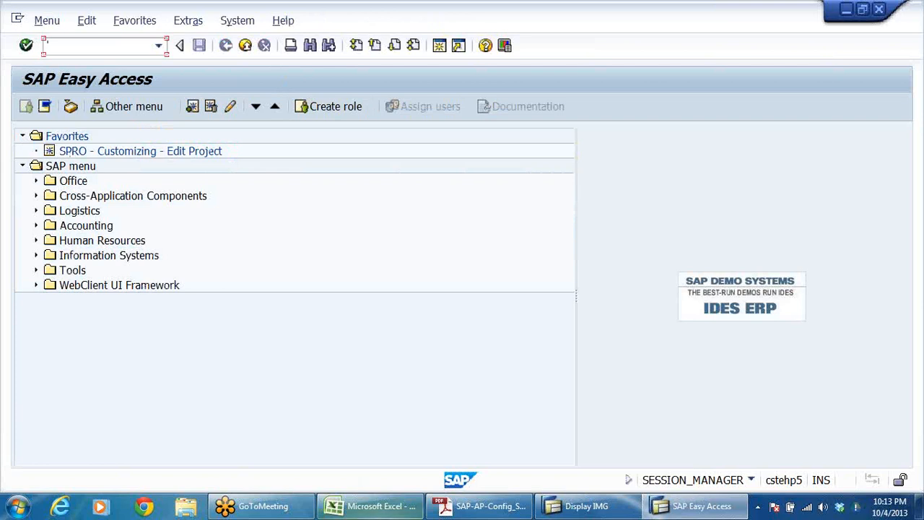
click(586, 506)
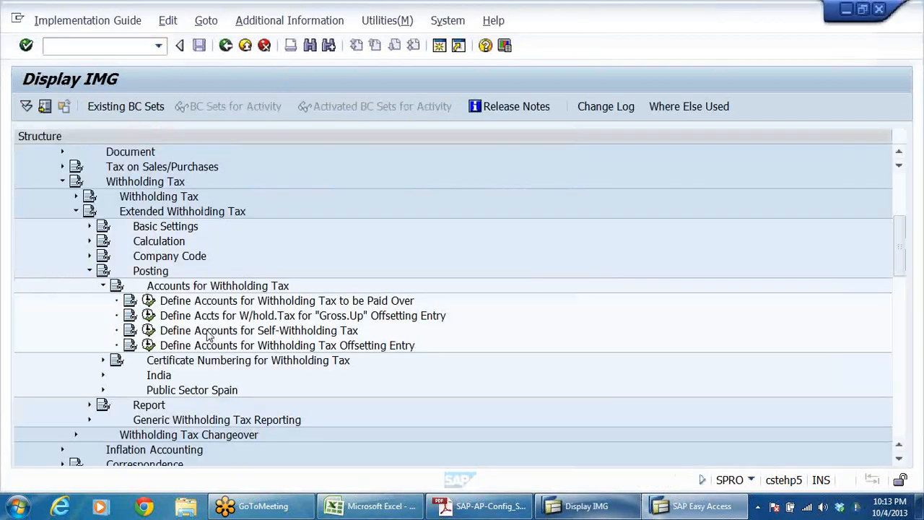
click(406, 303)
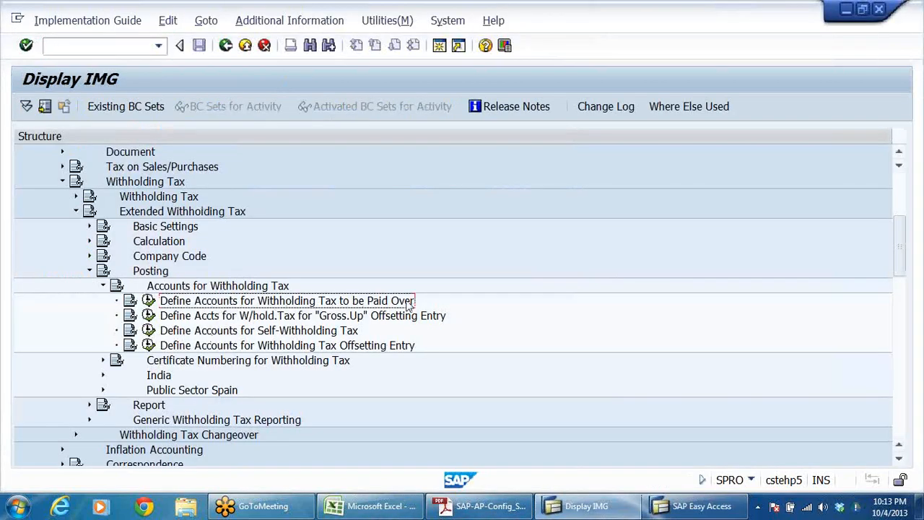
click(148, 300)
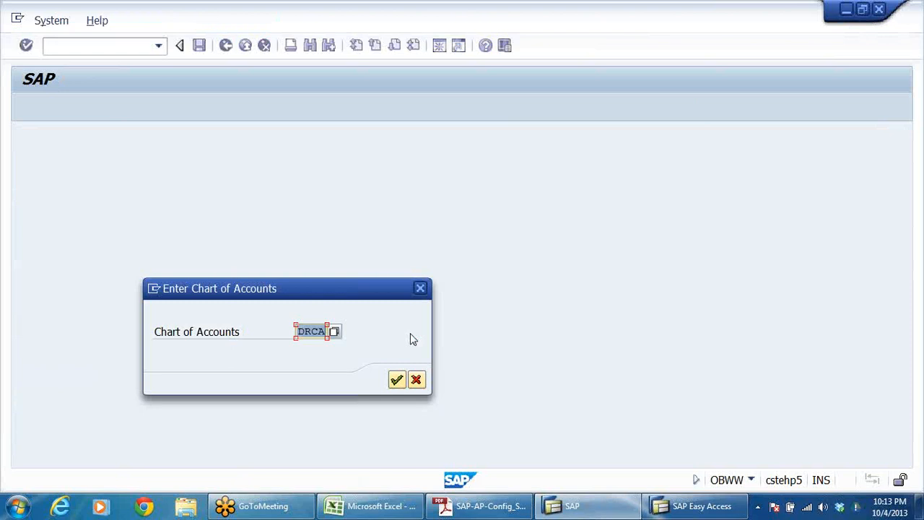
key(Return)
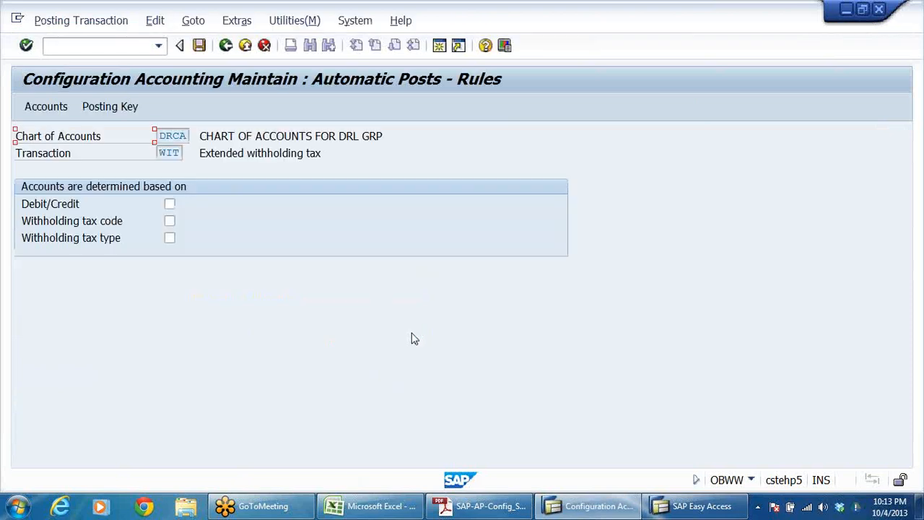
Step: Base account determination for transaction WIT on withholding tax code and withholding tax type, and save the rules
click(170, 224)
click(170, 237)
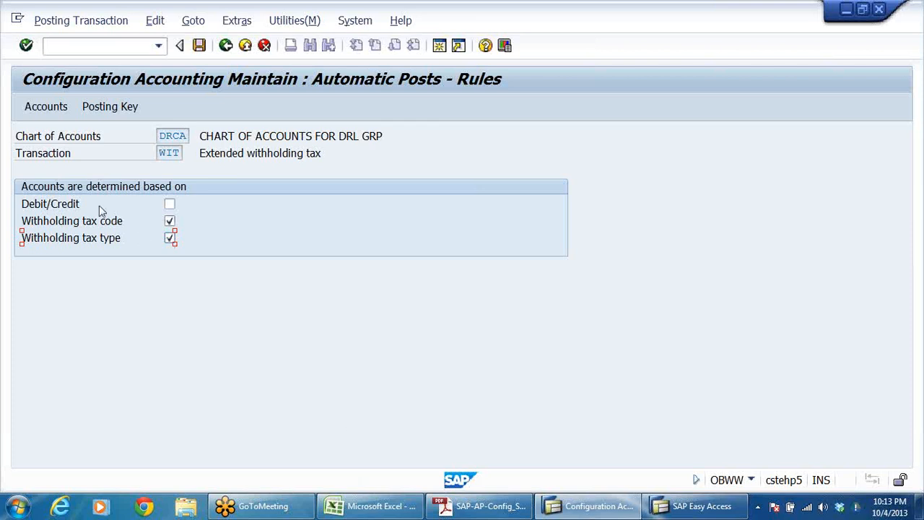
click(56, 155)
double_click(164, 154)
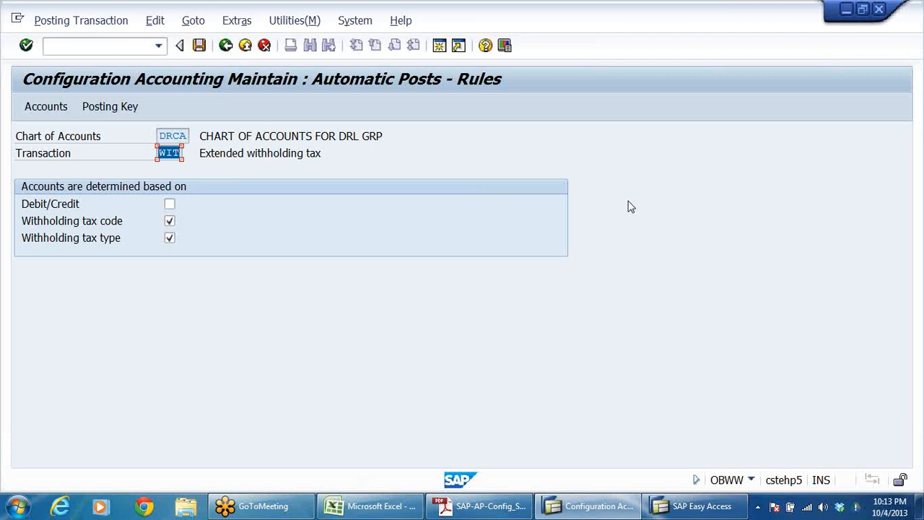
click(296, 150)
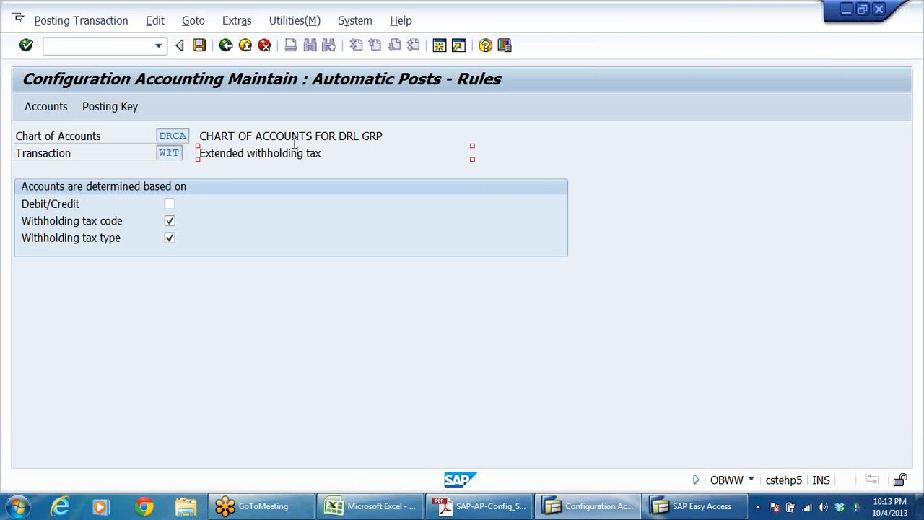
click(53, 159)
click(176, 156)
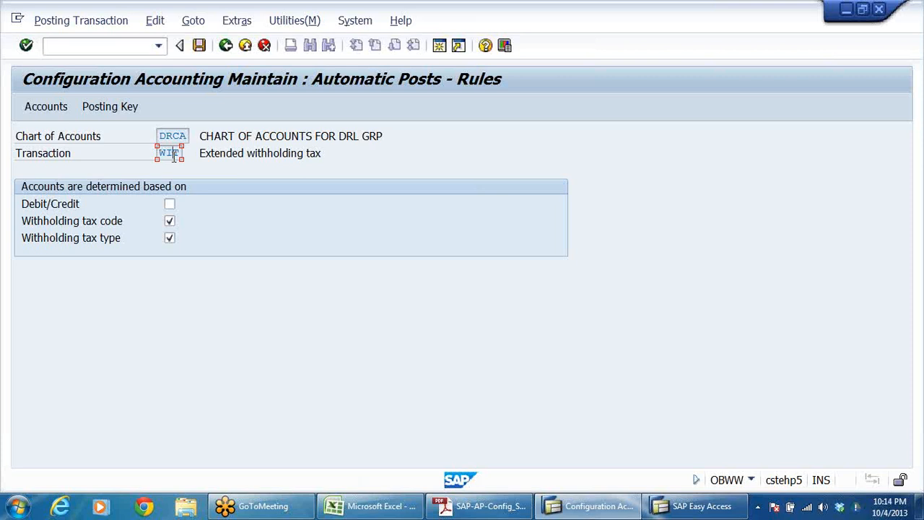
click(113, 222)
click(107, 239)
click(169, 221)
click(169, 238)
click(199, 46)
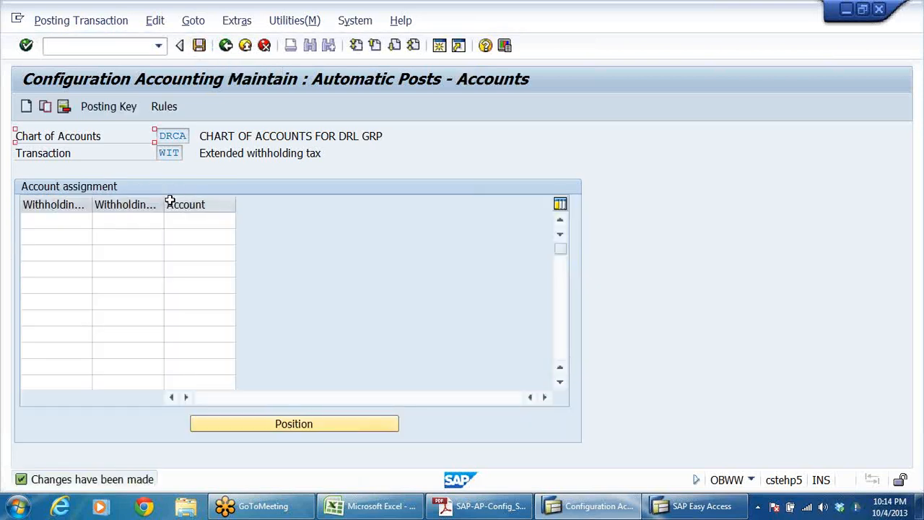
Step: Enter W1 as both the withholding tax type and the withholding tax code in the first account assignment row
drag(165, 208, 265, 204)
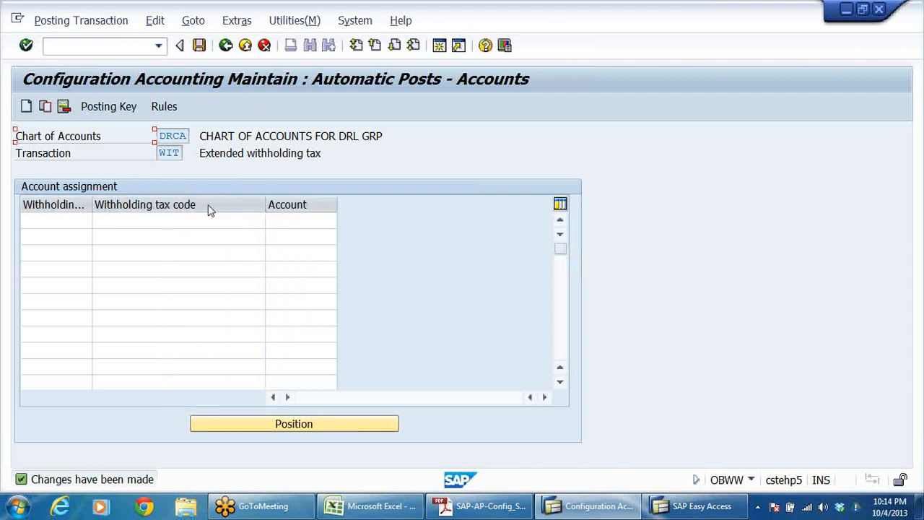
drag(93, 204, 167, 204)
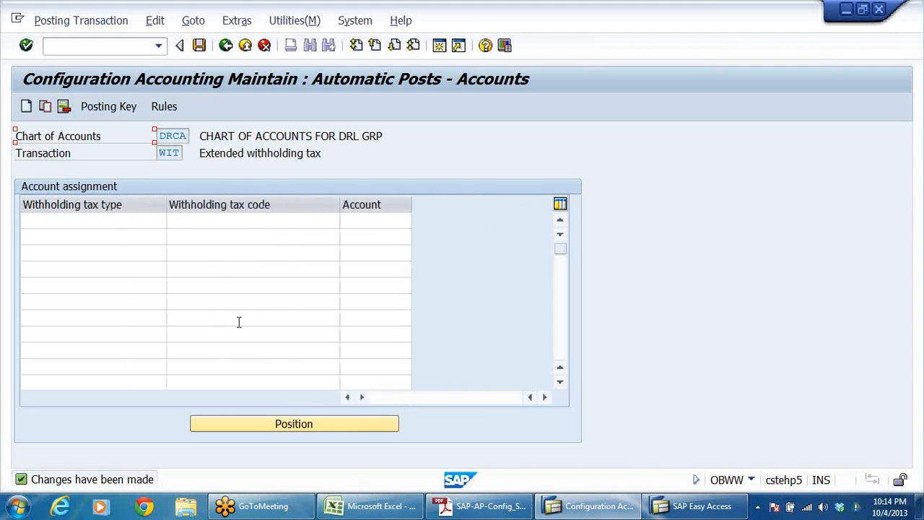
click(68, 222)
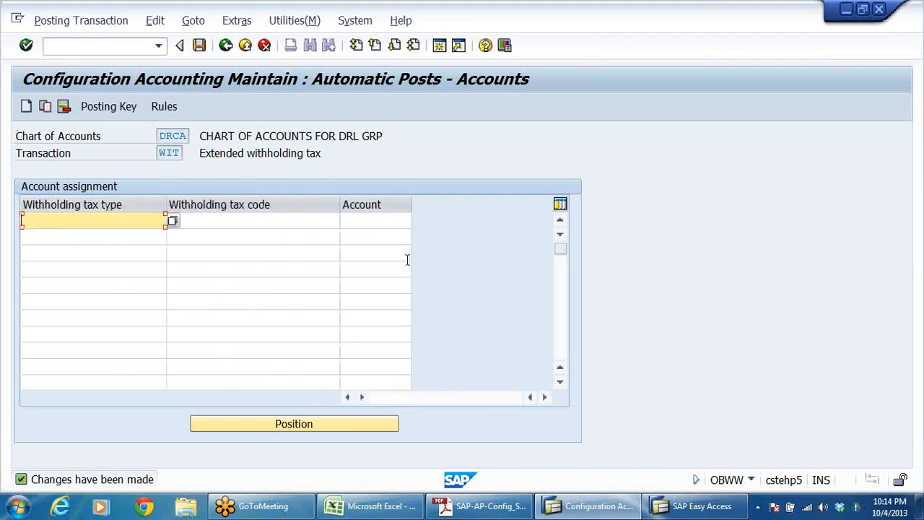
click(172, 221)
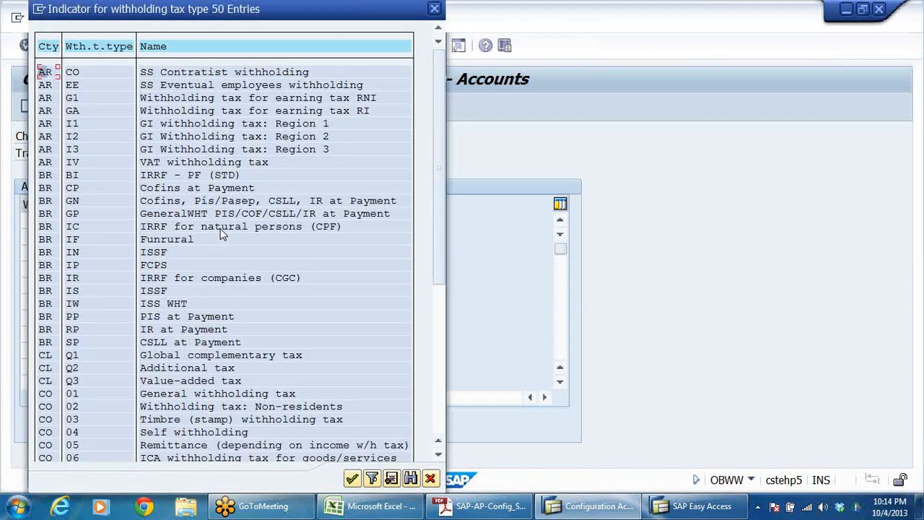
click(171, 353)
scroll(170, 348, down, 2)
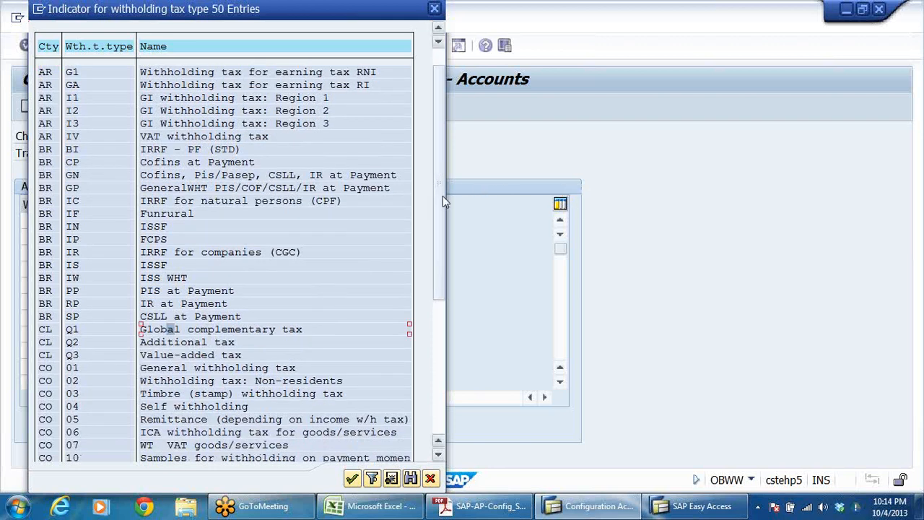
click(440, 367)
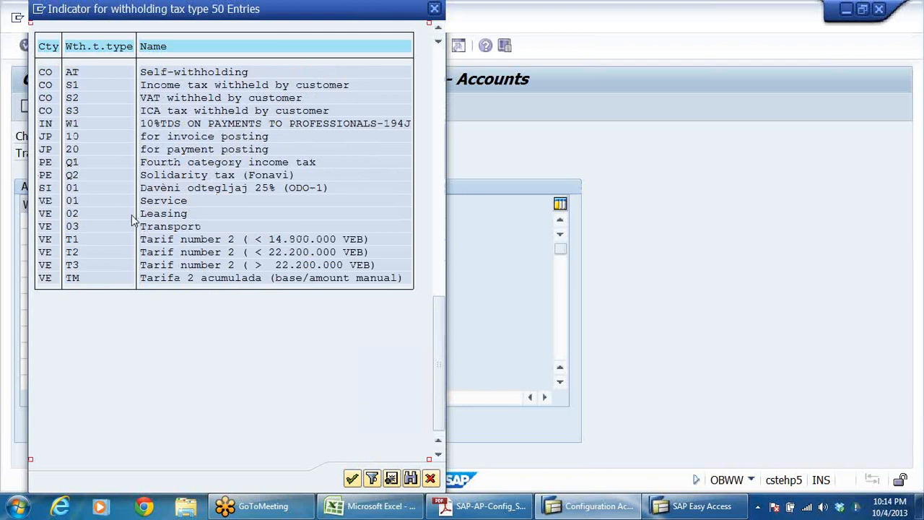
click(434, 8)
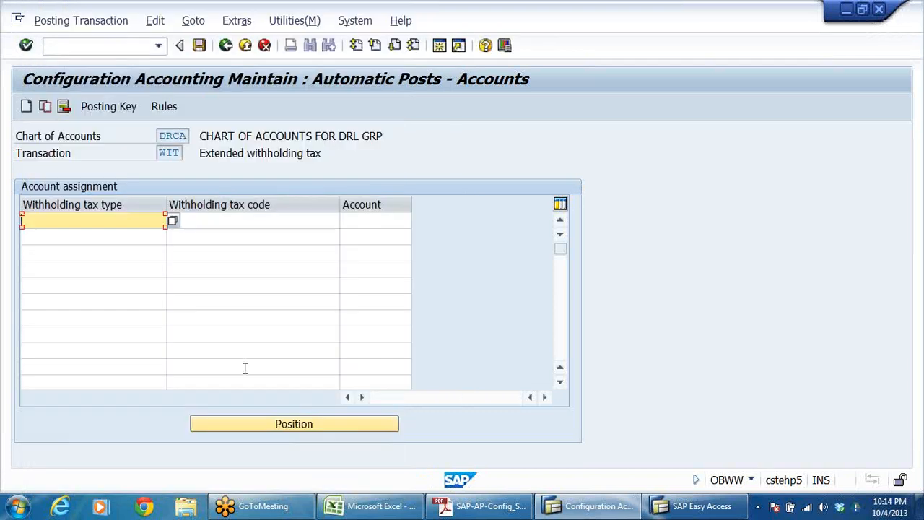
text(W1)
click(224, 219)
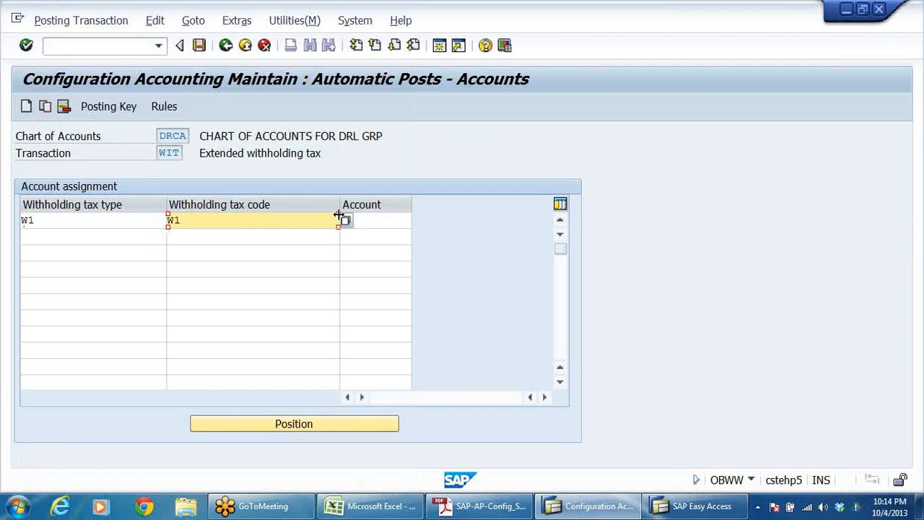
click(381, 221)
text(TDS LIABIL)
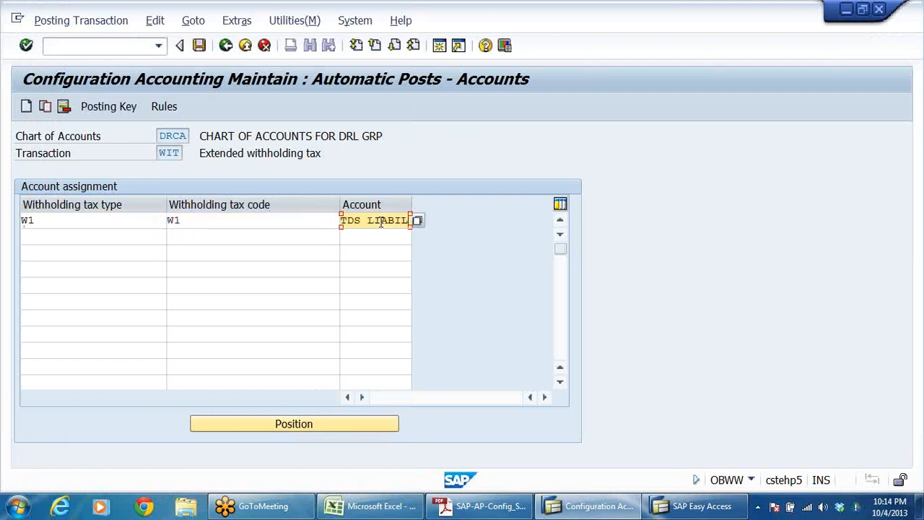
drag(344, 222, 656, 231)
key(BackSpace)
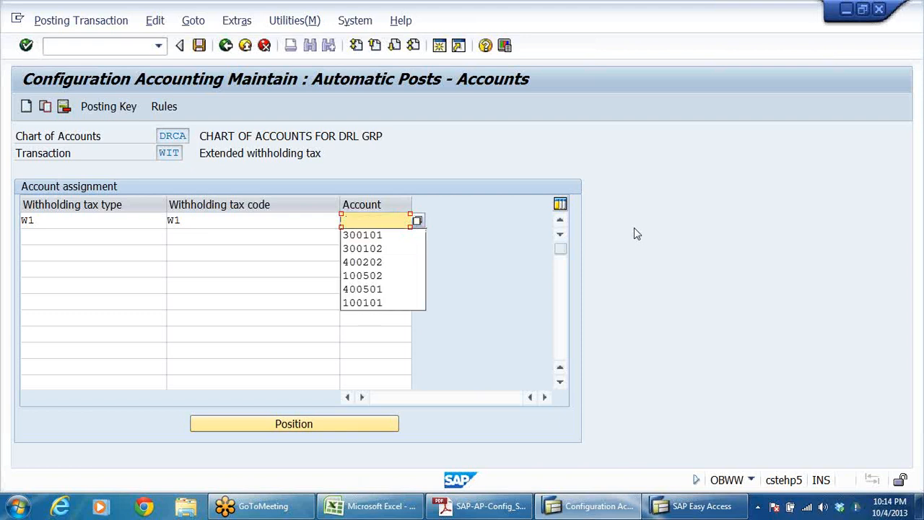
Step: Copy the TDS liability G/L account number from FS00 and assign 101001 as the account of the W1 row
key(alt+Tab)
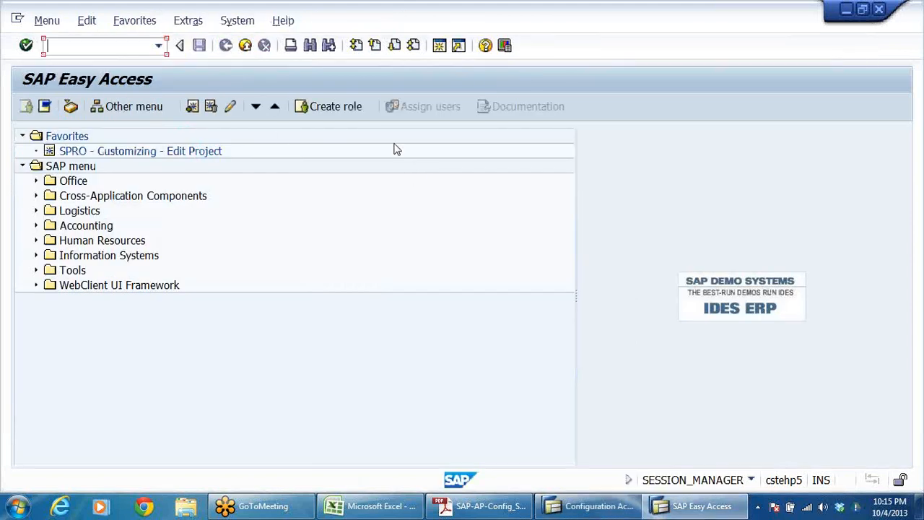
click(158, 46)
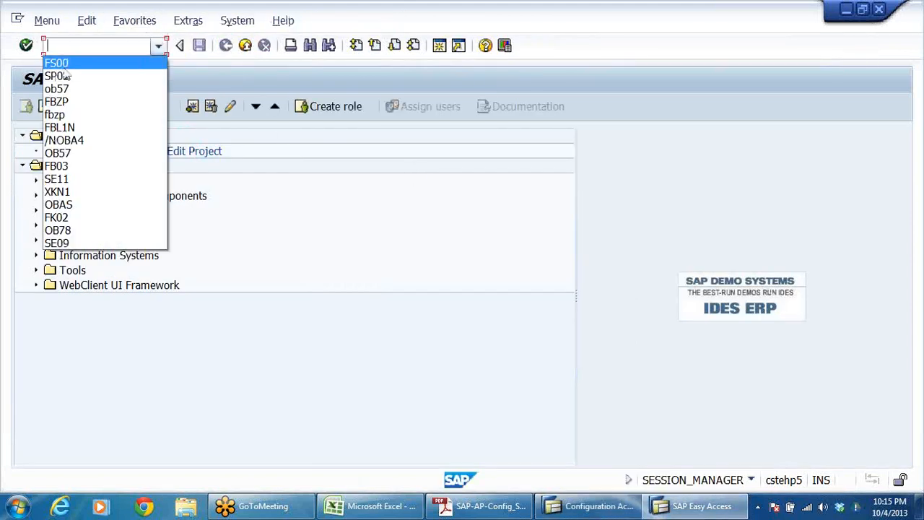
click(61, 63)
key(Return)
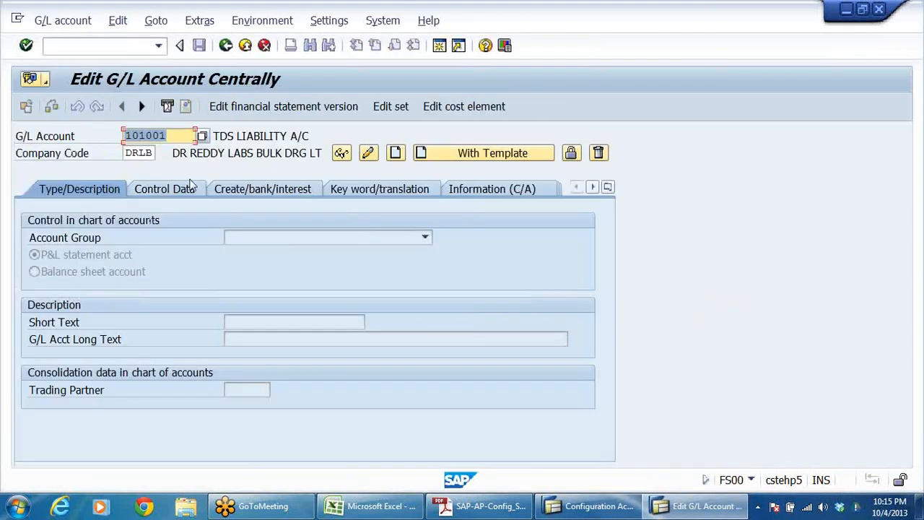
click(179, 137)
double_click(179, 137)
key(ctrl+c)
key(alt+Tab)
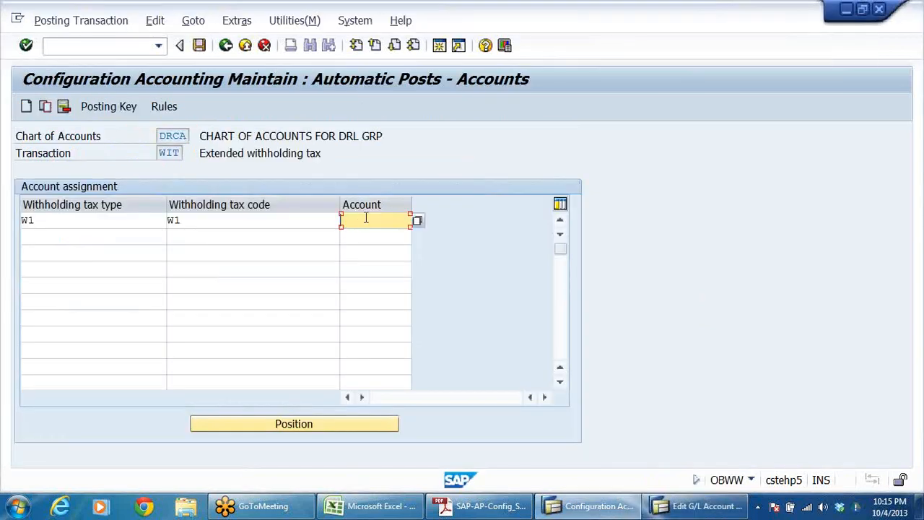
key(ctrl+v)
key(Return)
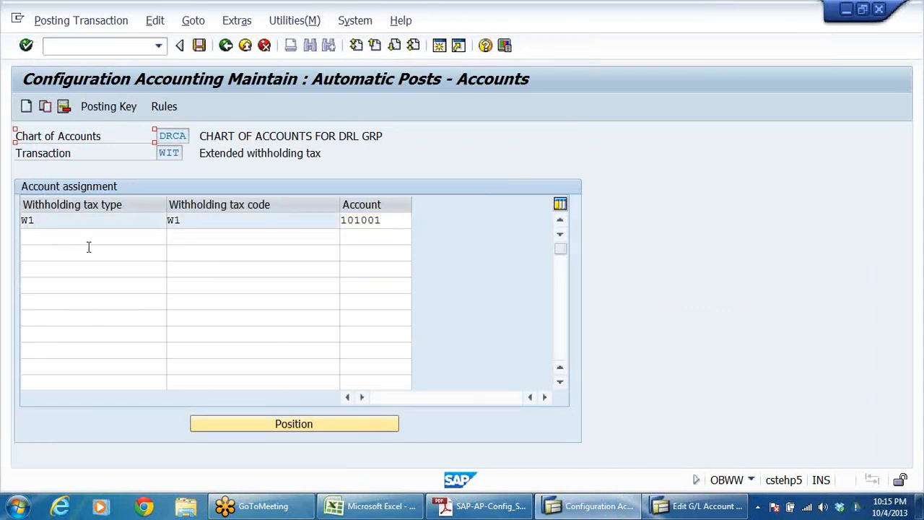
click(73, 221)
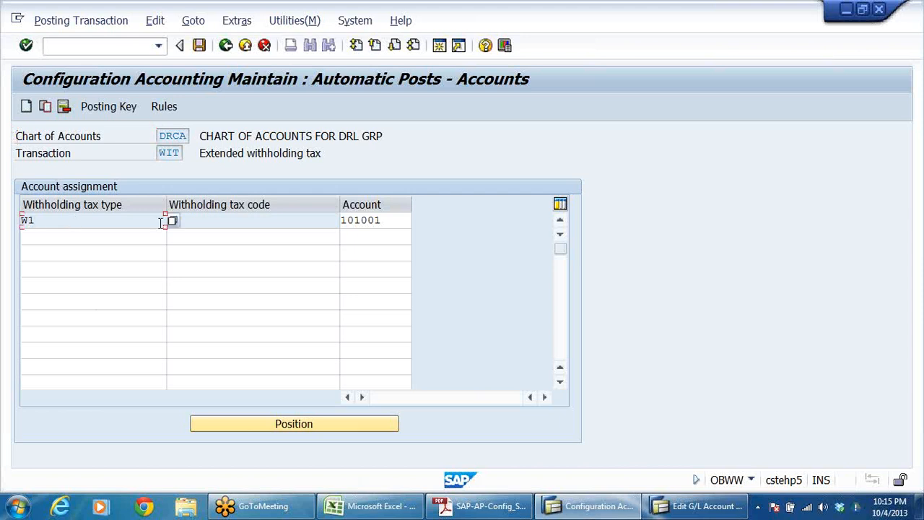
click(225, 223)
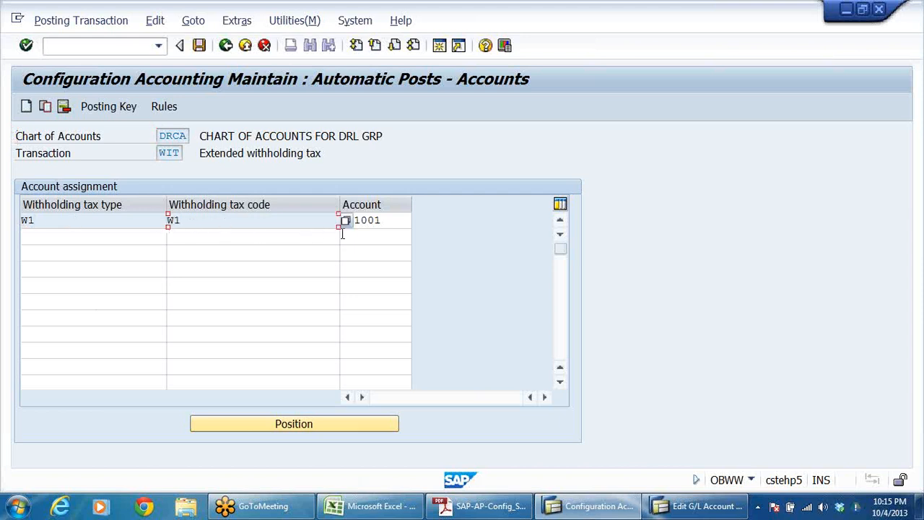
drag(387, 220, 136, 239)
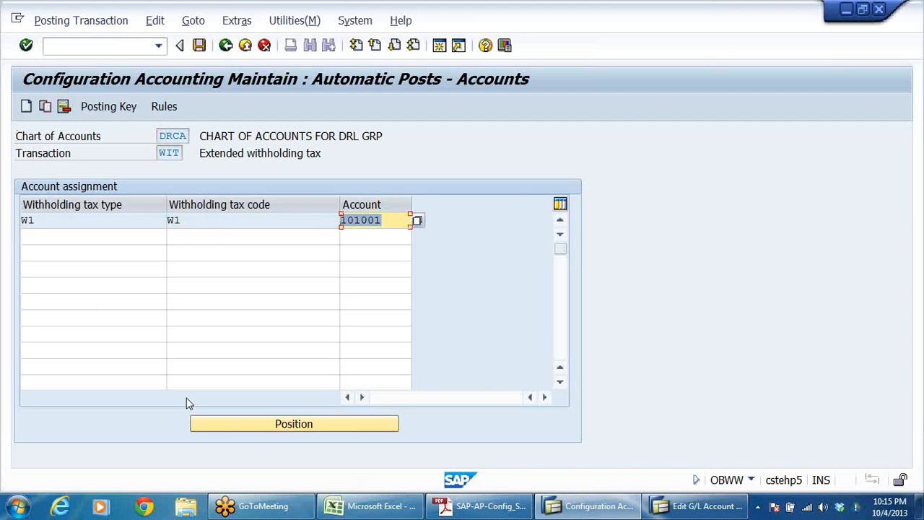
click(34, 236)
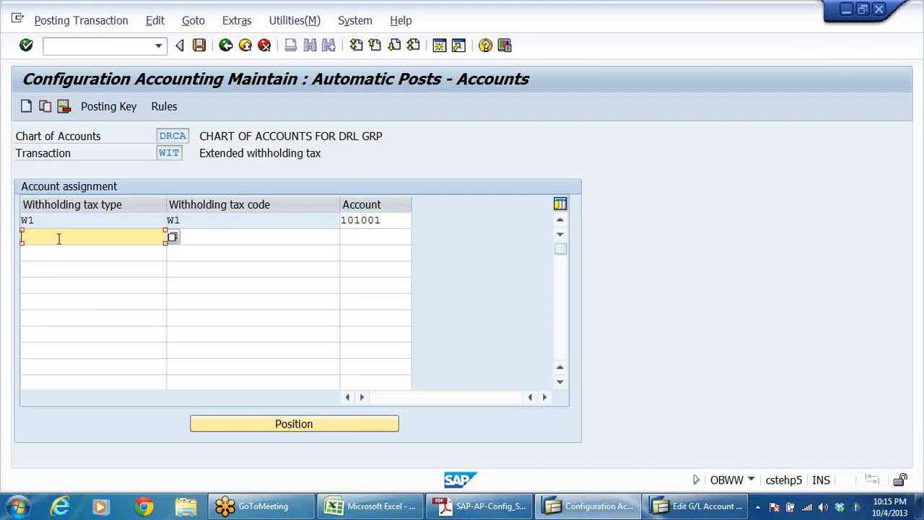
click(319, 248)
click(384, 238)
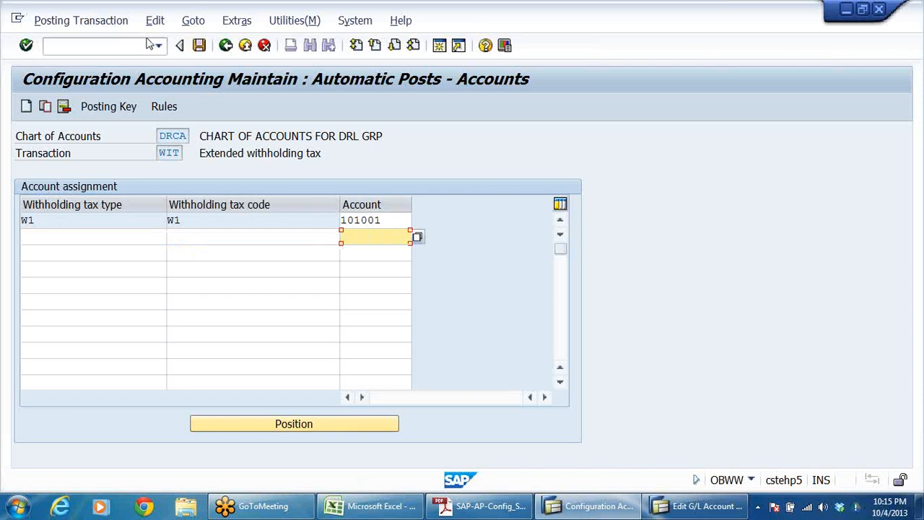
Step: Save the W1 account assignment to the customizing request EWT FOR DRL and return to the implementation guide
click(199, 45)
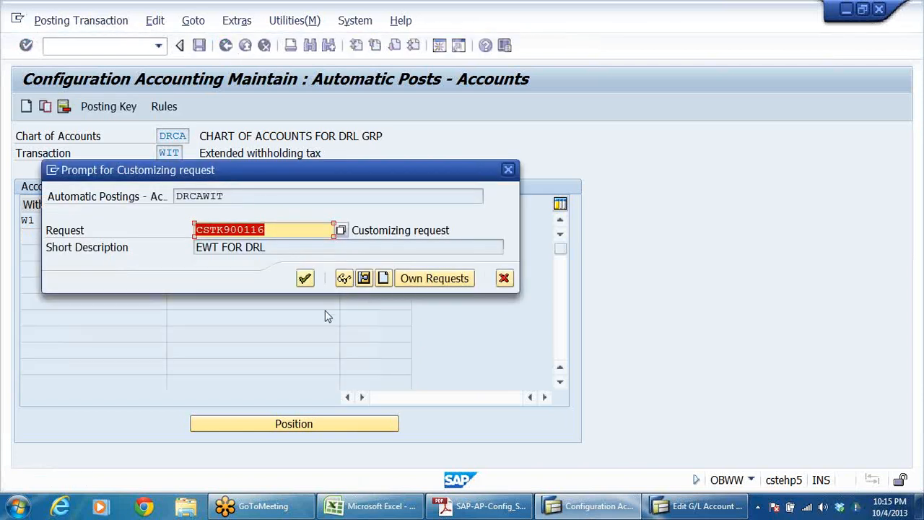
click(305, 276)
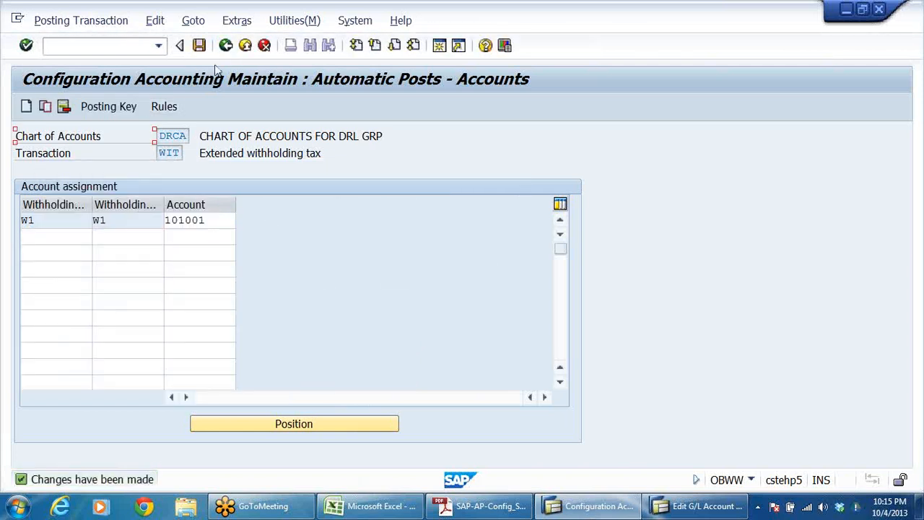
click(226, 46)
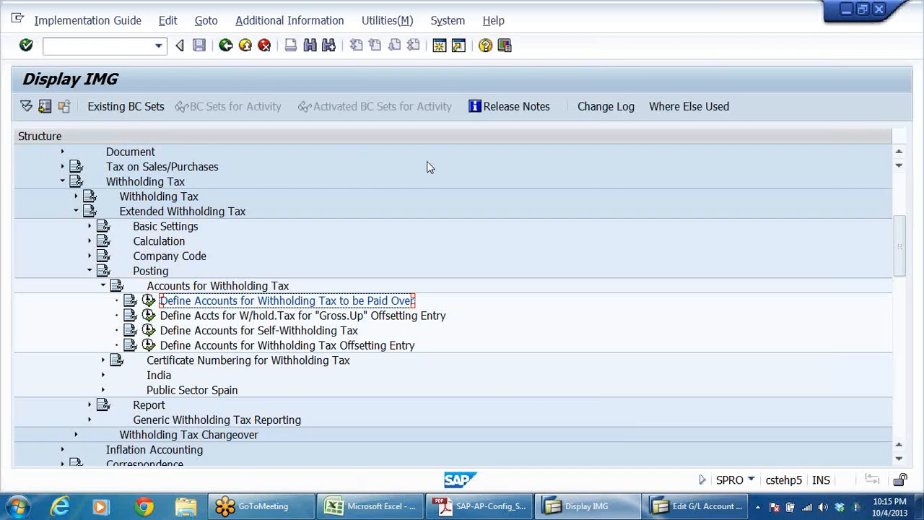
click(228, 316)
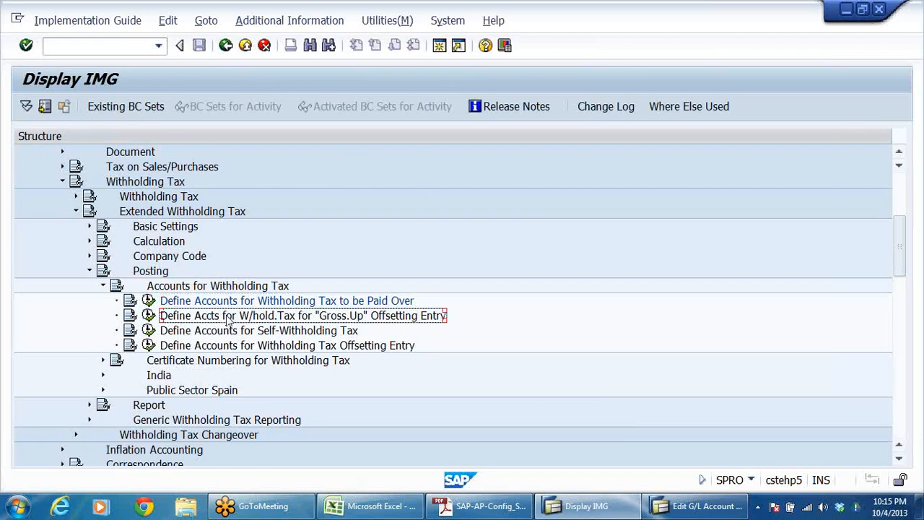
Step: Leave the G/L account maintenance and expand Financial Accounting under Accounting in the SAP menu
click(719, 511)
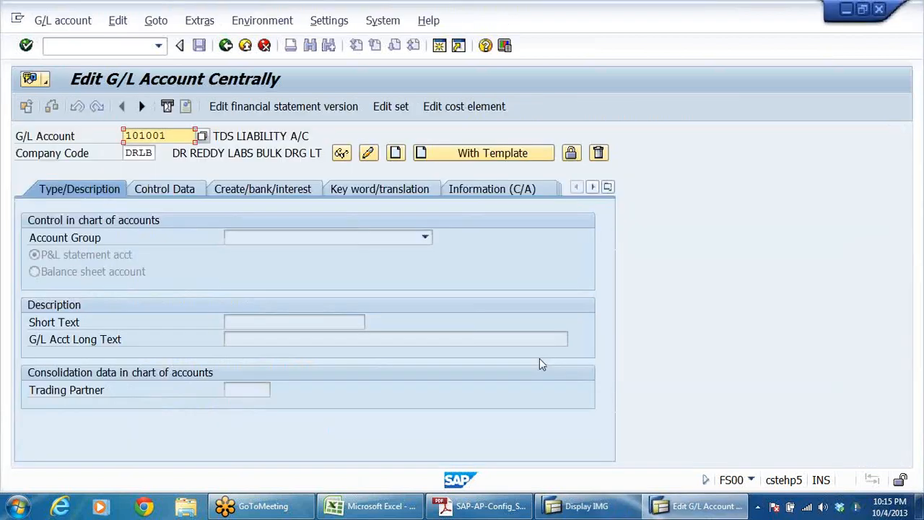
click(245, 45)
click(101, 226)
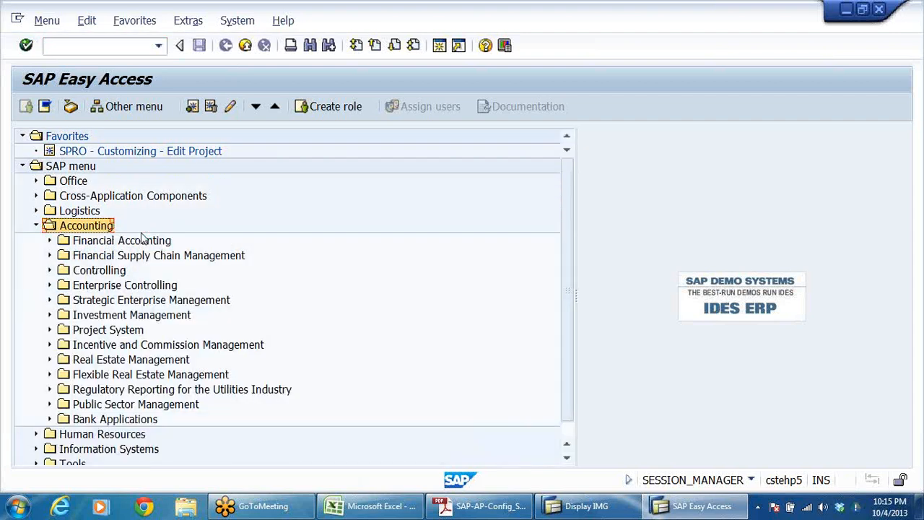
double_click(142, 240)
key(Down)
key(Down)
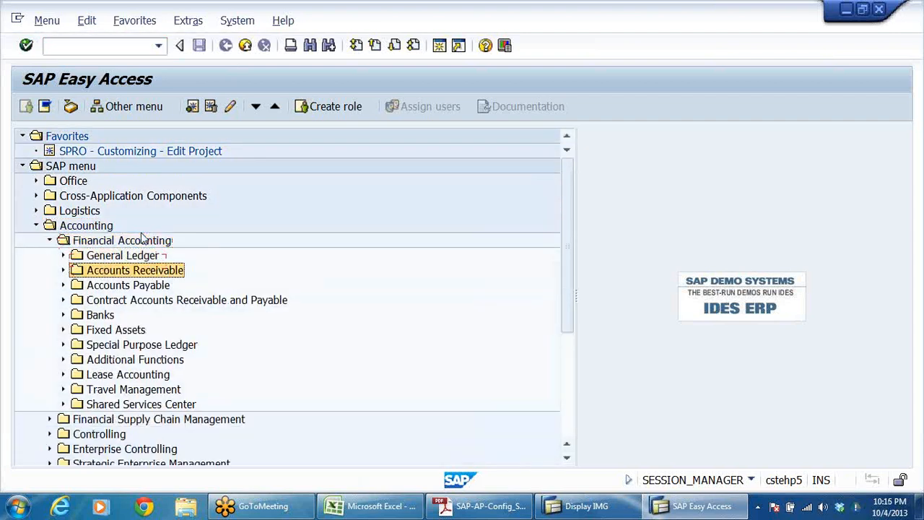
Step: Start the FK01 vendor creation transaction from the Accounts Payable master records
key(Right)
key(Down)
key(Down)
key(Down)
key(Down)
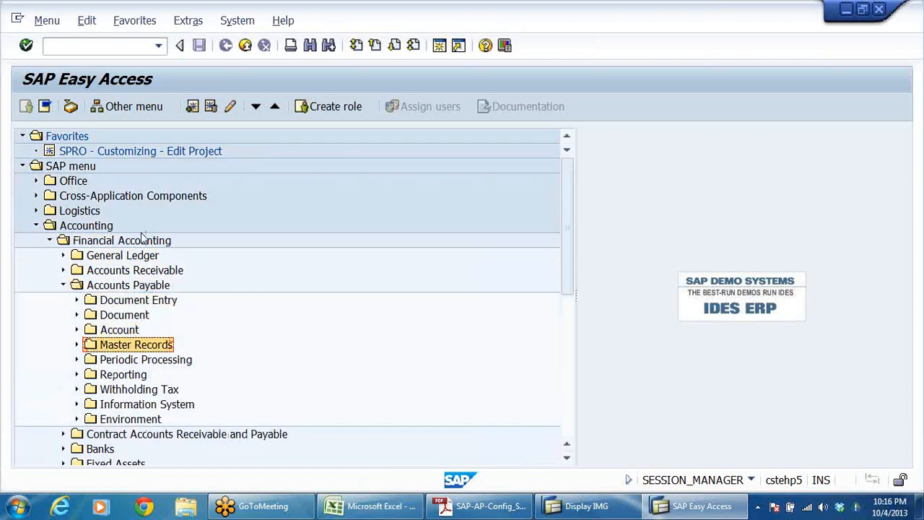
key(Right)
key(Down)
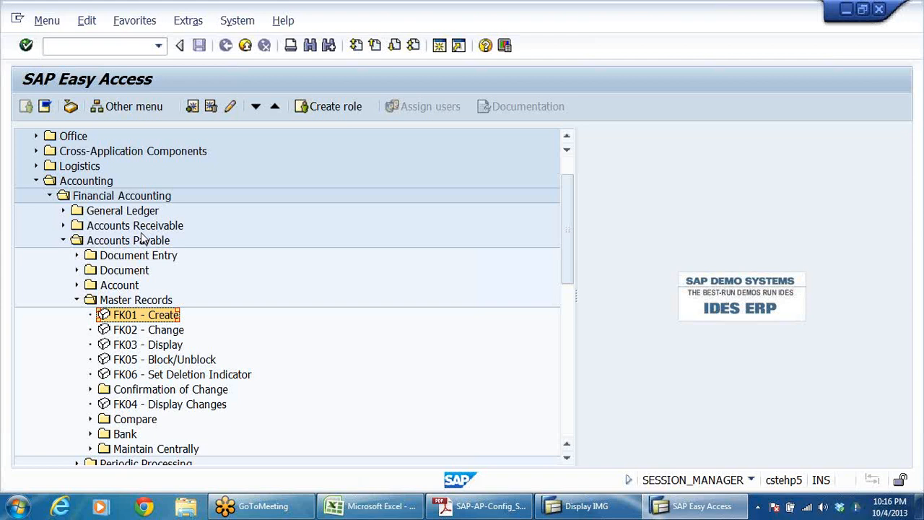
double_click(144, 316)
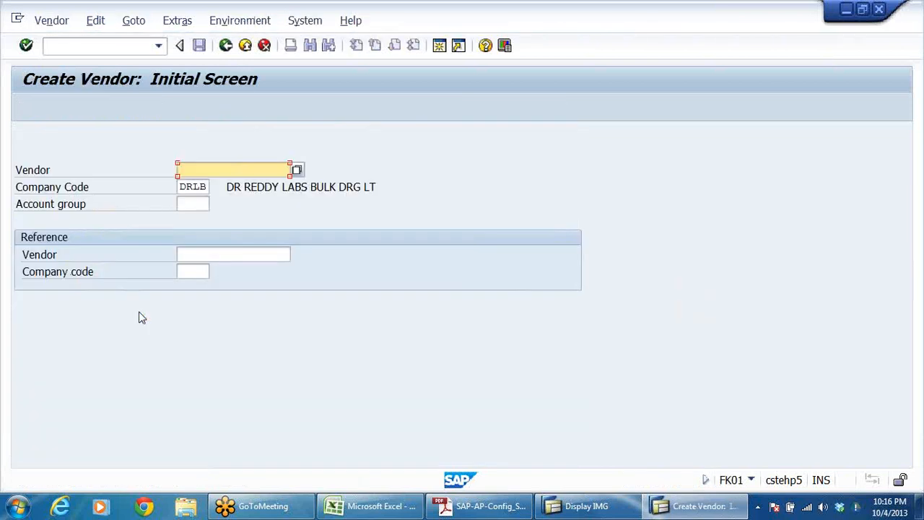
Step: Assign account group DRSV for service vendors to the new vendor in company code DRLB and continue to the address data
click(180, 206)
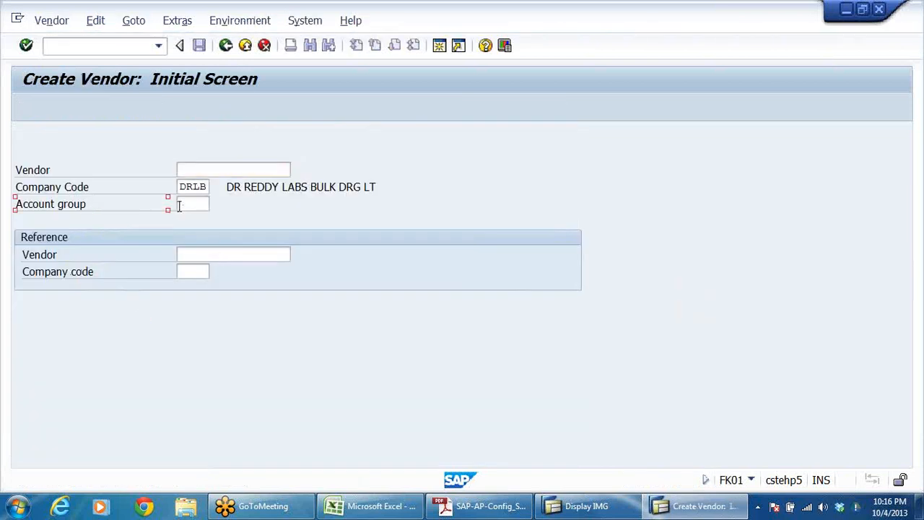
click(216, 204)
click(209, 304)
click(207, 330)
click(332, 330)
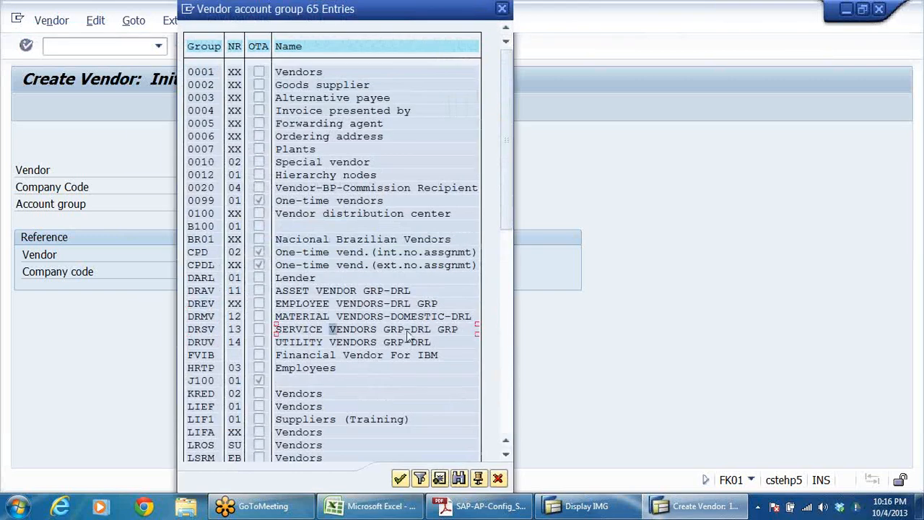
click(455, 332)
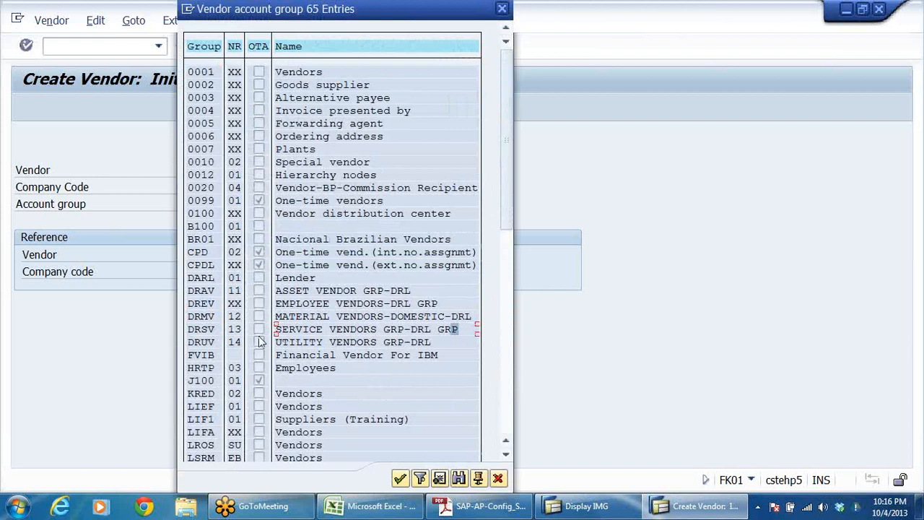
double_click(210, 329)
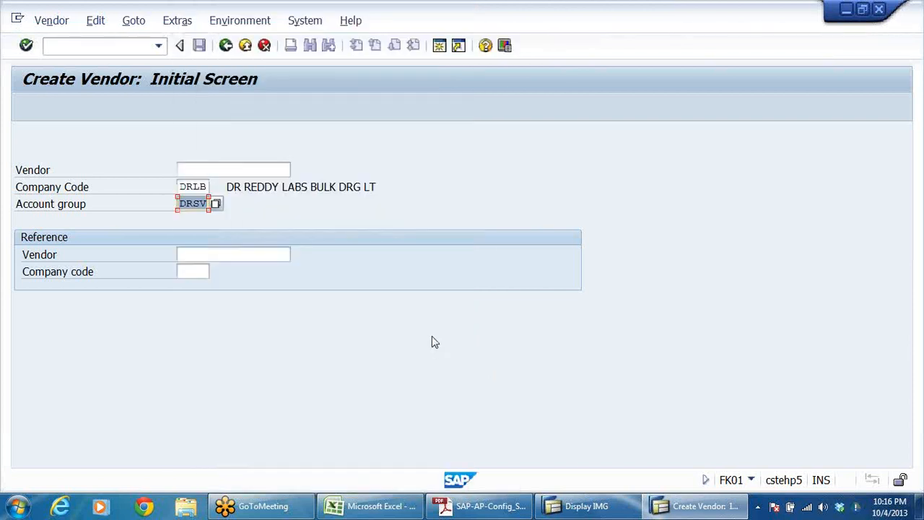
key(Return)
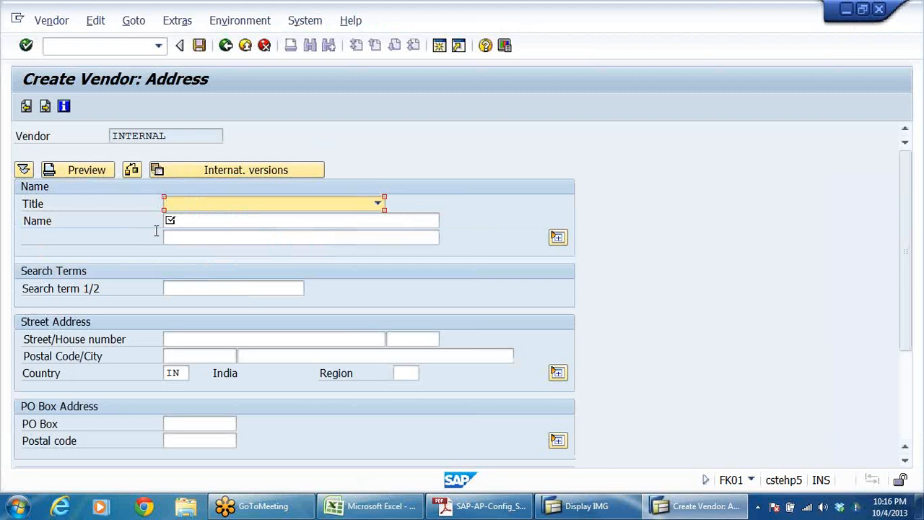
Step: Enter MEHTA &CO - LEGAL ADVISORS as the vendor's name
click(186, 222)
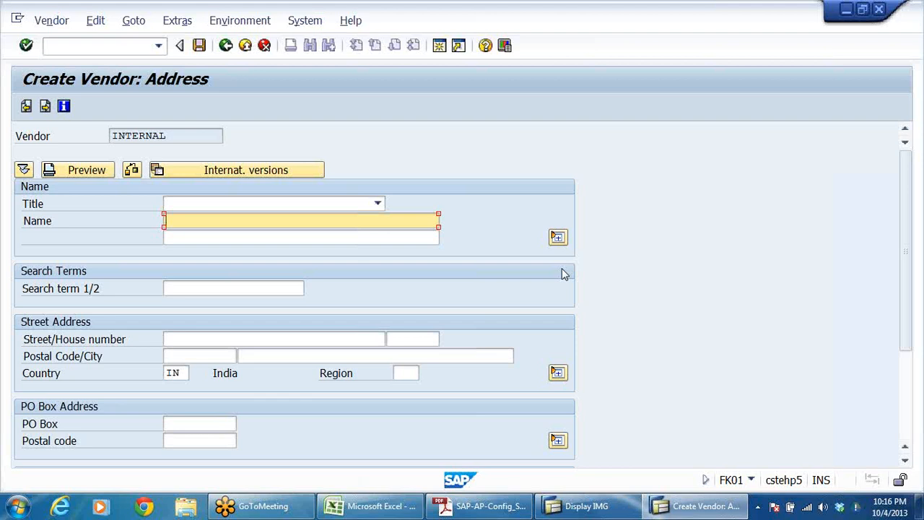
text(MEHTA &co)
key(BackSpace)
key(BackSpace)
text(CO - LEGAL ADVISORS)
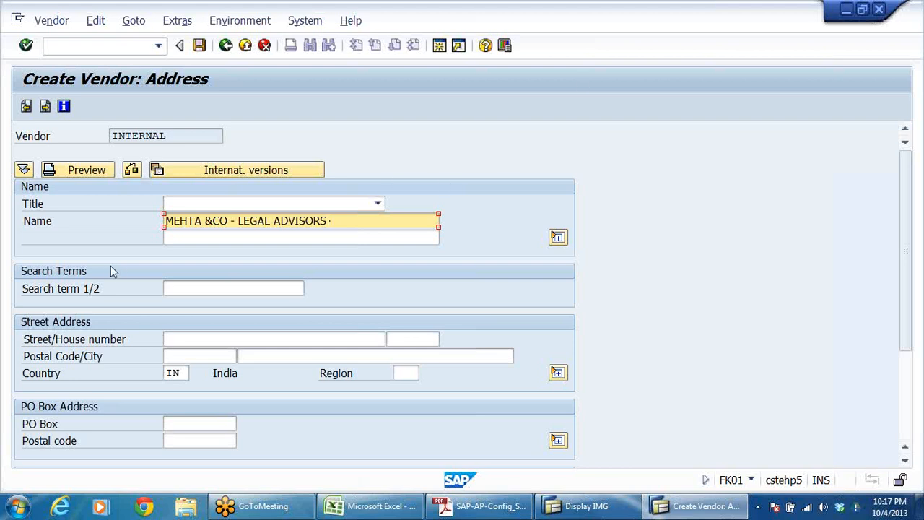
Step: Copy MEHTA &CO from the vendor name into the first search term
click(195, 286)
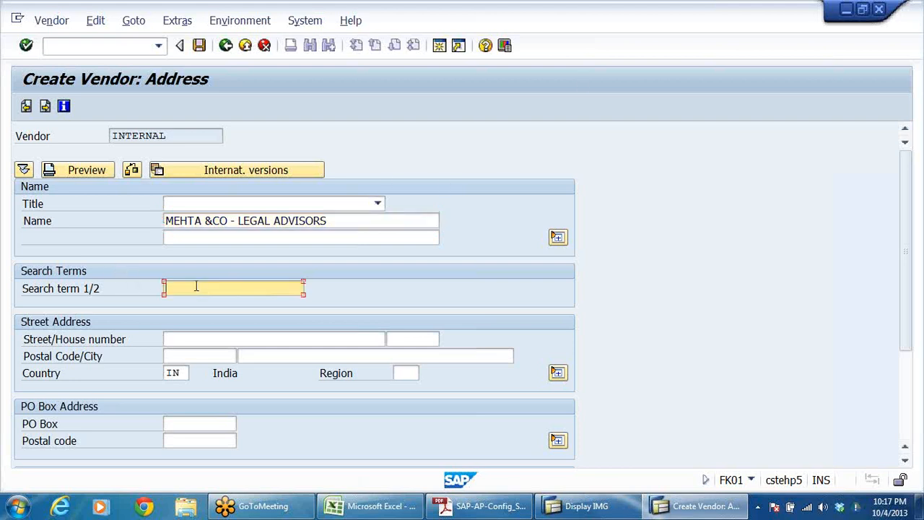
click(226, 221)
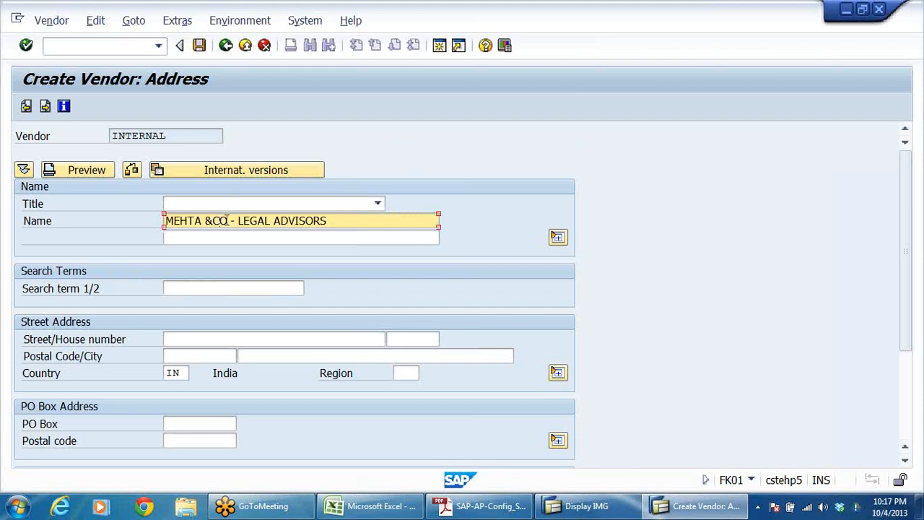
drag(228, 221, 149, 234)
key(ctrl+c)
click(392, 289)
click(272, 288)
key(ctrl+v)
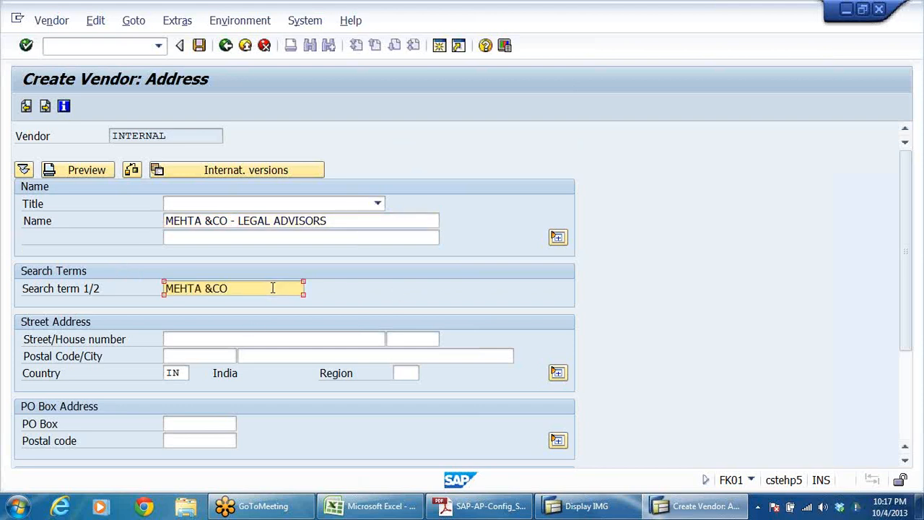
Step: Fill in the vendor's postal code and city and proceed to the company code accounting information
click(220, 356)
click(214, 368)
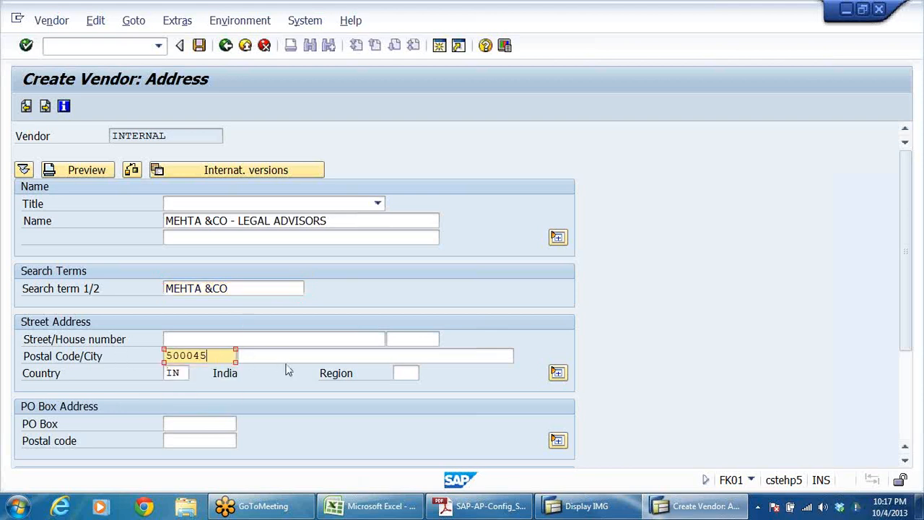
click(293, 357)
click(296, 371)
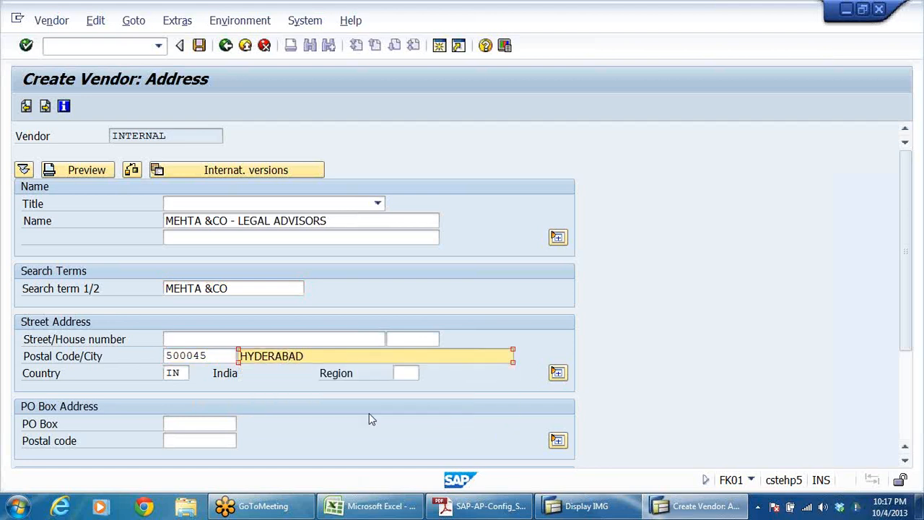
scroll(369, 419, down, 3)
scroll(330, 303, up, 3)
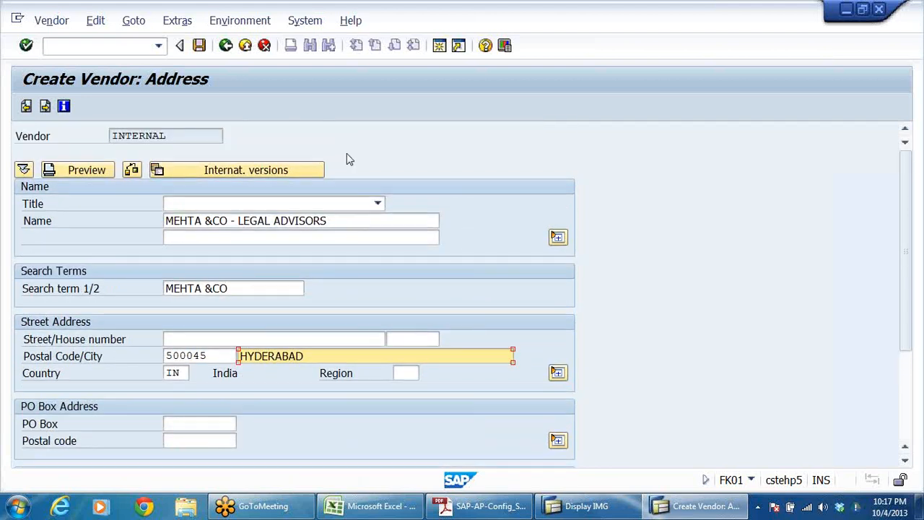
key(Return)
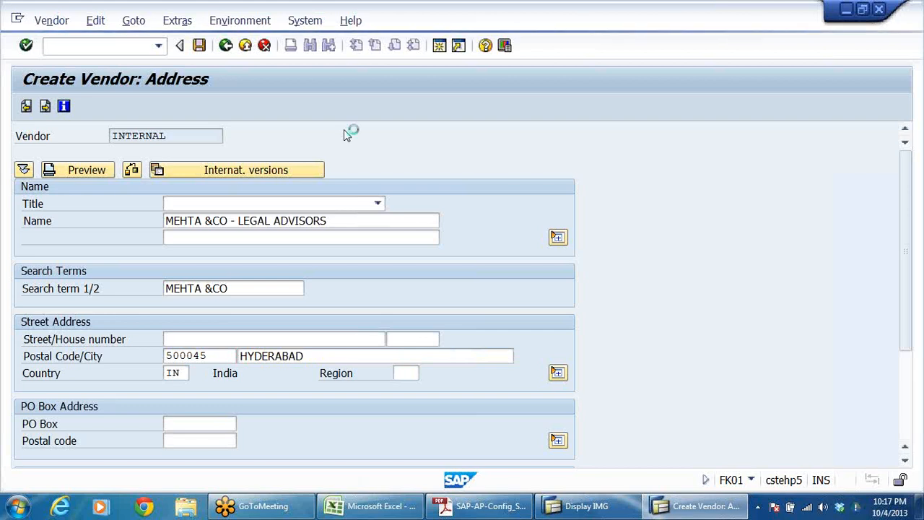
key(Return)
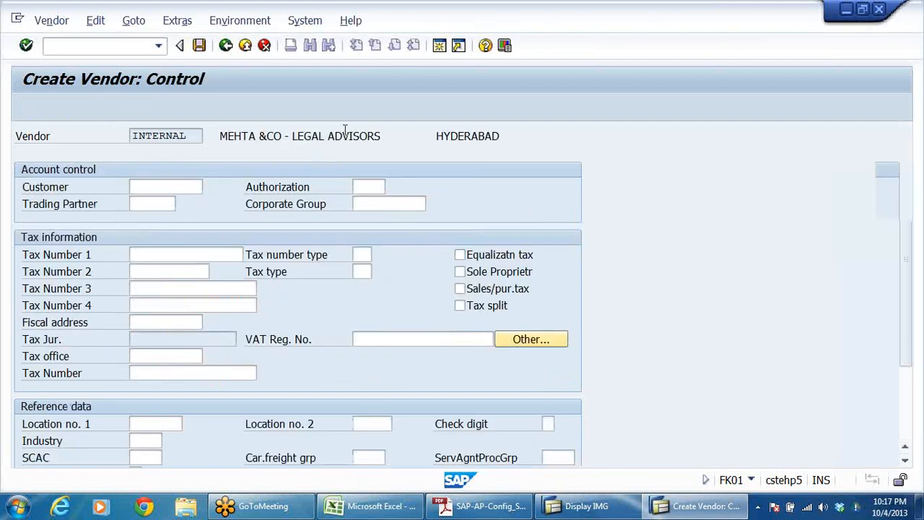
key(Return)
key(Return)
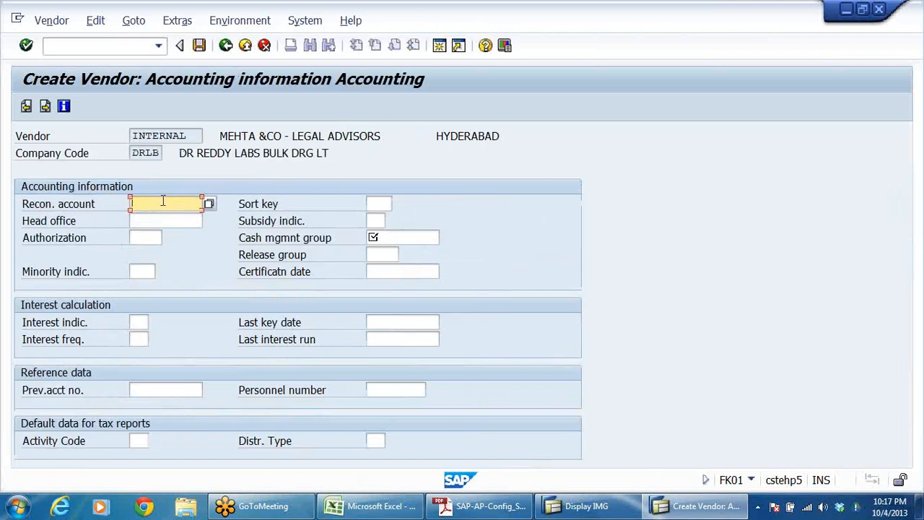
Step: Choose 101202, the service vendors account, as the vendor's reconciliation account
click(210, 204)
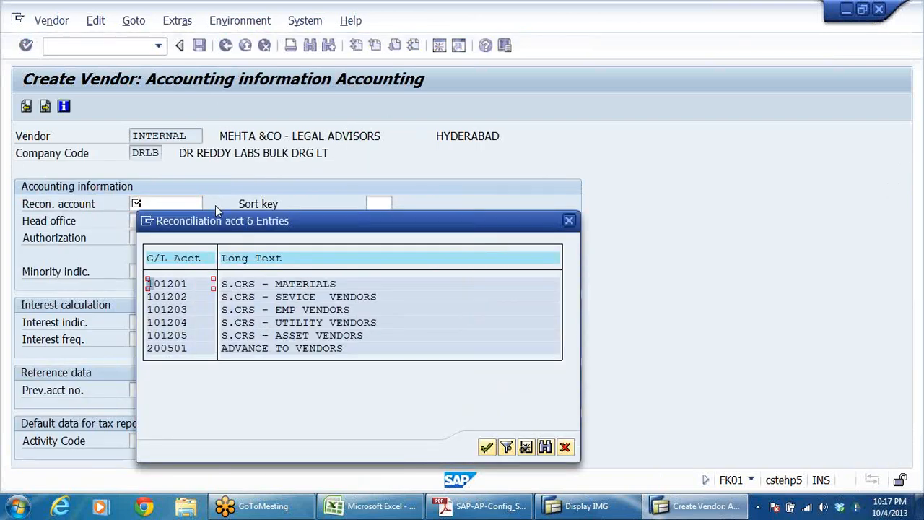
click(293, 336)
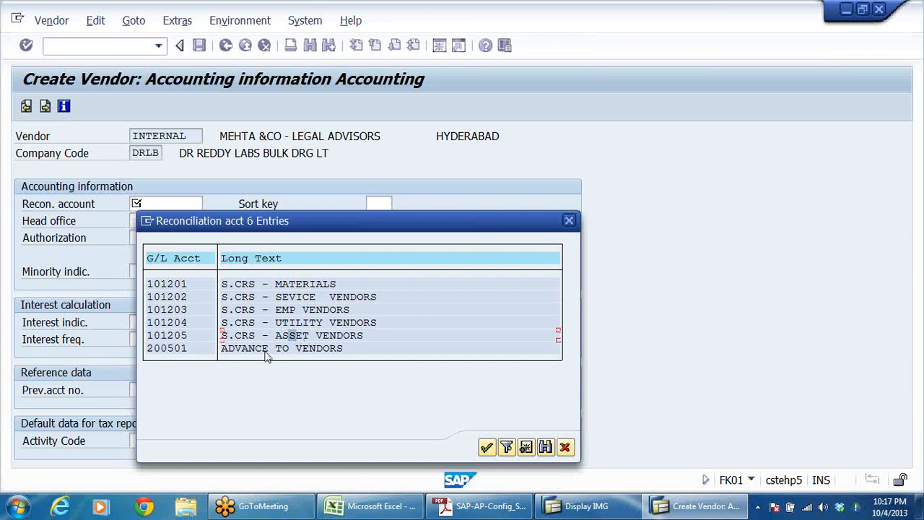
click(292, 297)
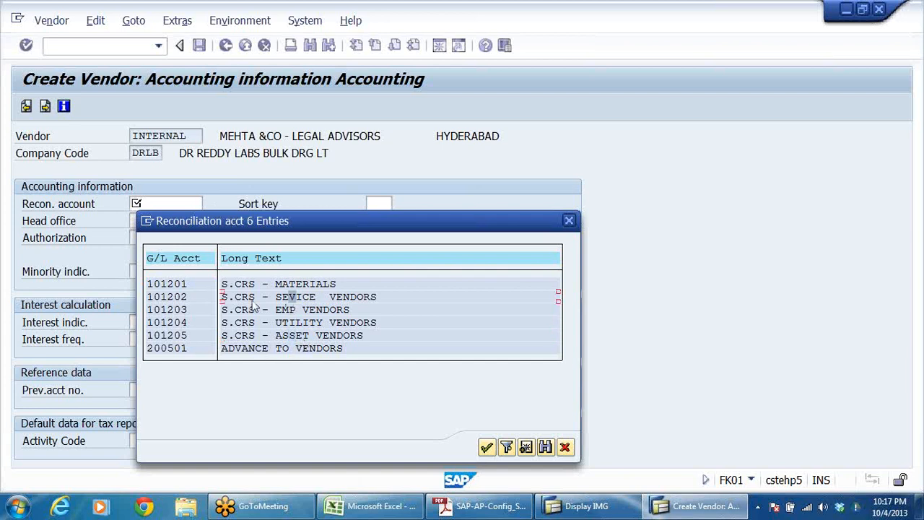
double_click(166, 297)
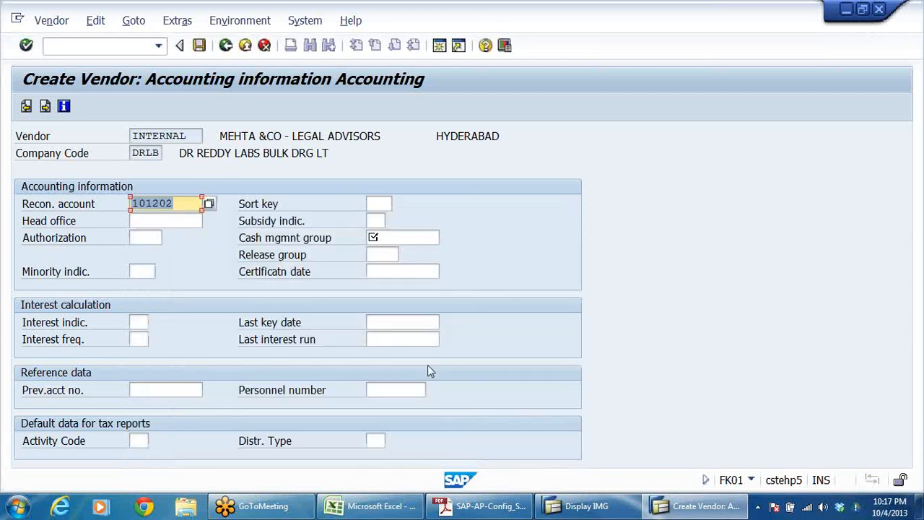
Step: Set the sort key to 001 and the cash management group to A1, and continue to the payment transactions
click(379, 205)
click(377, 214)
click(380, 238)
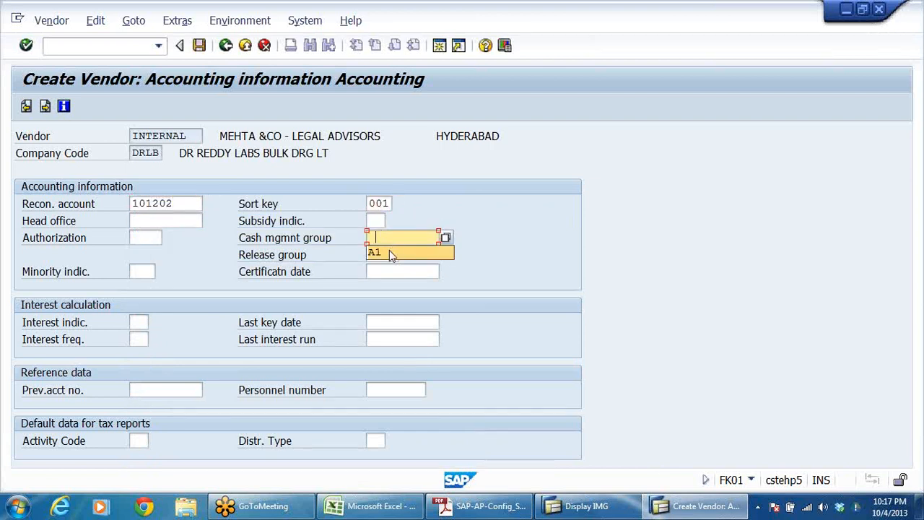
click(389, 251)
click(445, 238)
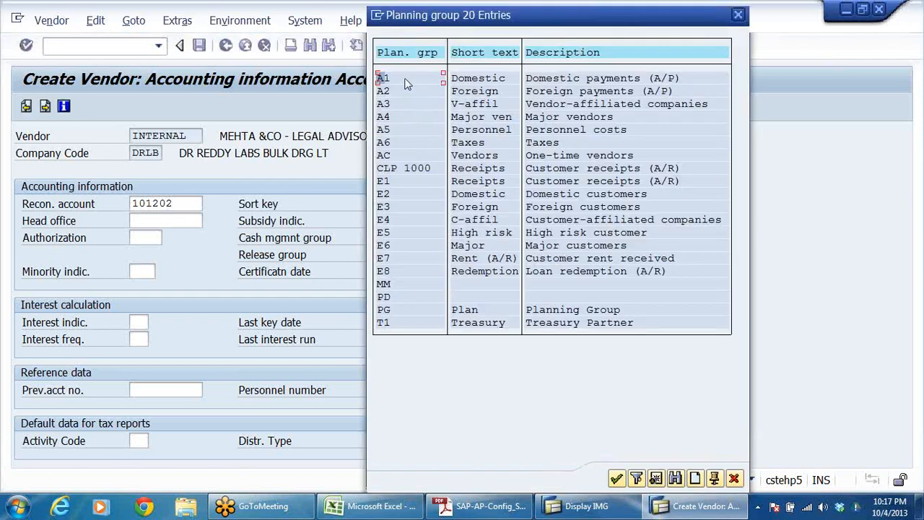
click(405, 79)
double_click(628, 79)
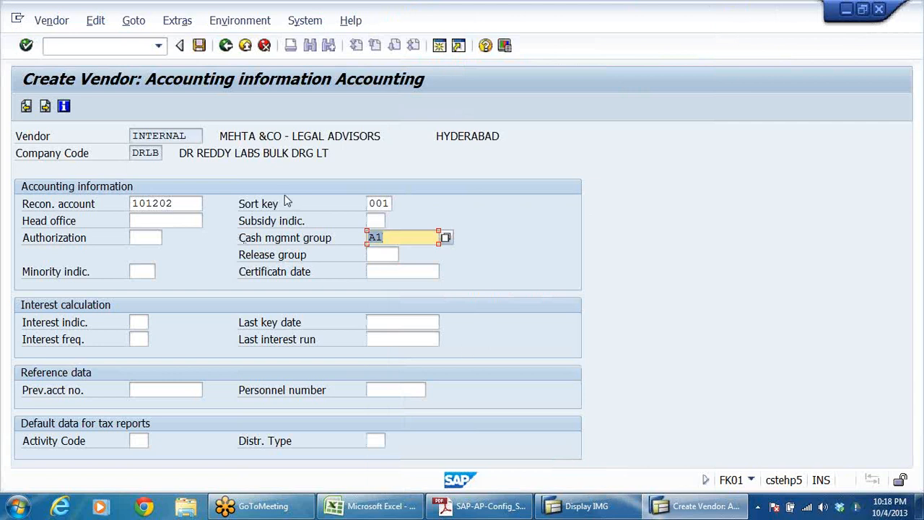
key(Return)
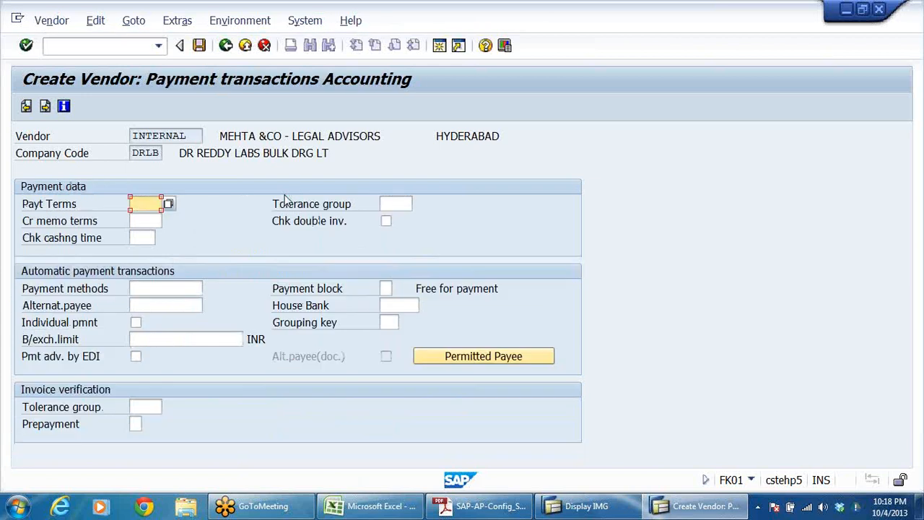
Step: Set the payment terms to 0001 and the tolerance group to DR09, and proceed to the withholding tax data
click(154, 220)
click(394, 208)
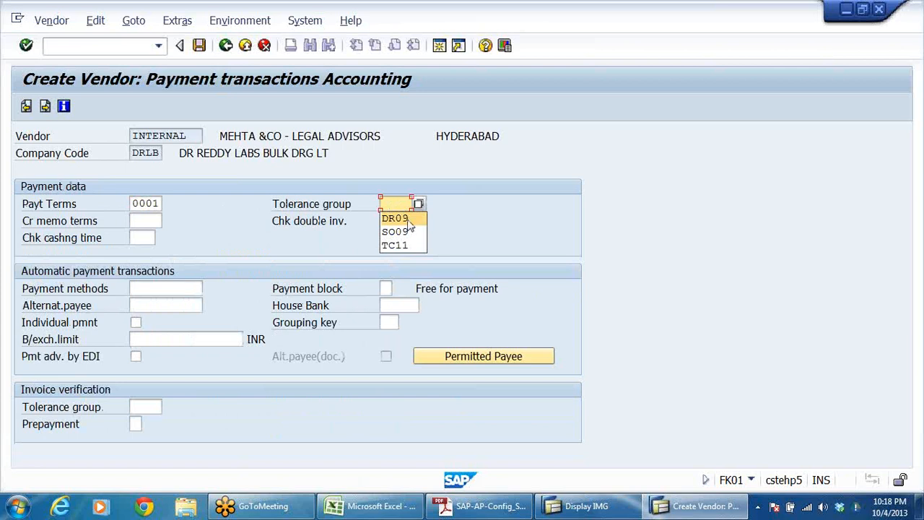
click(395, 218)
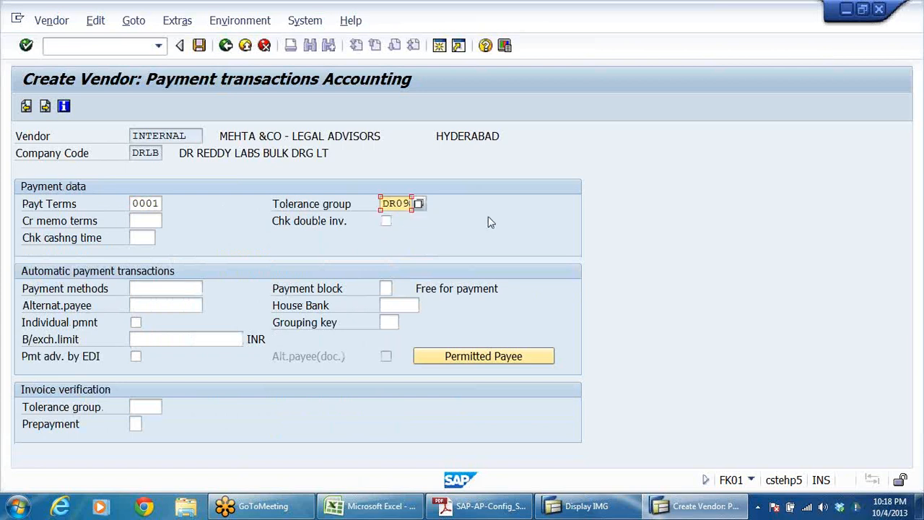
key(Return)
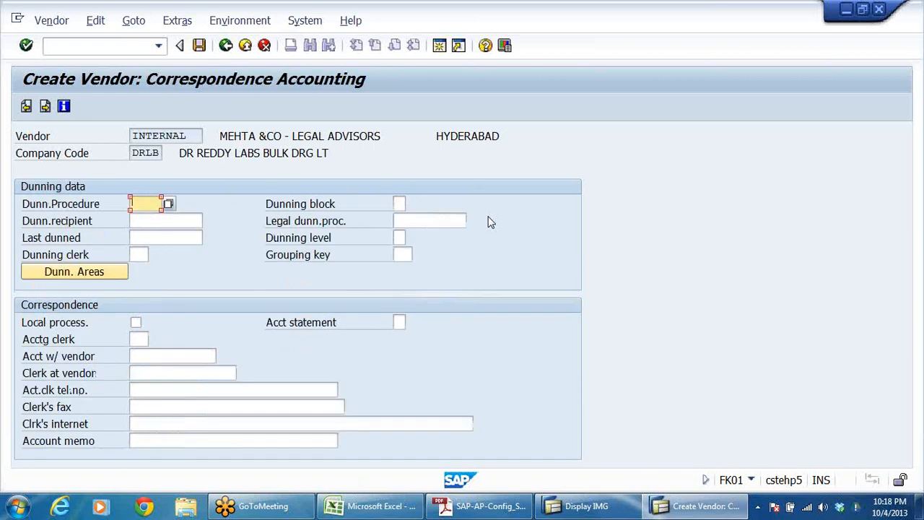
key(Return)
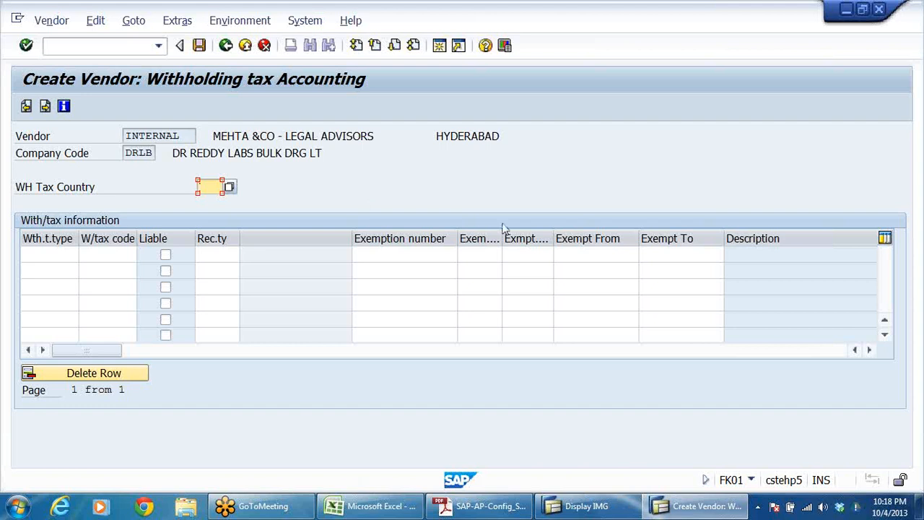
Step: Set the vendor's withholding tax country to IN and choose W1 as the withholding tax type in the first row
click(68, 186)
click(220, 186)
click(61, 252)
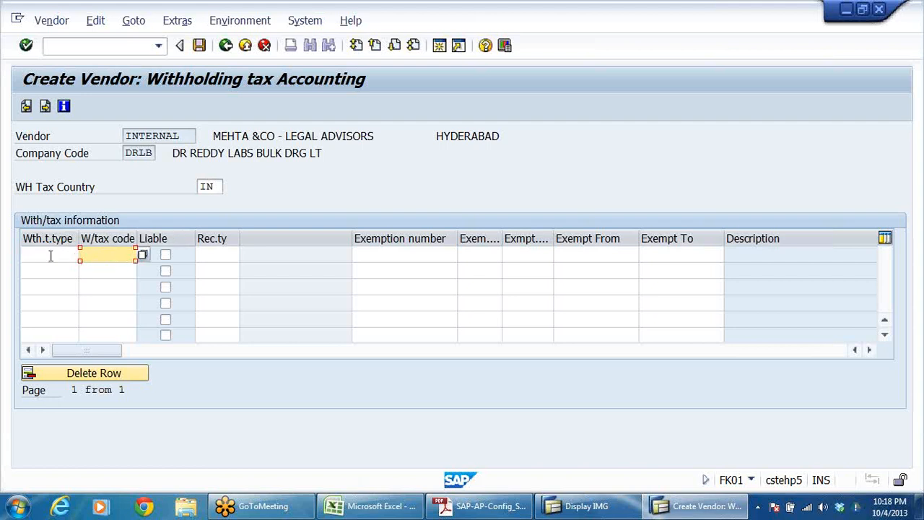
click(85, 254)
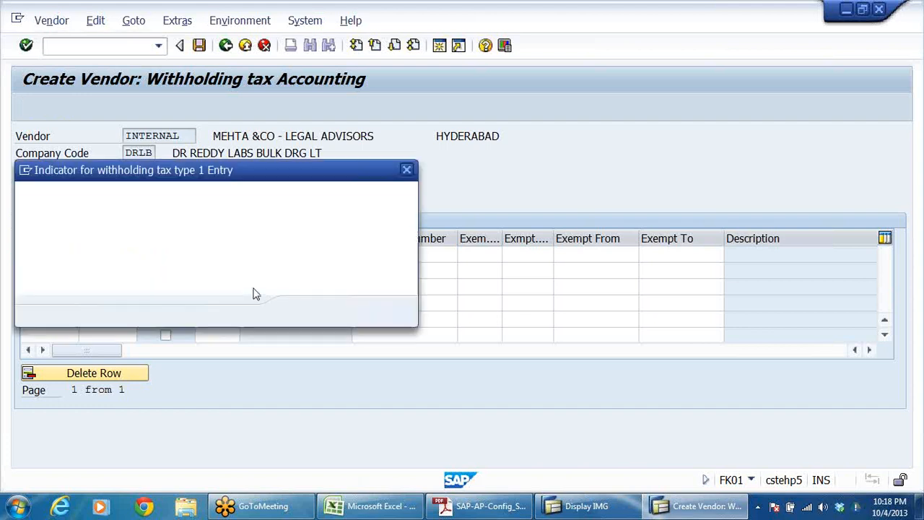
double_click(71, 240)
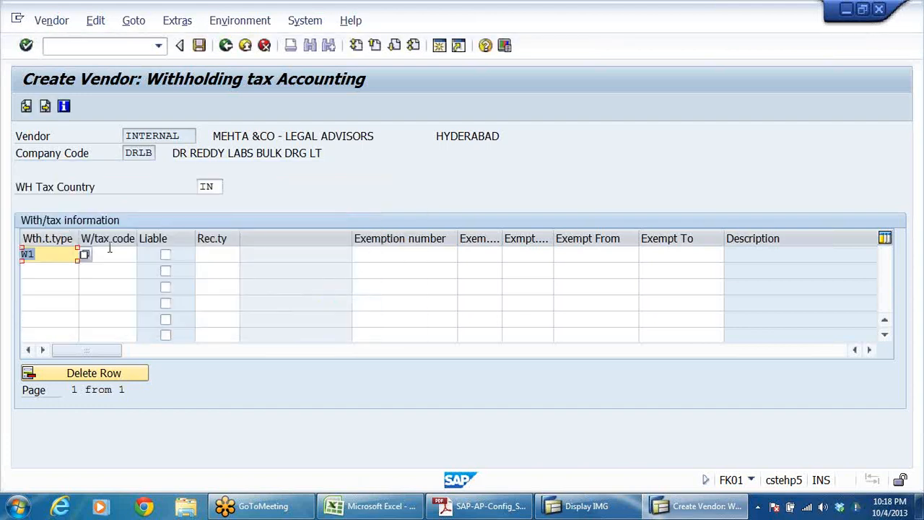
Step: Assign withholding tax code W1 to the W1 row and mark the vendor as liable
click(108, 253)
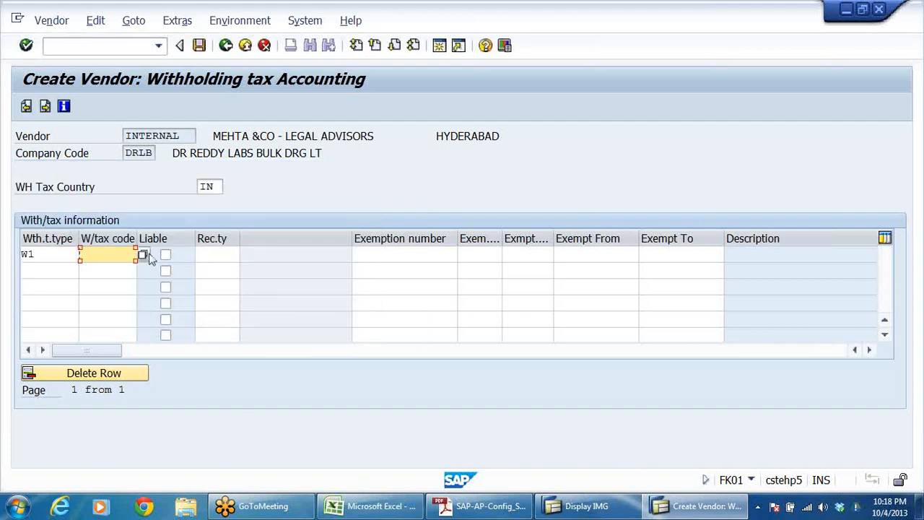
click(130, 254)
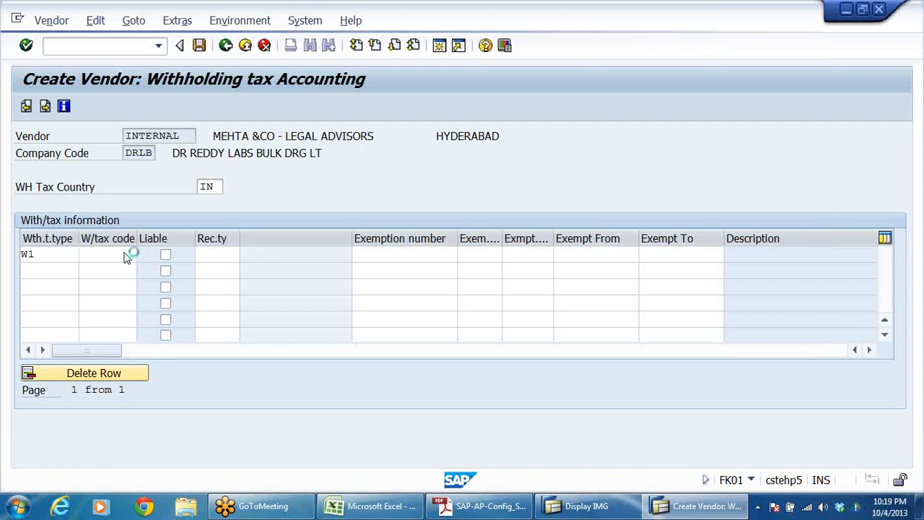
double_click(143, 242)
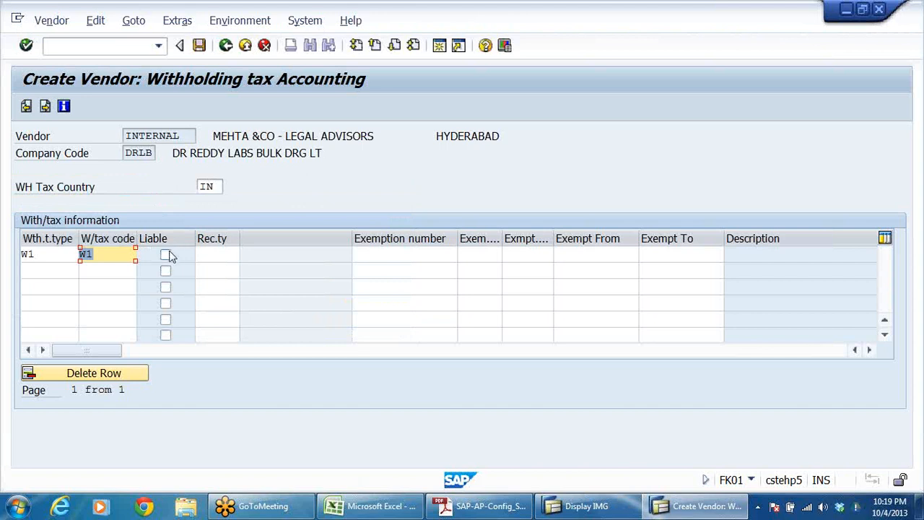
click(166, 255)
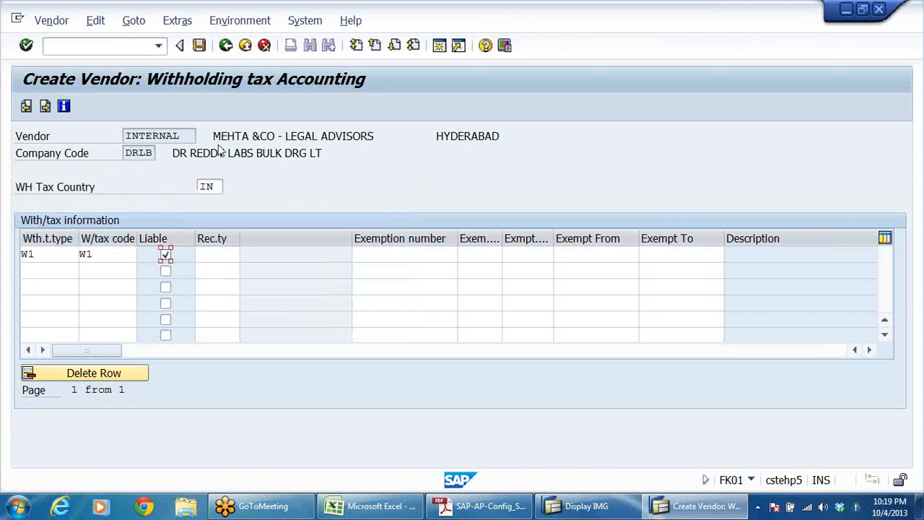
Step: Choose CO, company, as the recipient type for the W1 row and confirm the entry
click(225, 256)
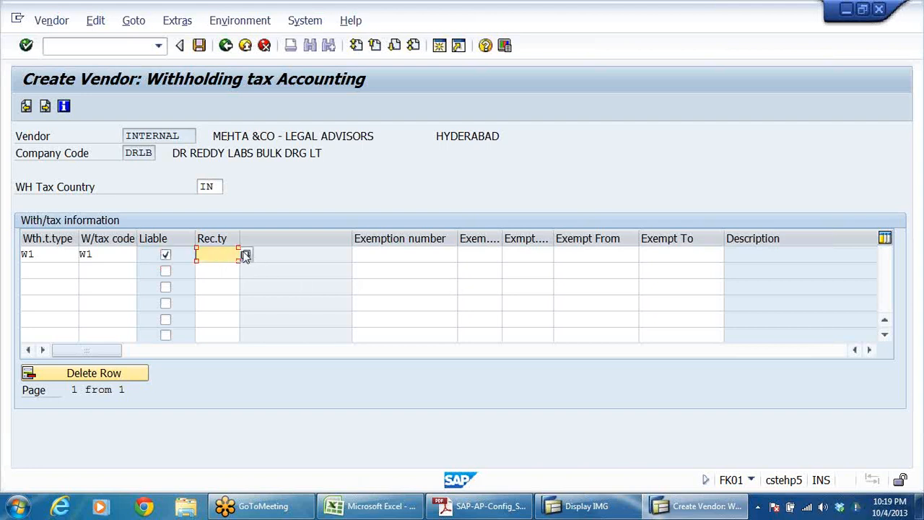
drag(239, 238, 280, 232)
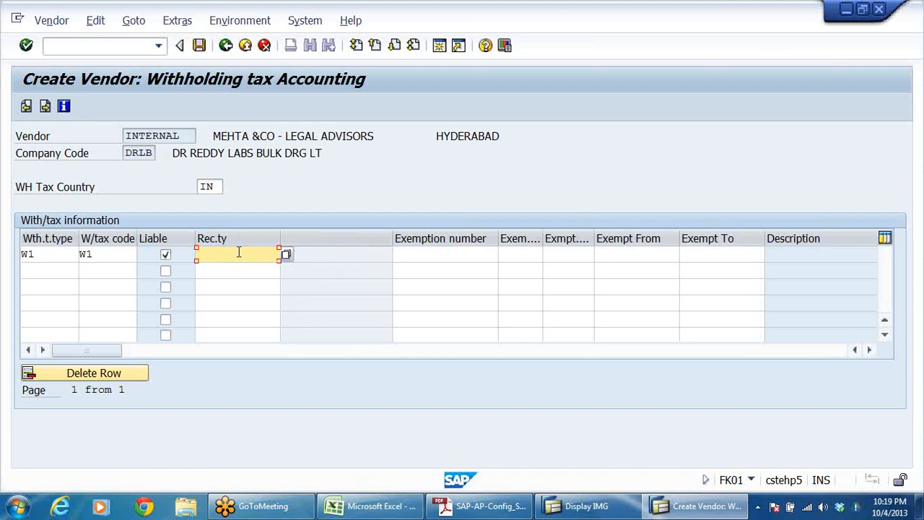
click(261, 285)
click(261, 254)
click(286, 257)
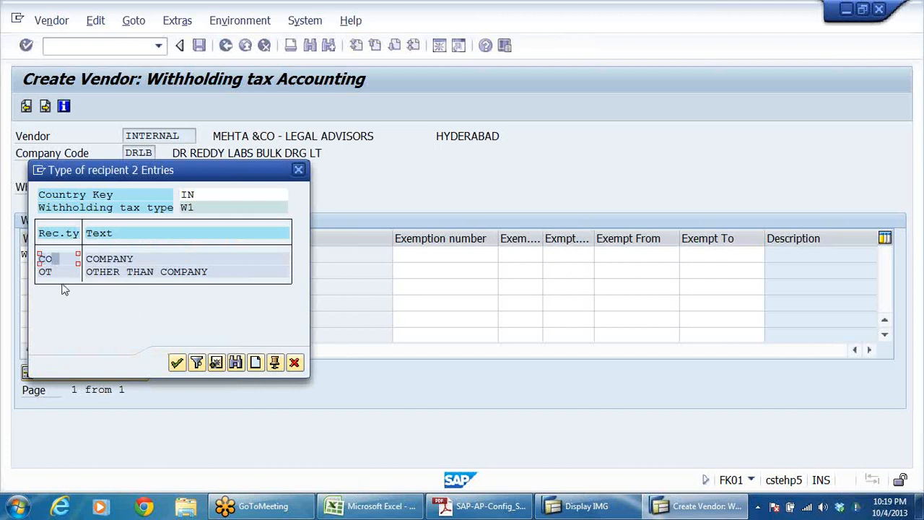
double_click(56, 259)
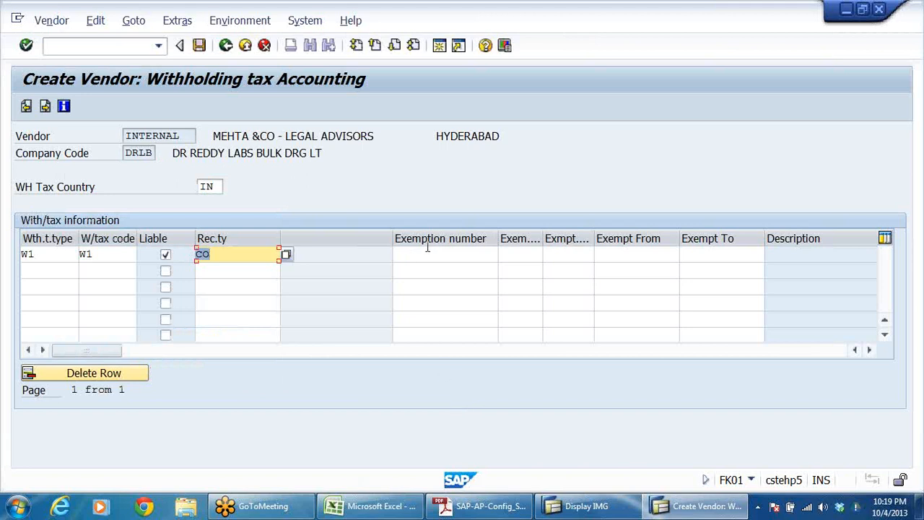
key(Return)
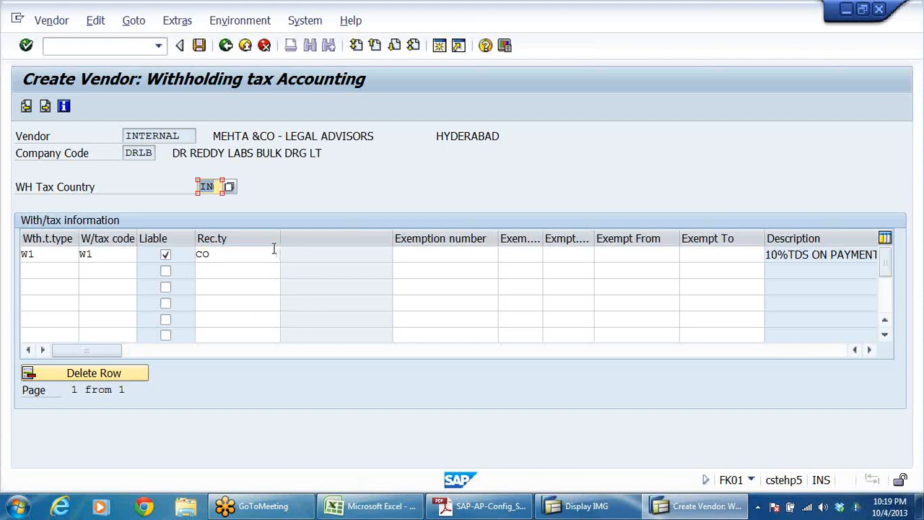
Step: Narrow the recipient type, blank and Exempt To columns of the withholding tax table and save the vendor
drag(280, 241, 233, 241)
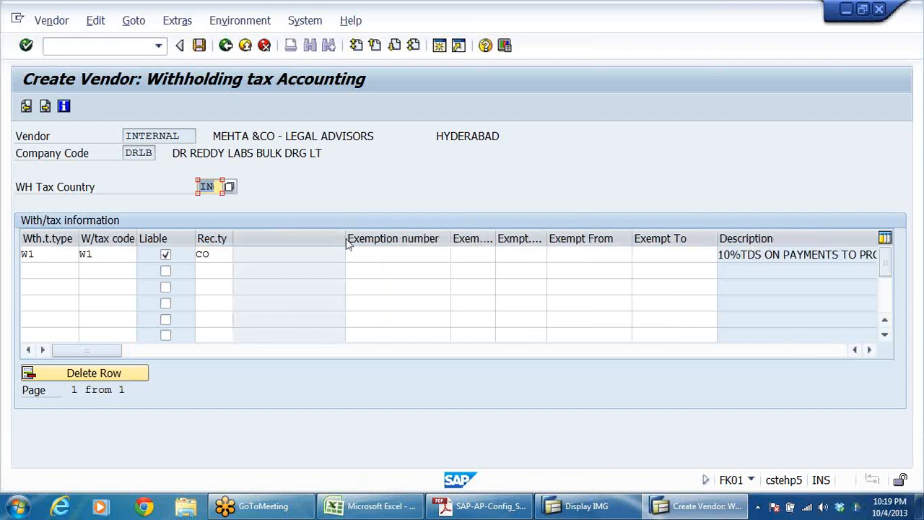
drag(344, 239, 278, 237)
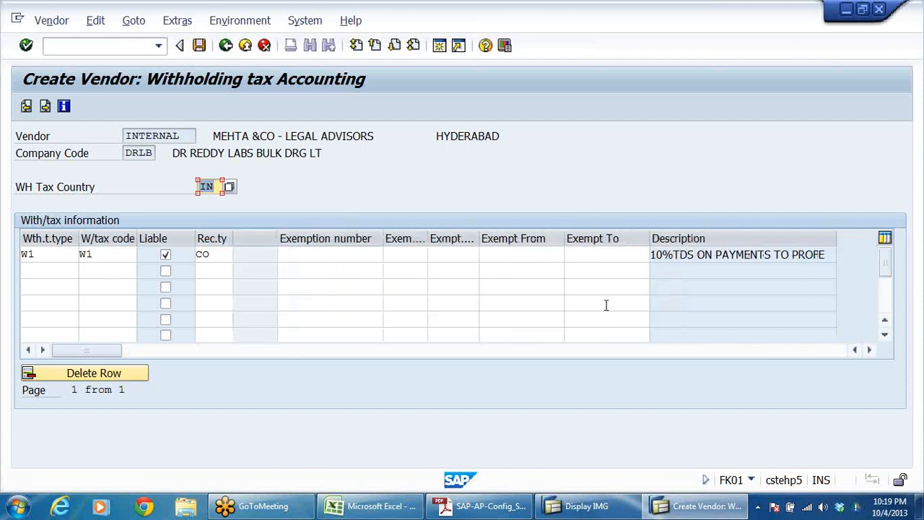
drag(644, 237, 610, 236)
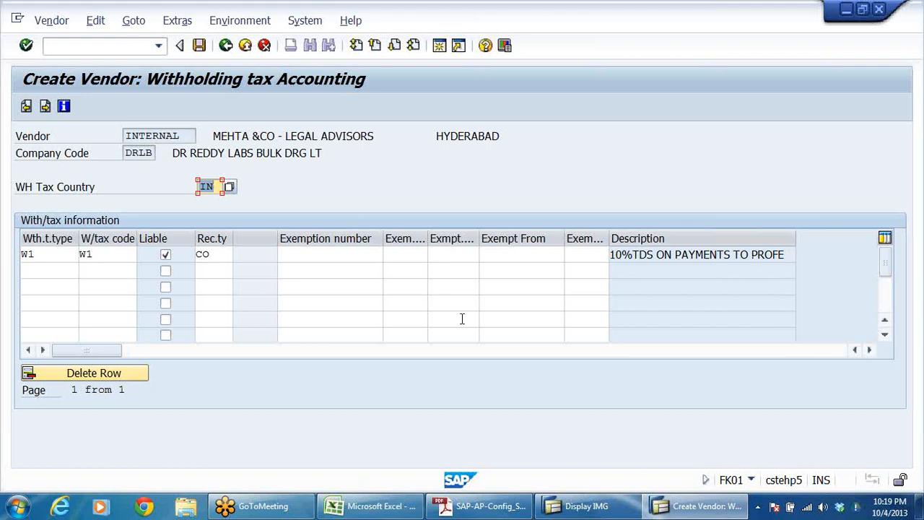
click(200, 45)
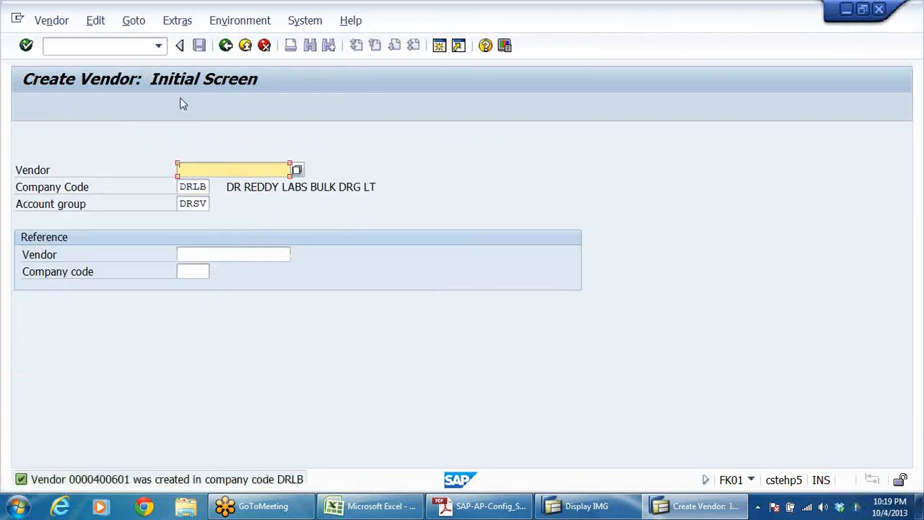
Step: Leave vendor creation and open the address data of the newly created vendor in company code DRLB for changing
click(244, 46)
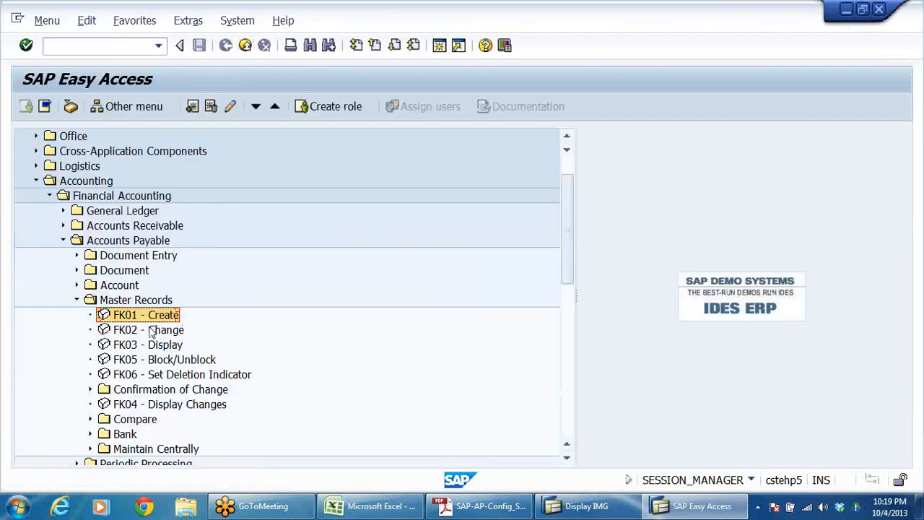
click(151, 330)
double_click(151, 330)
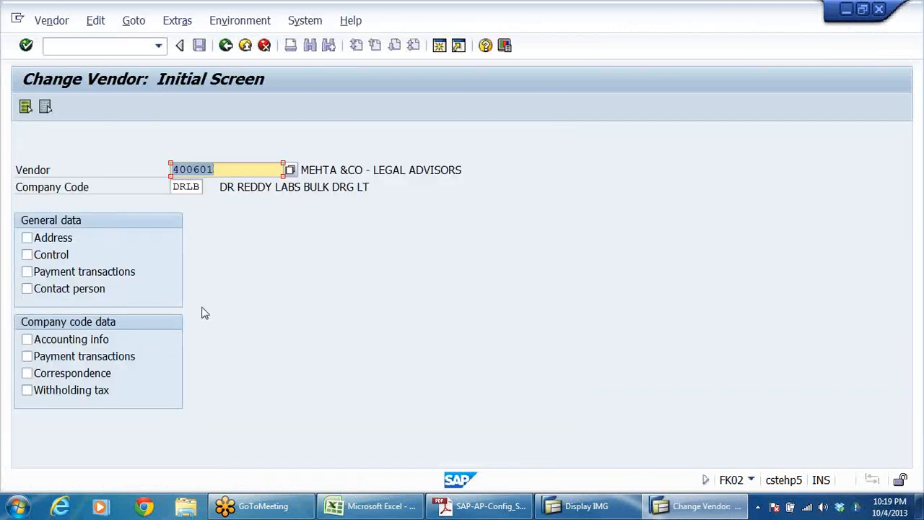
click(49, 242)
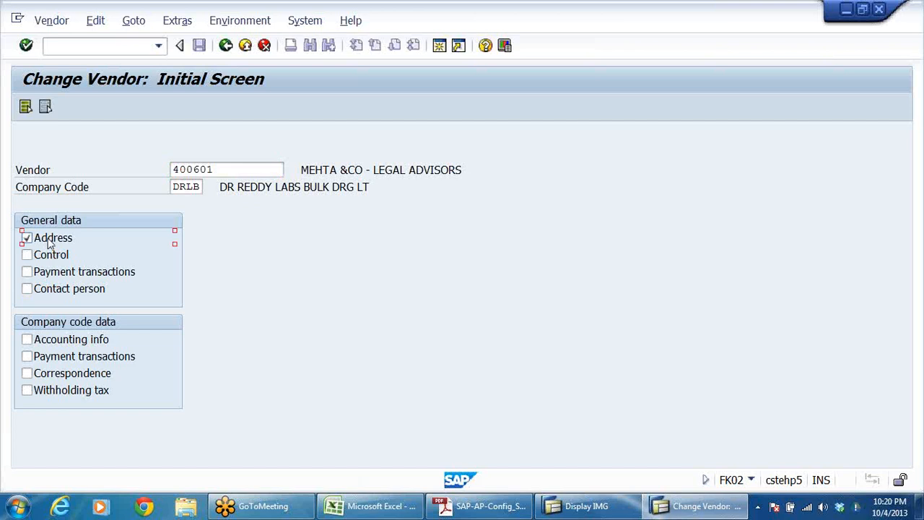
key(Return)
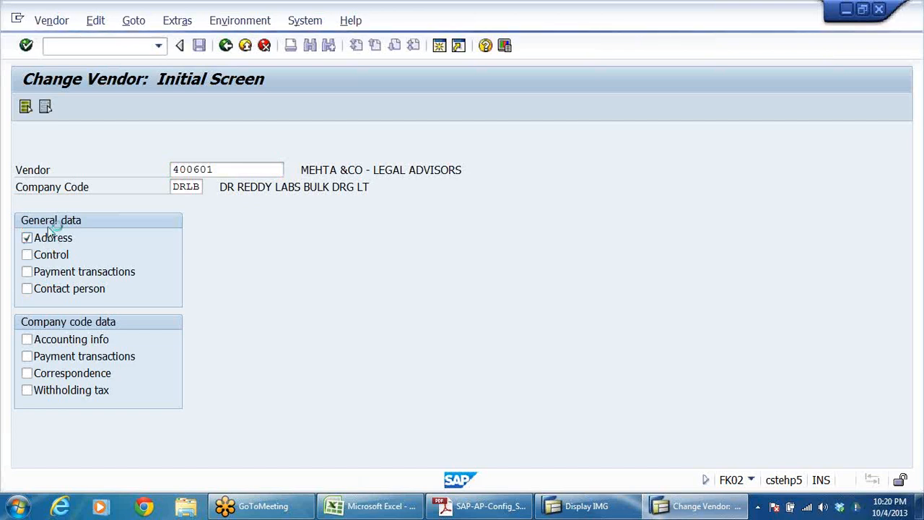
Step: Set the vendor's title to Company and save the change
click(378, 203)
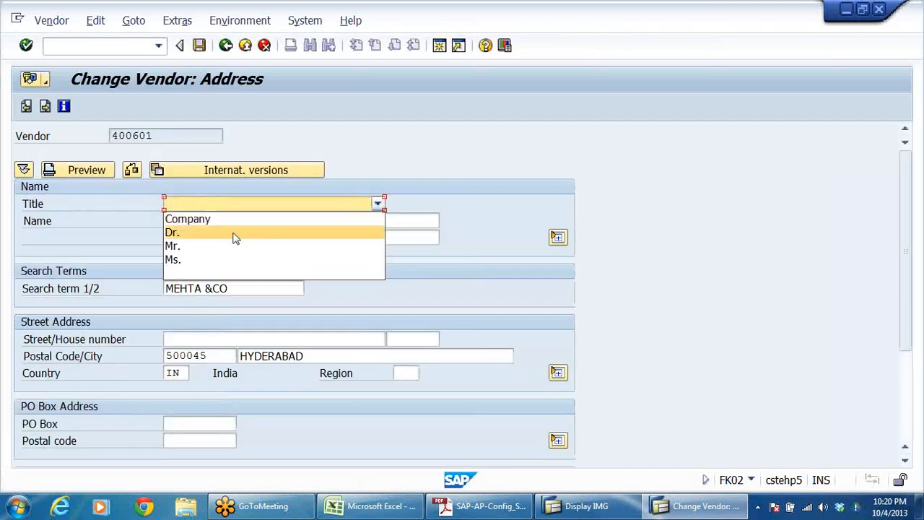
click(224, 223)
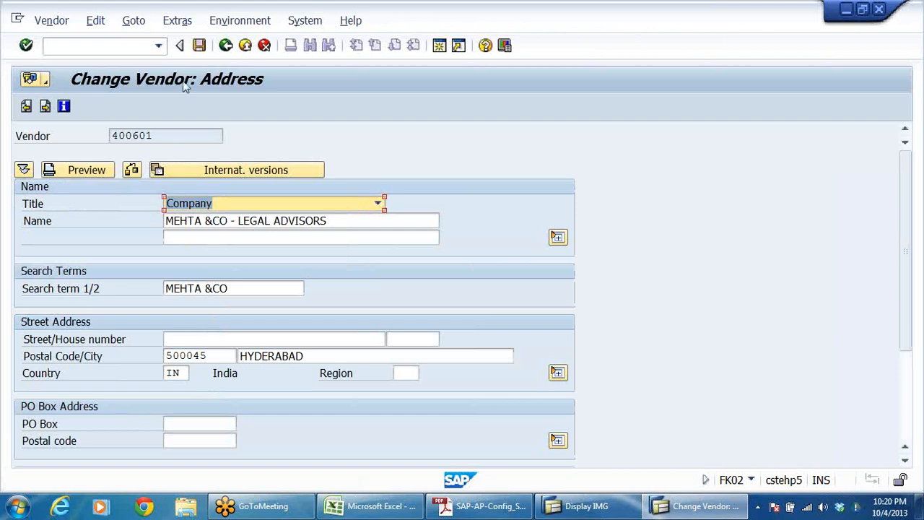
click(199, 46)
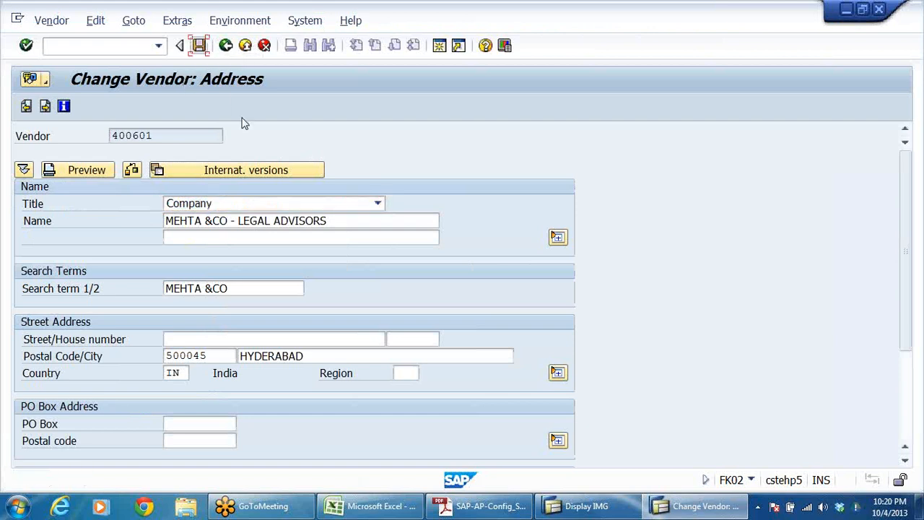
click(199, 45)
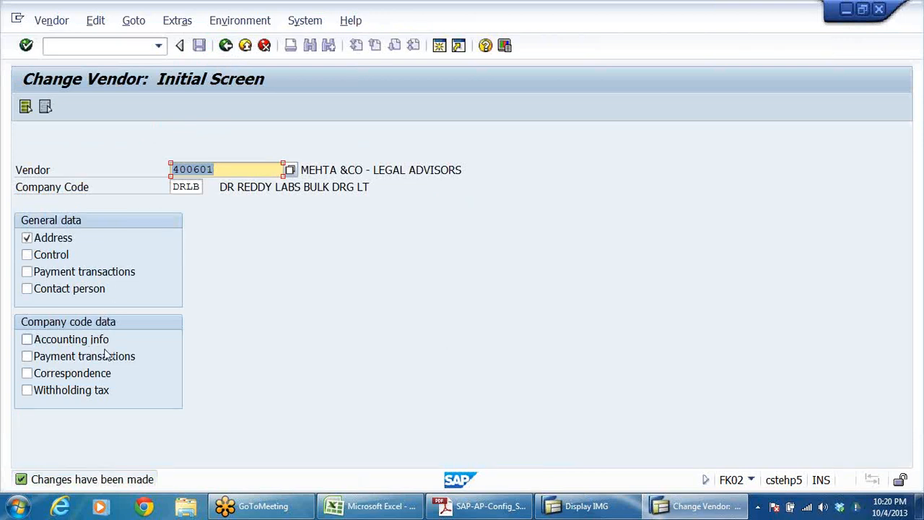
Step: Leave the vendor change transaction and open central G/L account maintenance with transaction FS00
click(226, 46)
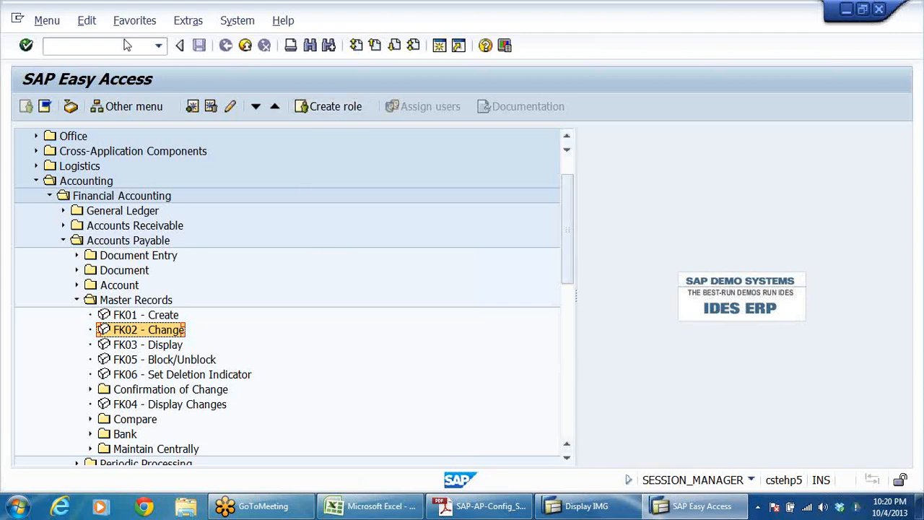
click(158, 45)
click(58, 63)
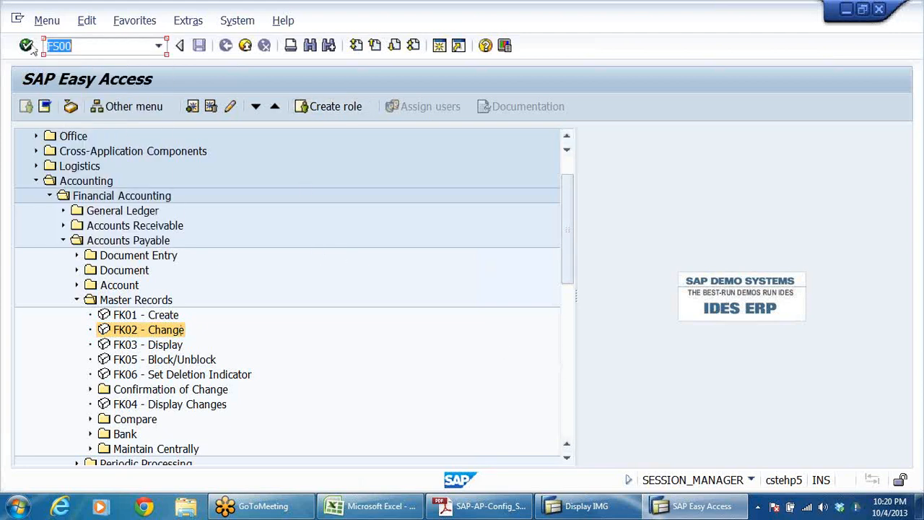
key(Return)
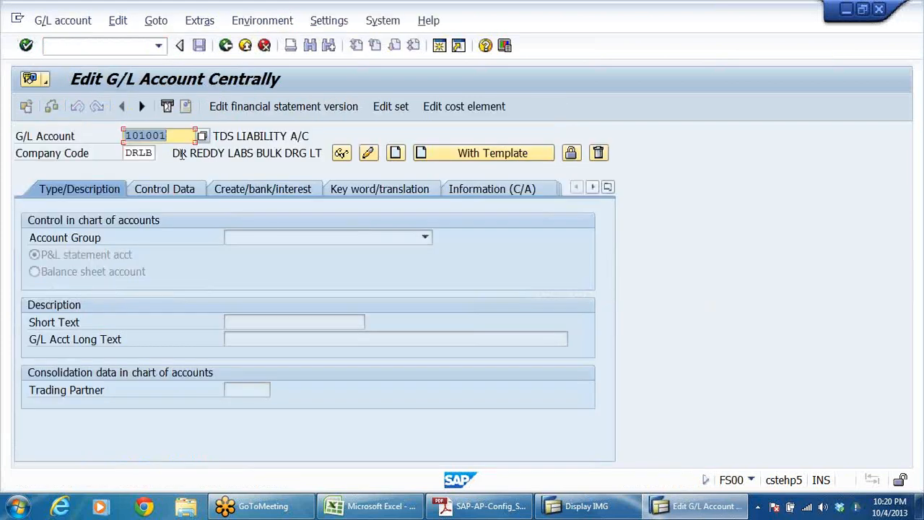
Step: Check the G/L account numbers already used in company code DRLB and enter 400306 as the G/L account
click(202, 136)
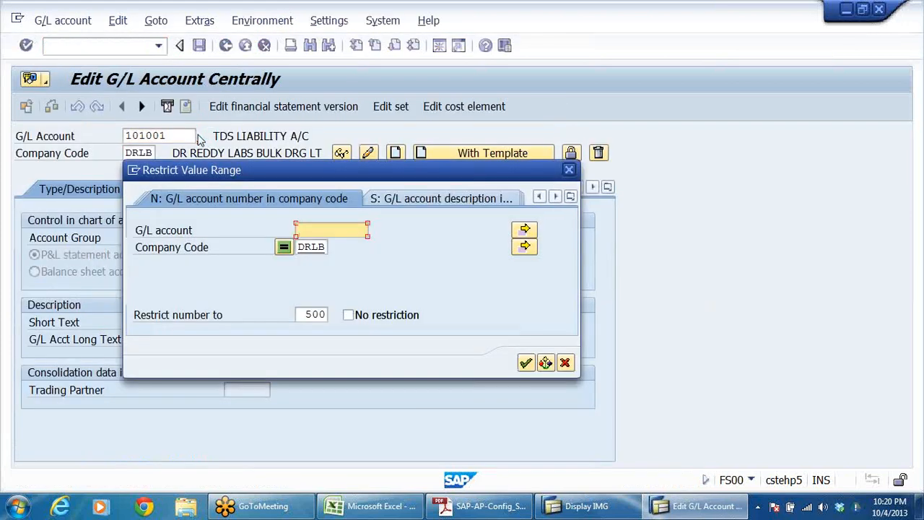
key(Return)
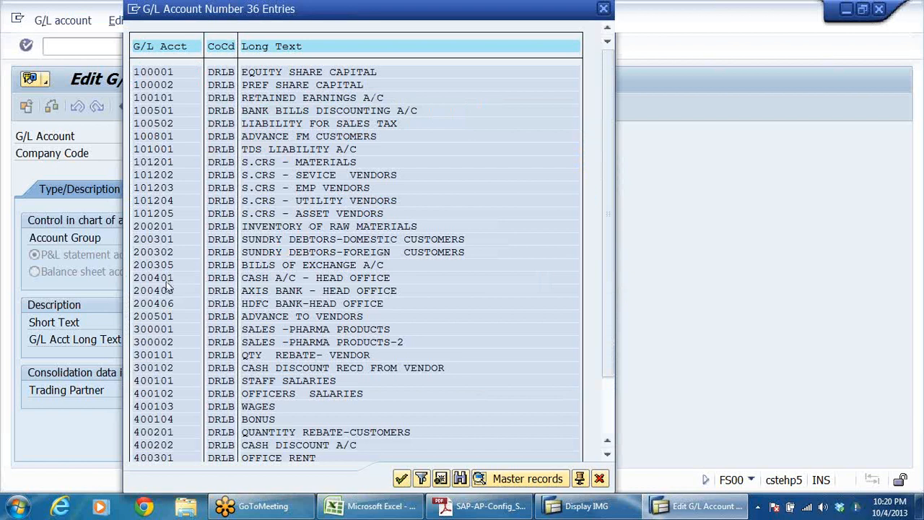
scroll(170, 289, down, 1)
scroll(173, 361, down, 1)
click(271, 381)
scroll(312, 406, down, 1)
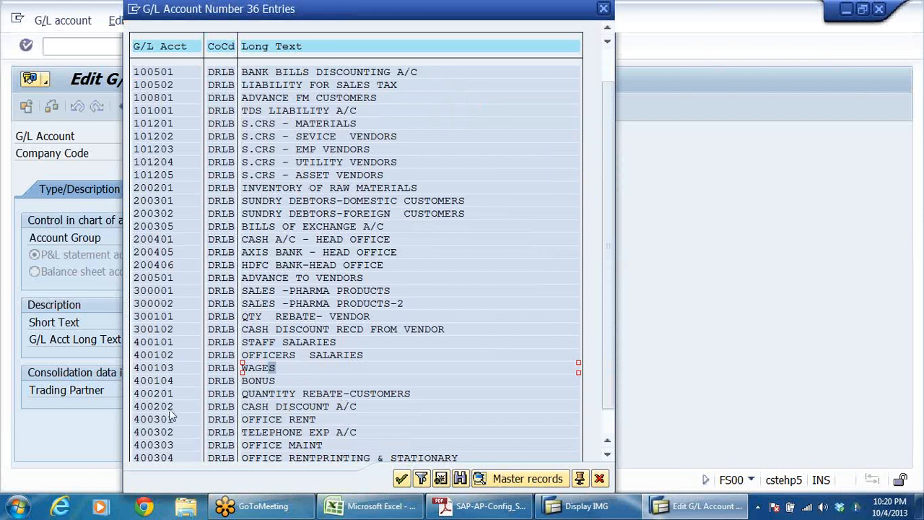
scroll(172, 416, down, 3)
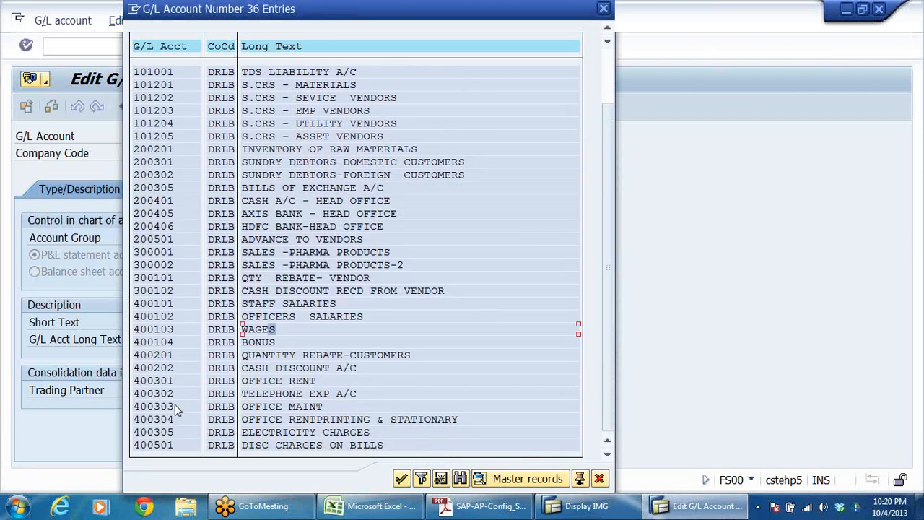
click(179, 420)
click(177, 433)
click(599, 480)
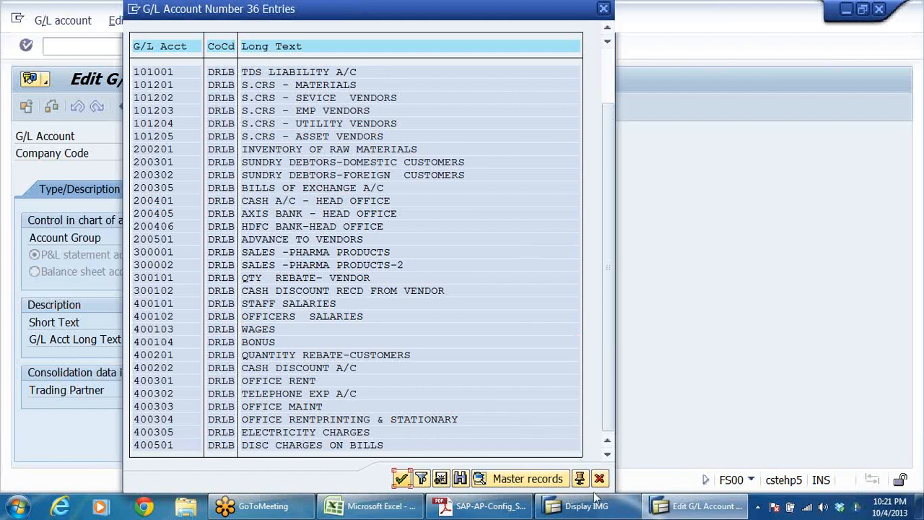
click(599, 478)
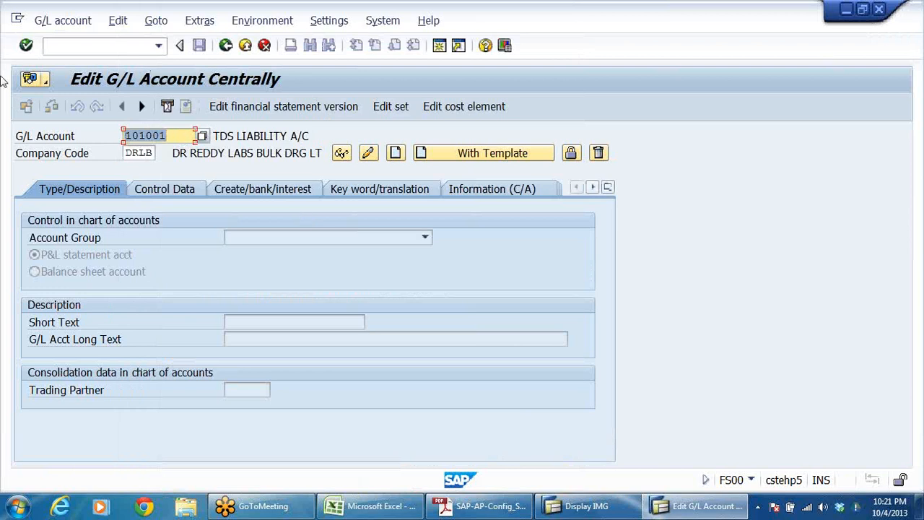
text(400306)
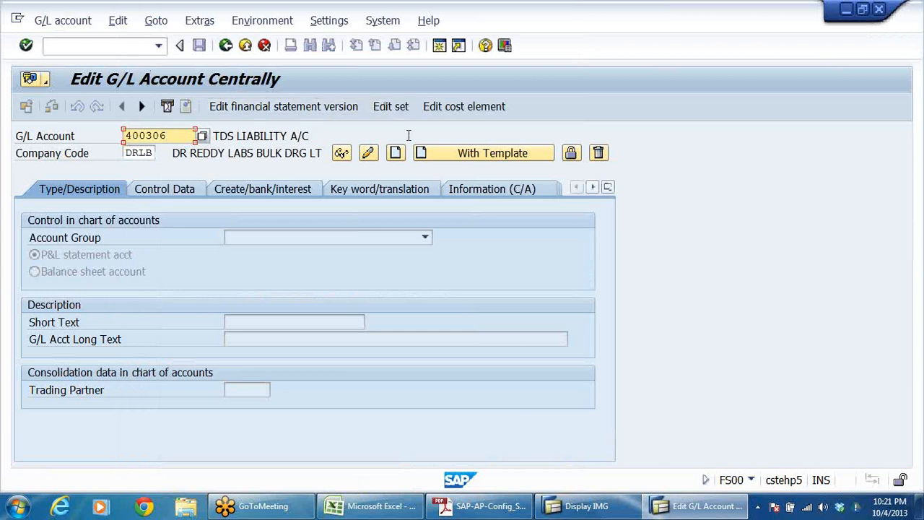
Step: Create G/L account 400306 in company code DRLB using account 400301 of company code DRLB as the template
click(458, 158)
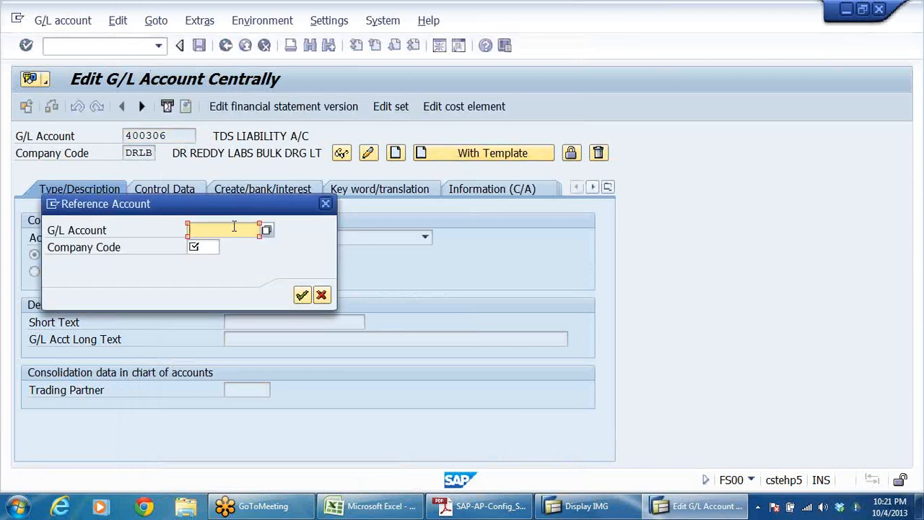
text(400301)
click(206, 248)
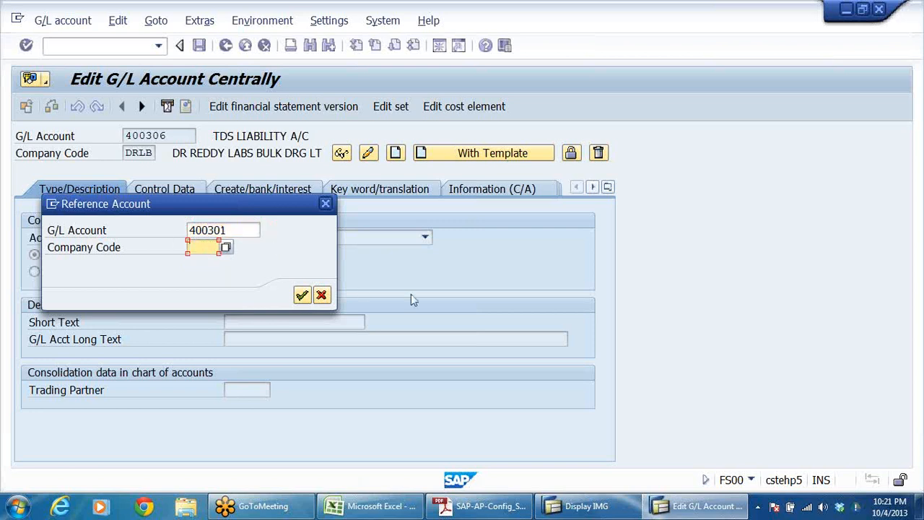
text(D)
click(217, 259)
click(302, 296)
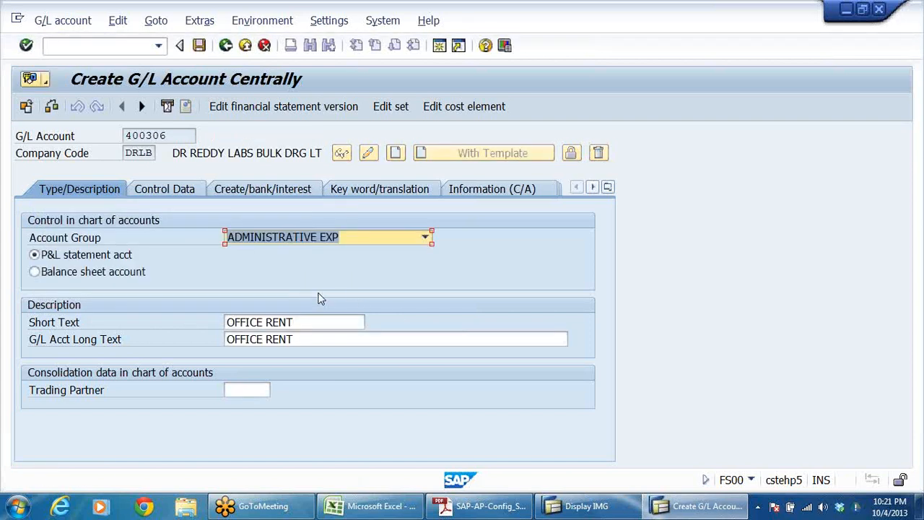
Step: Replace the copied short text of the new G/L account with LEGAL CHARGES
click(310, 322)
key(BackSpace)
key(BackSpace)
key(BackSpace)
key(BackSpace)
key(BackSpace)
key(BackSpace)
key(BackSpace)
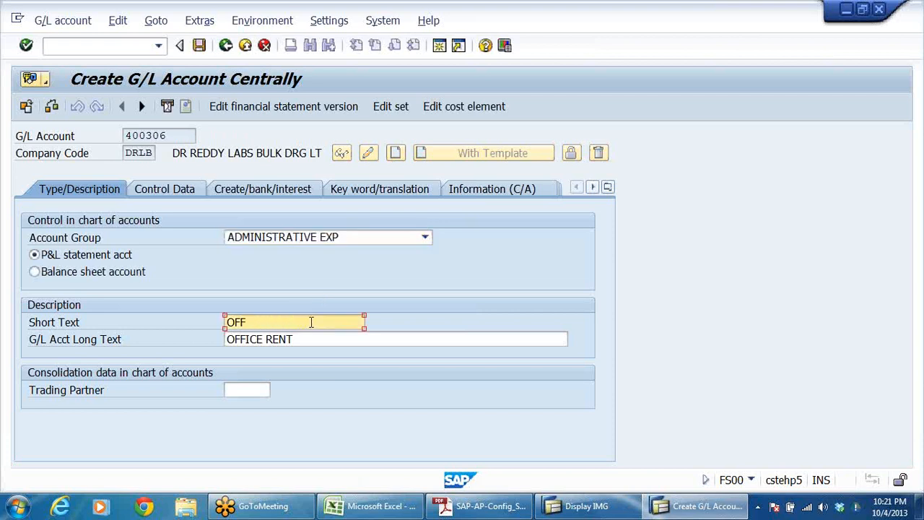
key(BackSpace)
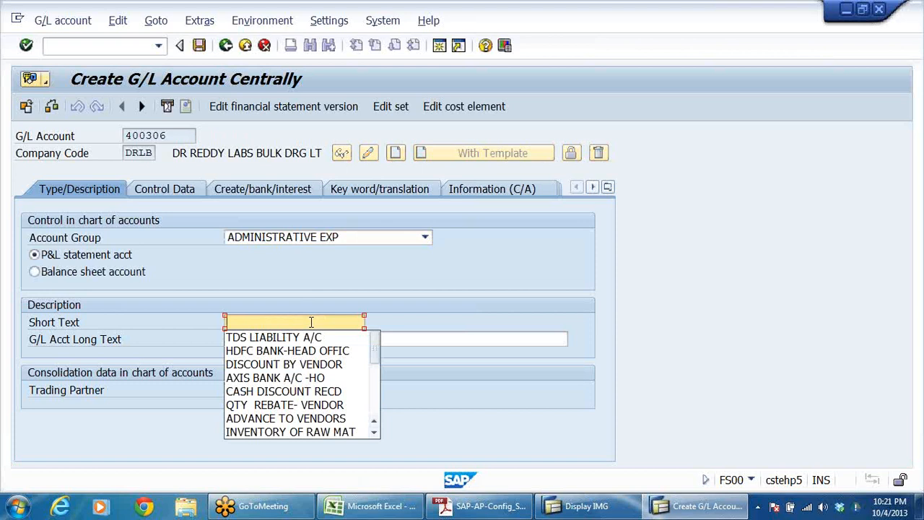
text(LEGAL)
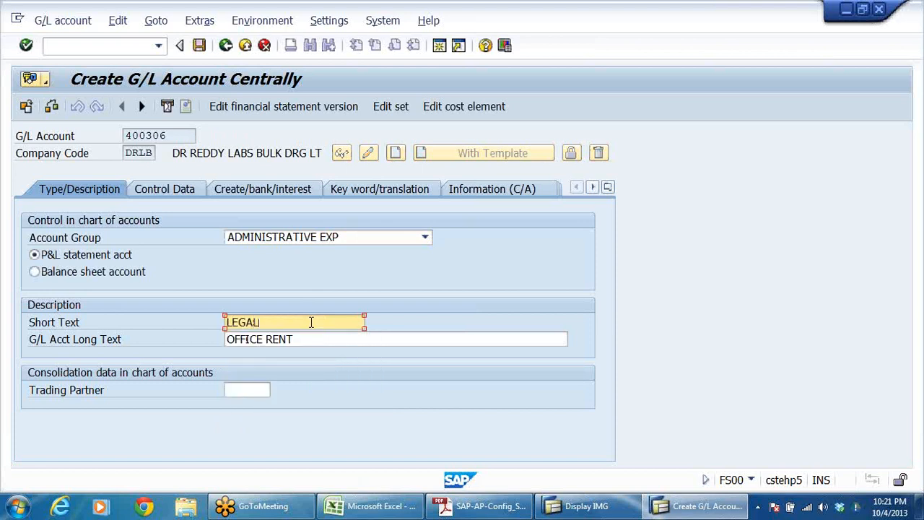
text(GES)
Step: Extend the account's short text to LEGAL CHARGES( FEE)
drag(324, 322, 26, 335)
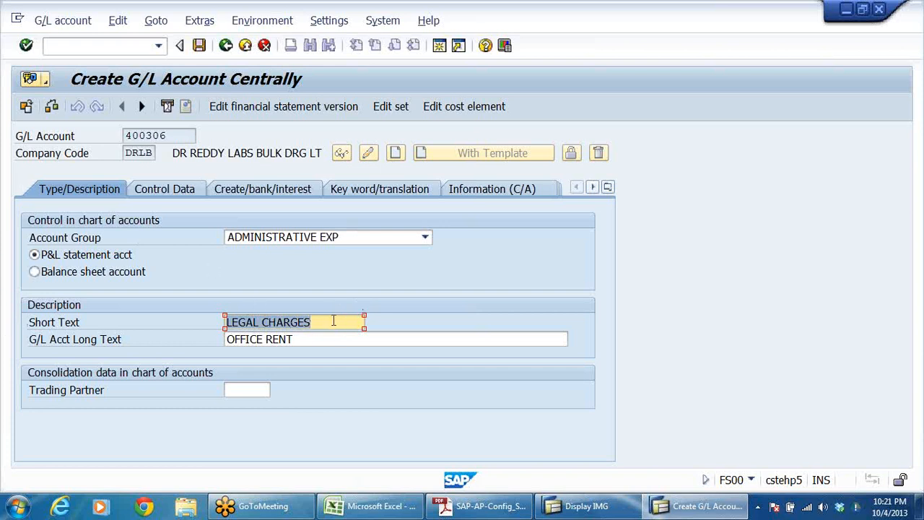
click(333, 322)
key(BackSpace)
key(BackSpace)
key(BackSpace)
key(BackSpace)
key(BackSpace)
key(BackSpace)
key(BackSpace)
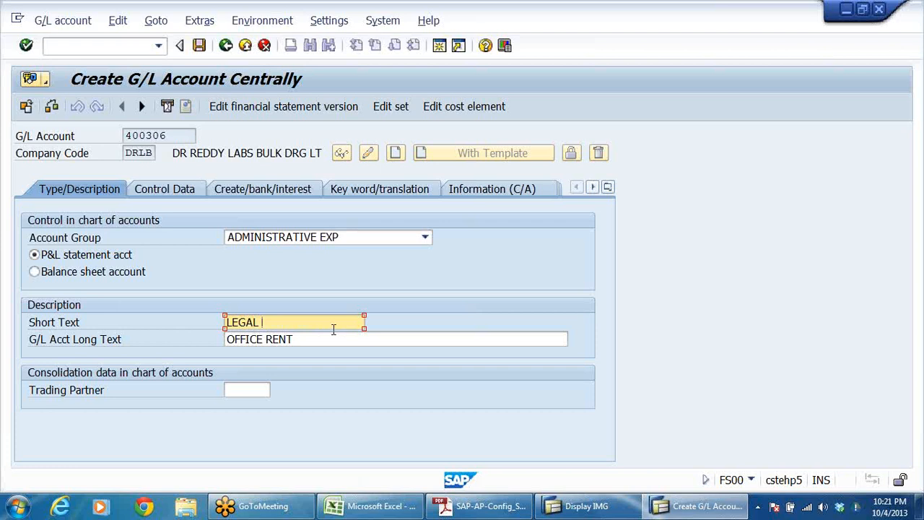
text(CHARGES( FEE)
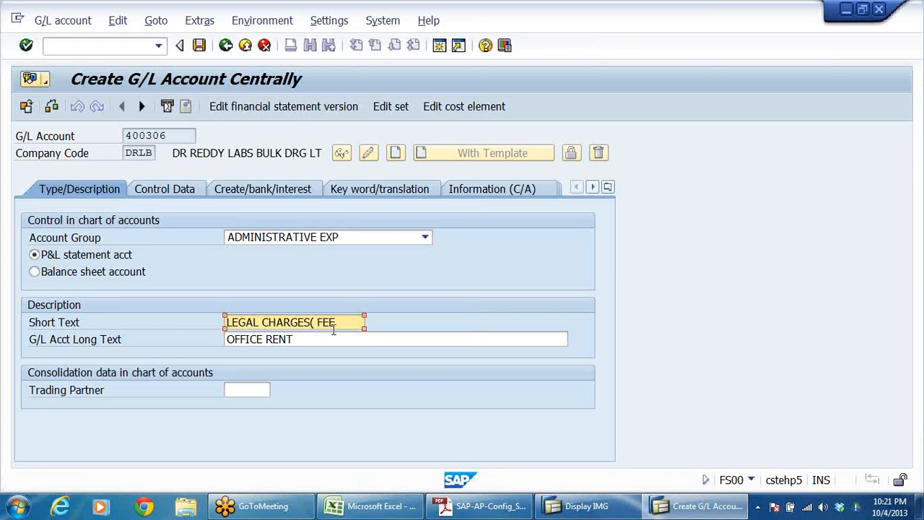
text())
Step: Copy the complete short text and append it to the G/L account long text
drag(357, 324, 3, 352)
key(ctrl+c)
click(337, 341)
key(ctrl+v)
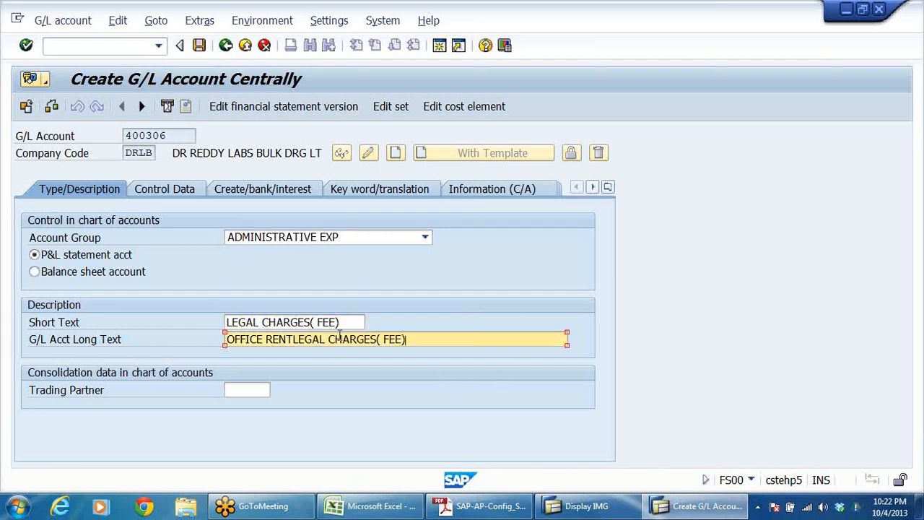
Step: Change FEE to FEES in both the short and long texts and save the G/L account
click(338, 323)
text(S)
click(405, 339)
text(S)
click(201, 51)
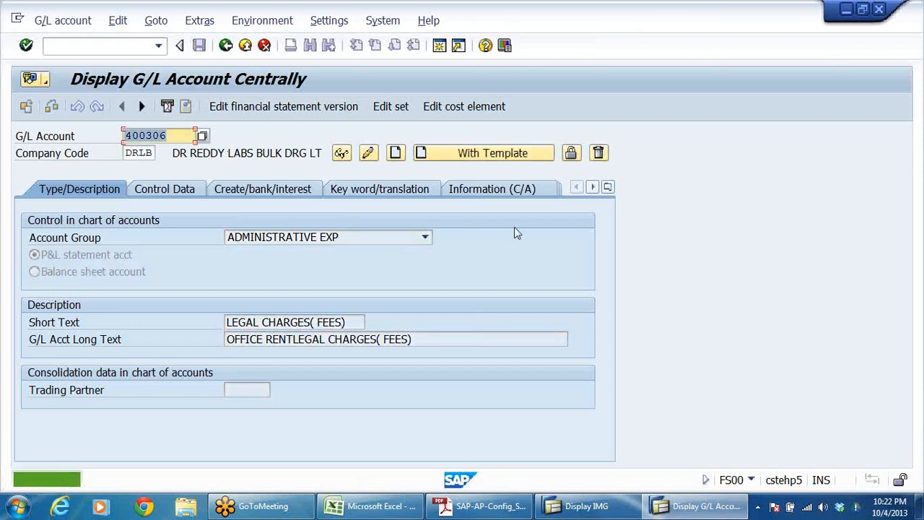
Step: Leave G/L account maintenance and open F-43 - Invoice - General from the Accounts Payable document entry transactions
click(185, 136)
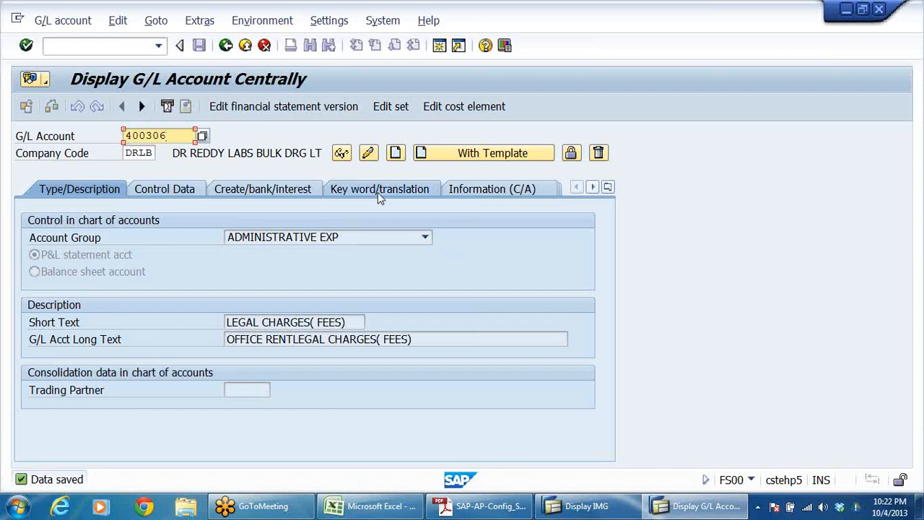
click(245, 45)
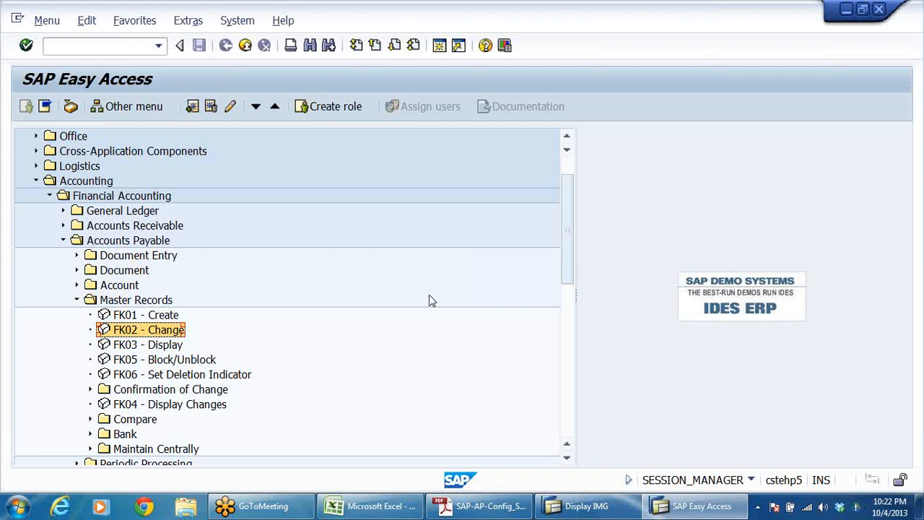
click(76, 300)
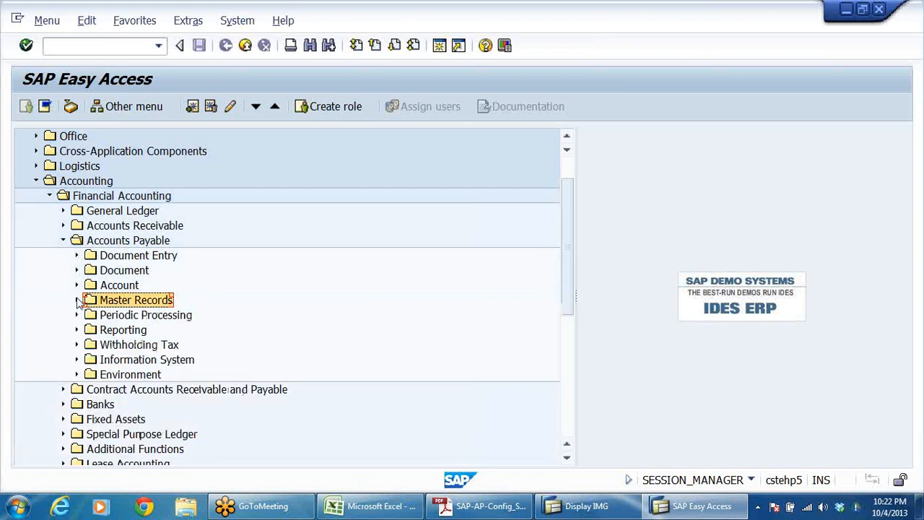
click(128, 259)
double_click(129, 260)
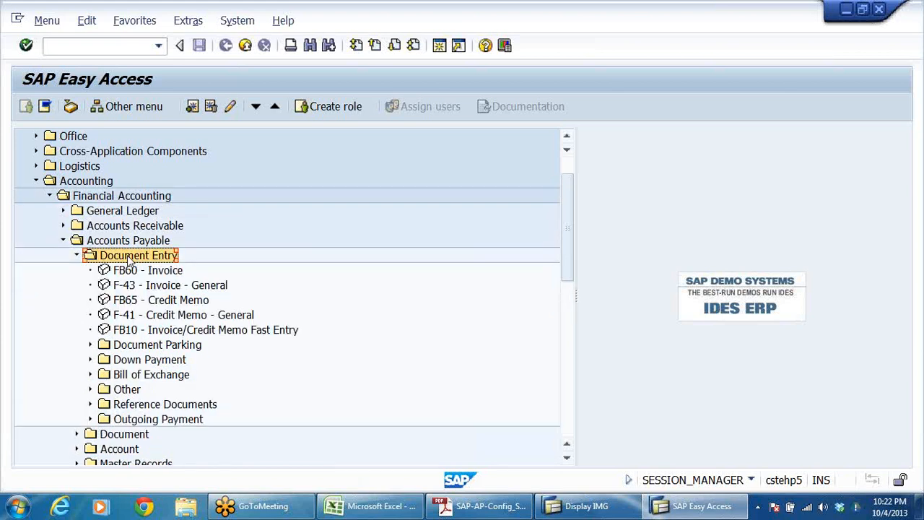
key(Down)
key(Down)
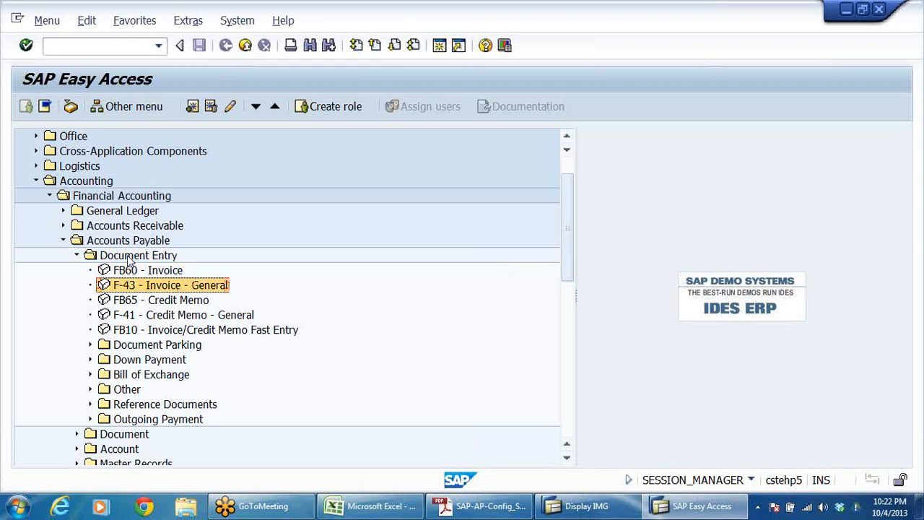
key(Return)
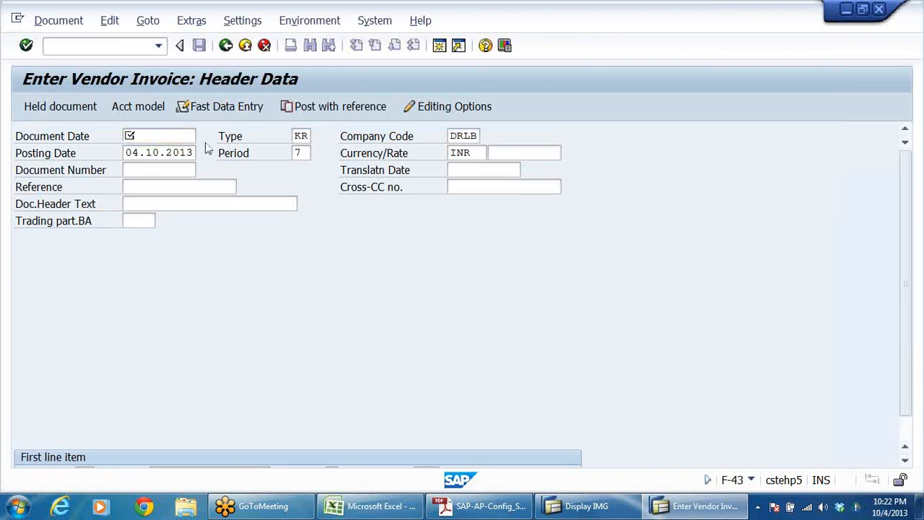
Step: Set the invoice's document date to 04.10.2013, keeping document type KR and company code DRLB
key(F4)
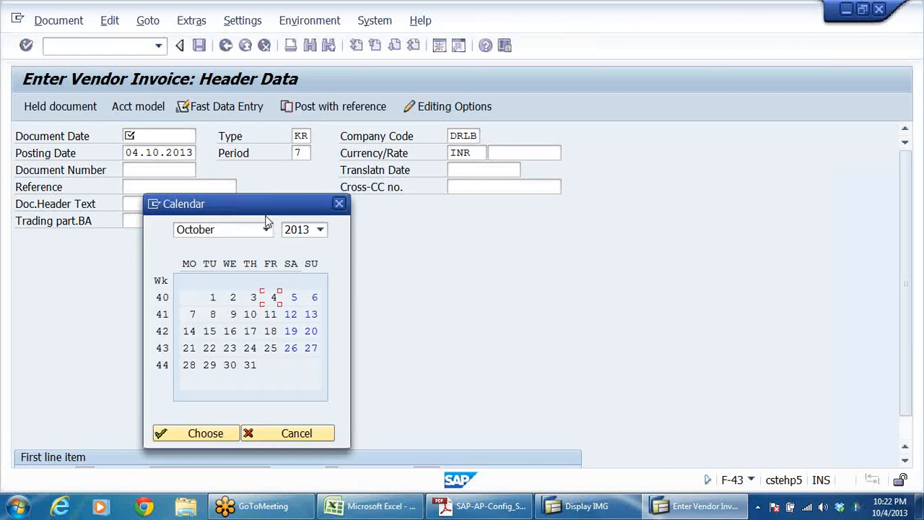
double_click(275, 297)
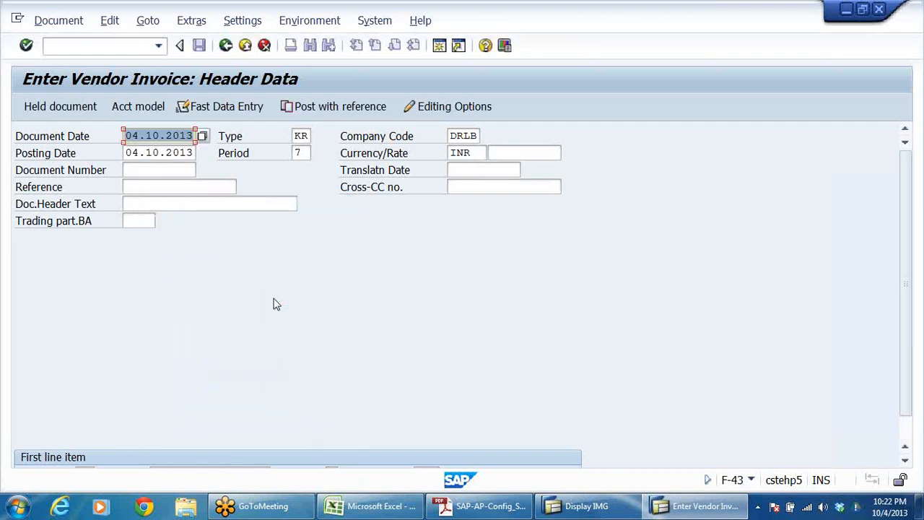
click(304, 136)
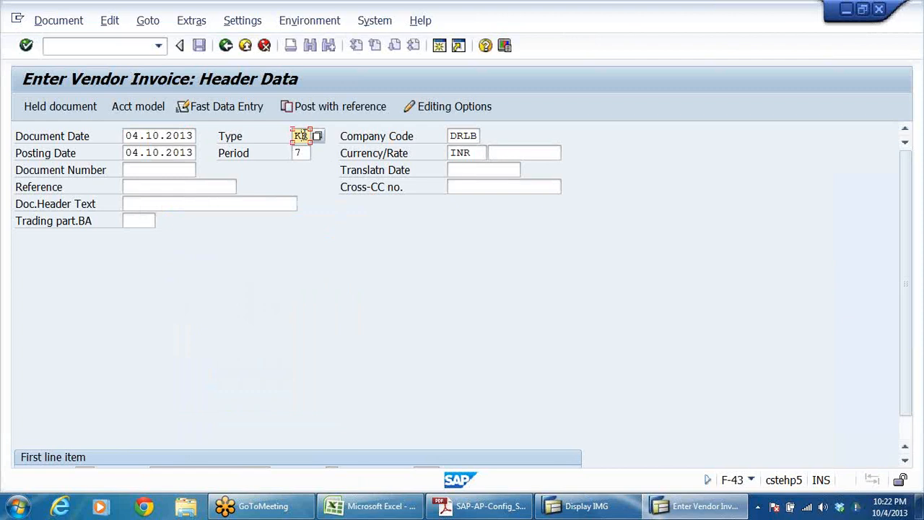
click(472, 134)
key(Return)
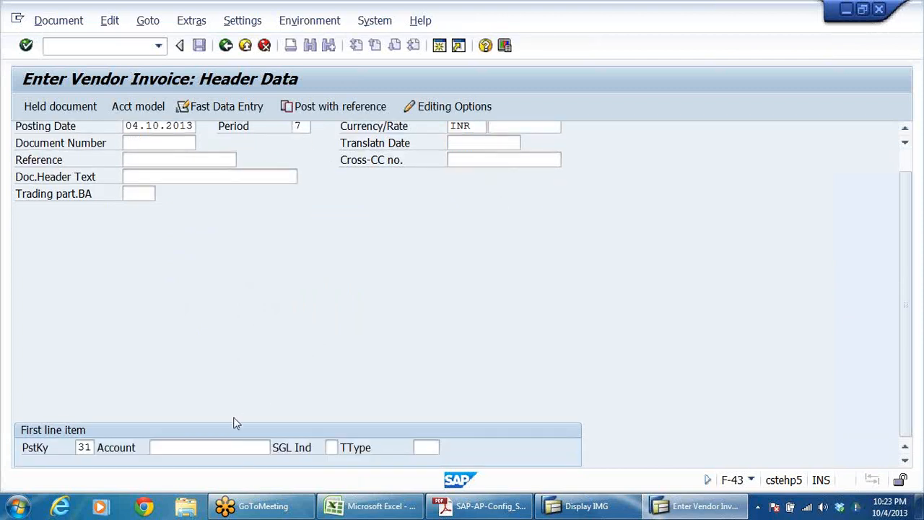
Step: Search the vendors of company code DRLB by country IN and use MEHTA &CO - LEGAL ADVISORS for the first line item
click(232, 446)
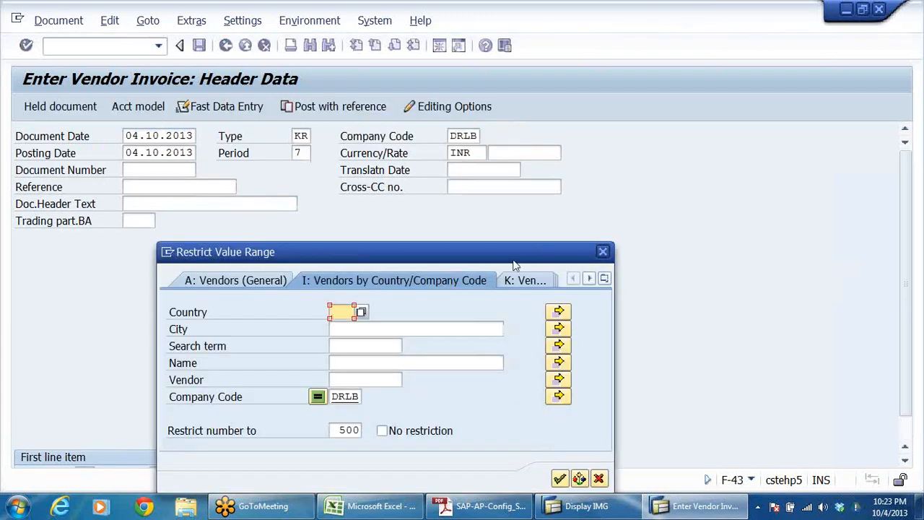
text(IN)
key(Return)
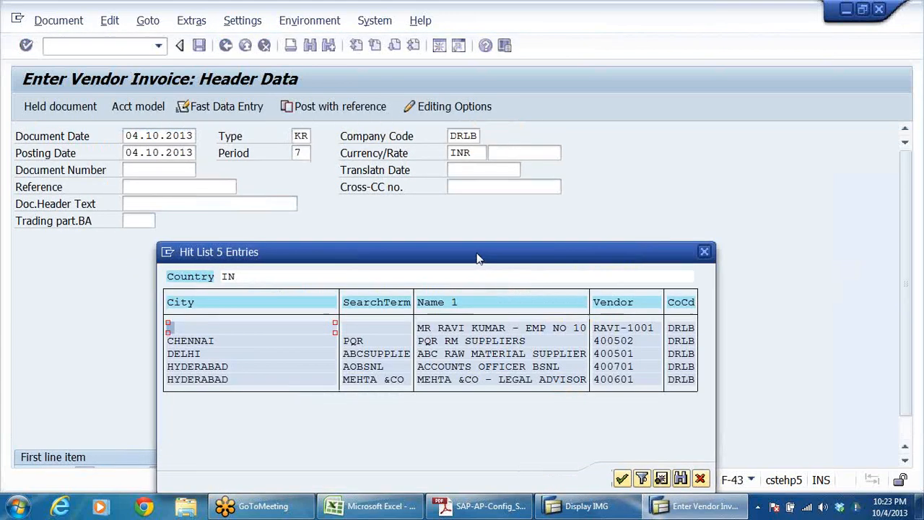
click(453, 381)
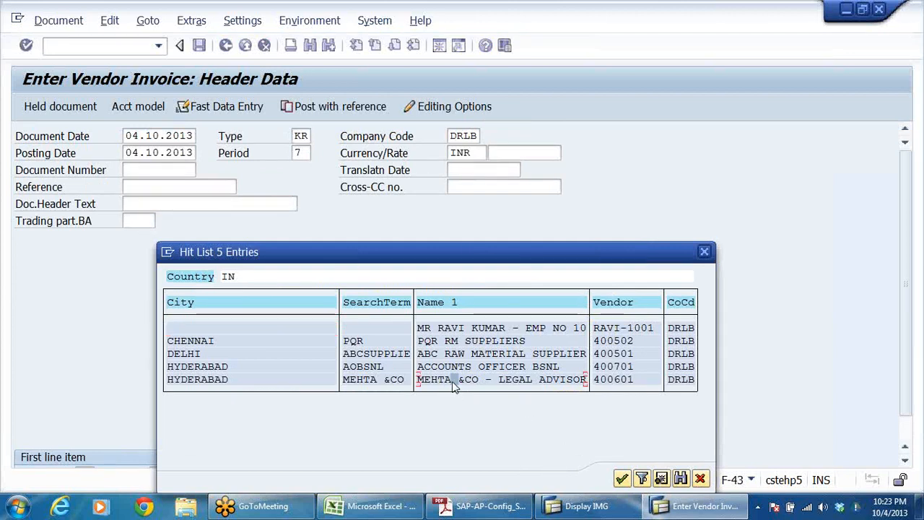
double_click(543, 382)
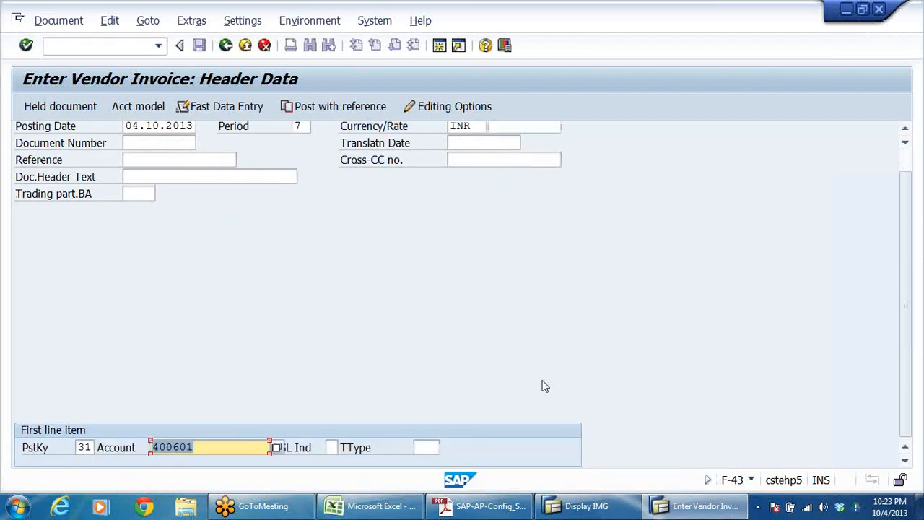
key(Return)
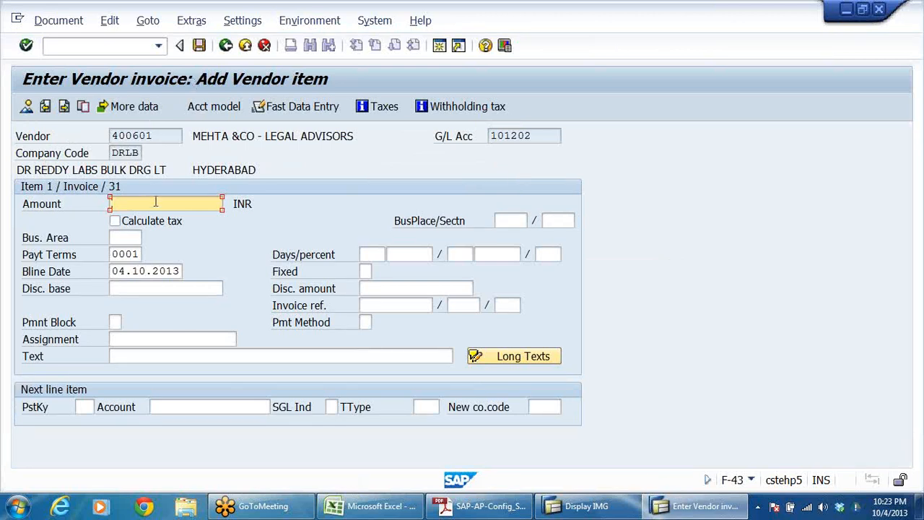
Step: Set the vendor item's amount to 100000 INR and its text to TDS ON LEGAL CHARGES
text(1)
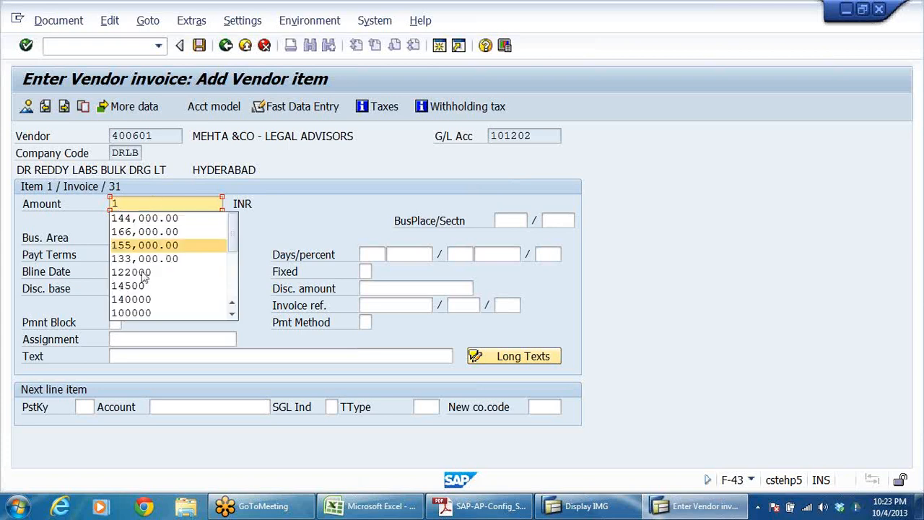
click(143, 313)
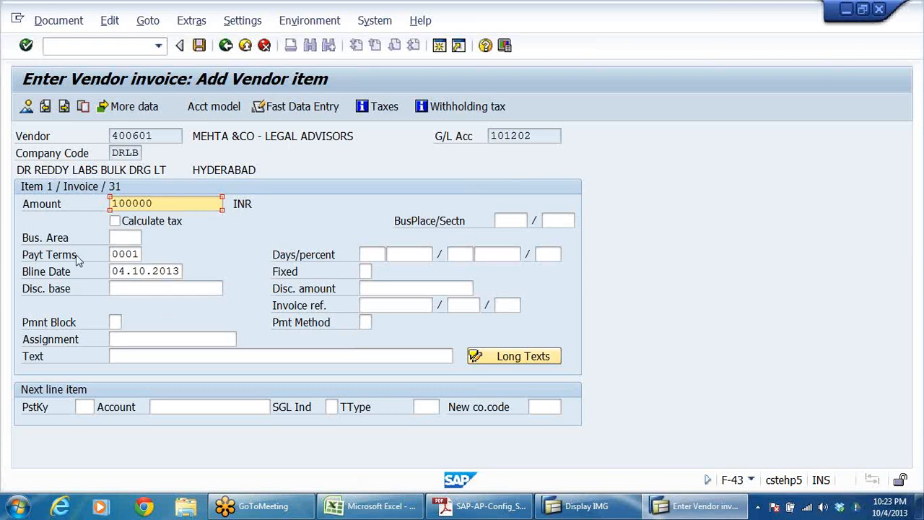
click(166, 355)
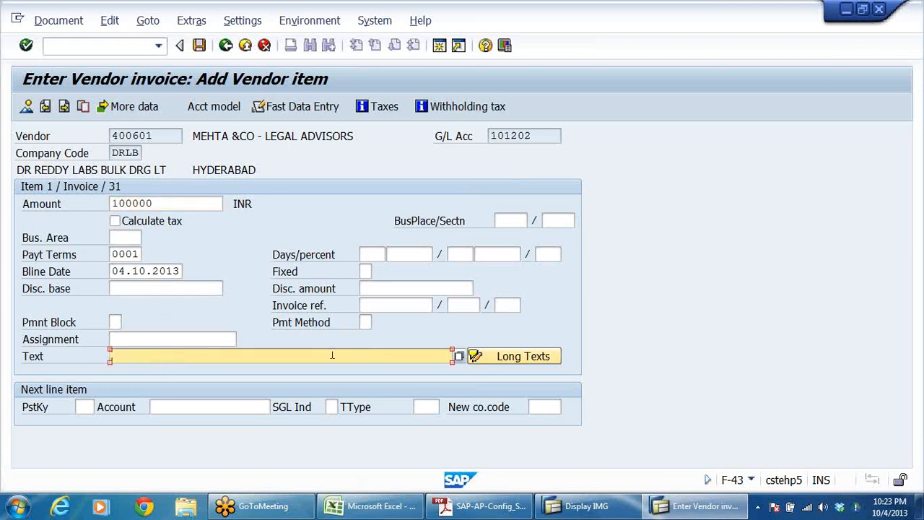
text(TDS ON LEGAL C)
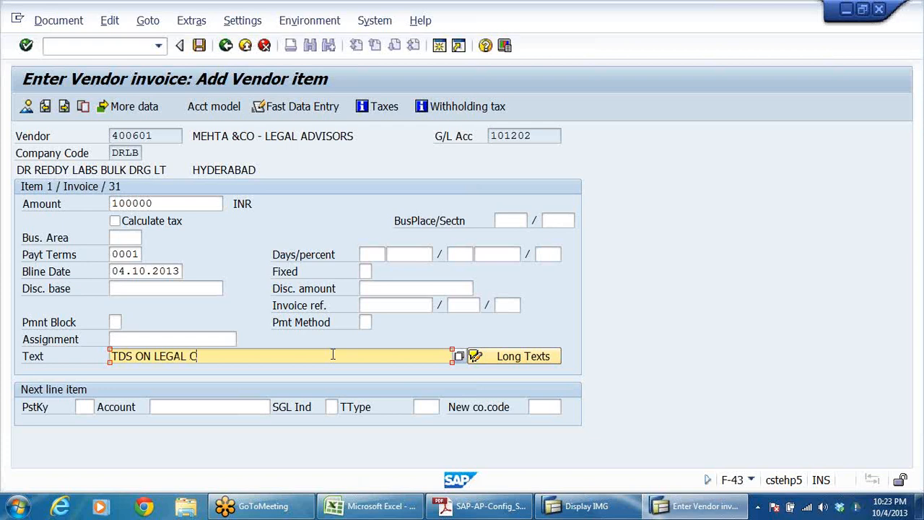
text(HARGES)
click(236, 132)
drag(194, 136, 342, 137)
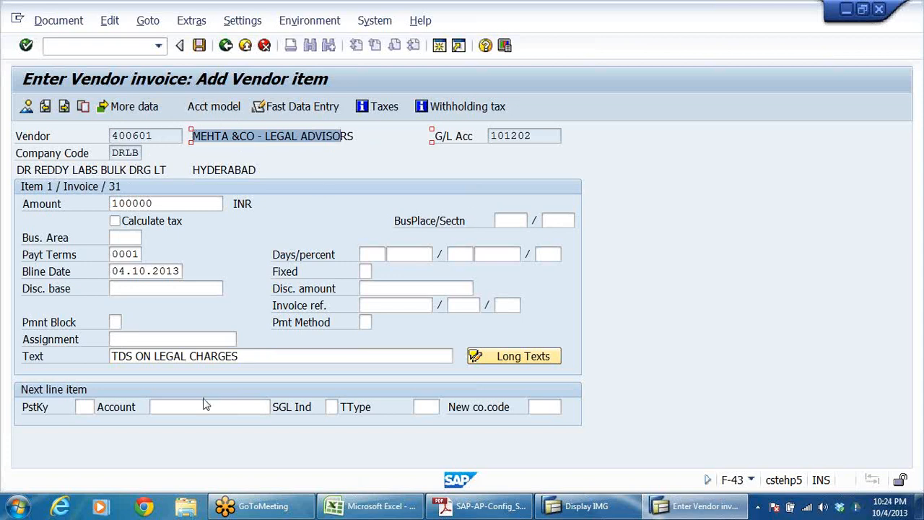
Step: Add a next line item to the invoice with posting key 40 and account 400306
click(84, 406)
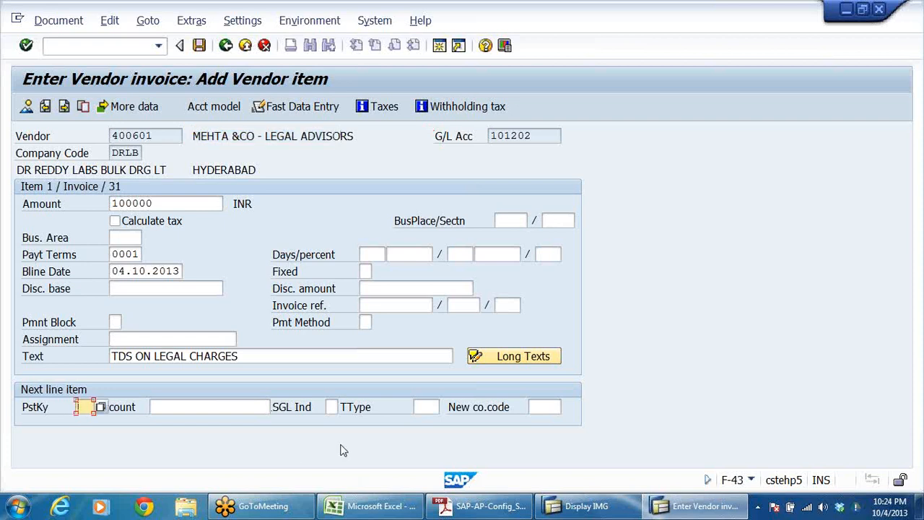
text(40)
click(260, 402)
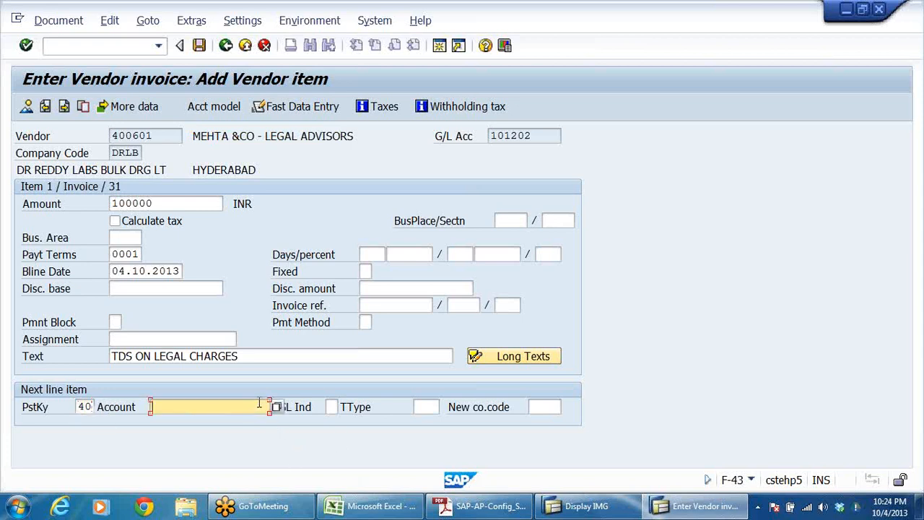
text(400)
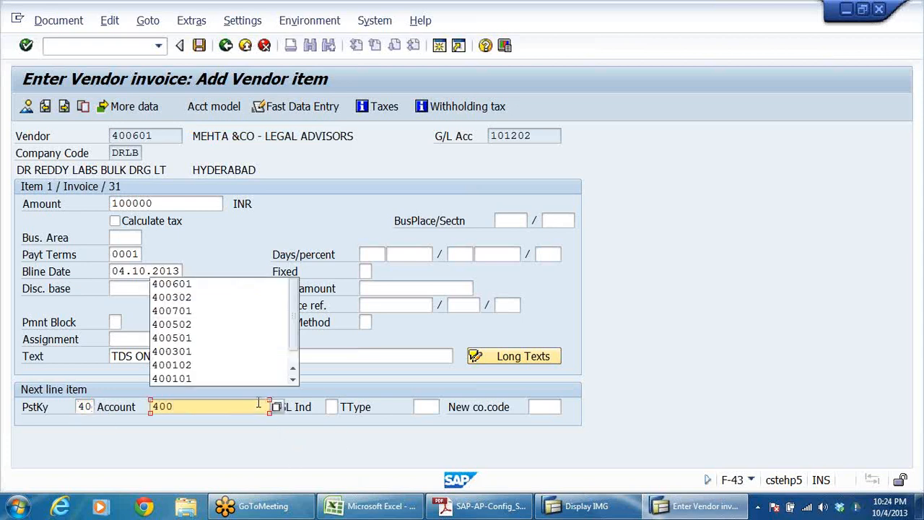
text(306)
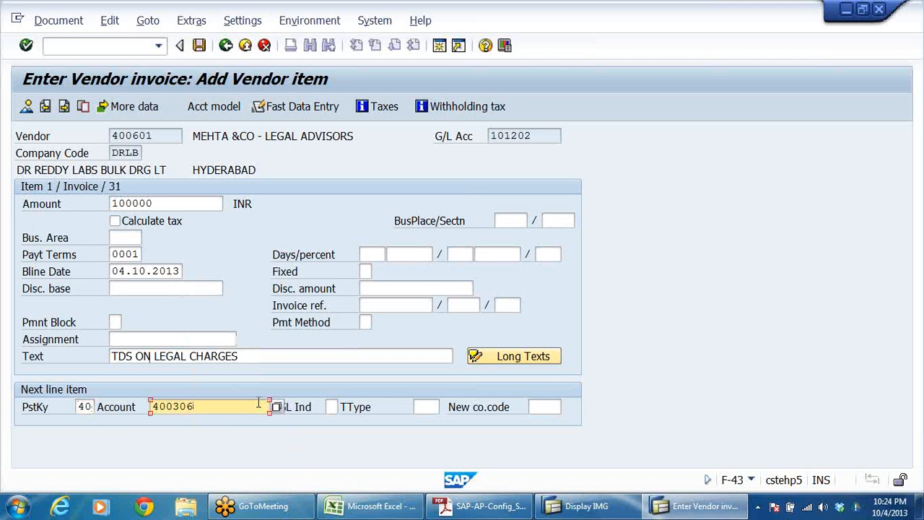
key(Return)
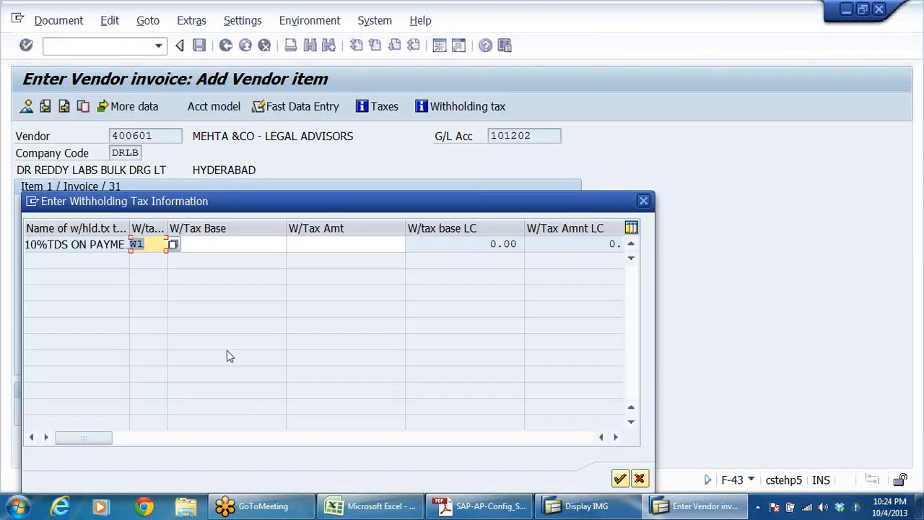
Step: Widen the tax type name column and accept withholding tax code W1 for the vendor item, leaving tax base and amount blank
drag(509, 185, 625, 182)
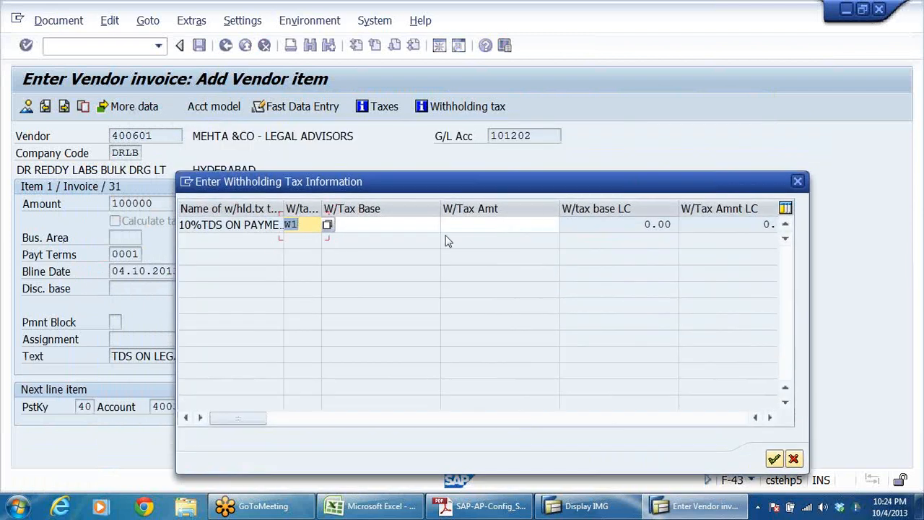
click(402, 223)
click(488, 229)
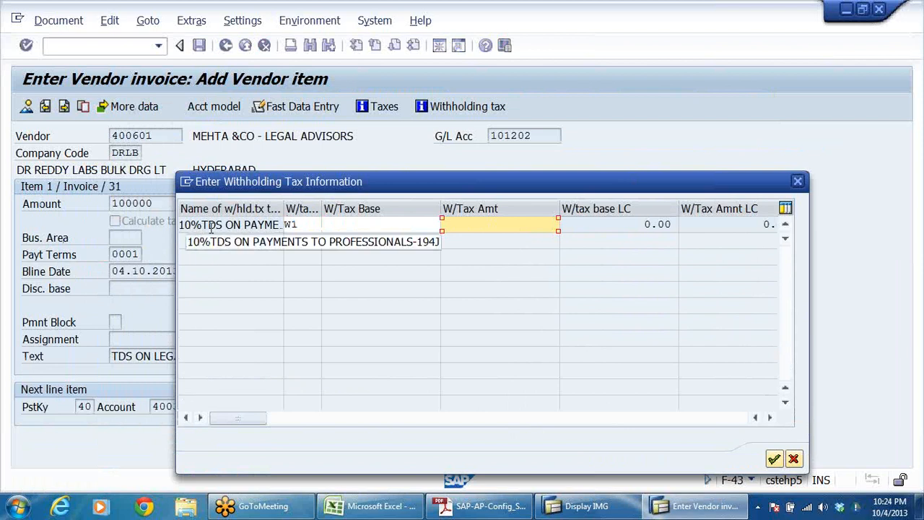
drag(282, 209, 332, 210)
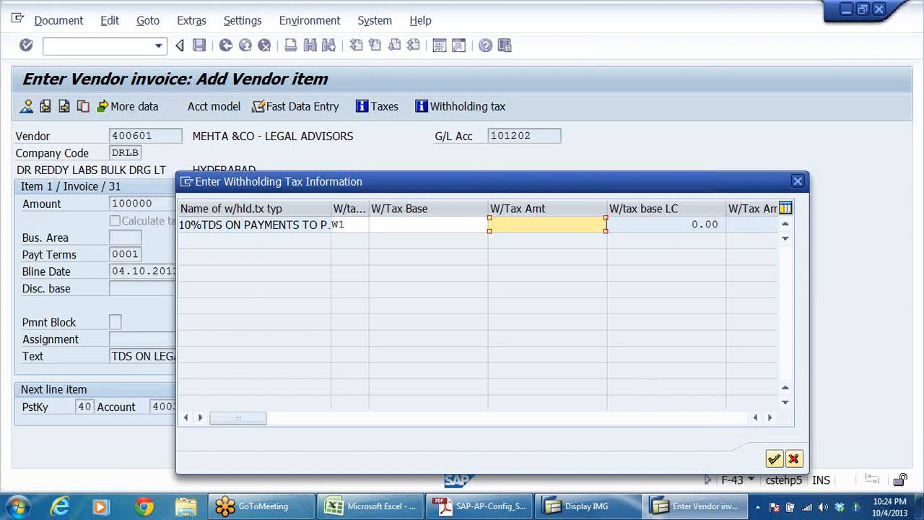
click(774, 459)
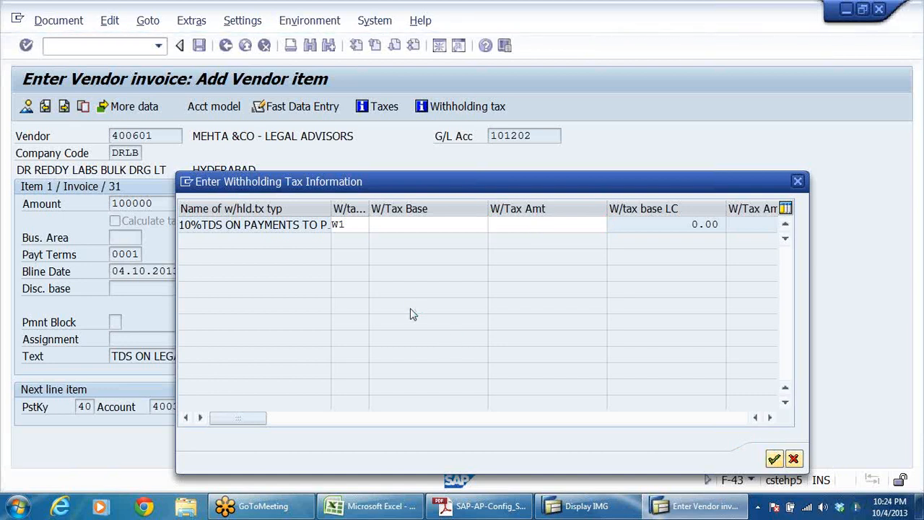
Step: Set the G/L item's amount to 100000 INR and its text to TDS ON LEGAL CHARGES, and show the document overview
click(189, 206)
click(184, 216)
click(239, 321)
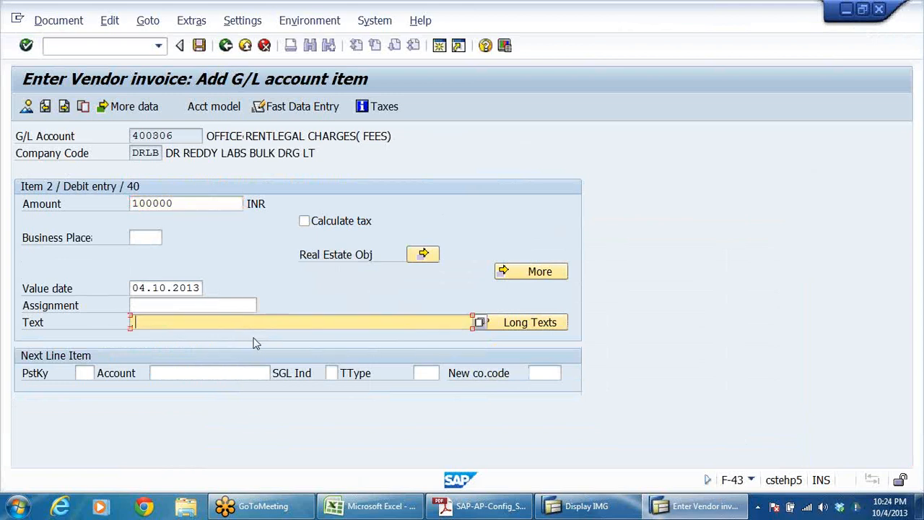
click(170, 332)
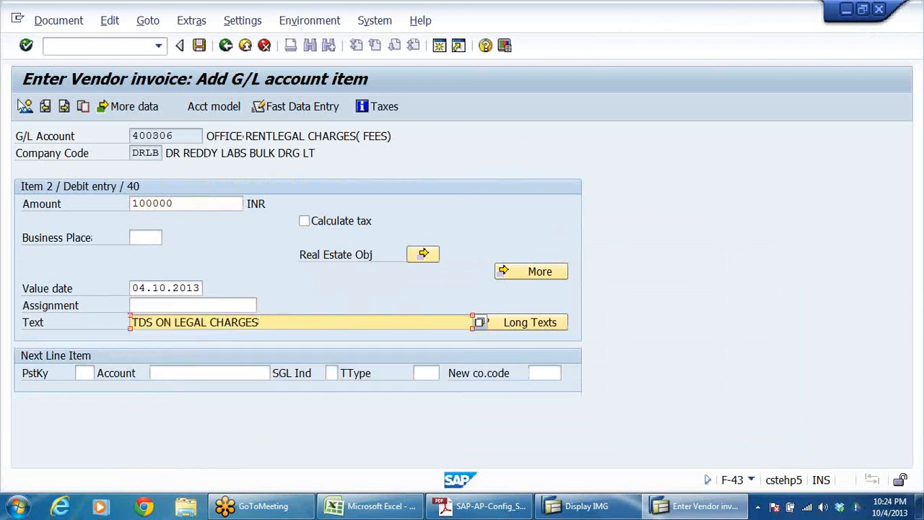
click(26, 106)
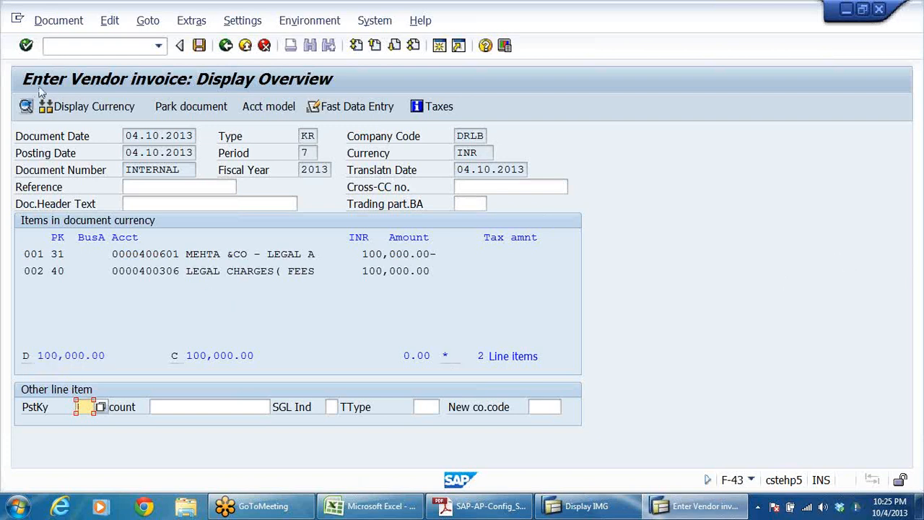
Step: Simulate the vendor invoice and examine the legal charges and TDS liability line items
click(60, 21)
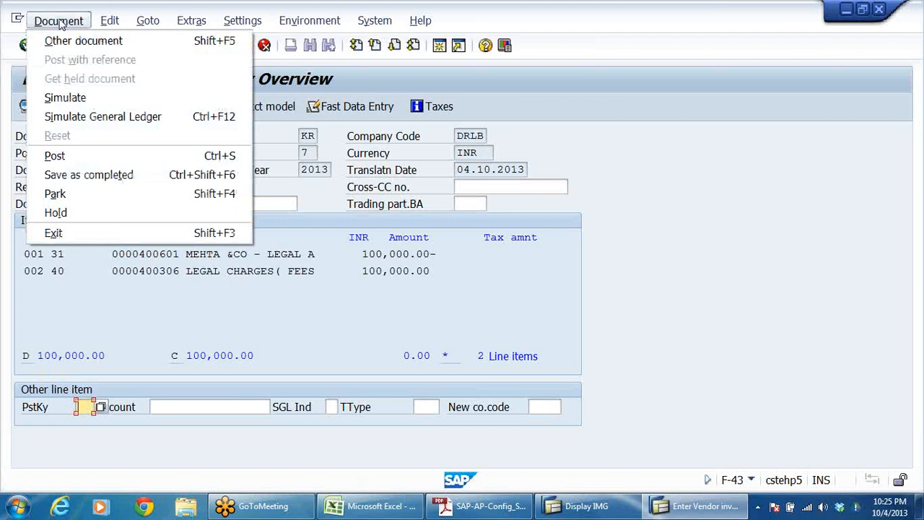
click(78, 101)
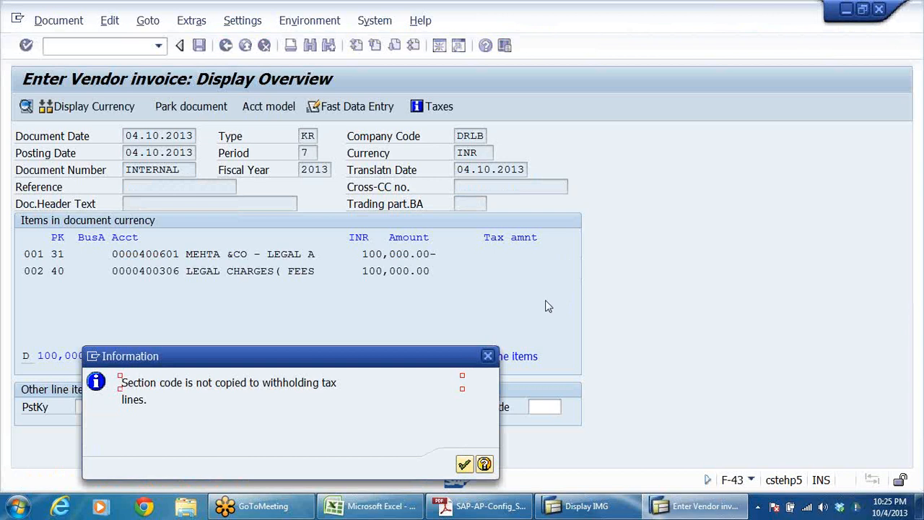
click(467, 463)
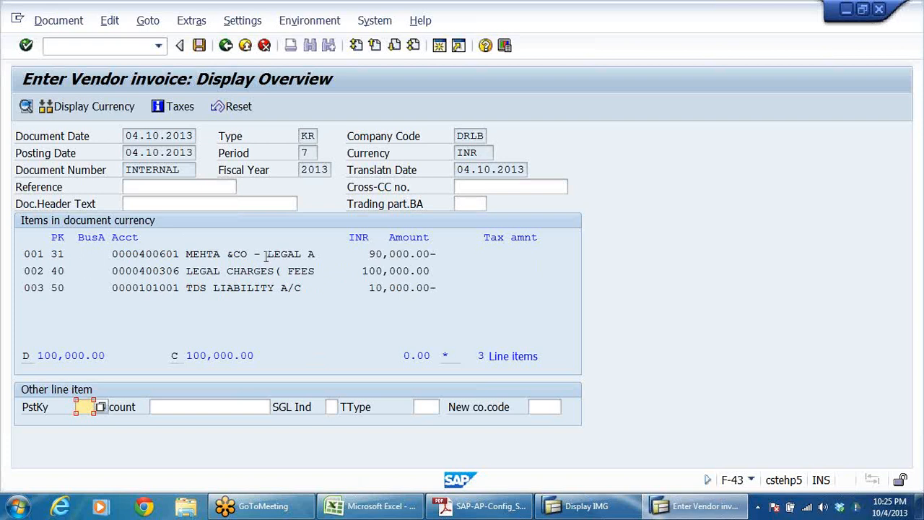
drag(180, 271, 462, 271)
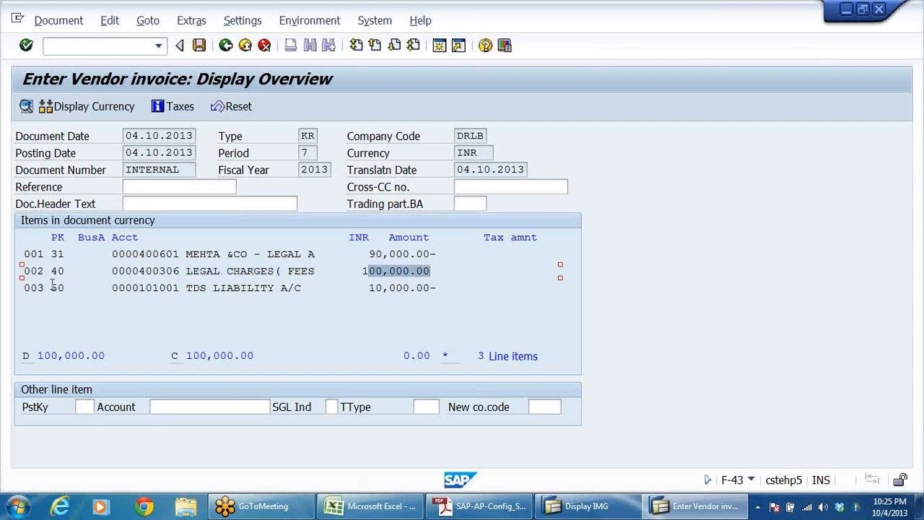
drag(213, 287, 241, 288)
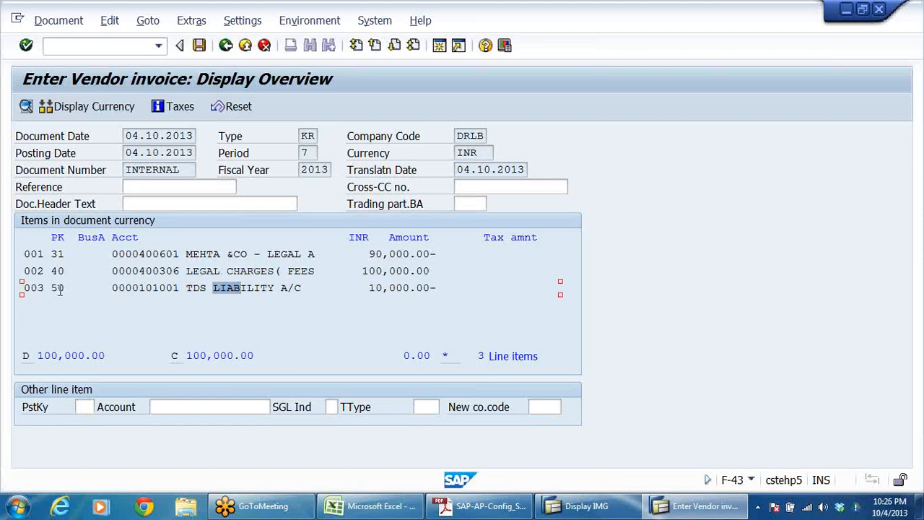
key(alt+Tab)
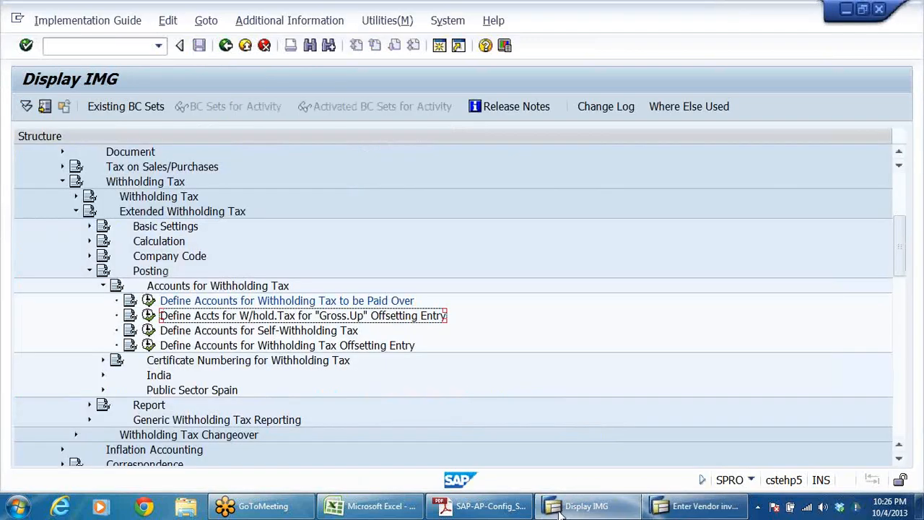
click(480, 506)
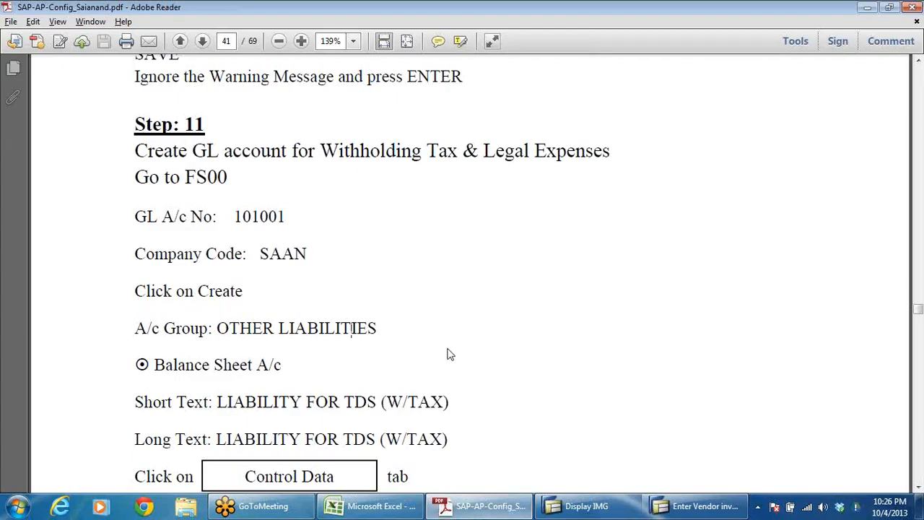
scroll(447, 354, up, 3)
key(alt+Tab)
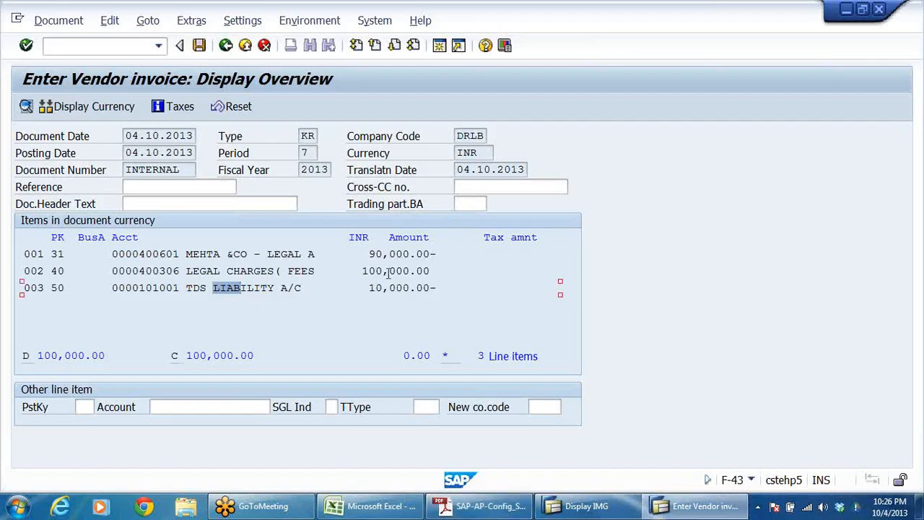
Step: Try to post the simulated vendor invoice and leave F-43, discarding the entered data
click(199, 45)
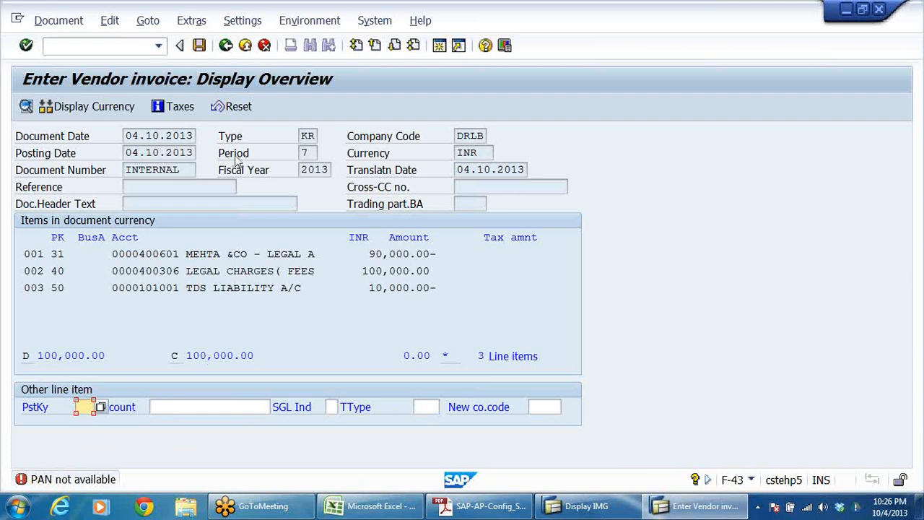
click(245, 46)
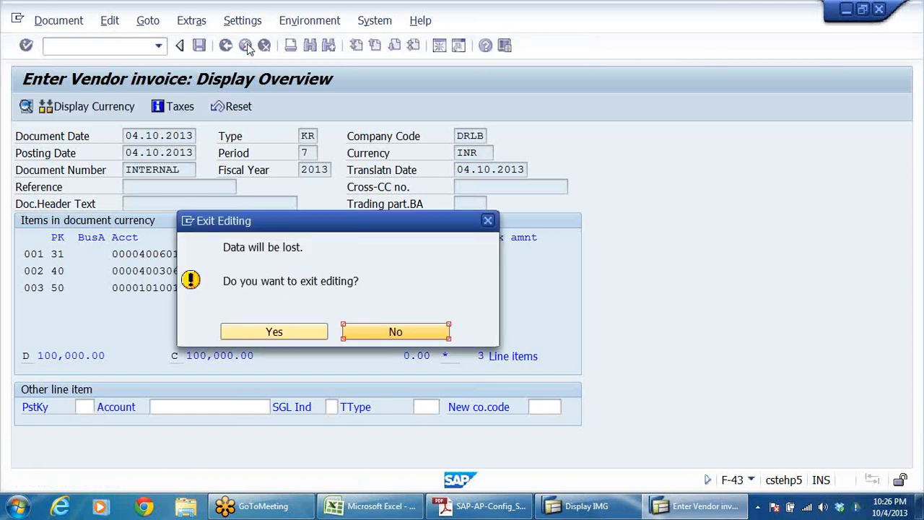
click(292, 333)
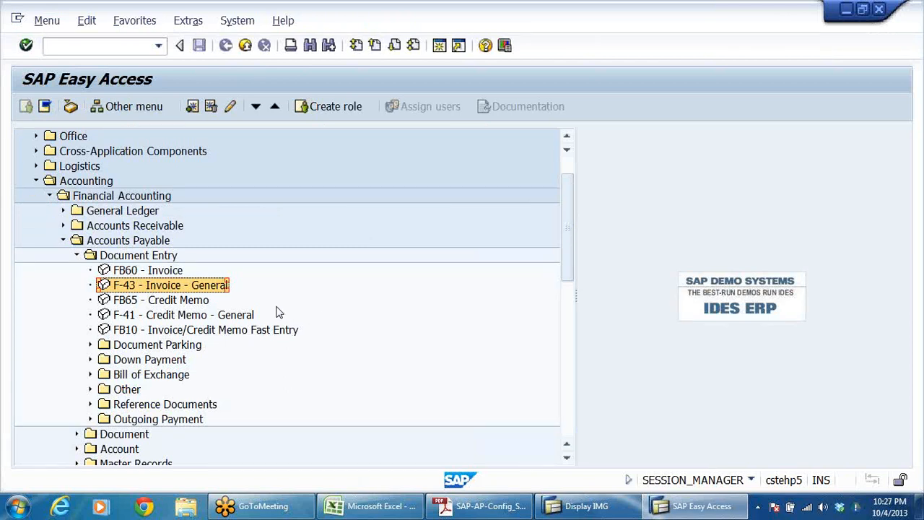
Step: Return to the Display IMG session and collapse the Accounts for Withholding Tax, Posting and Extended Withholding Tax nodes
click(916, 115)
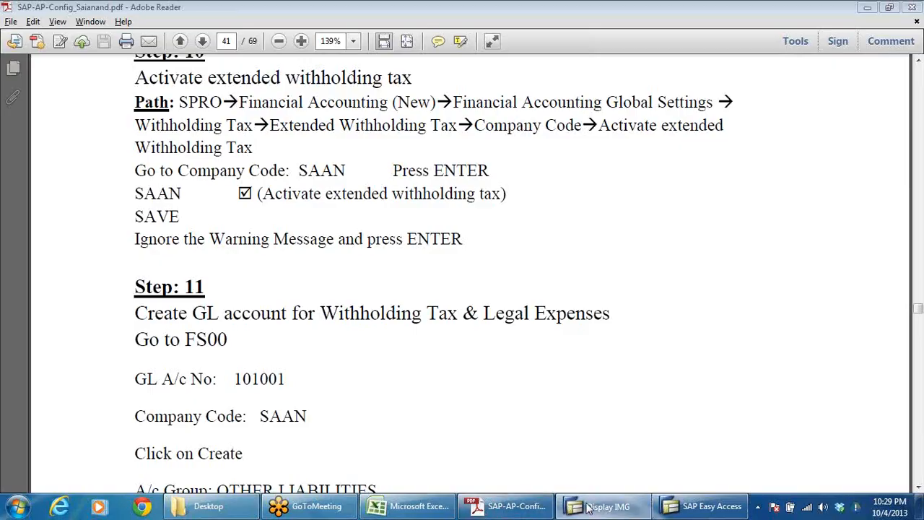
click(588, 507)
click(103, 286)
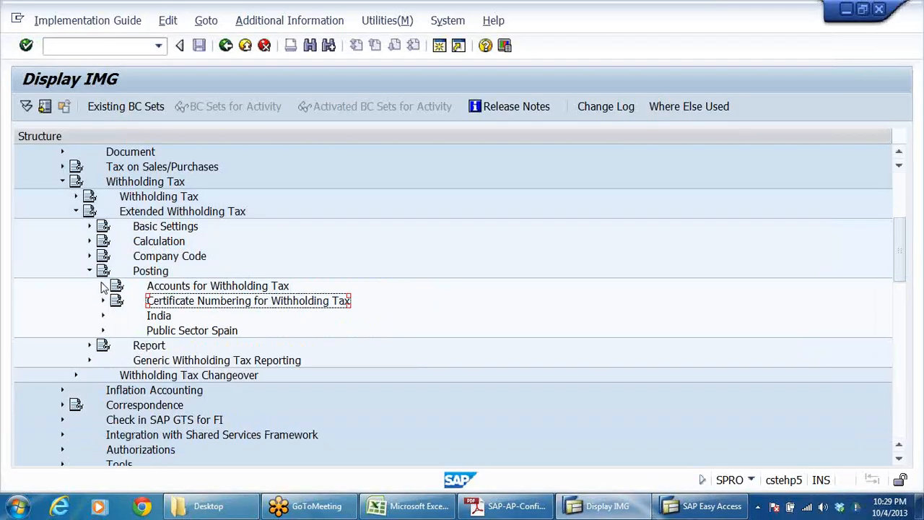
click(90, 271)
click(76, 214)
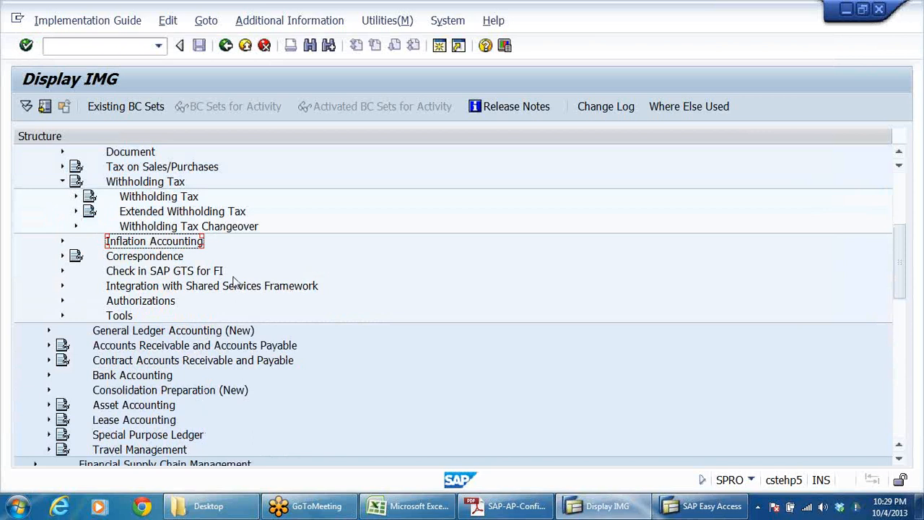
Step: Expand the Logistics - General node in the implementation guide
scroll(270, 296, down, 2)
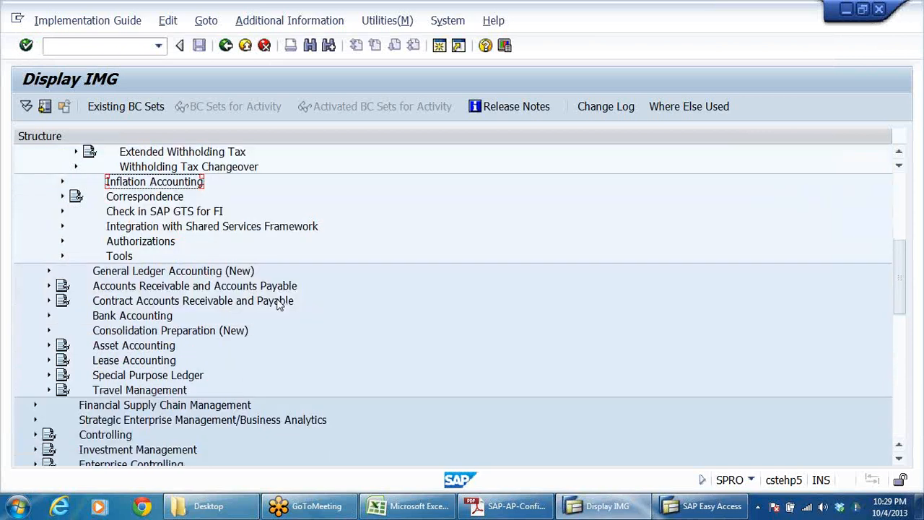
scroll(280, 304, down, 2)
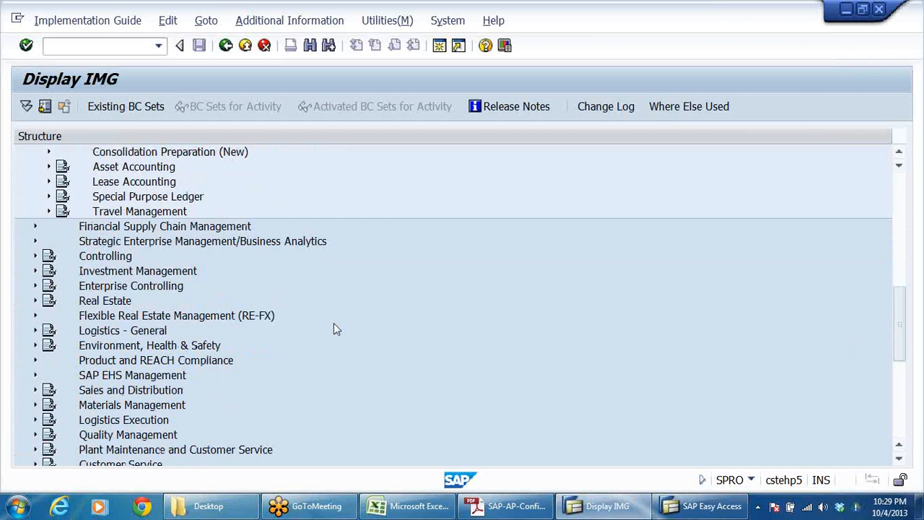
click(133, 288)
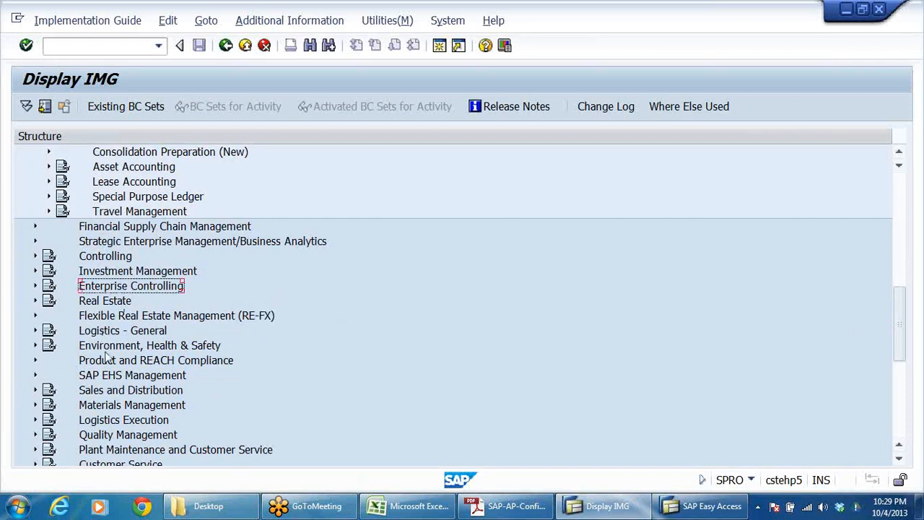
click(124, 332)
double_click(123, 332)
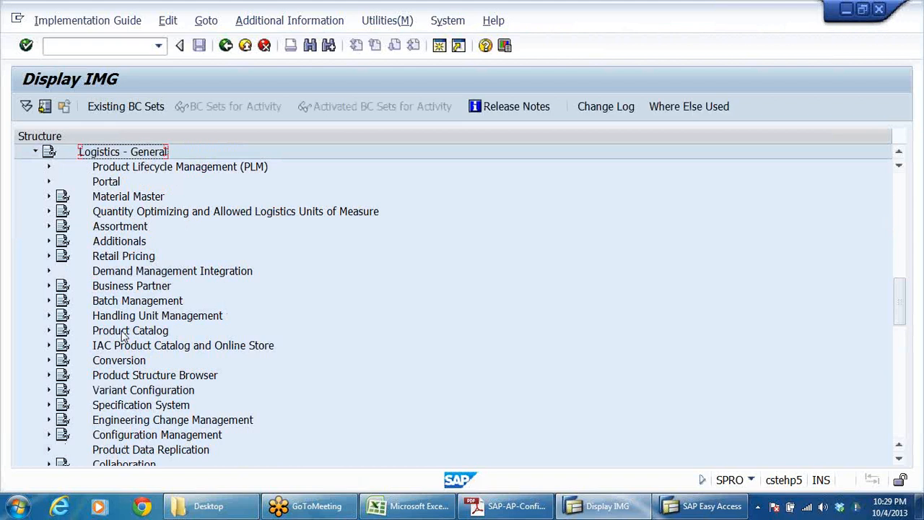
key(Down)
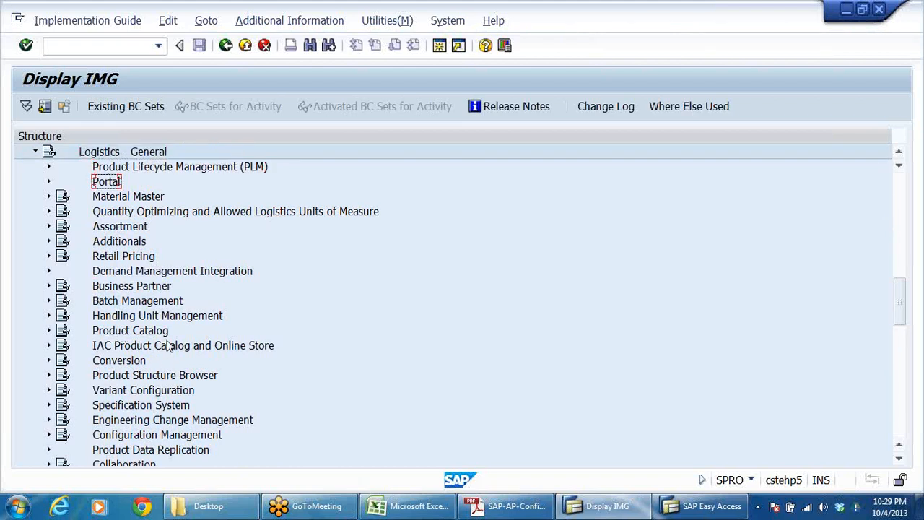
Step: Expand Tax on Goods Movements under Logistics - General in the implementation guide, and open its India node
scroll(186, 324, up, 2)
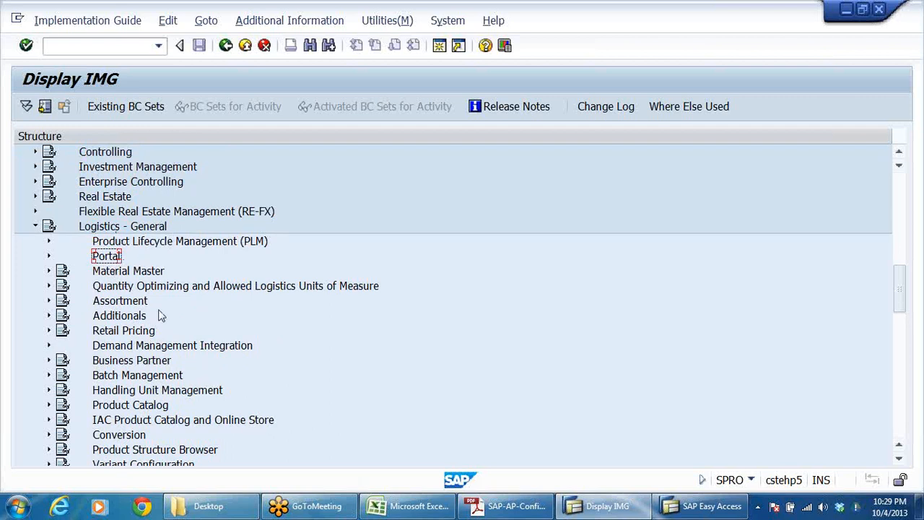
scroll(206, 404, down, 3)
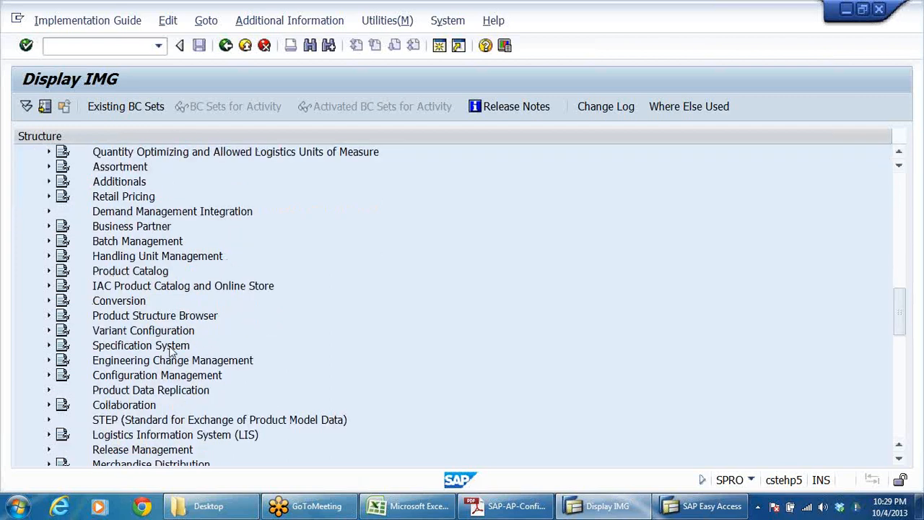
scroll(171, 350, down, 2)
scroll(171, 350, down, 3)
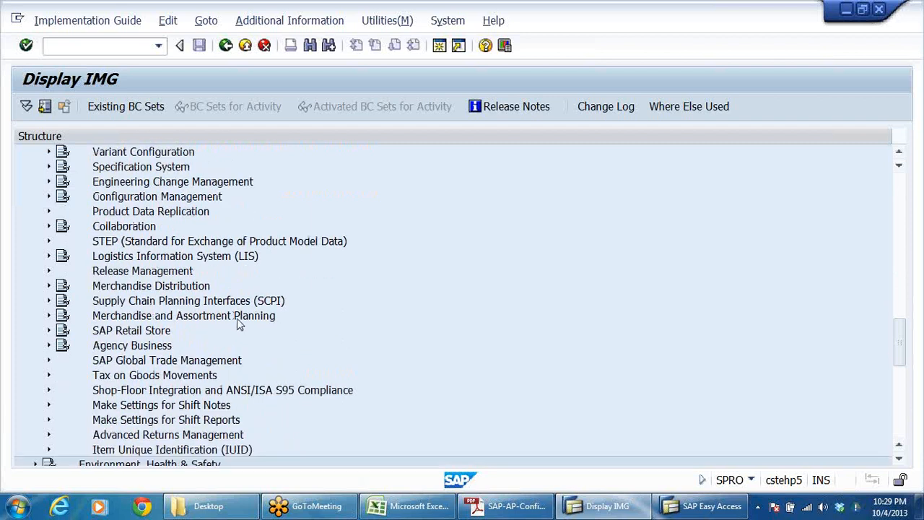
click(138, 375)
scroll(303, 323, up, 5)
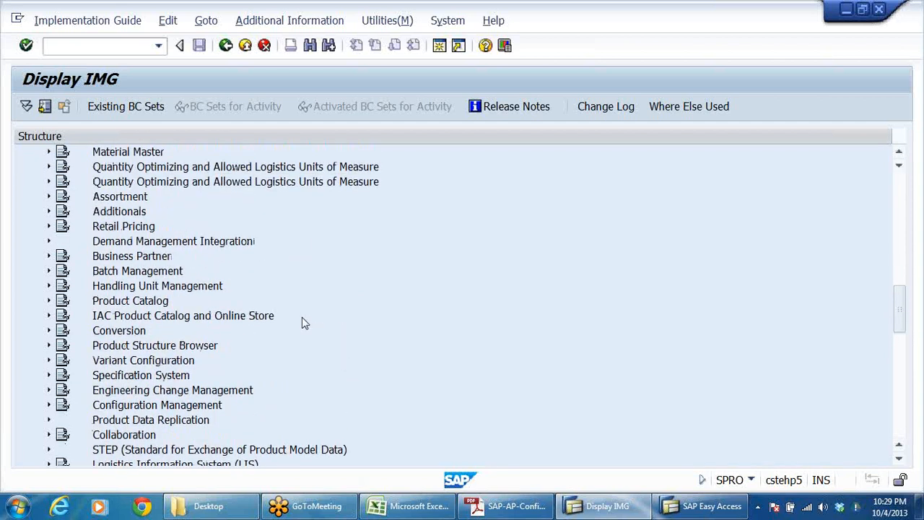
scroll(302, 317, up, 3)
click(101, 226)
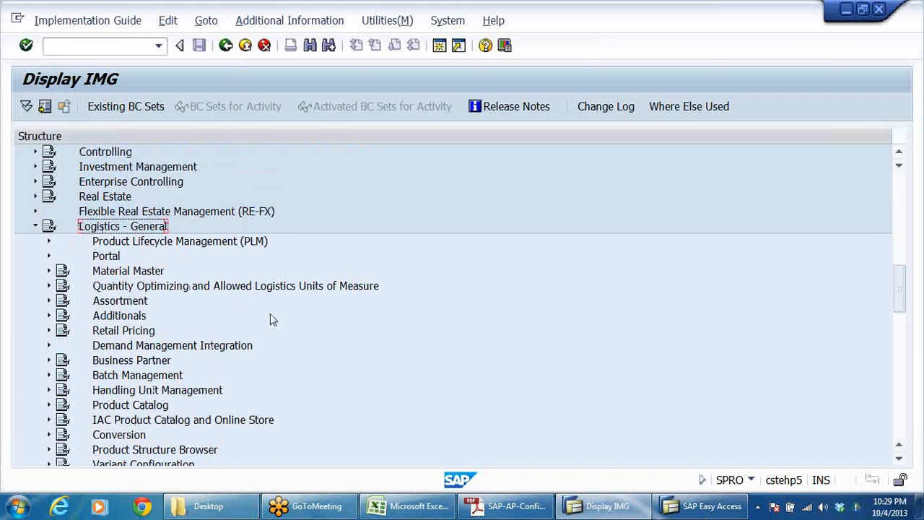
scroll(284, 352, down, 9)
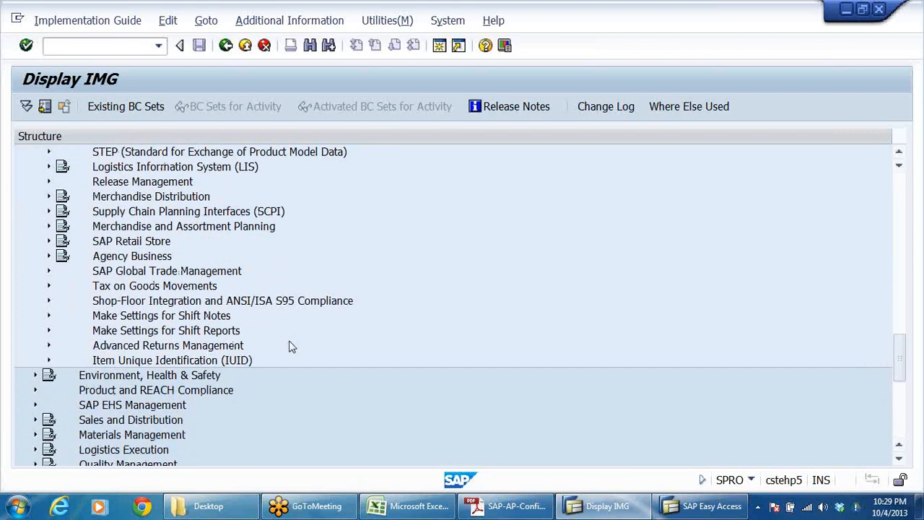
click(208, 287)
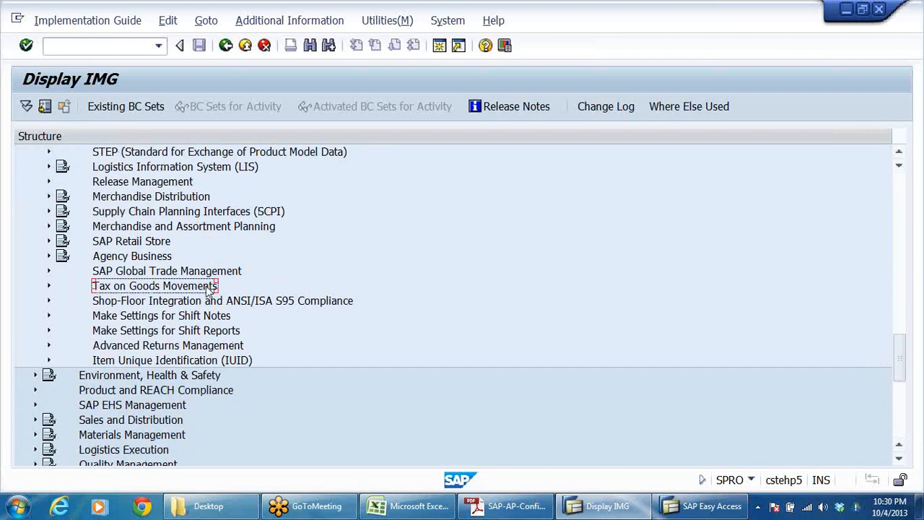
double_click(207, 287)
key(Down)
key(Down)
key(Right)
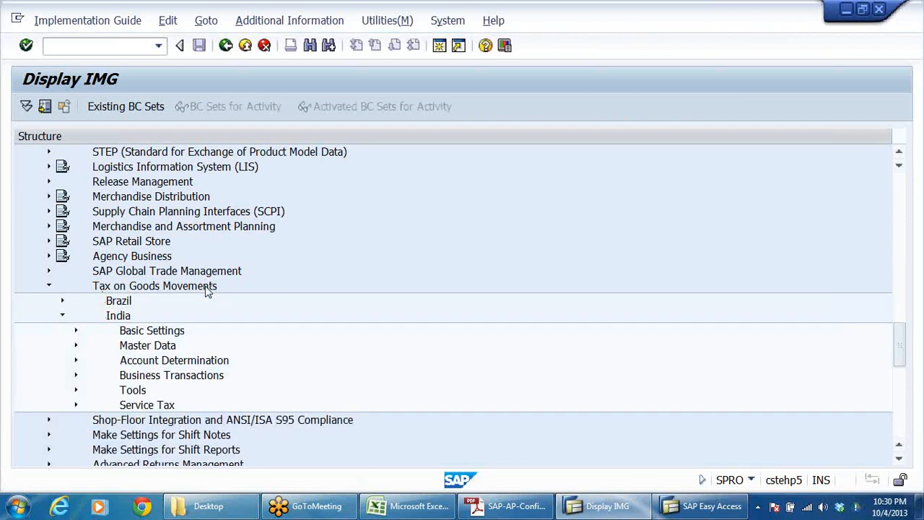
Step: Expand Basic Settings for India and open the Maintain Company Code Settings activity
key(Down)
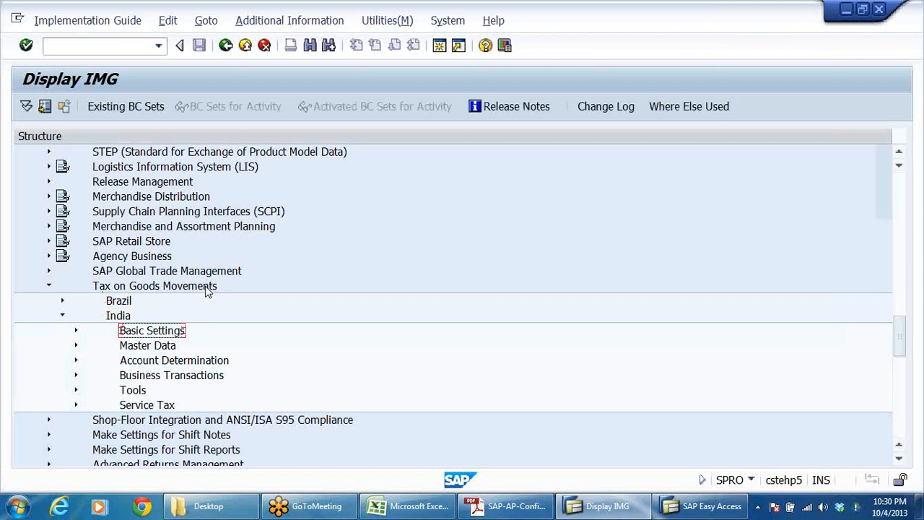
key(Right)
key(Down)
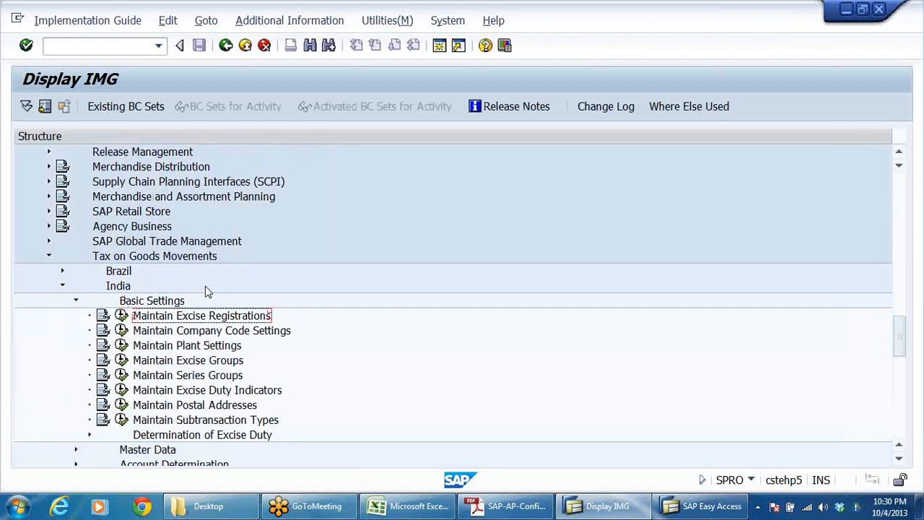
click(267, 332)
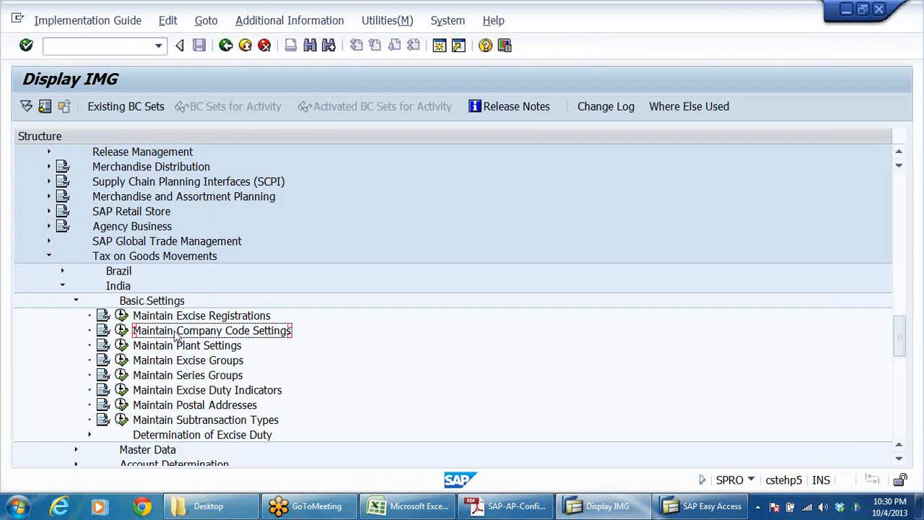
click(121, 330)
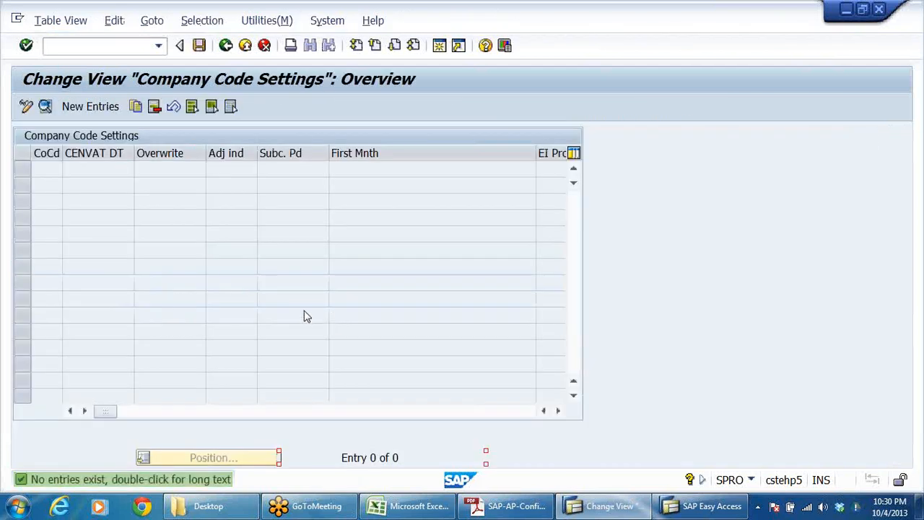
Step: Add a company code settings entry for DRLB with April as first month and save it to the EWT FOR DRL customizing request
click(91, 106)
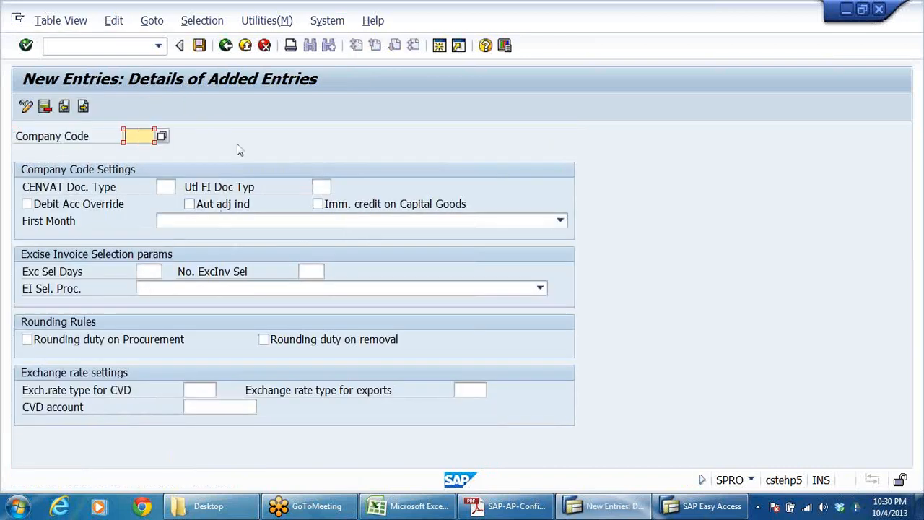
text(DRLB)
click(561, 221)
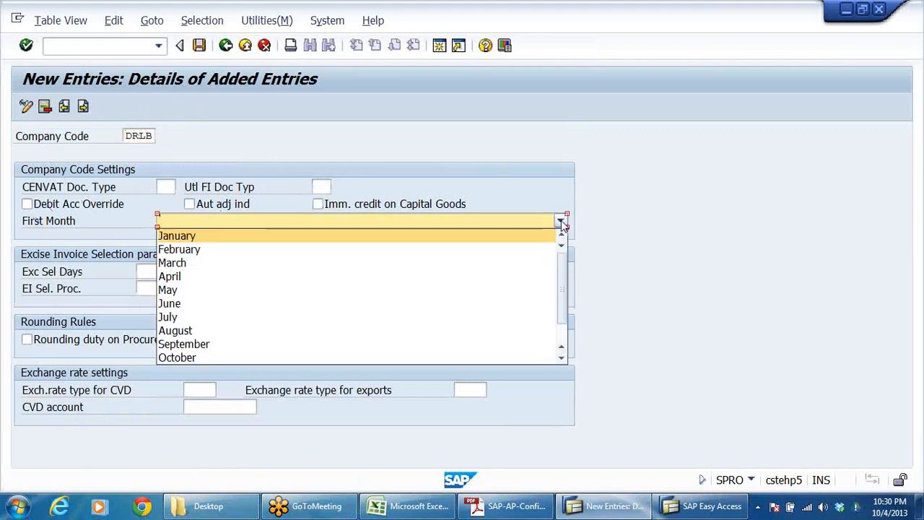
click(173, 277)
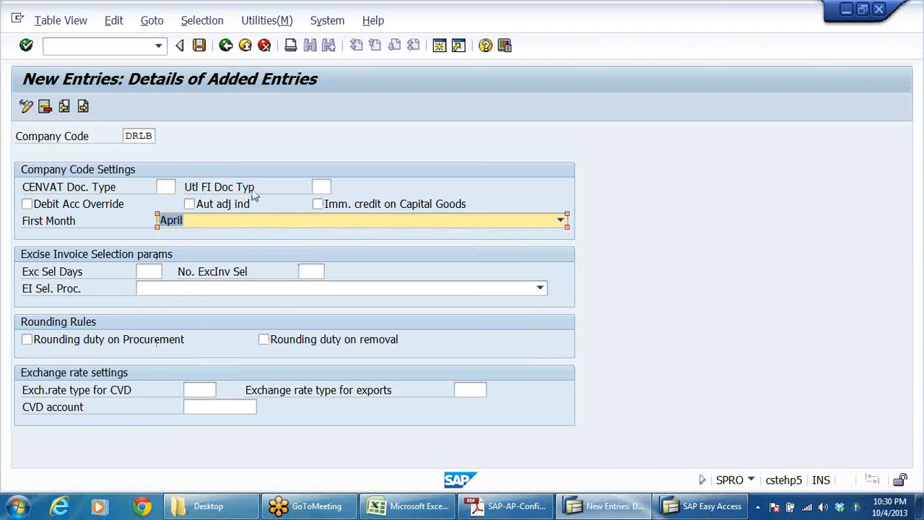
click(199, 46)
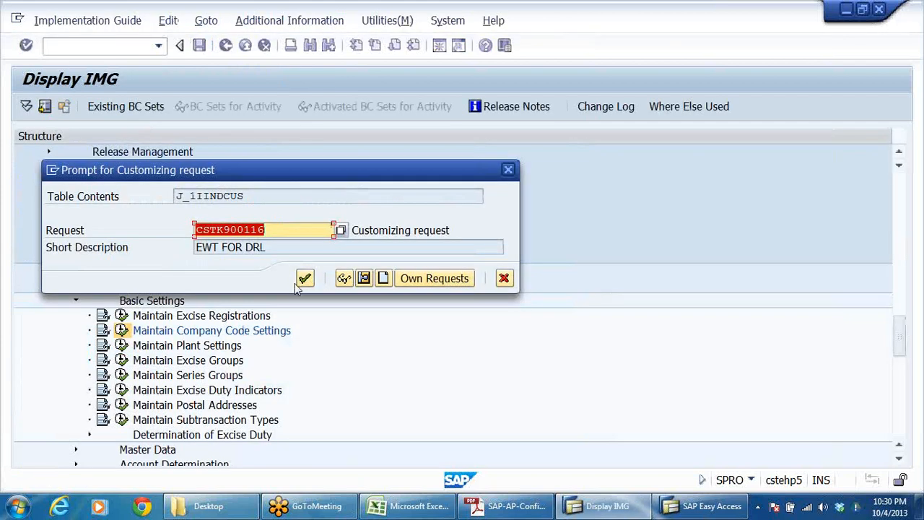
click(307, 283)
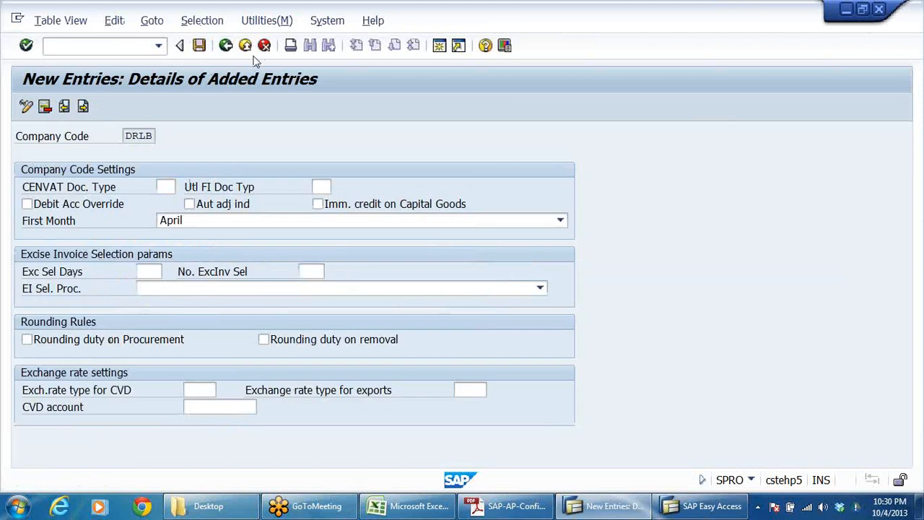
Step: Leave the company code settings, collapse Basic Settings and expand Master Data under India
click(225, 45)
click(225, 45)
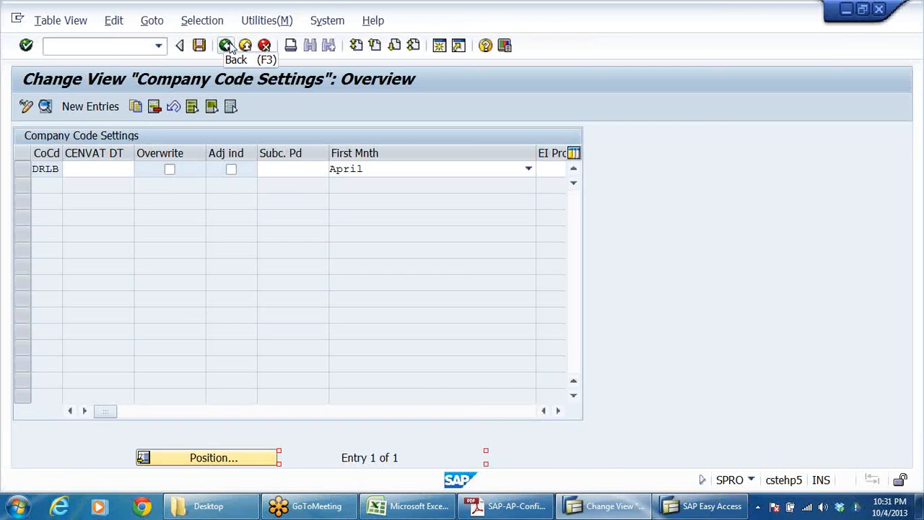
click(226, 45)
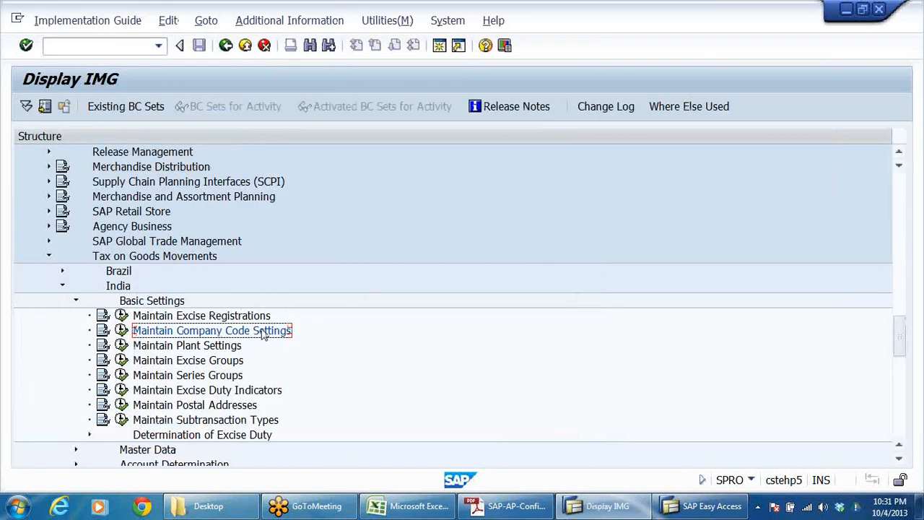
click(77, 301)
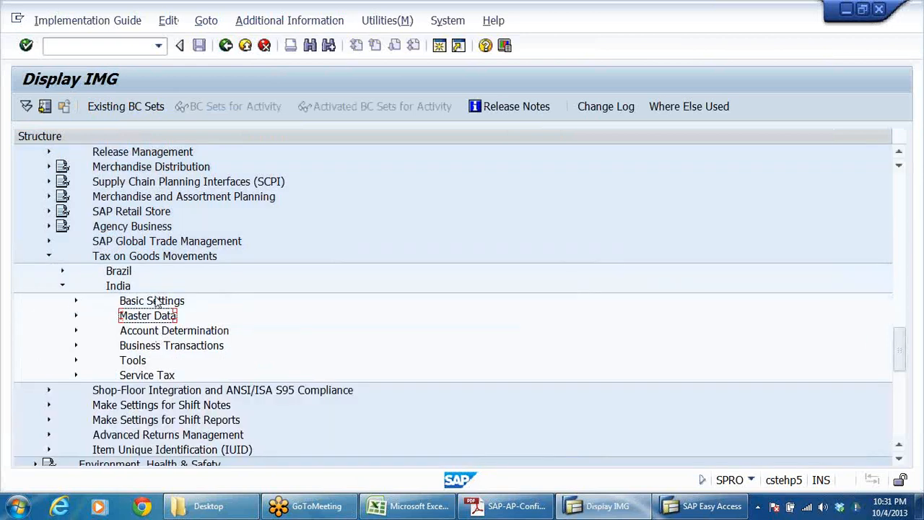
click(76, 315)
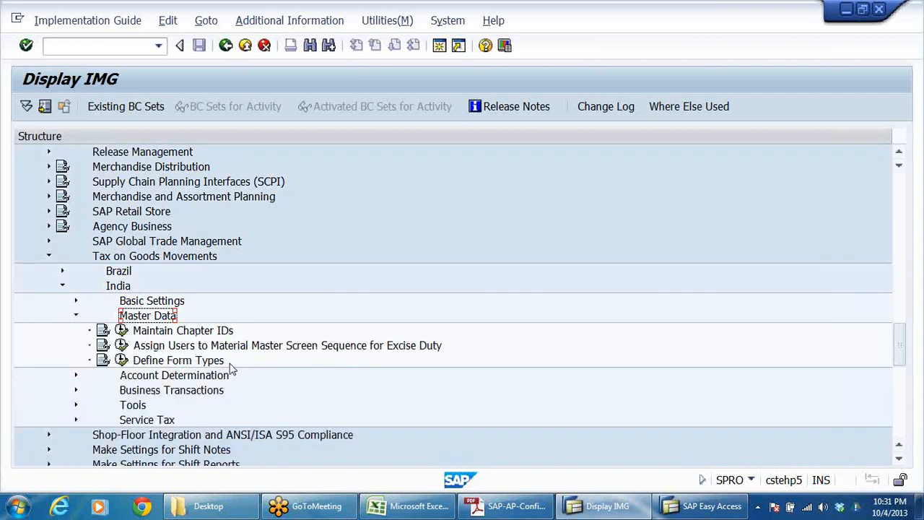
Step: Switch to the SAP Easy Access session and open FK02 - Change from the Accounts Payable master records
click(707, 512)
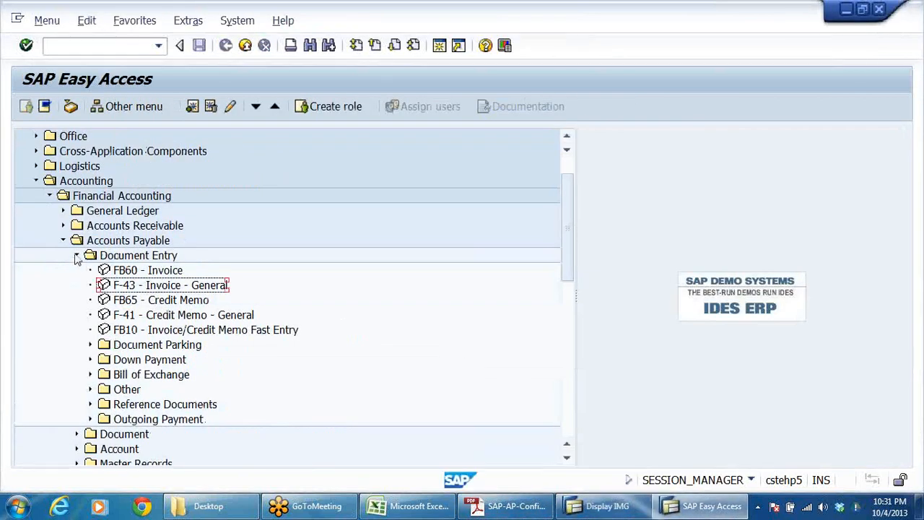
click(77, 256)
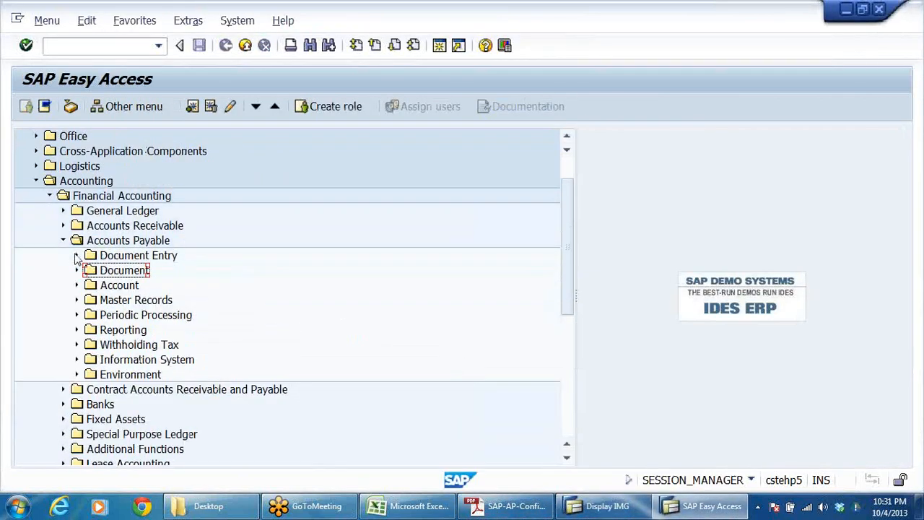
click(118, 286)
double_click(137, 300)
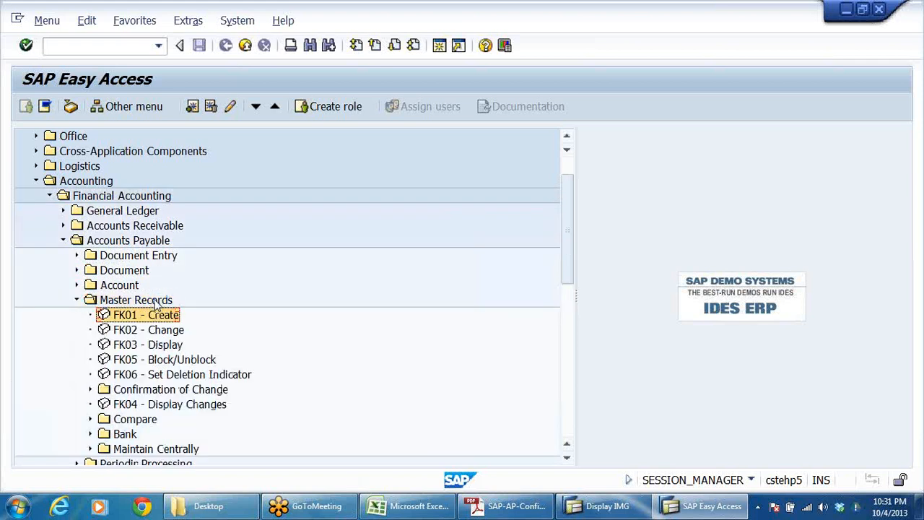
key(Down)
key(Return)
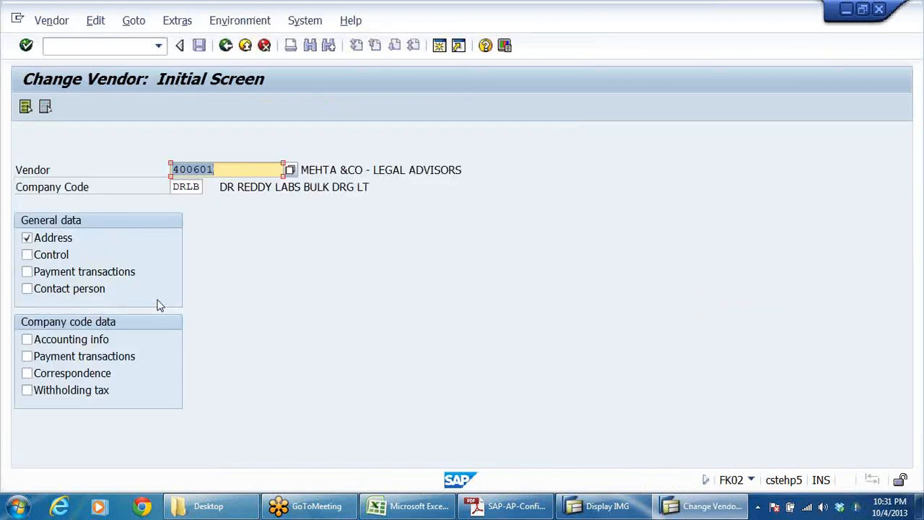
Step: Examine the MEHTA &CO vendor's address and accounting data in DRLB, selecting the Accounting info and company code Payment transactions views
key(Return)
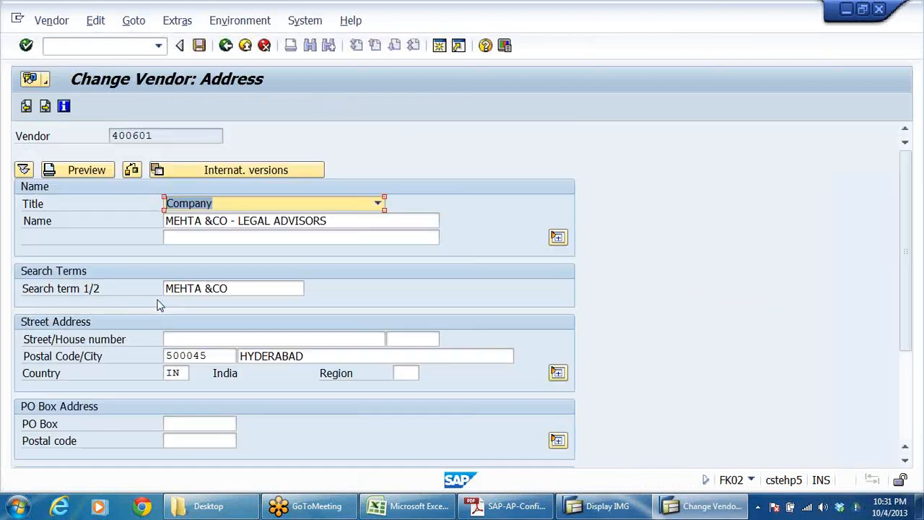
click(226, 46)
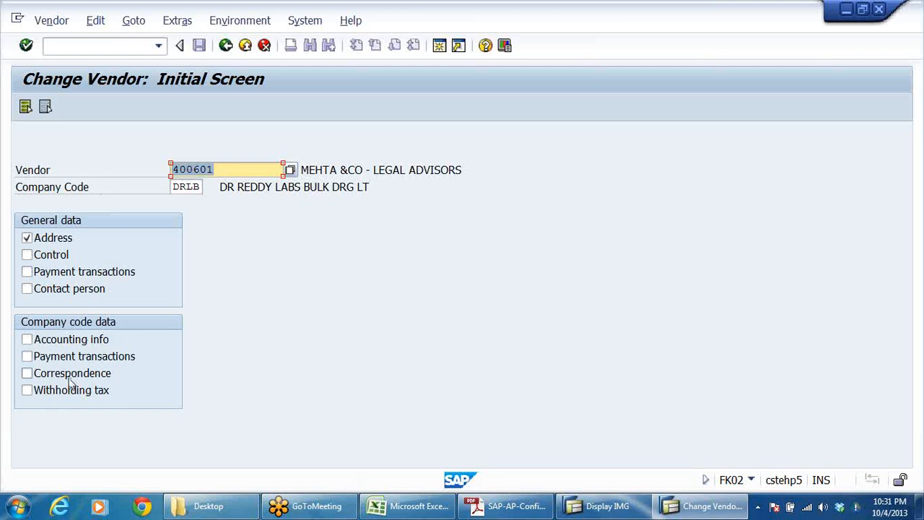
click(236, 169)
click(81, 339)
click(66, 358)
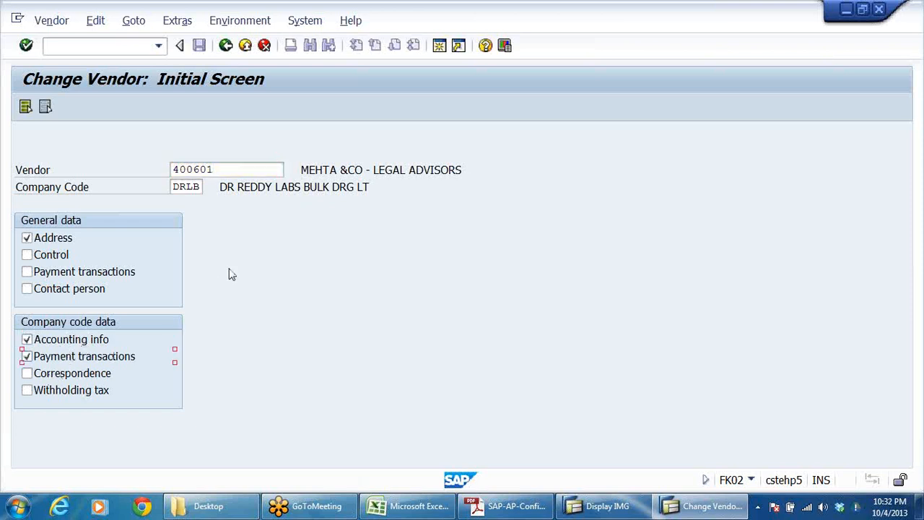
key(Return)
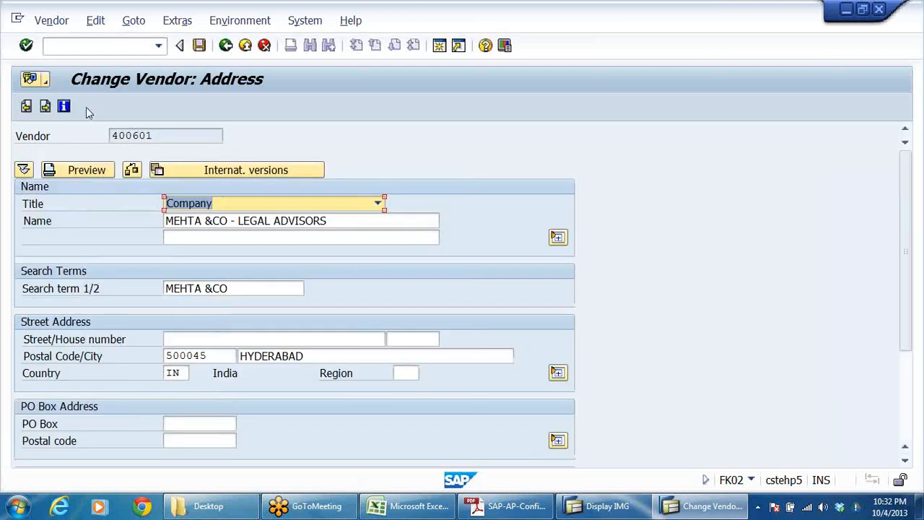
click(46, 107)
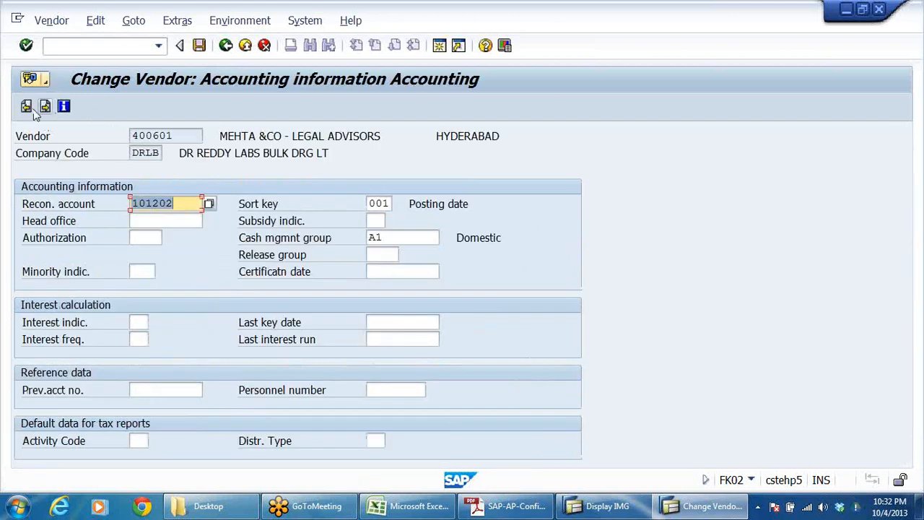
click(26, 106)
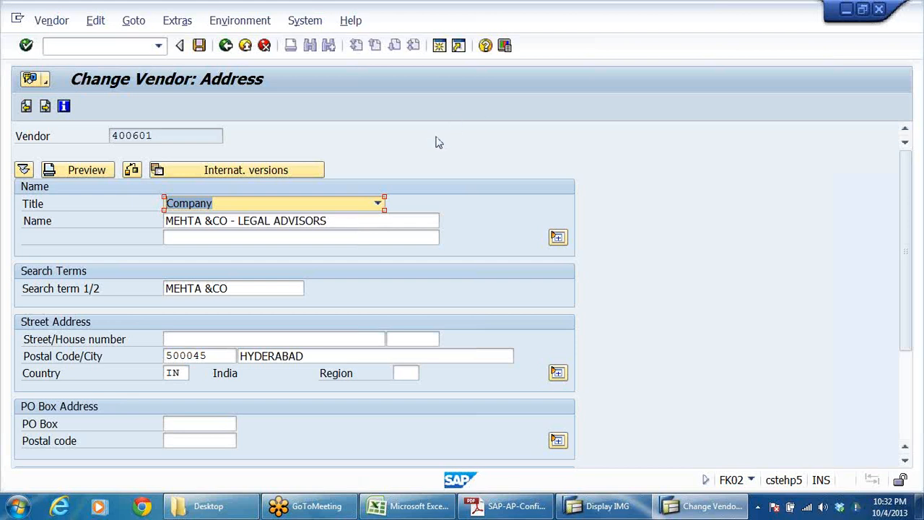
Step: Check the international versions available for the vendor's address, then return to the Change Vendor initial screen
click(239, 172)
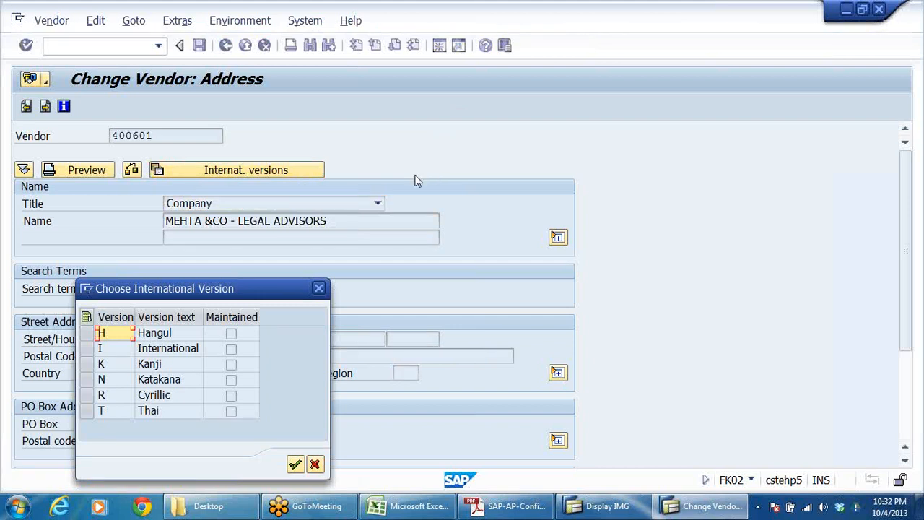
click(314, 462)
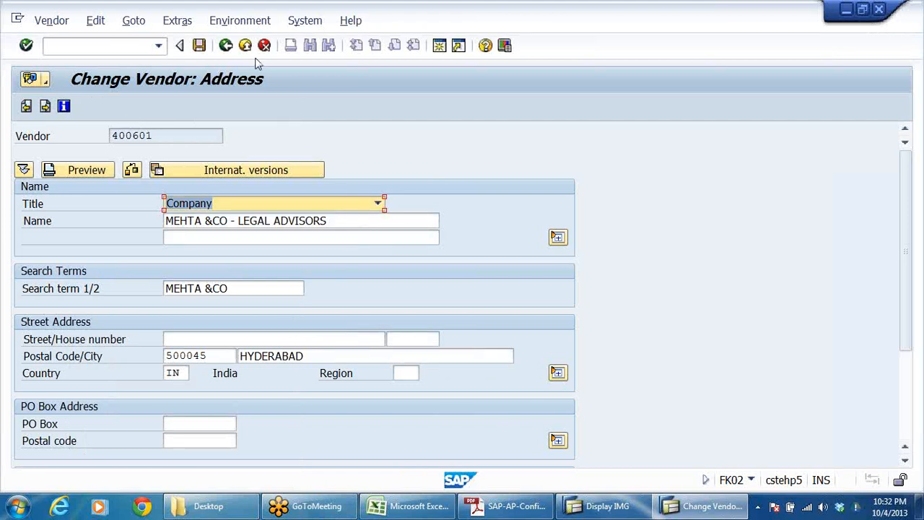
click(225, 46)
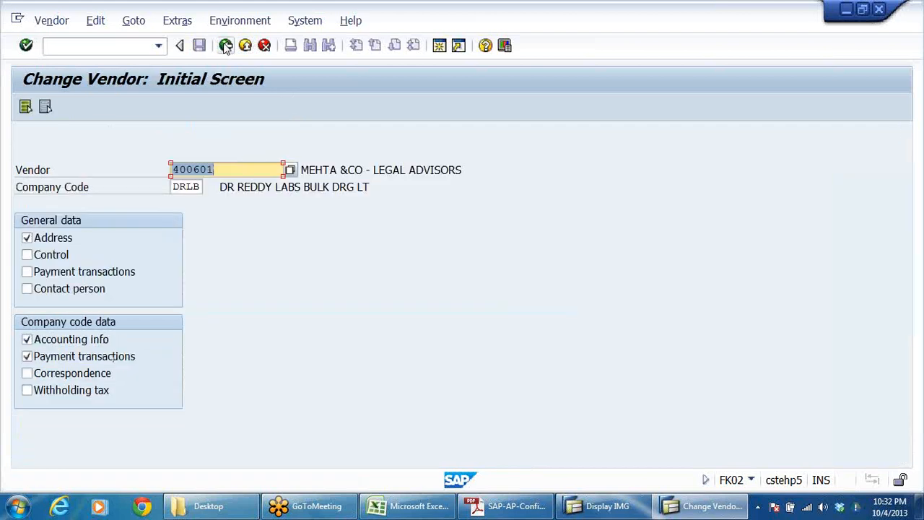
Step: Return to the Display IMG session and open Assign Users to Material Master Screen Sequence for Excise Duty under Master Data
click(225, 46)
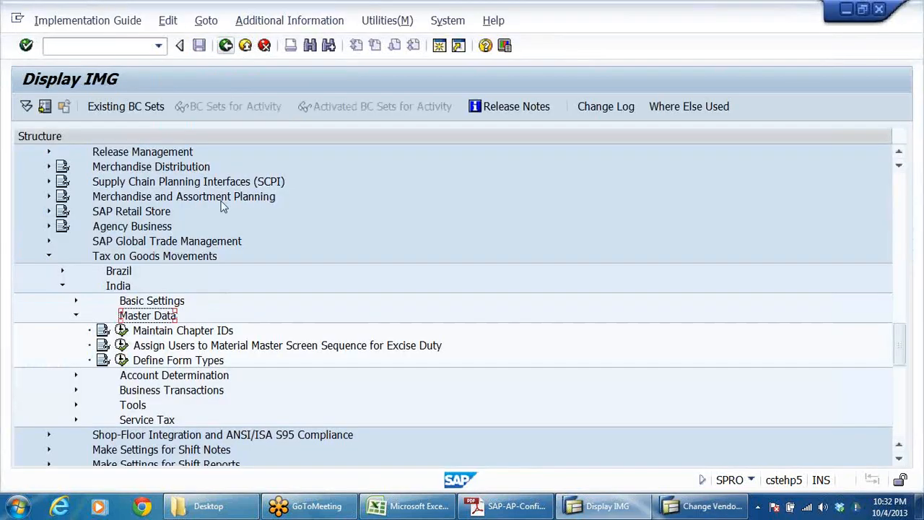
click(160, 302)
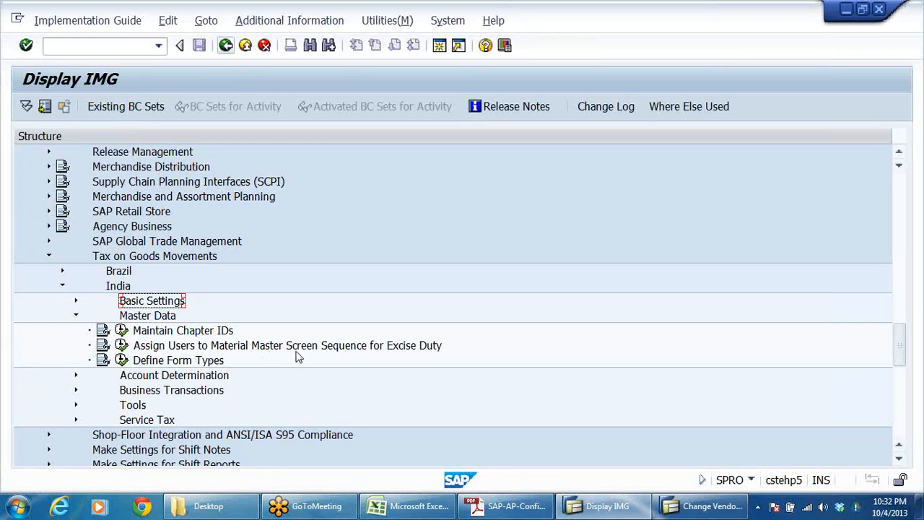
click(433, 345)
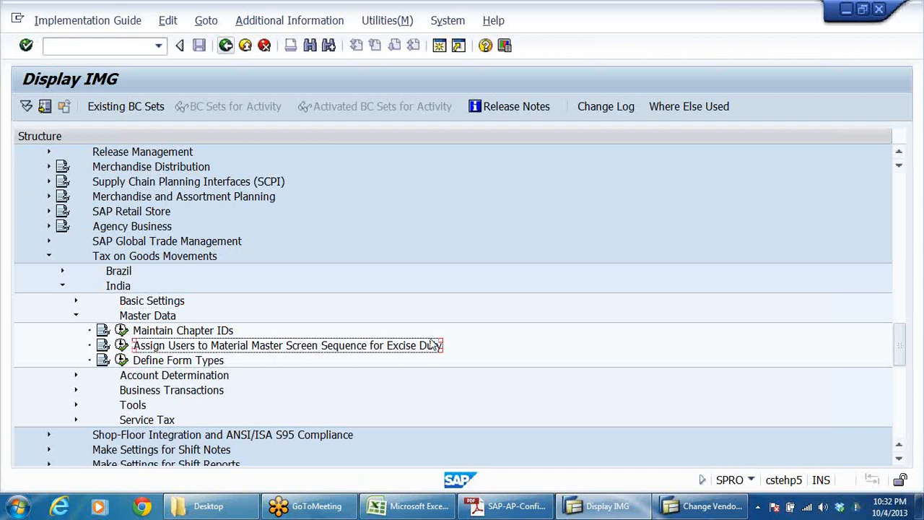
click(121, 345)
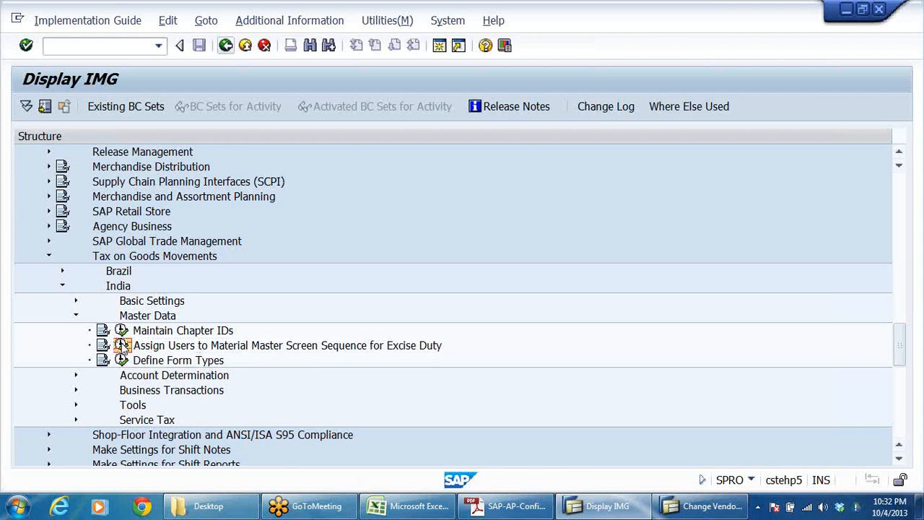
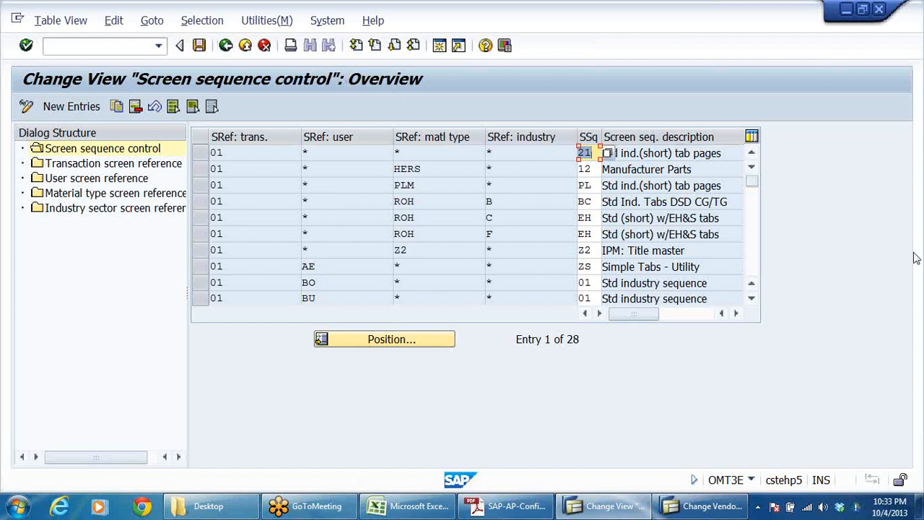
click(914, 113)
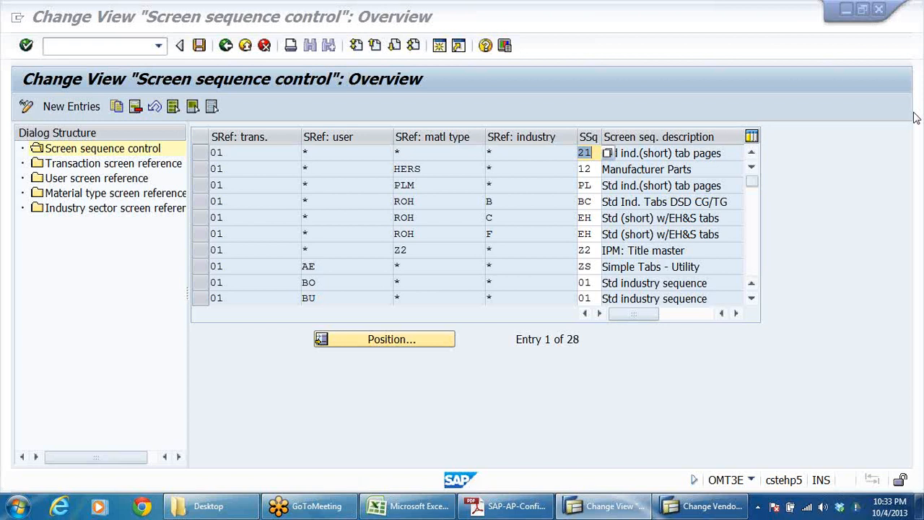
key(alt+Tab)
click(619, 505)
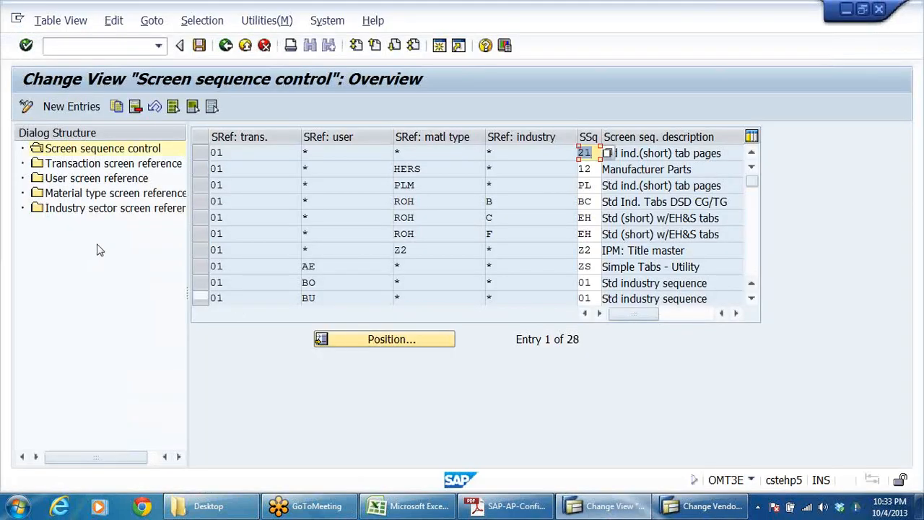
Step: Open the User screen reference view and look through its existing user entries
click(85, 181)
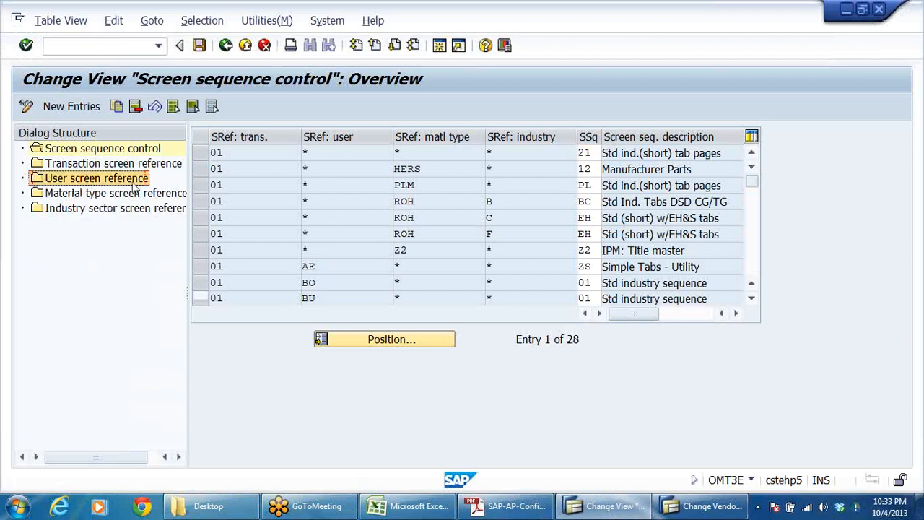
double_click(96, 183)
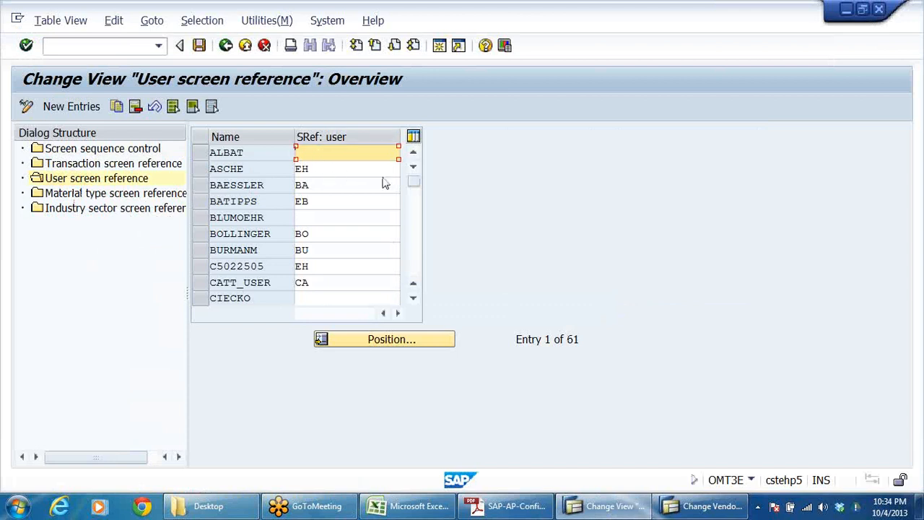
scroll(252, 195, down, 3)
scroll(256, 191, down, 4)
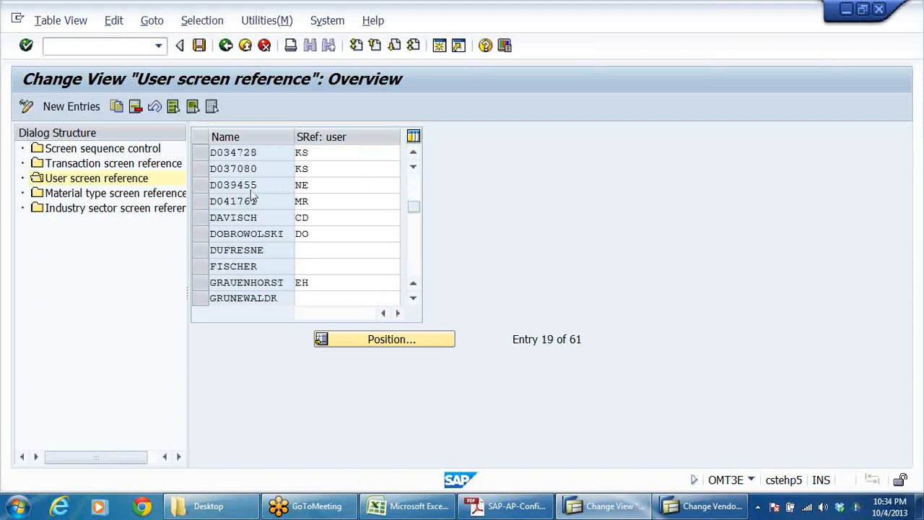
scroll(261, 186, down, 2)
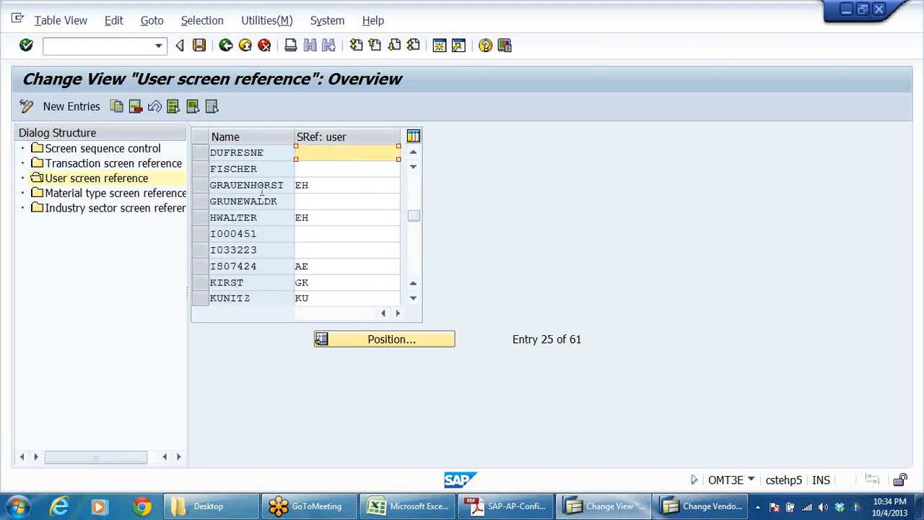
scroll(262, 189, down, 2)
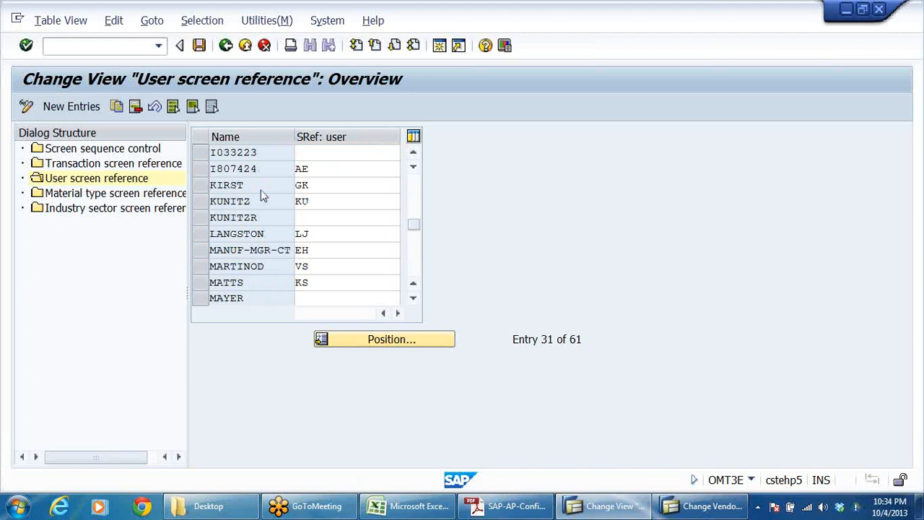
scroll(262, 189, down, 3)
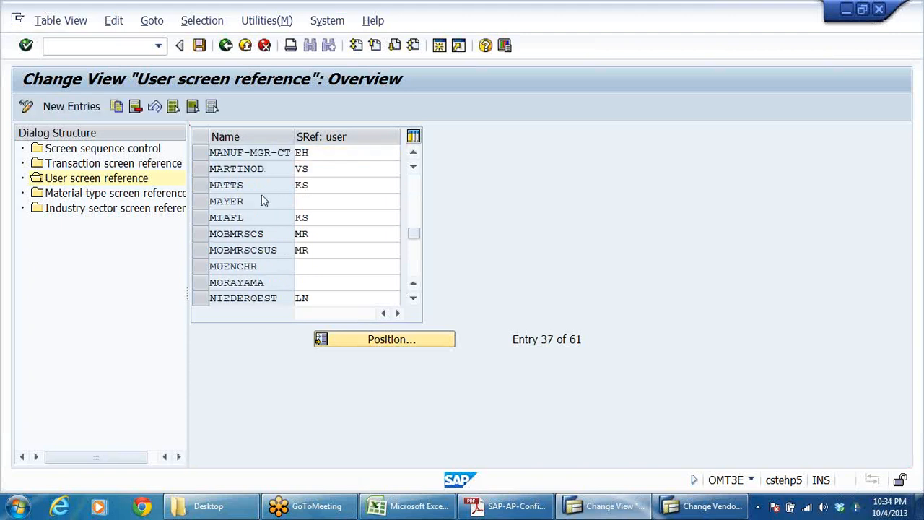
Step: Add a new User screen reference entry with the user's name and screen reference *, saving it to the EWT FOR DRL customizing request
click(71, 106)
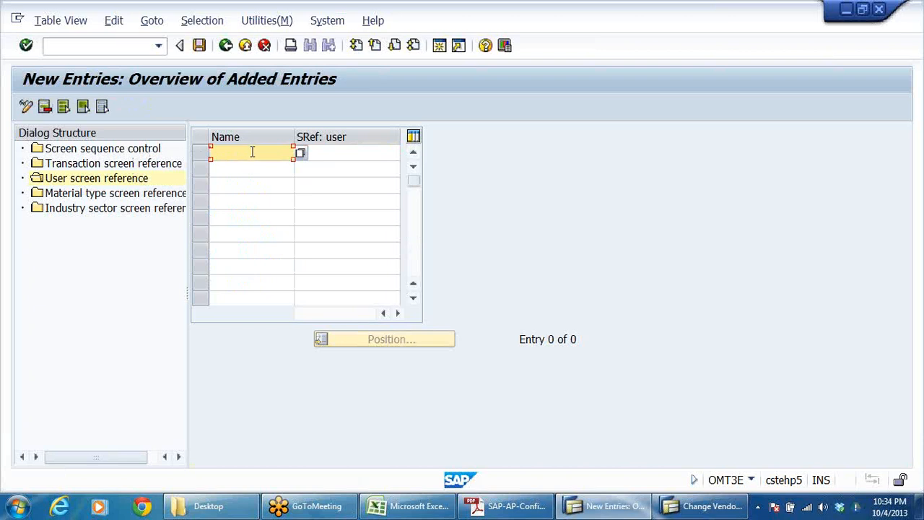
text(ANAND)
click(325, 154)
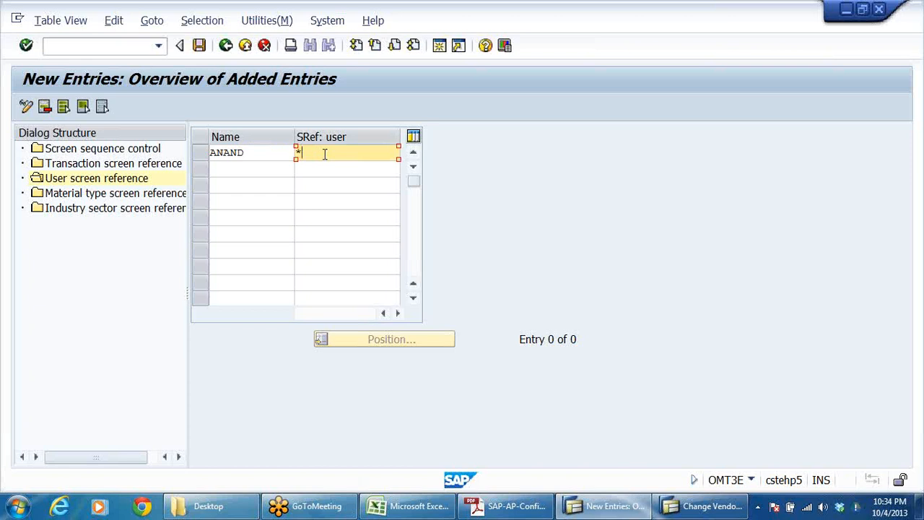
drag(294, 136, 254, 136)
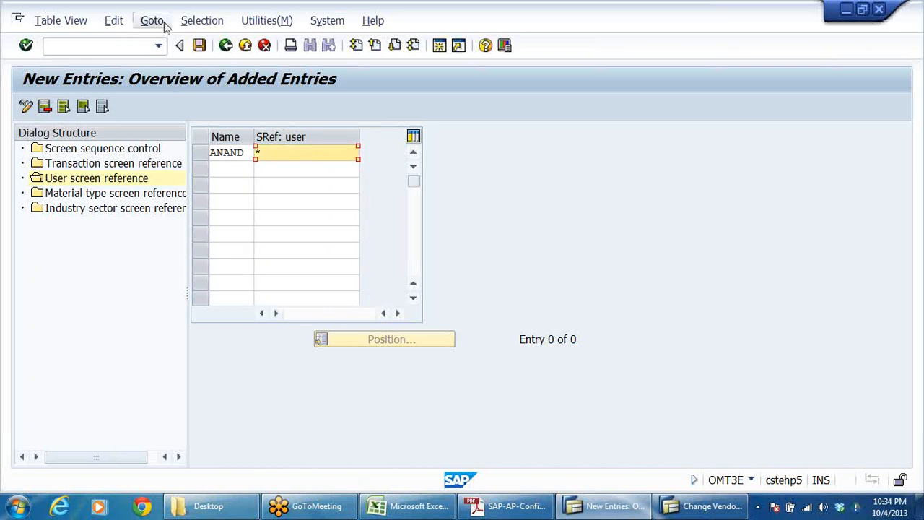
click(200, 46)
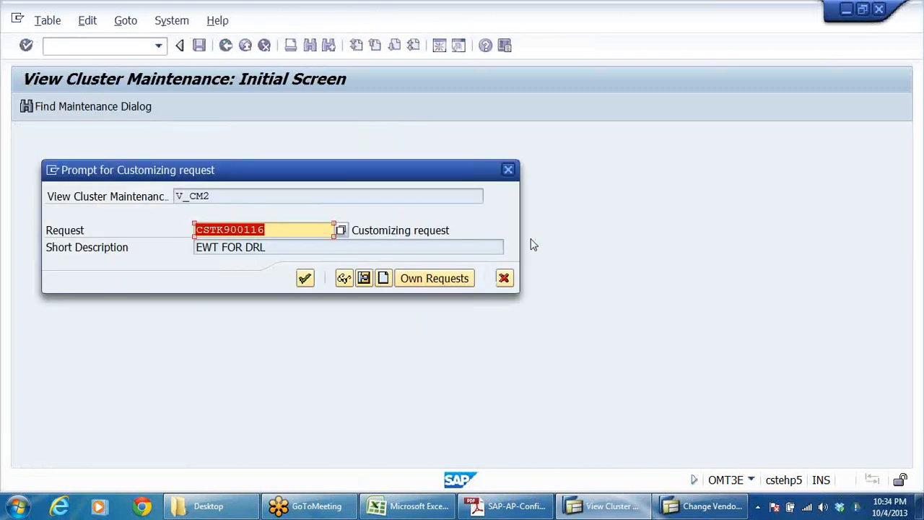
click(304, 279)
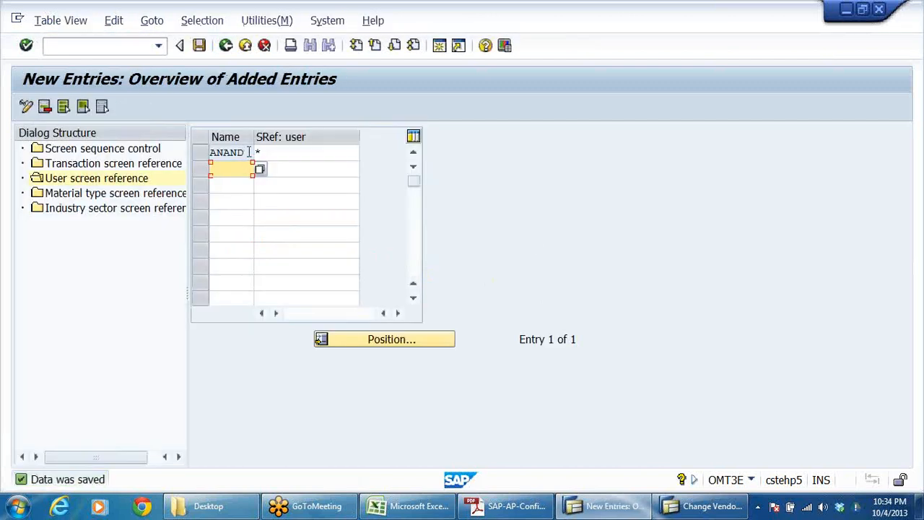
Step: Leave the new entries and screen sequence views and return to the Display IMG structure
click(232, 168)
click(226, 45)
click(226, 45)
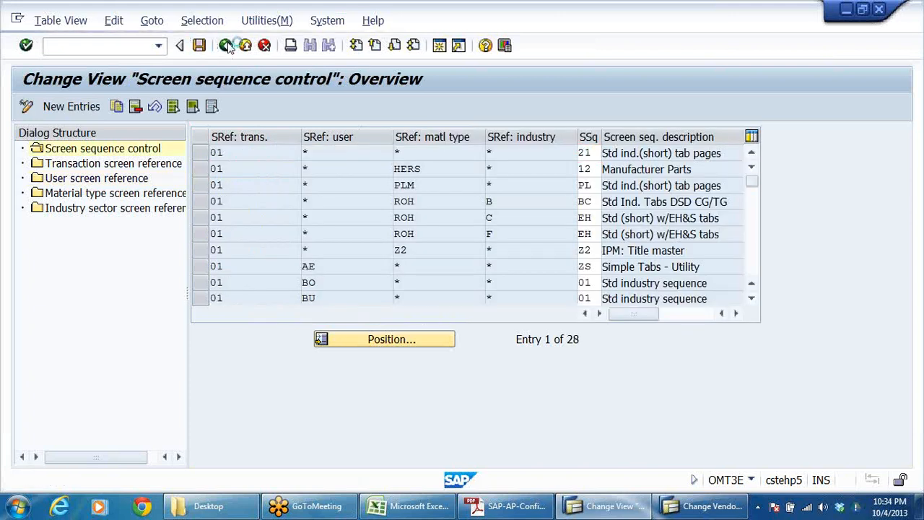
click(226, 46)
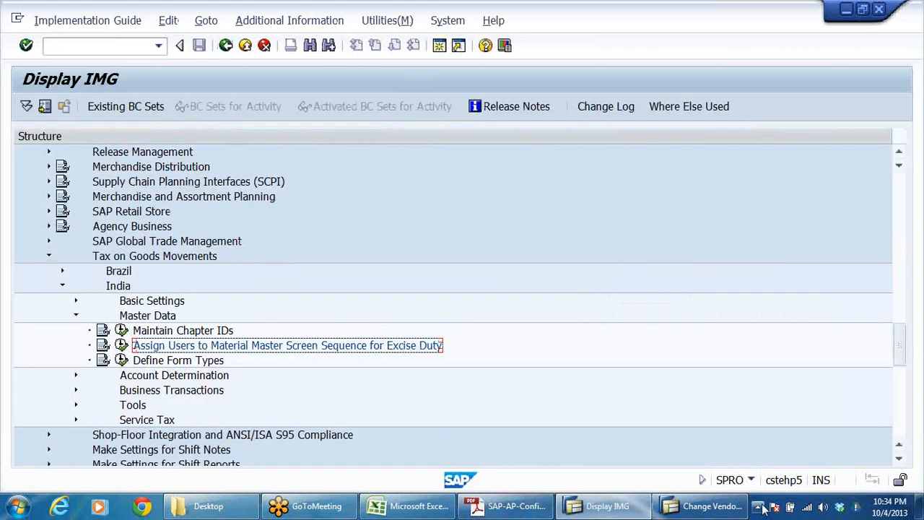
Step: Switch to the Change Vendor session, restart FK02 for MEHTA &CO in DRLB and open the vendor's CIN Details
click(704, 505)
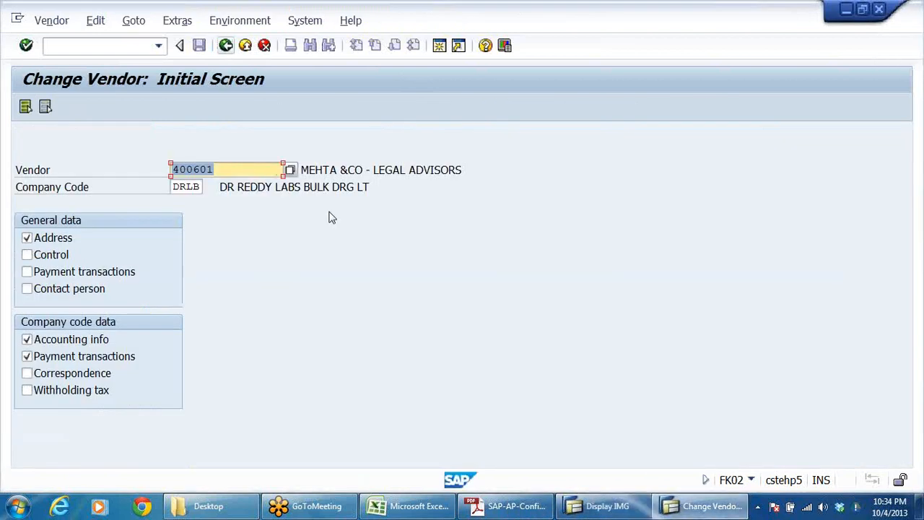
click(227, 47)
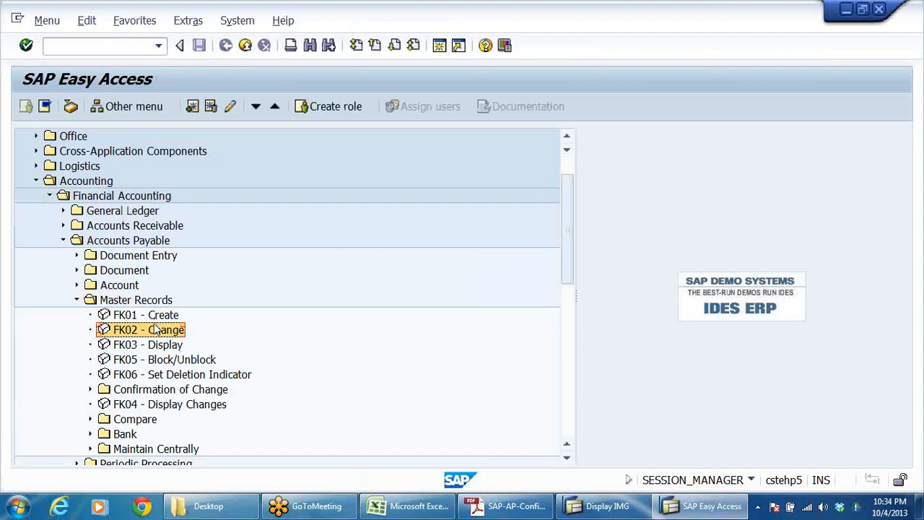
double_click(154, 330)
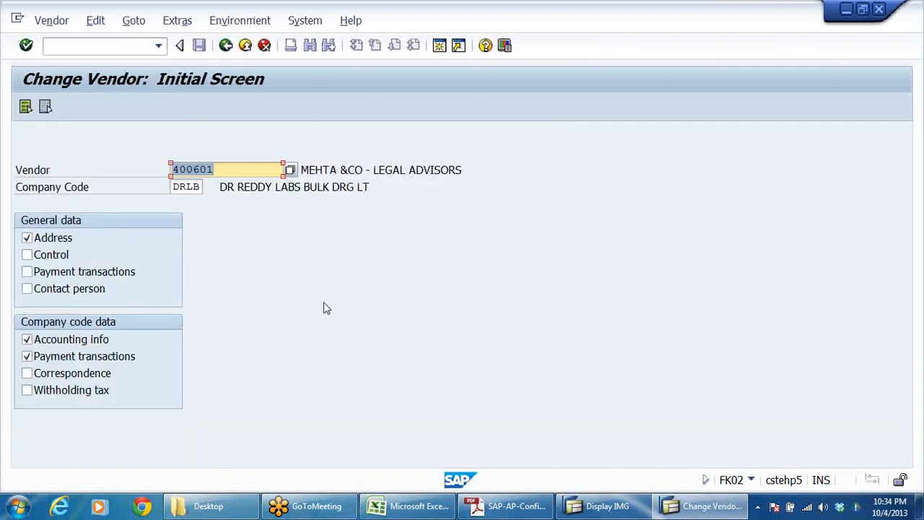
key(Return)
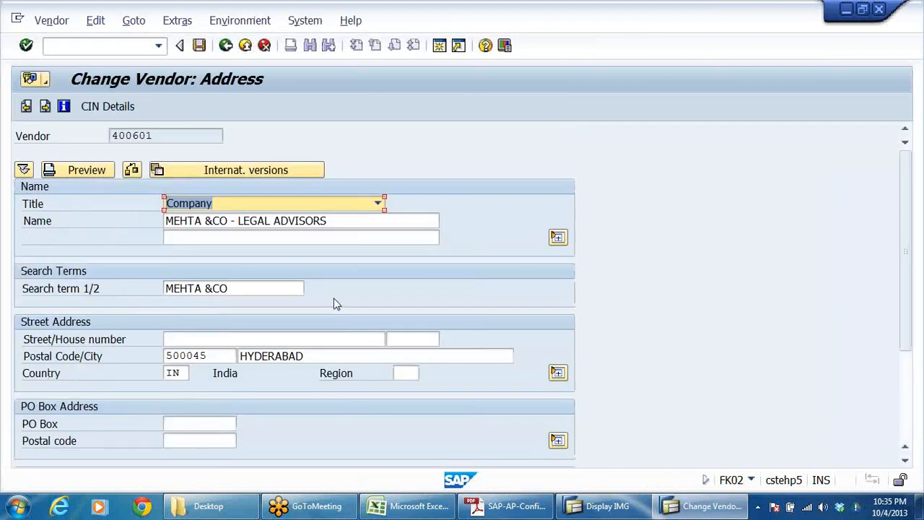
click(109, 106)
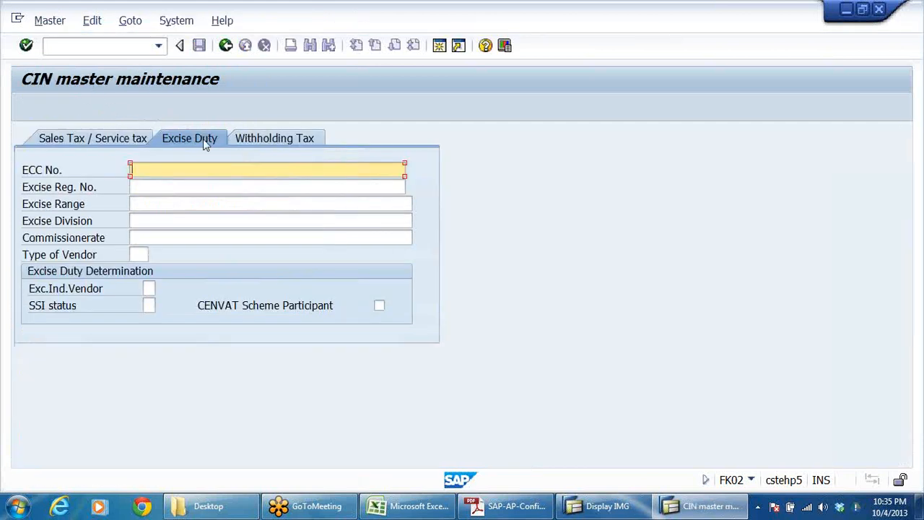
Step: Enter the vendor's PAN number in the Withholding Tax details of the CIN master
click(301, 138)
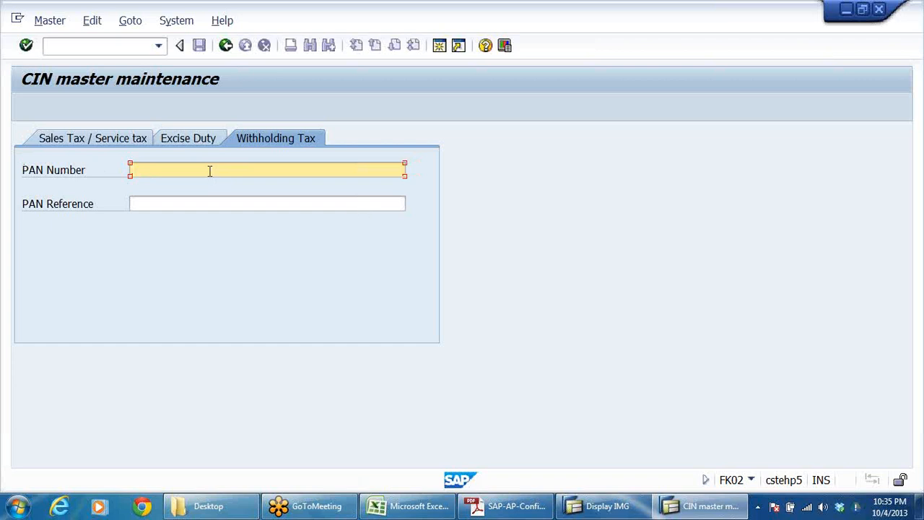
text(ABCD123456E)
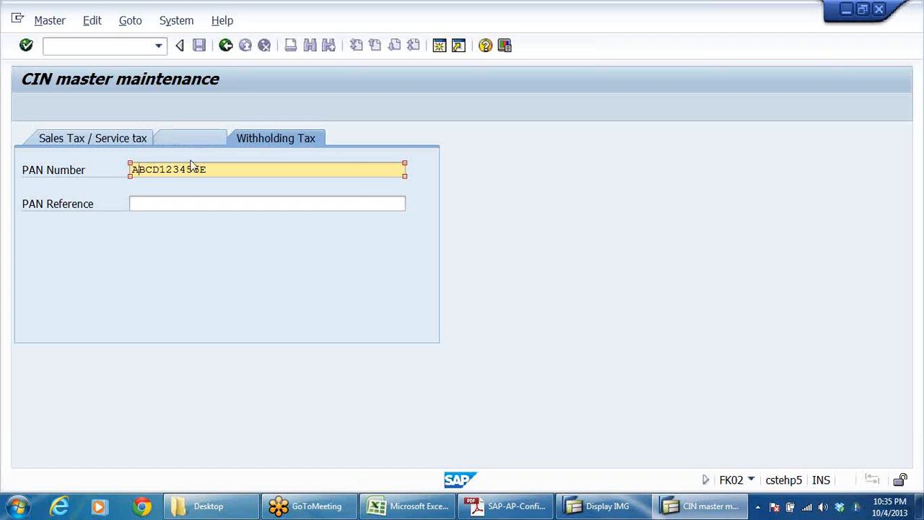
key(BackSpace)
Step: Check the vendor's Excise Duty and Sales Tax / Service tax details, then return to the address data and save the vendor
click(185, 139)
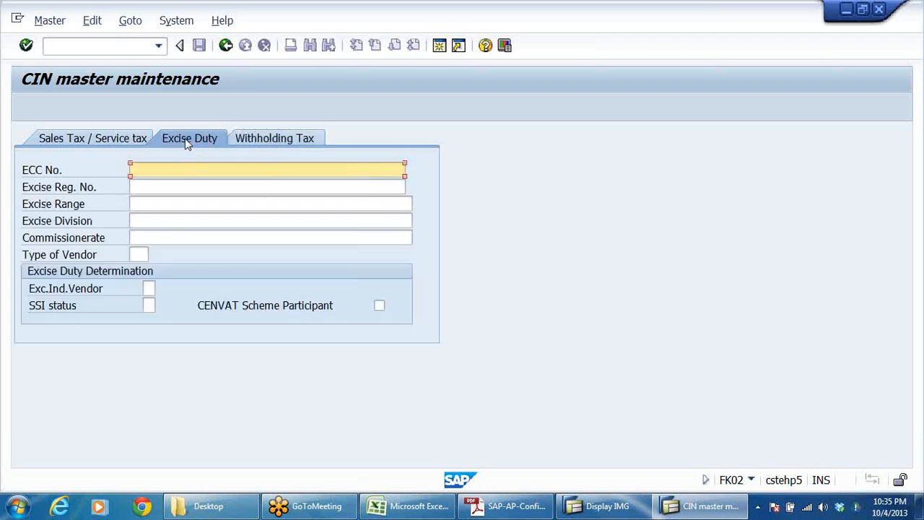
click(134, 138)
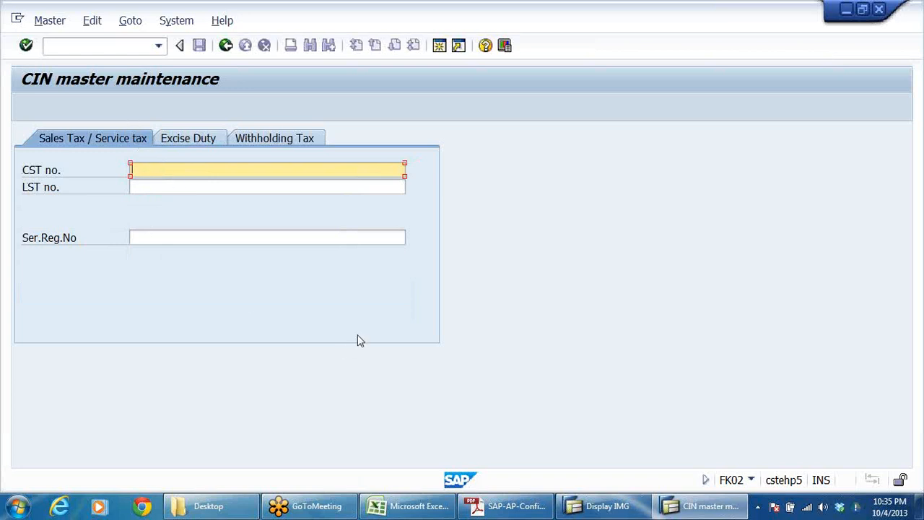
click(185, 142)
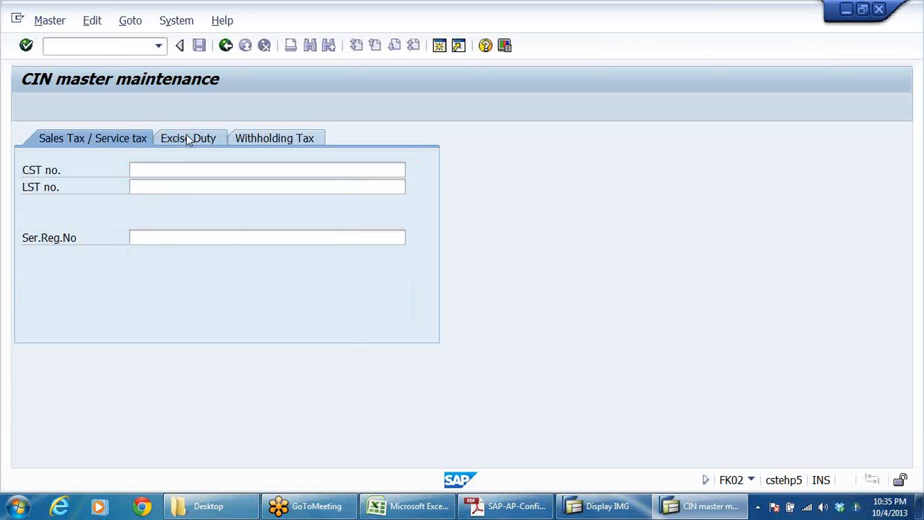
click(226, 46)
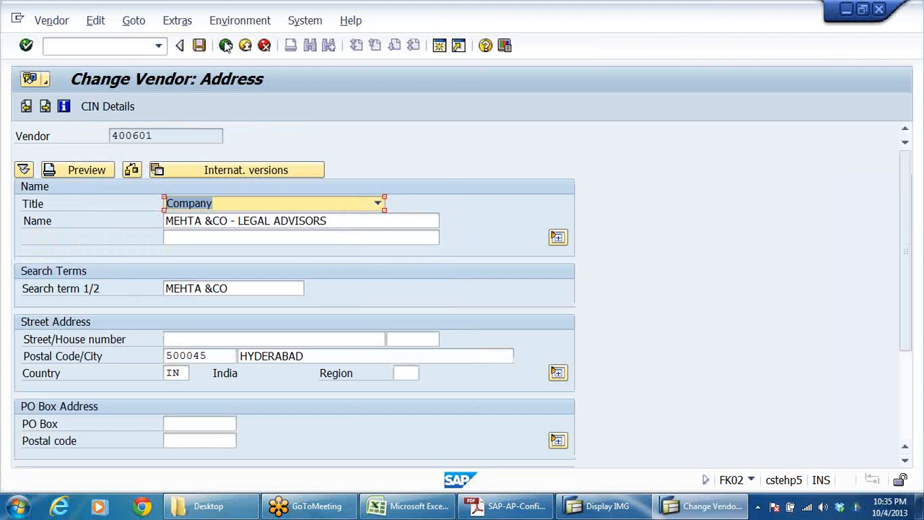
click(200, 46)
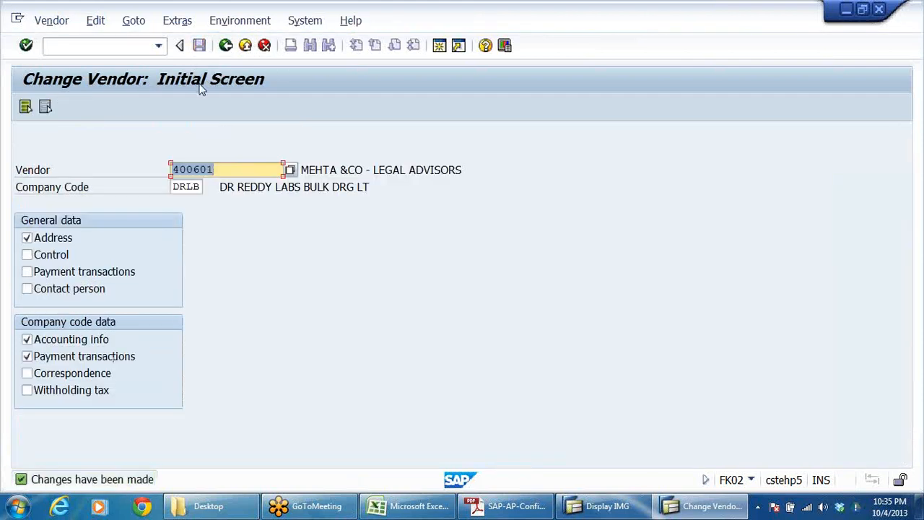
Step: Return to SAP Easy Access and open F-43 - Invoice - General under Accounts Payable Document Entry
click(226, 45)
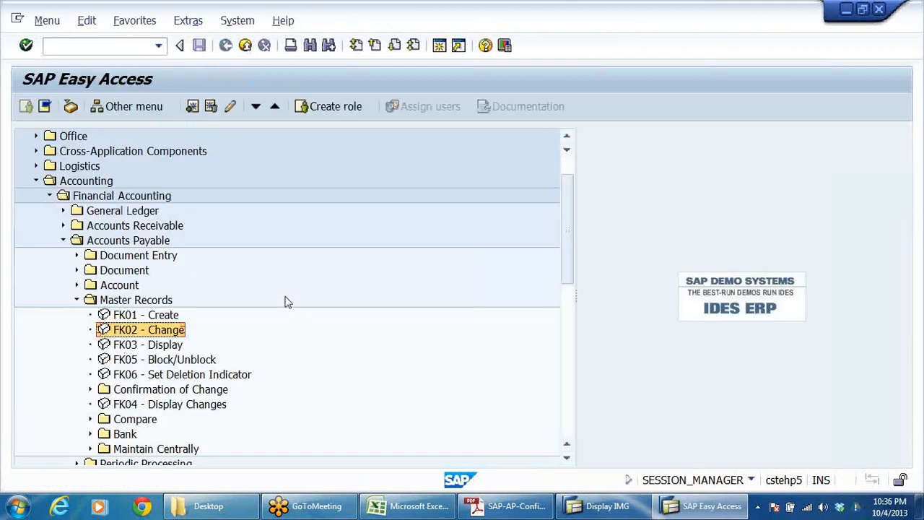
click(148, 258)
double_click(149, 258)
key(Down)
key(Down)
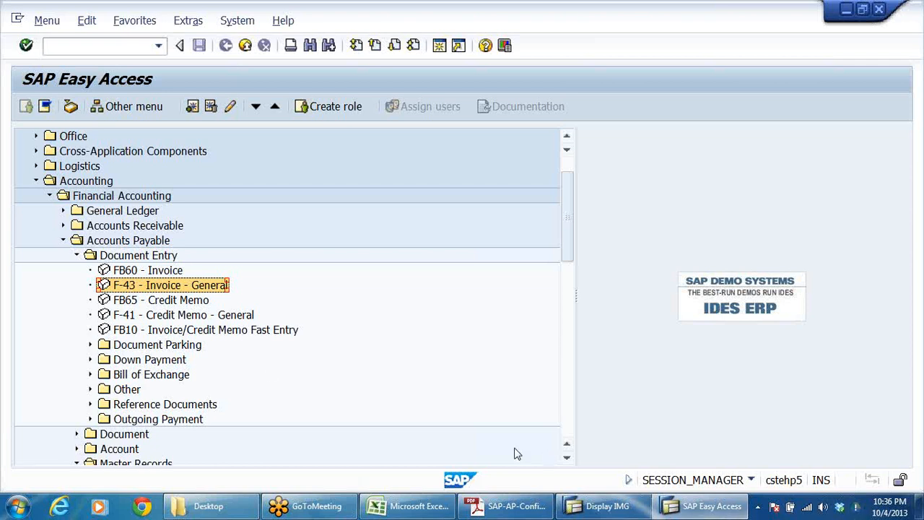
double_click(156, 286)
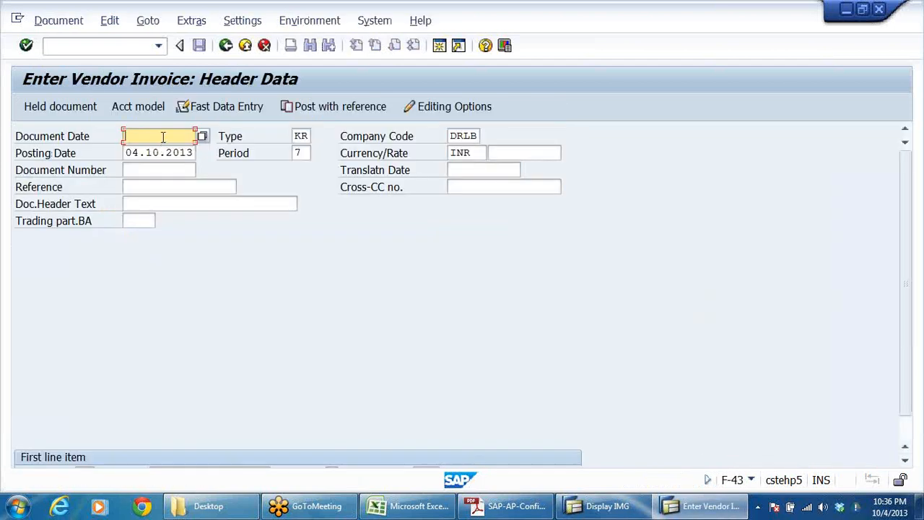
Step: Fill in the invoice's document date and the MEHTA &CO vendor account with posting key 31, and continue to the vendor item
click(163, 137)
click(164, 150)
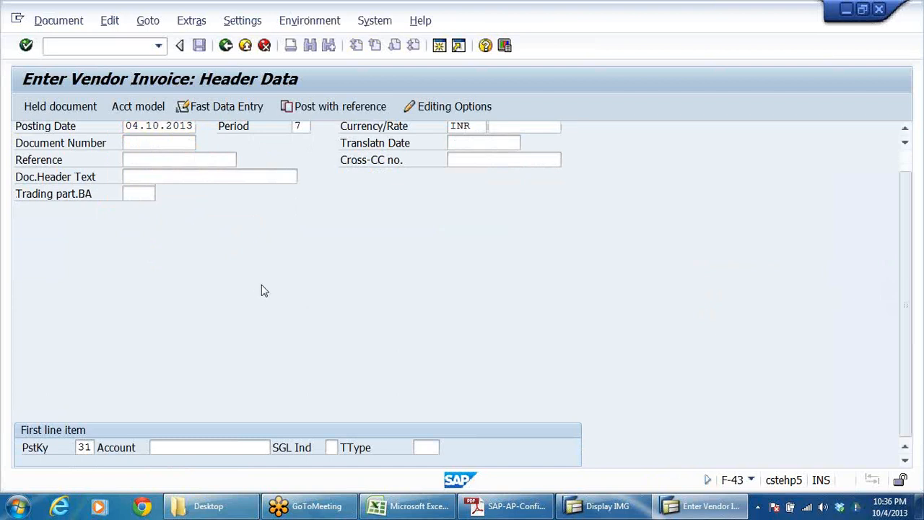
click(180, 447)
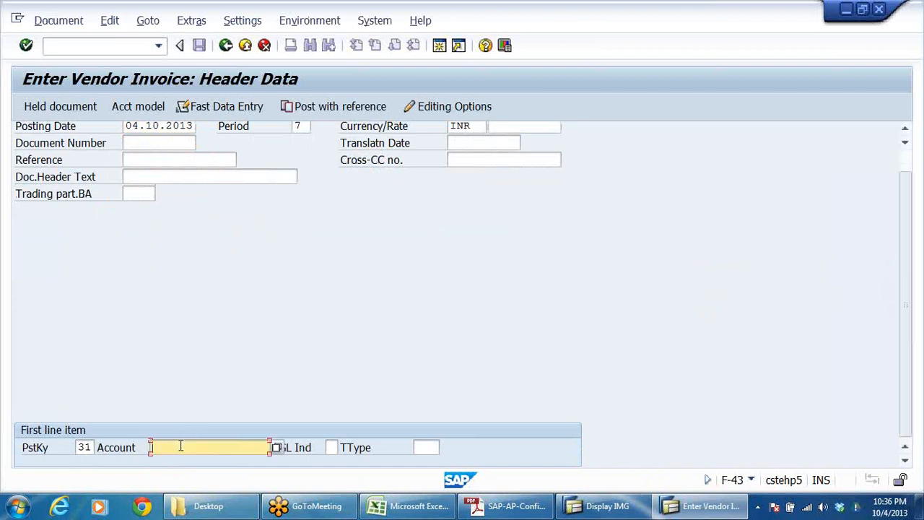
click(181, 446)
click(243, 343)
key(Return)
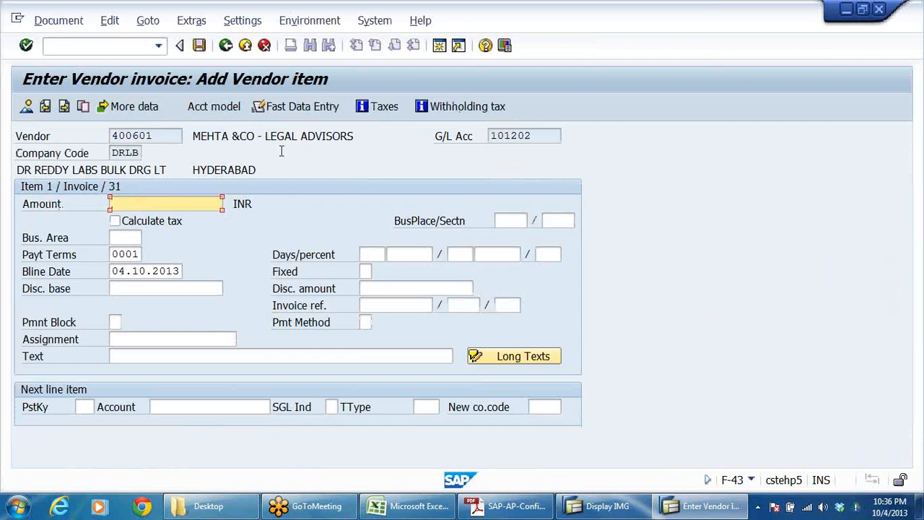
Step: Enter 100000 as the vendor item's amount and TDS ON LEGAL CHARGES as its text
click(181, 204)
click(171, 219)
click(137, 357)
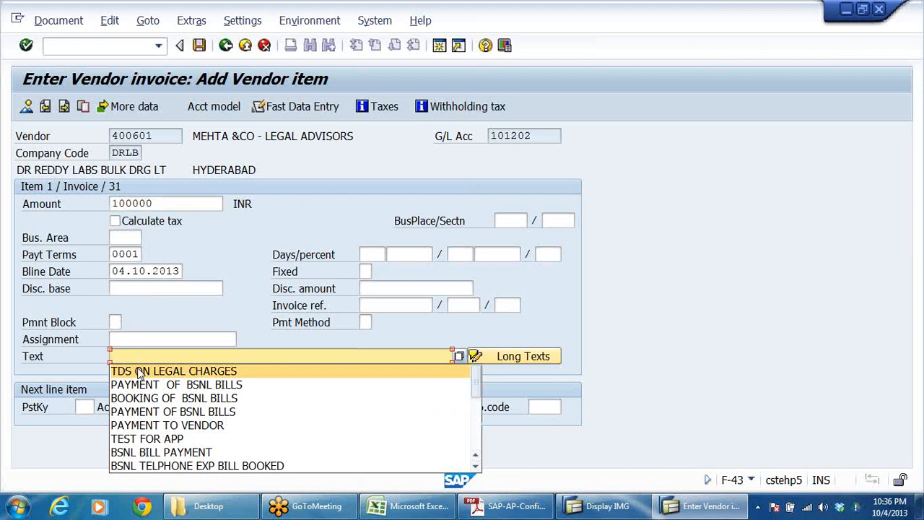
click(140, 371)
Step: Set the next line item to posting key 40 with the legal charges G/L account, and accept withholding tax code W1 for the vendor item
click(86, 404)
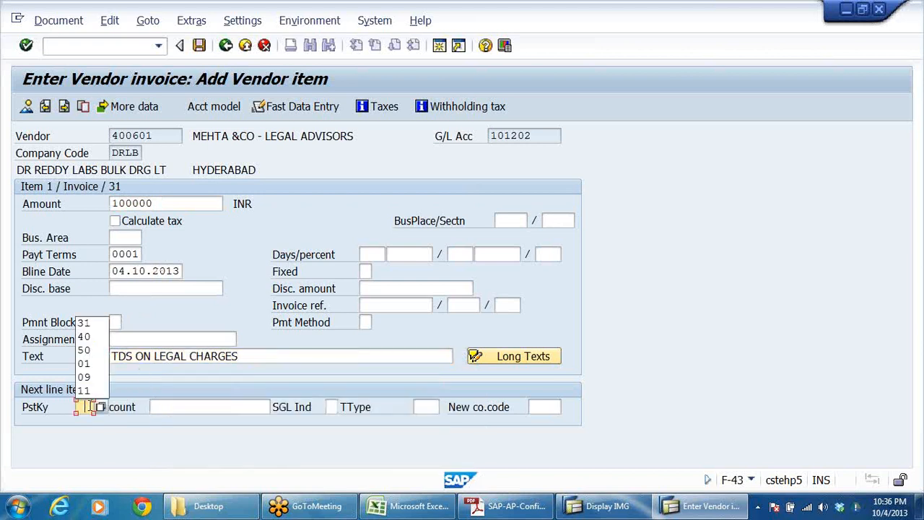
click(83, 336)
click(202, 405)
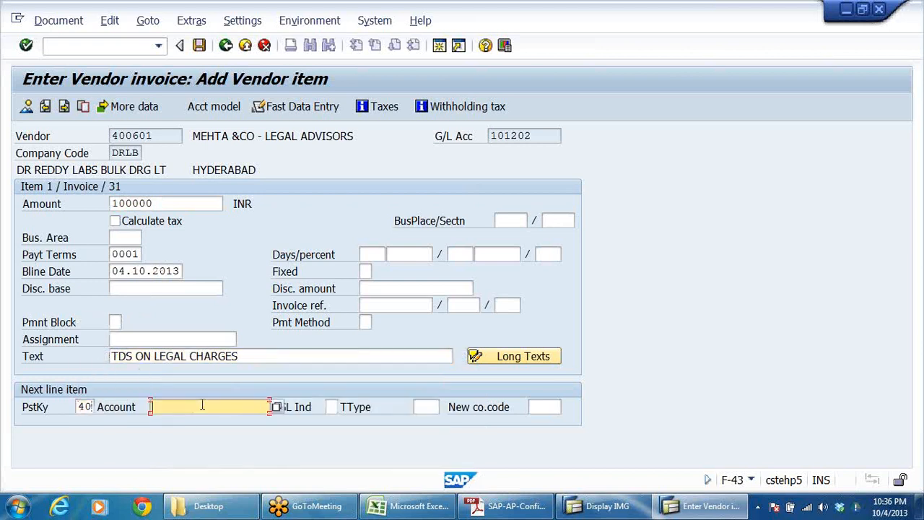
click(203, 298)
key(Return)
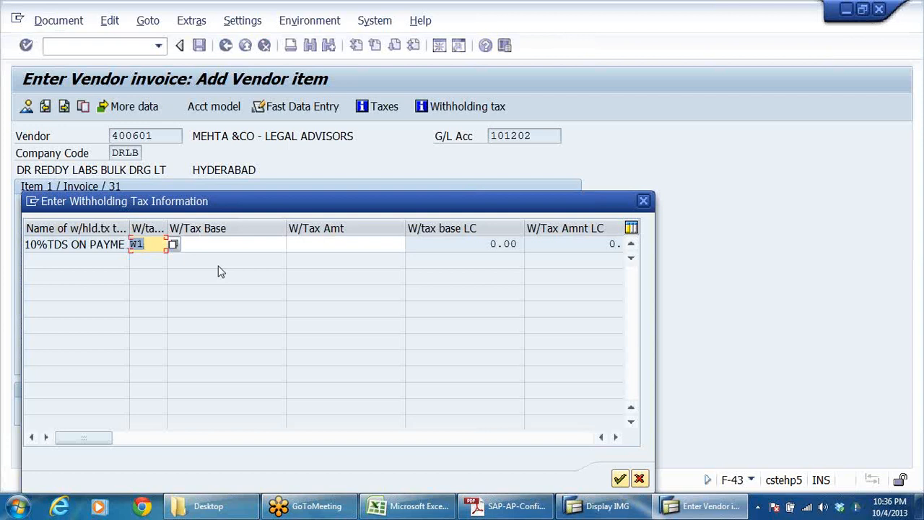
key(Return)
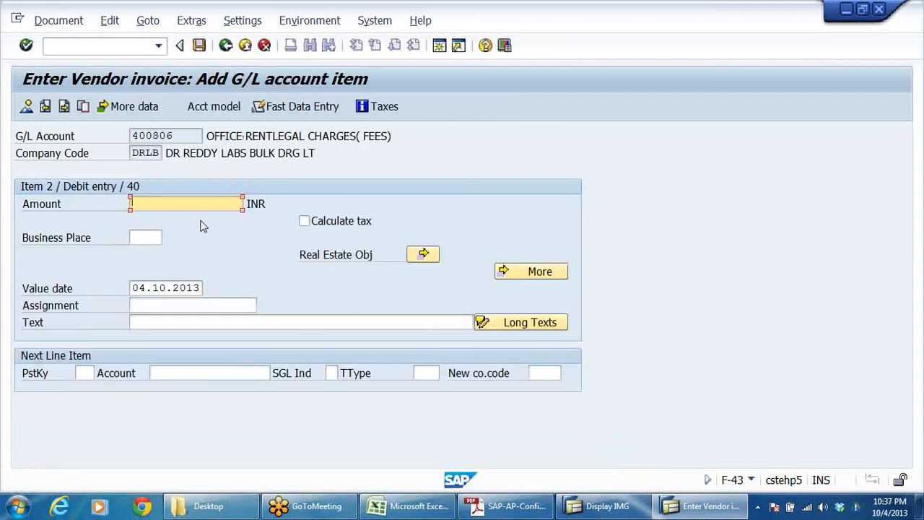
Step: Give the legal charges debit item the amount 100000 and the text TDS ON LEGAL CHARGES, and continue to the document overview
click(202, 205)
click(162, 220)
click(178, 322)
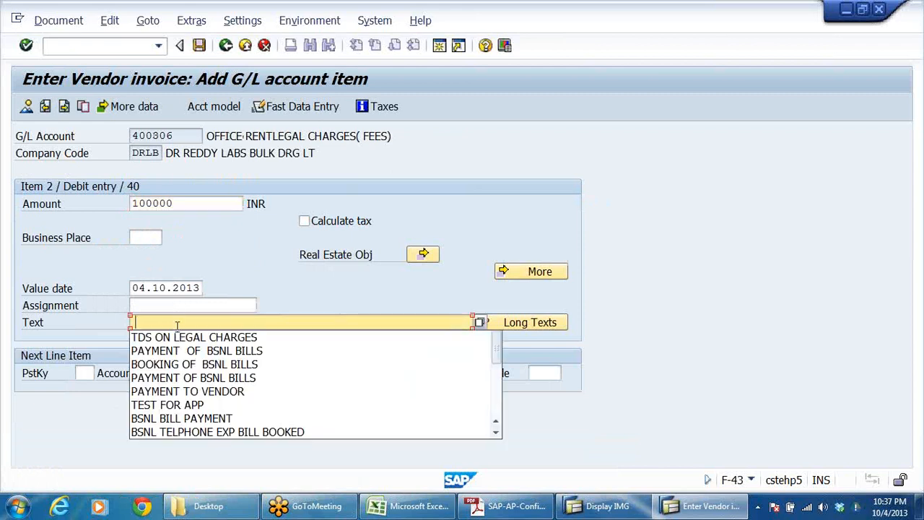
click(176, 338)
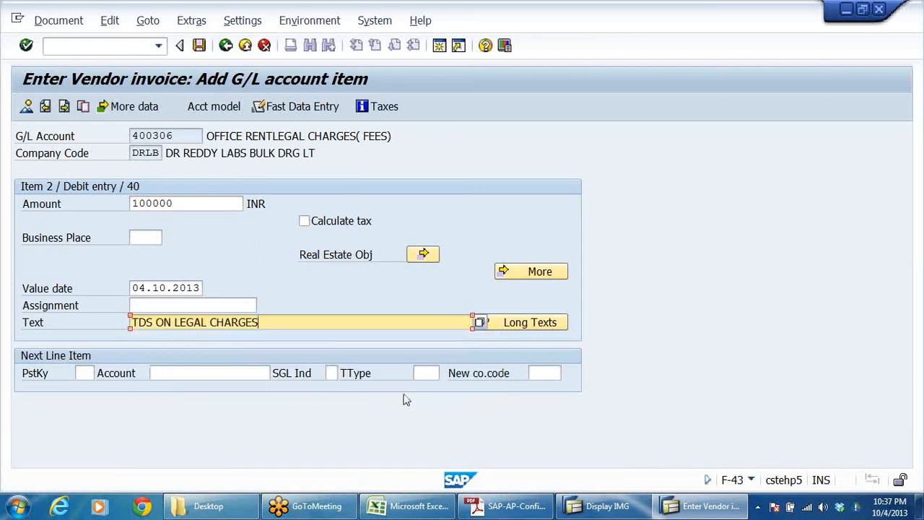
click(26, 107)
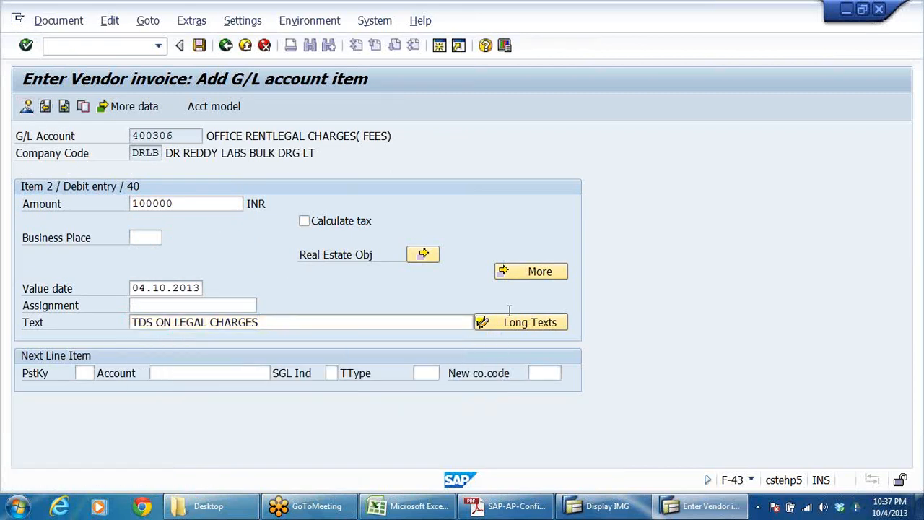
Step: Simulate the vendor invoice, acknowledge the section code information, and post the document
click(58, 20)
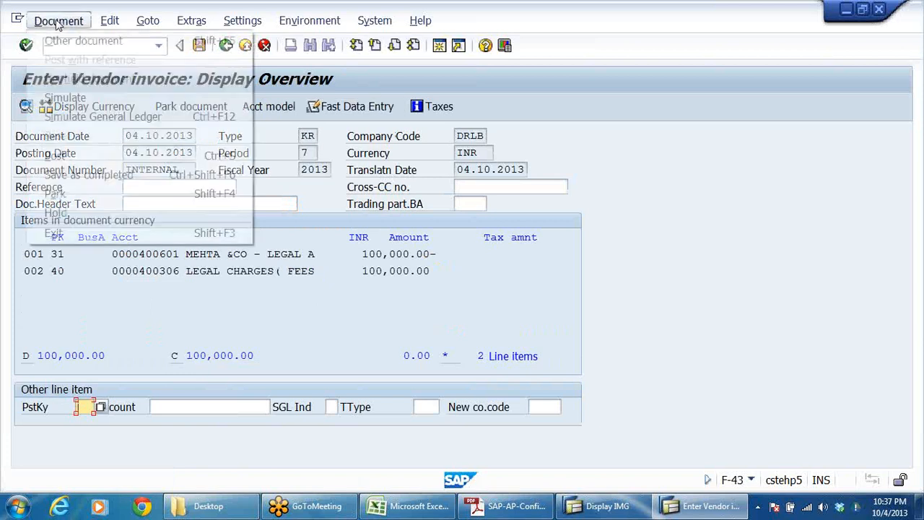
click(64, 98)
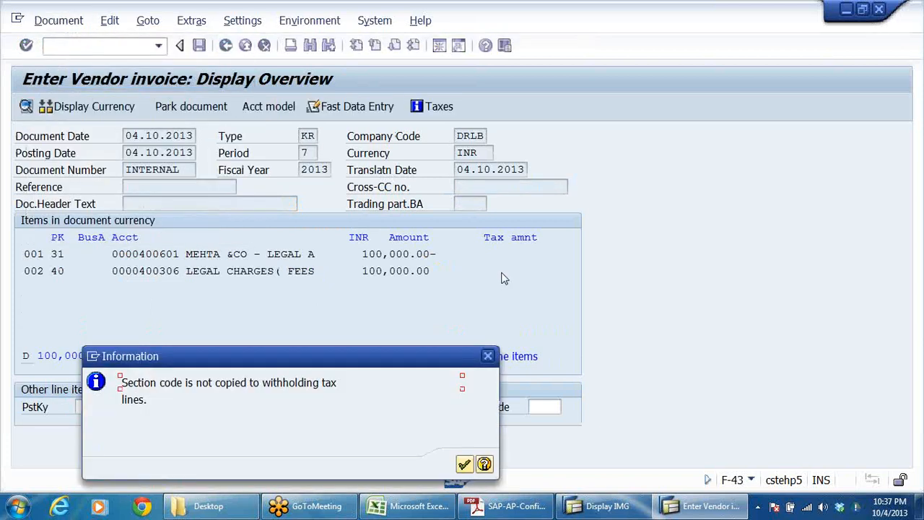
key(Return)
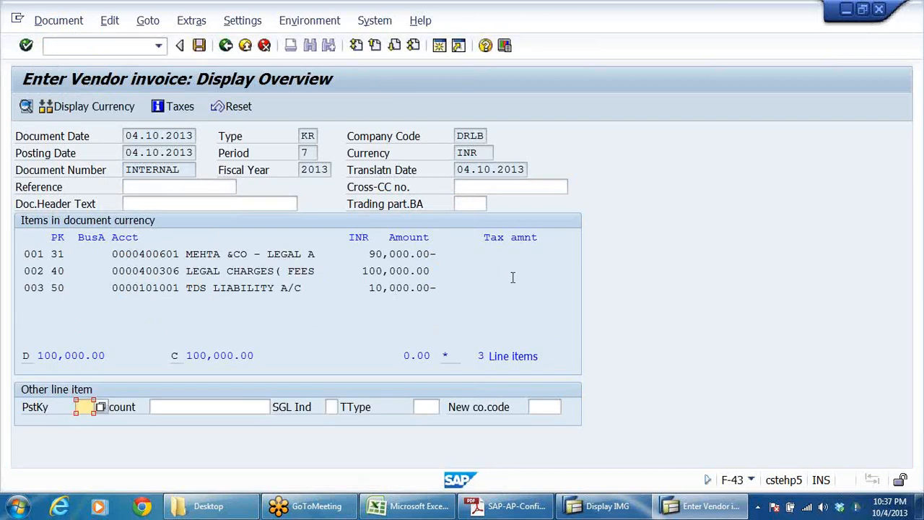
click(200, 45)
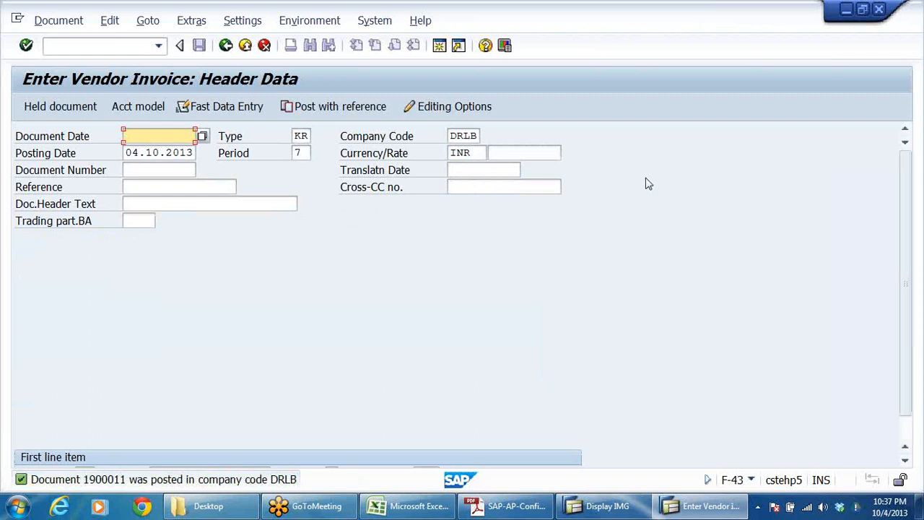
Step: Display the posted invoice document to check its line items, then return to SAP Easy Access
click(48, 24)
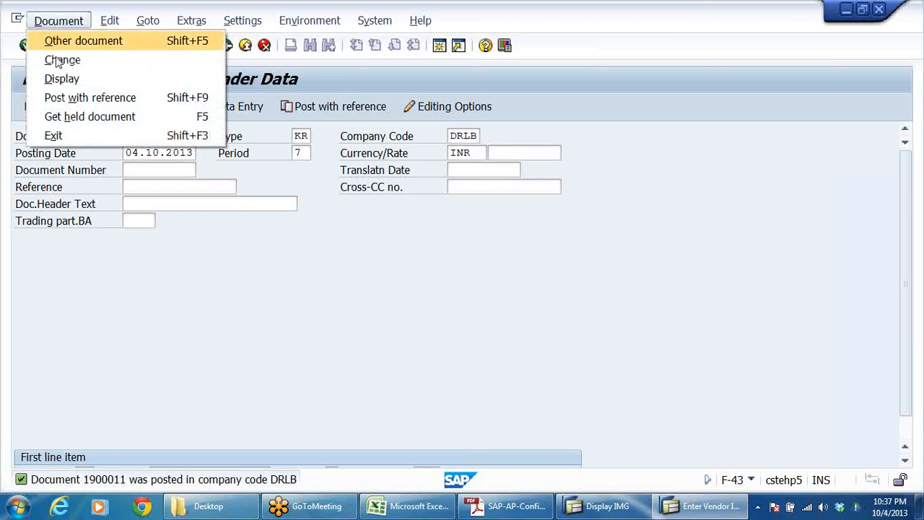
click(59, 79)
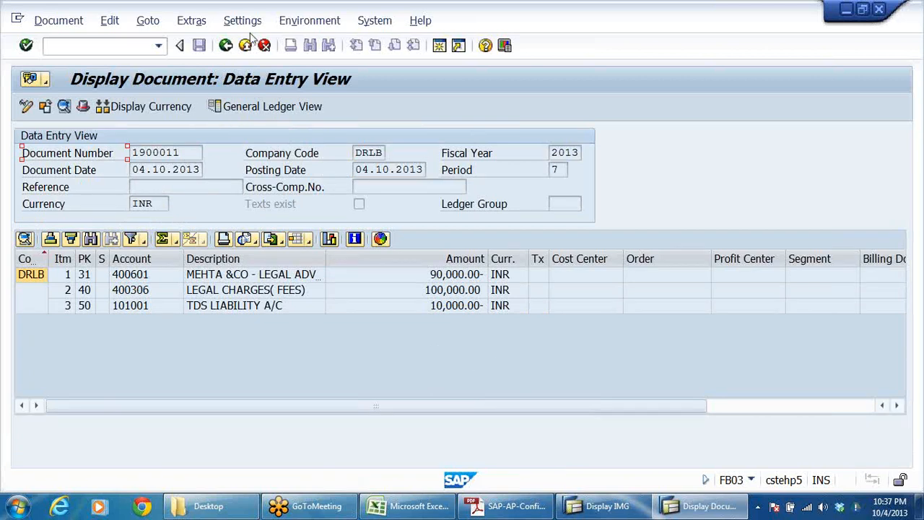
click(226, 46)
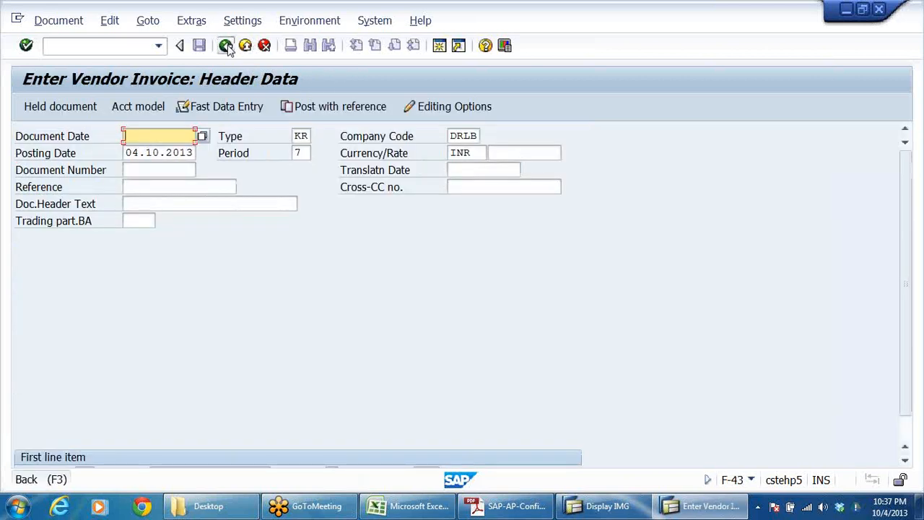
click(226, 46)
click(296, 330)
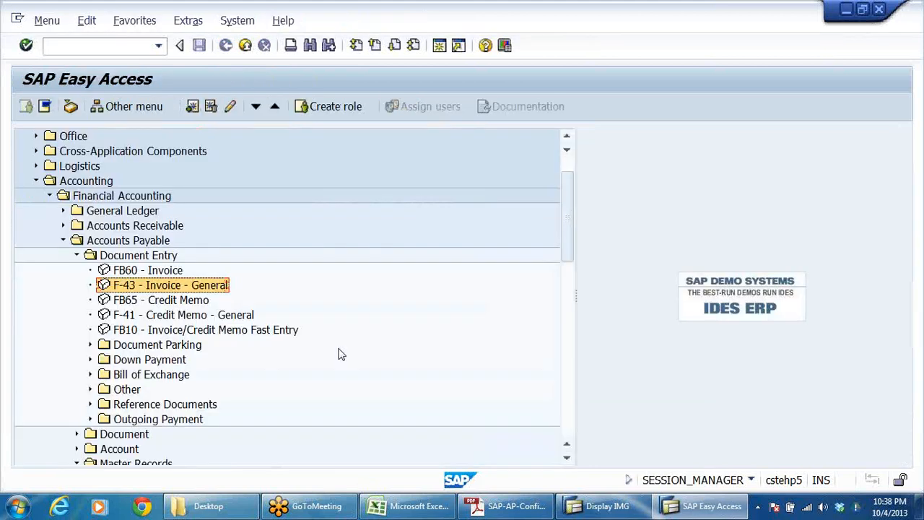
Step: Switch to the IMG session and open Define Withholding Tax Type for Invoice Posting under Extended Withholding Tax Calculation for country key IN
click(602, 509)
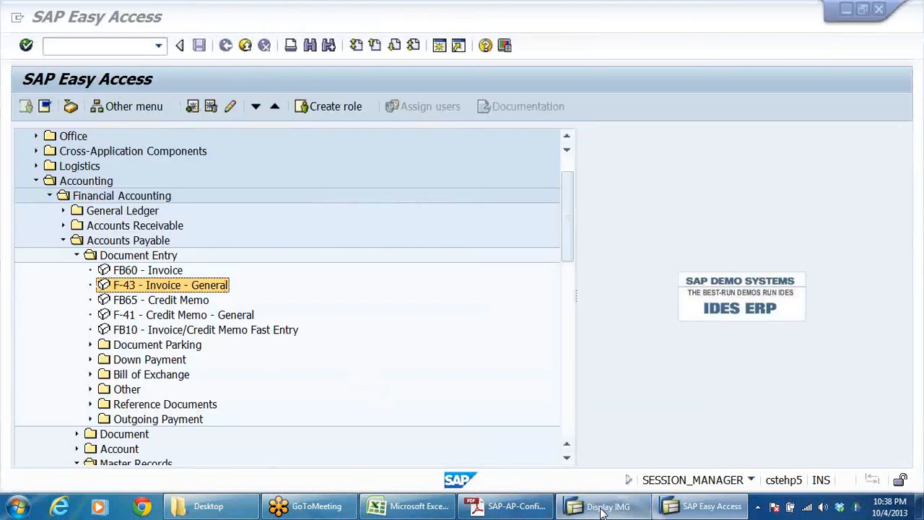
scroll(227, 347, up, 20)
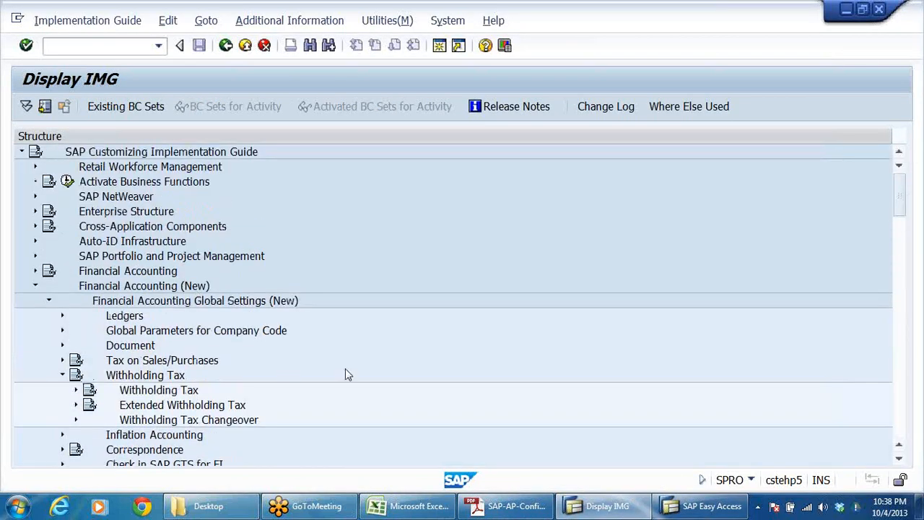
double_click(157, 409)
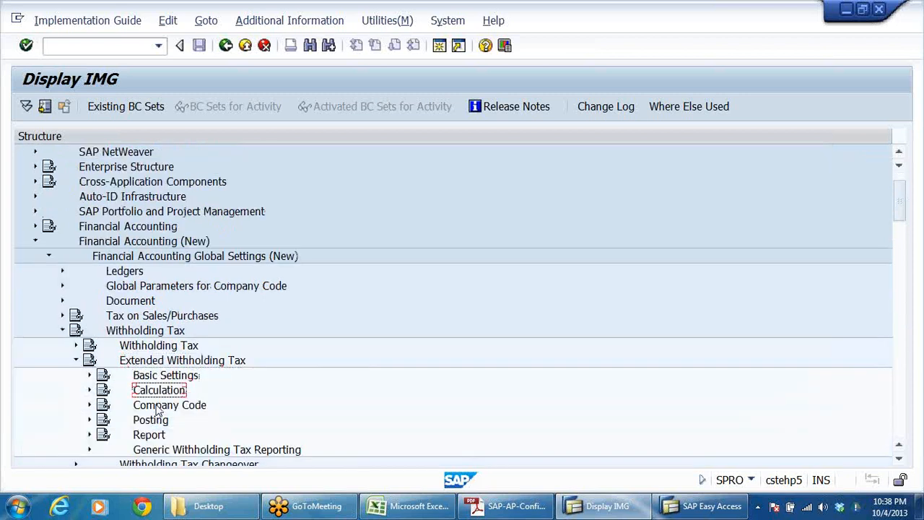
key(Right)
key(Down)
key(Right)
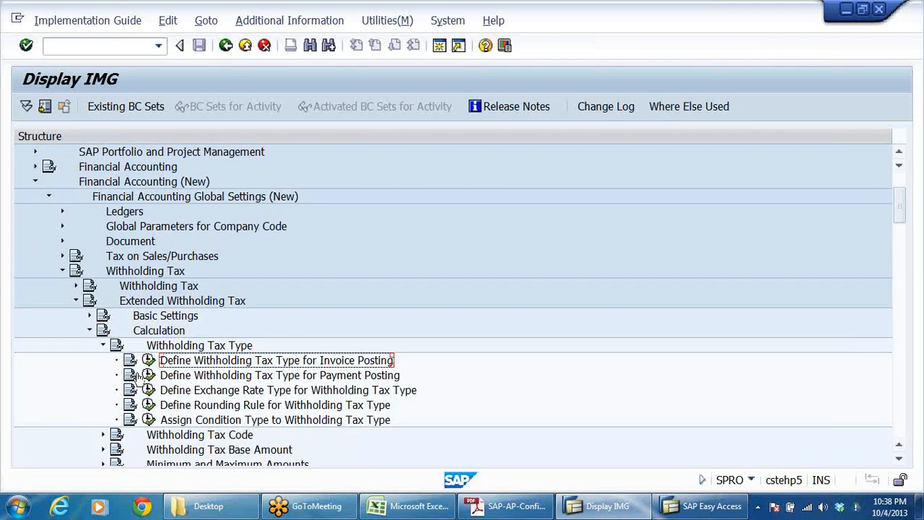
click(148, 360)
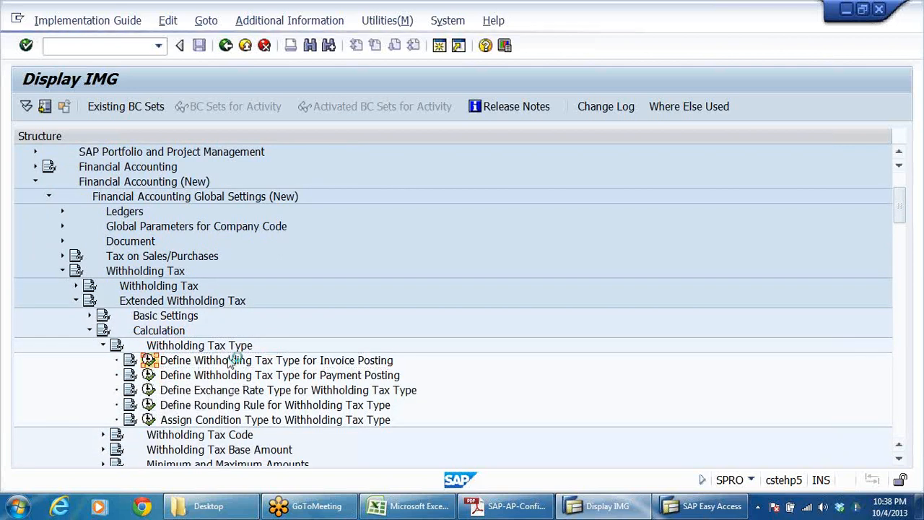
click(187, 280)
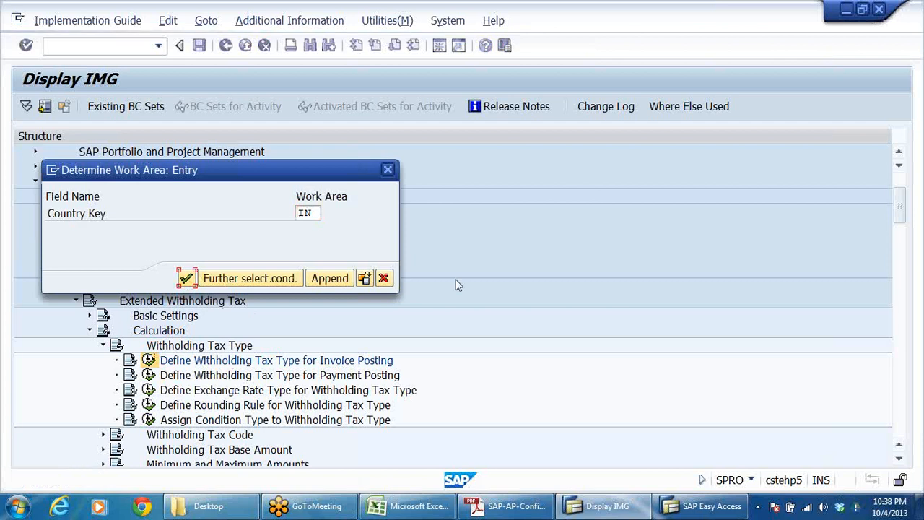
scroll(498, 334, down, 5)
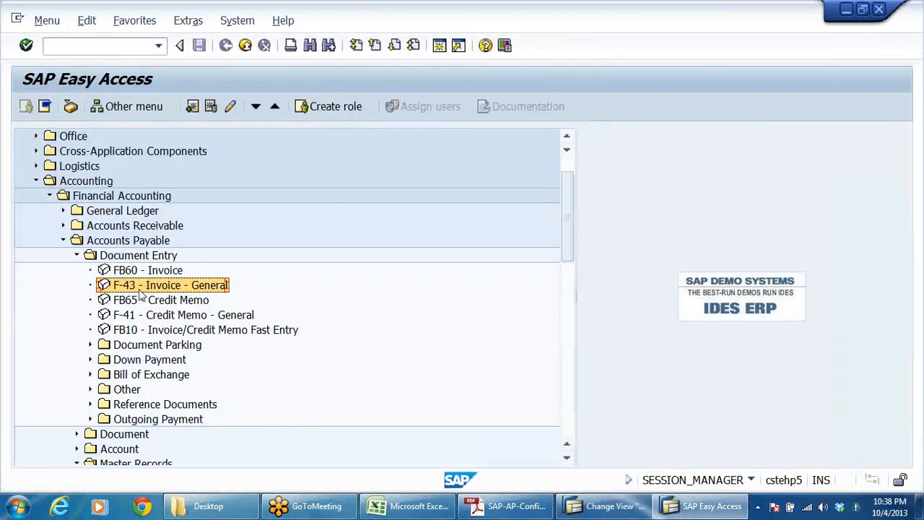
Step: Open F-43 - Invoice - General from SAP Easy Access, fill in the document date and the MEHTA &CO vendor account, and continue to the vendor item
double_click(143, 284)
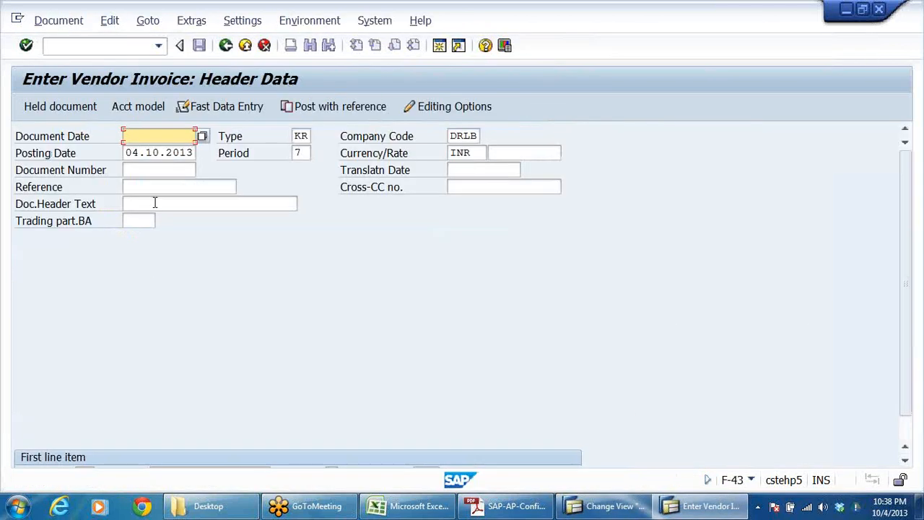
click(149, 135)
click(157, 146)
scroll(300, 327, down, 1)
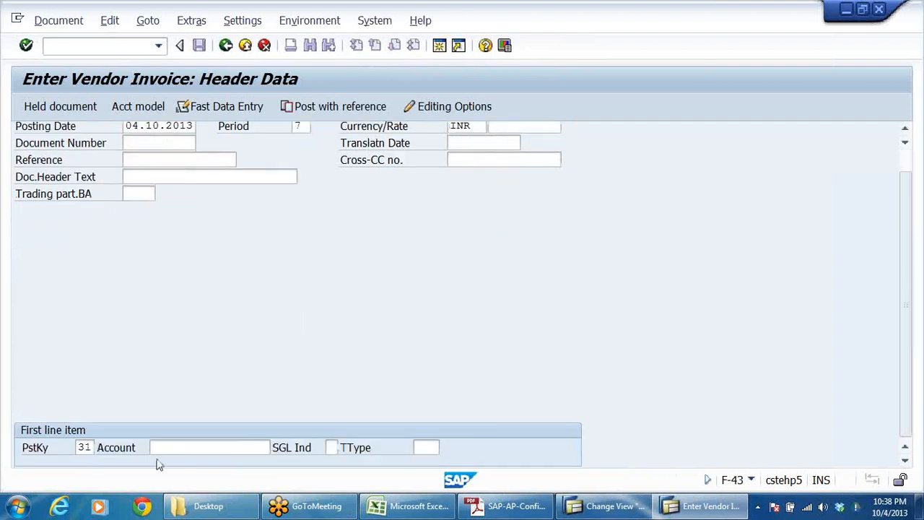
click(165, 446)
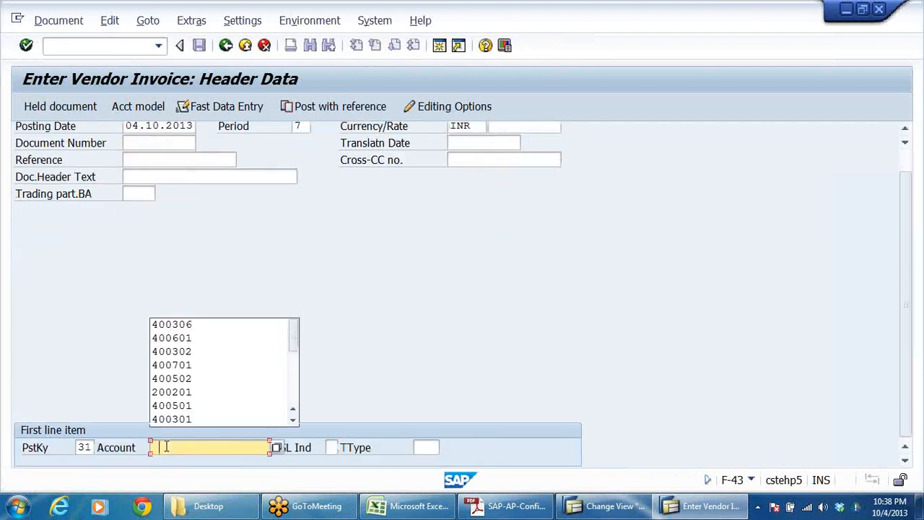
click(213, 338)
key(Return)
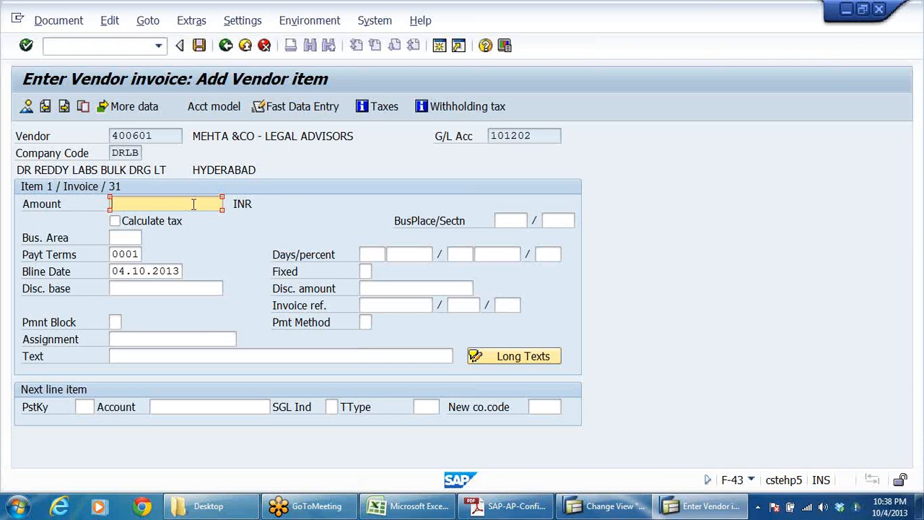
Step: Enter 100000 as the amount of the second invoice's vendor item and TDS ON LEGAL CHARGES as its text
text(100)
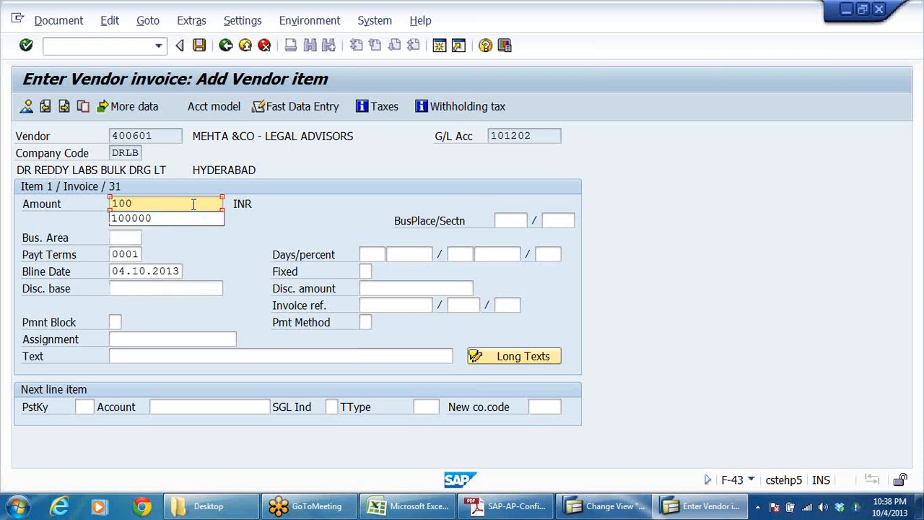
click(133, 219)
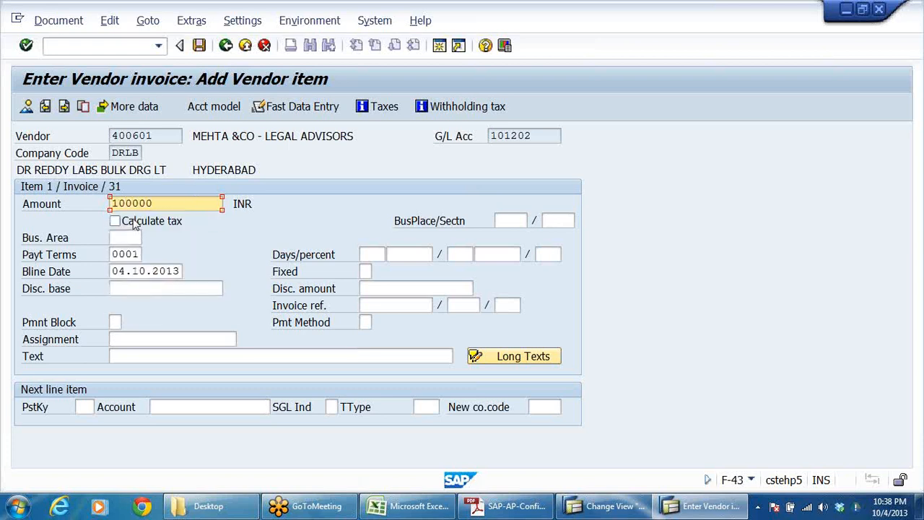
double_click(172, 203)
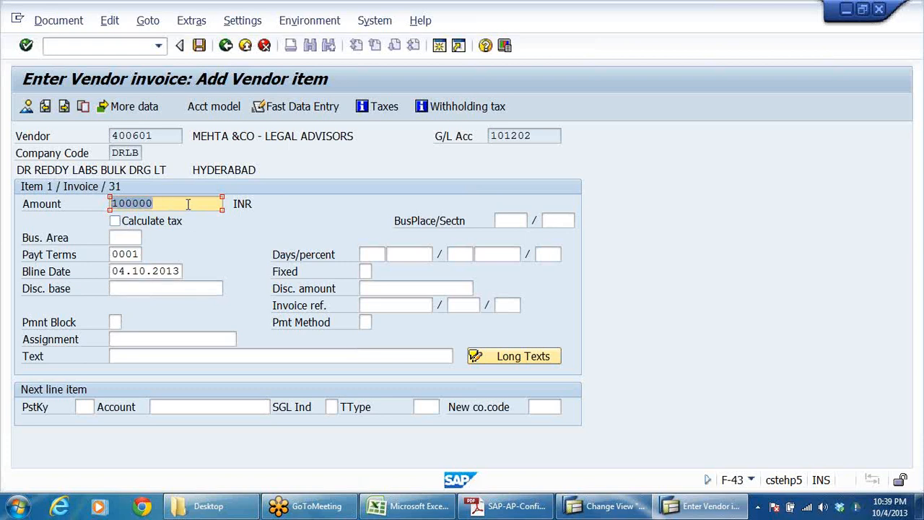
click(155, 356)
click(154, 371)
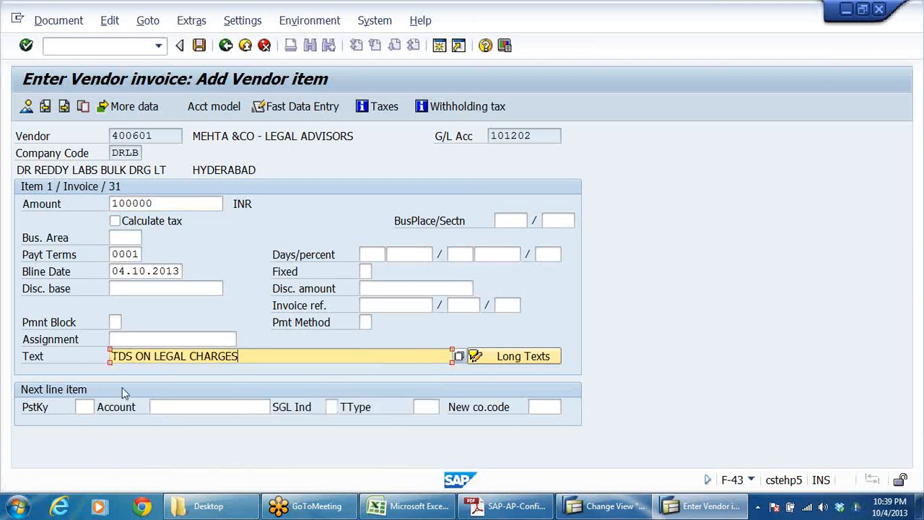
Step: Set the second invoice's next line item to posting key 40 with the legal charges G/L account
click(90, 404)
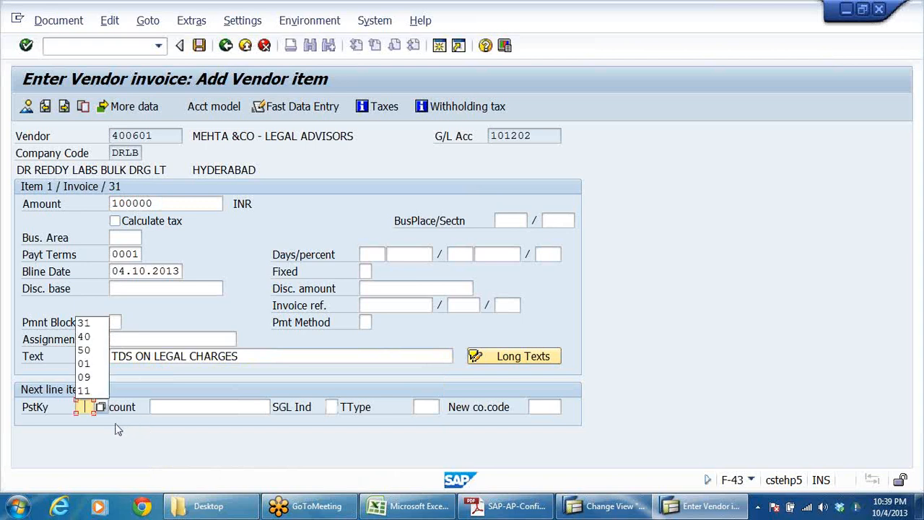
click(90, 336)
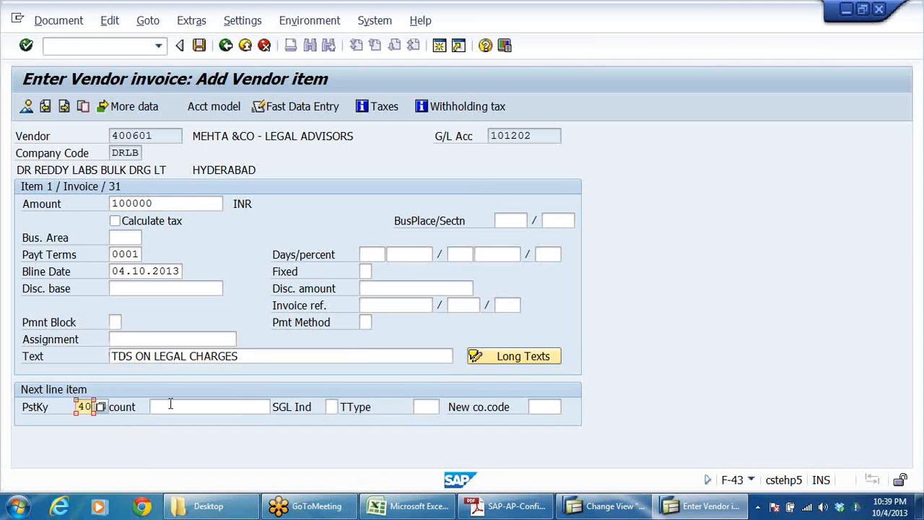
click(167, 407)
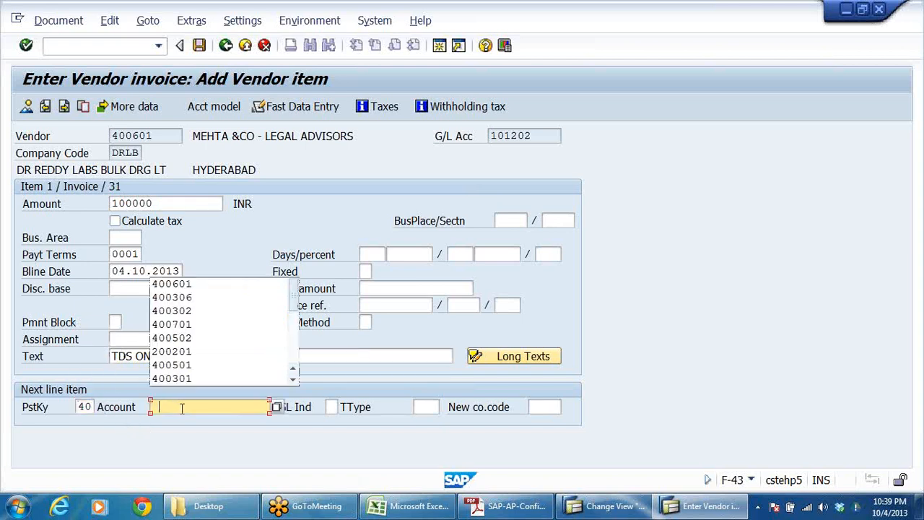
click(195, 294)
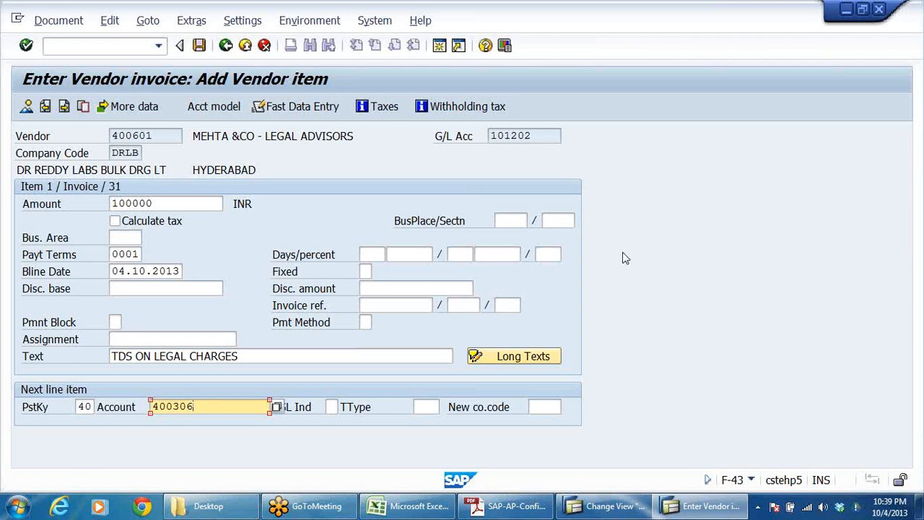
Step: Continue to the withholding tax information for code W1, enter a tax base of 100000 and a tax amount of 25000, and confirm
key(Return)
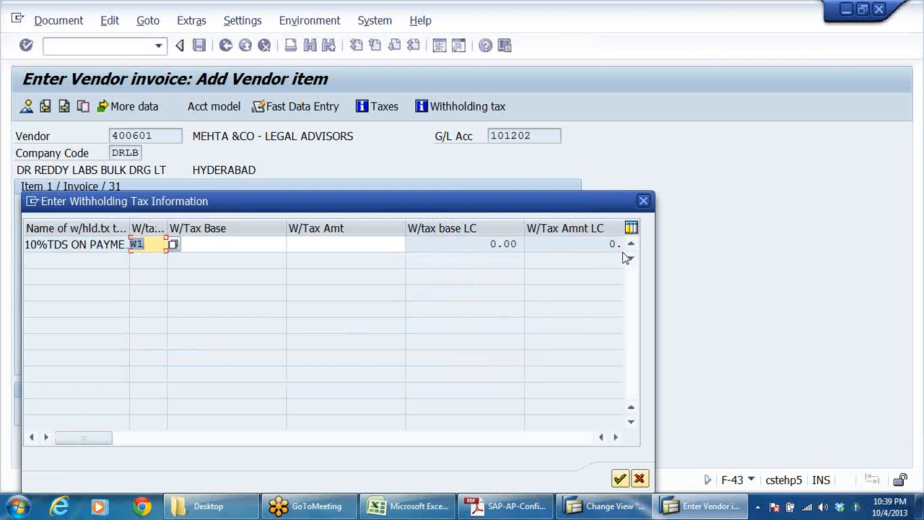
click(242, 245)
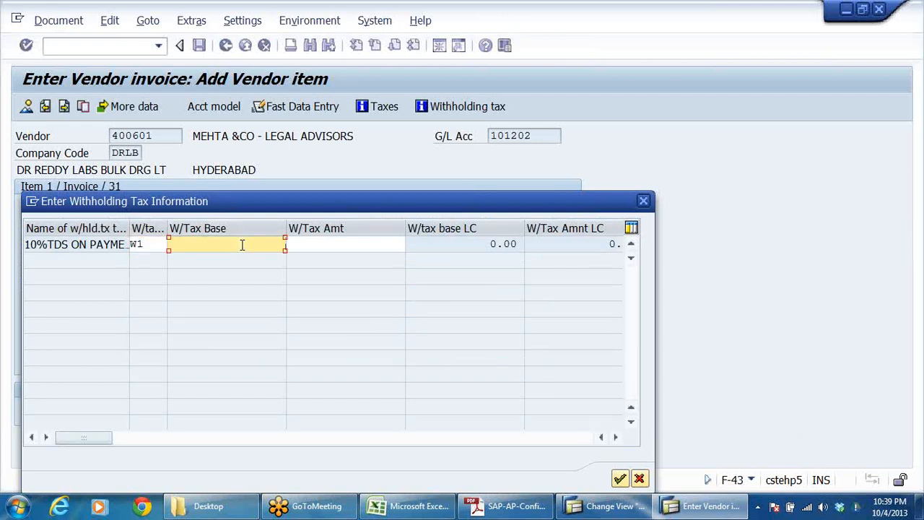
text(100000)
click(359, 245)
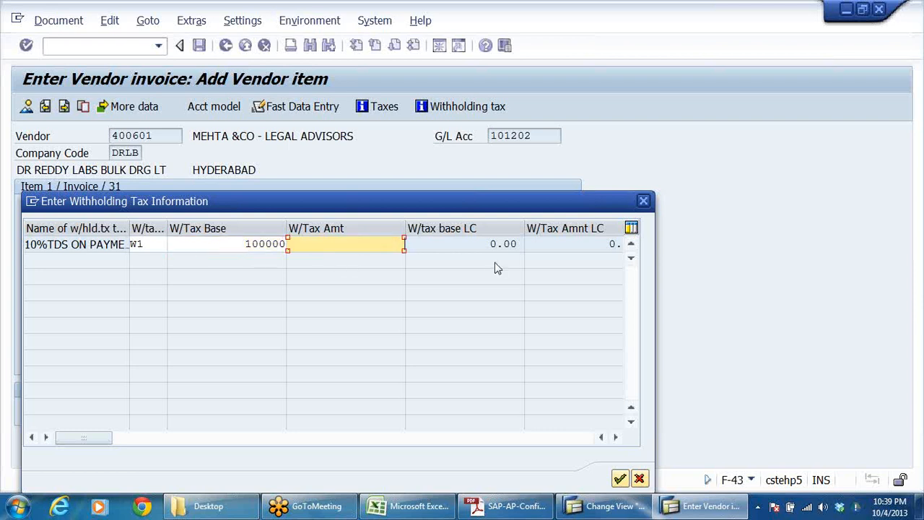
text(25000)
key(alt+Tab)
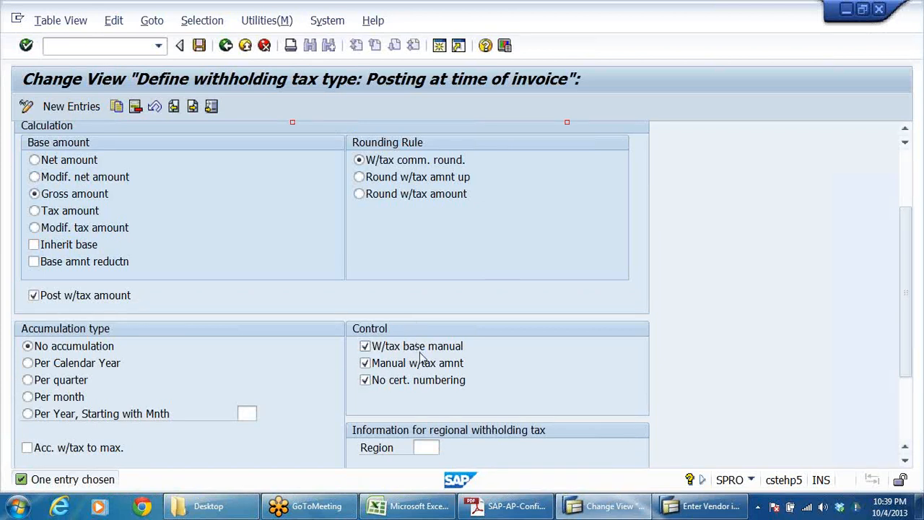
key(alt+Tab)
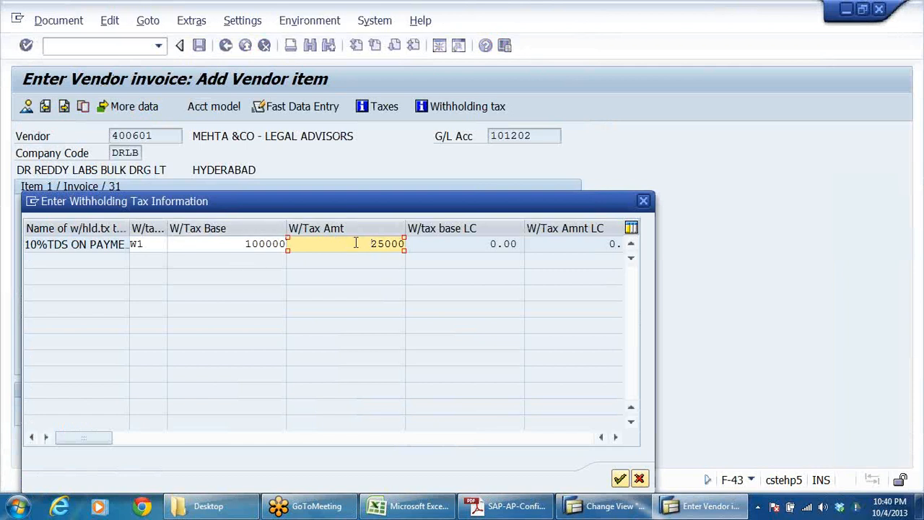
key(Return)
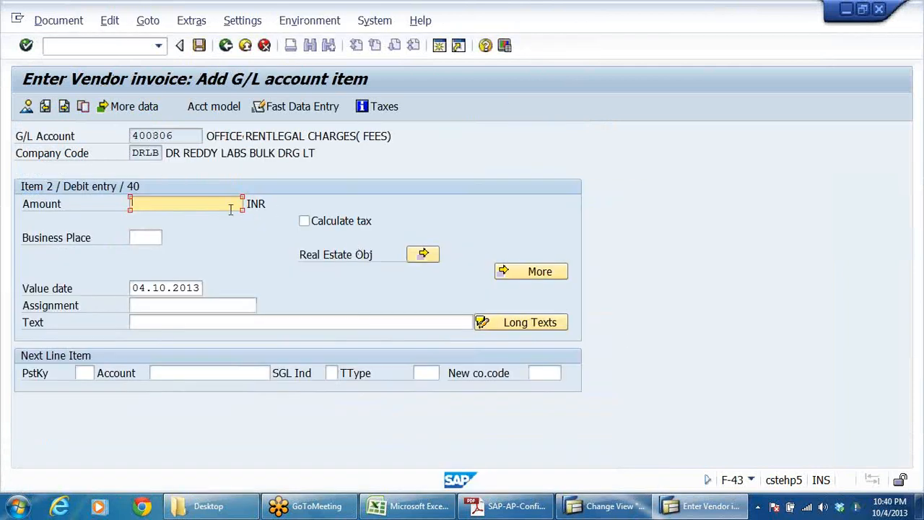
Step: Enter 100000 as the legal charges item's amount and TDS ON LEGAL CHARGES as its text, and display the document overview
click(228, 208)
click(181, 214)
click(218, 319)
click(218, 318)
click(190, 338)
click(26, 106)
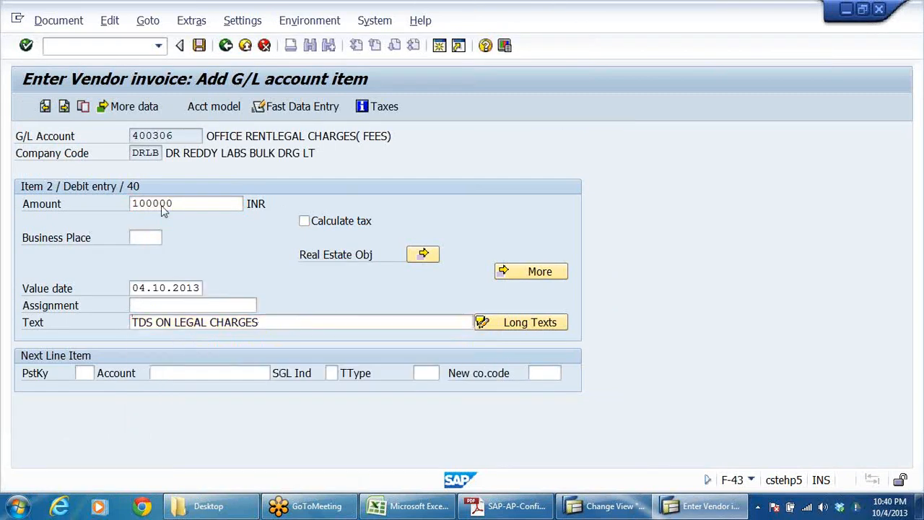
Step: Simulate the second vendor invoice, acknowledge the section code message, review the TDS line item and post the document
click(395, 264)
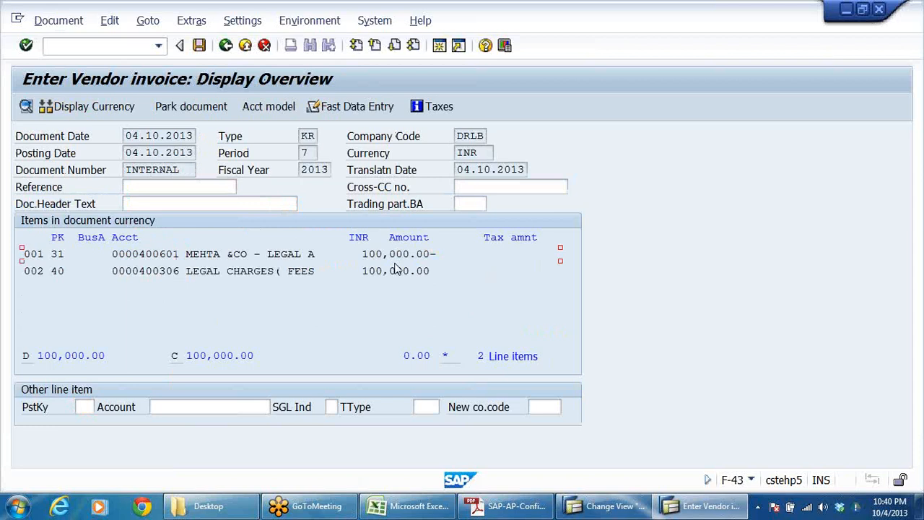
click(59, 20)
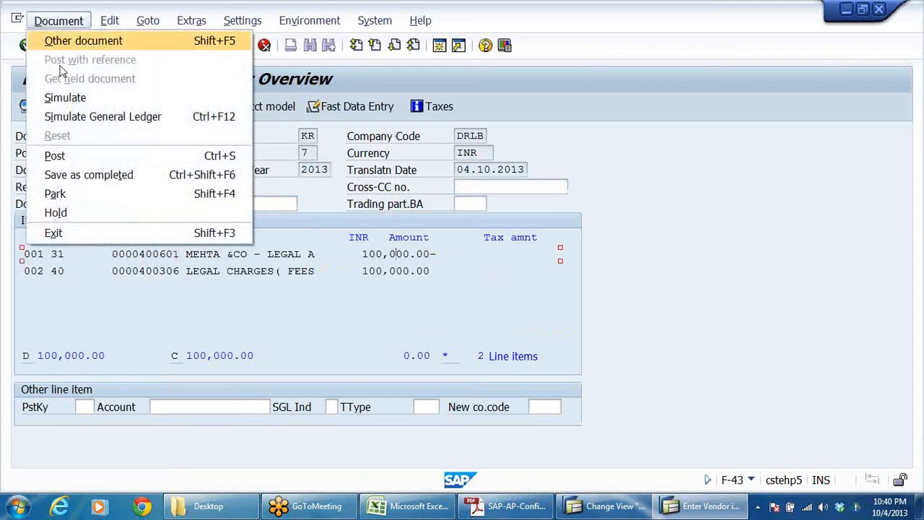
click(67, 101)
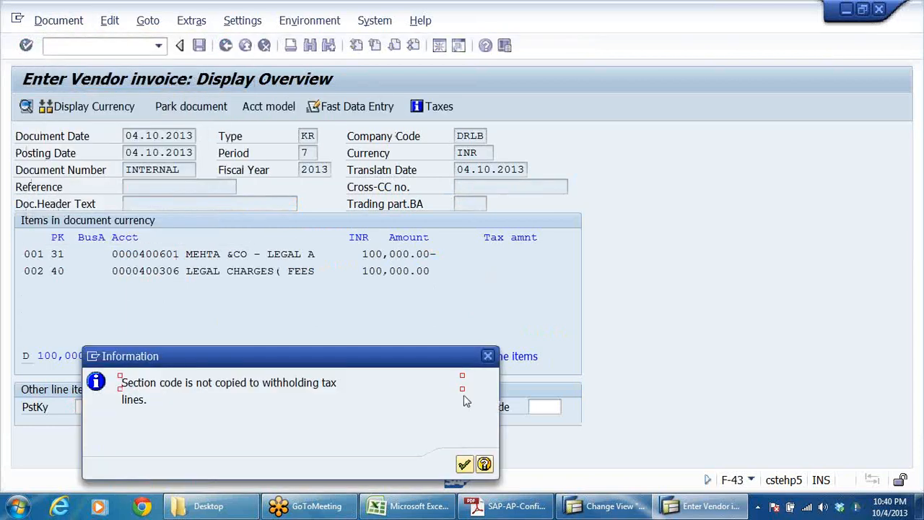
click(463, 463)
click(388, 289)
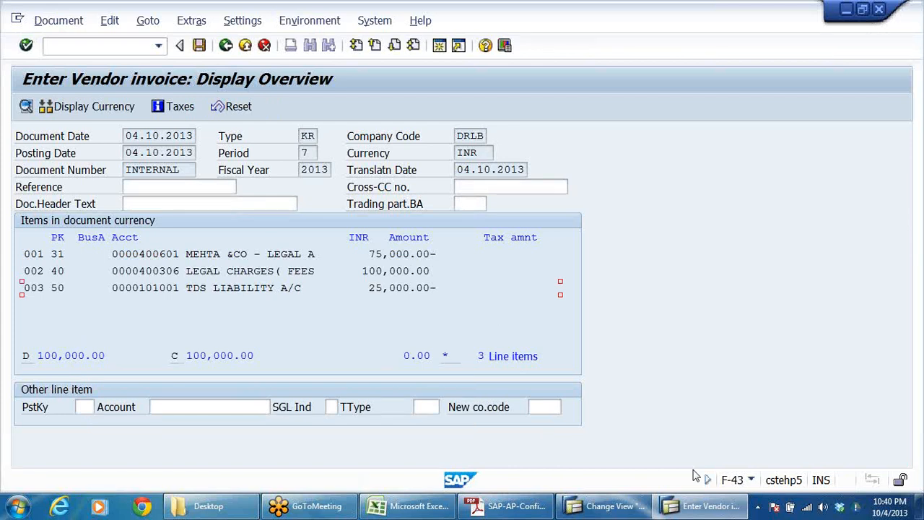
key(alt+Tab)
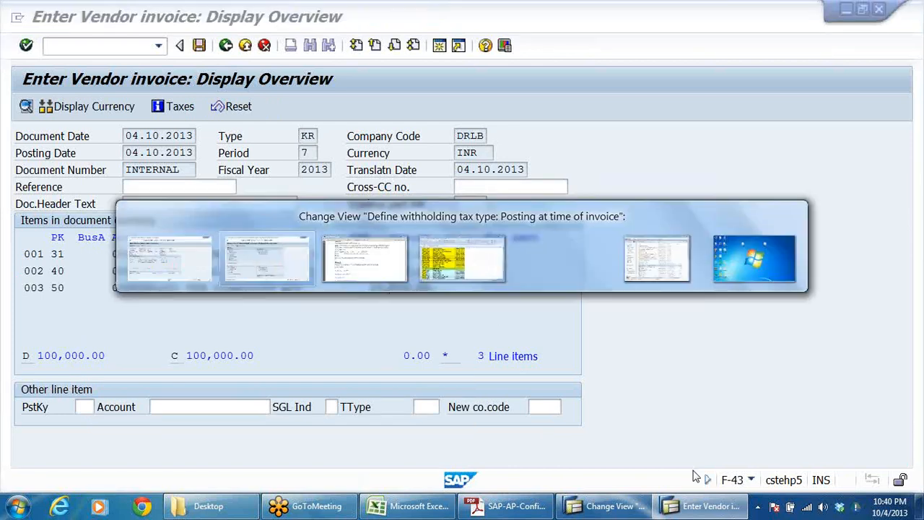
key(alt+Tab)
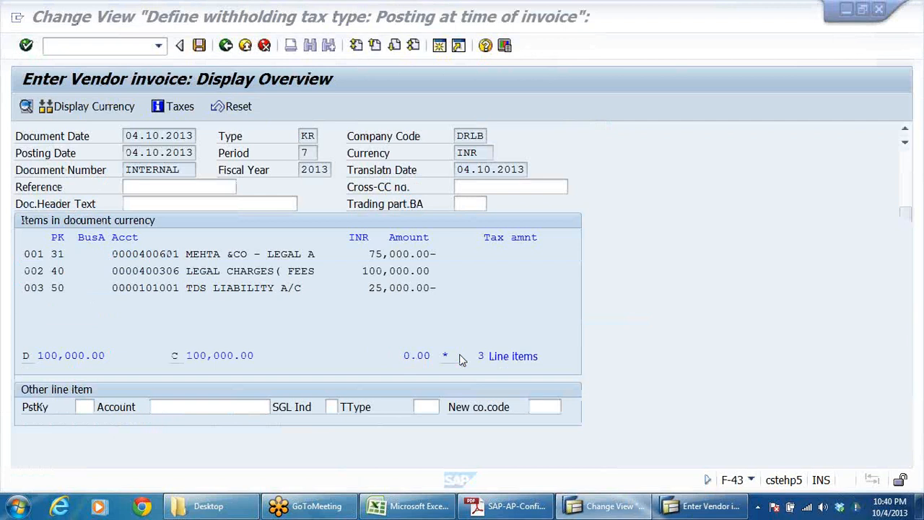
click(199, 45)
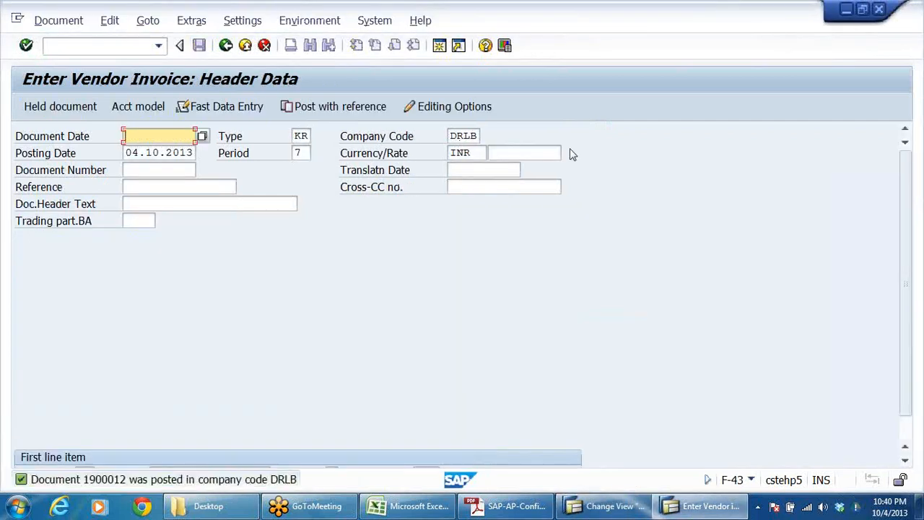
Step: Exit vendor invoice entry to SAP Easy Access and collapse the Document Entry and Master Records folders under Accounts Payable
click(245, 45)
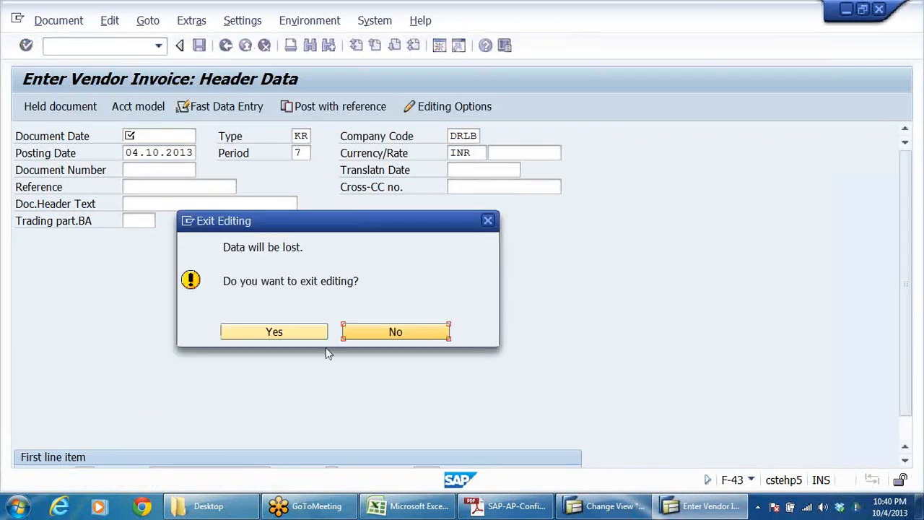
click(272, 333)
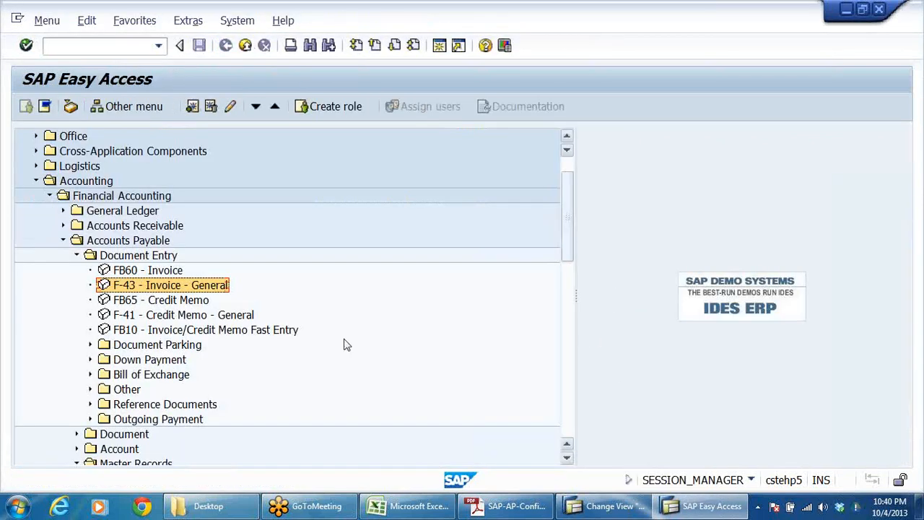
click(76, 255)
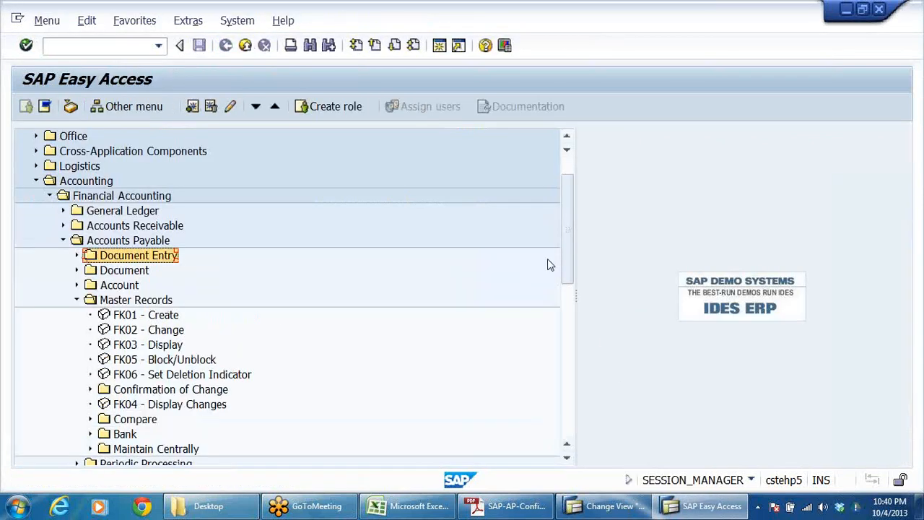
click(76, 300)
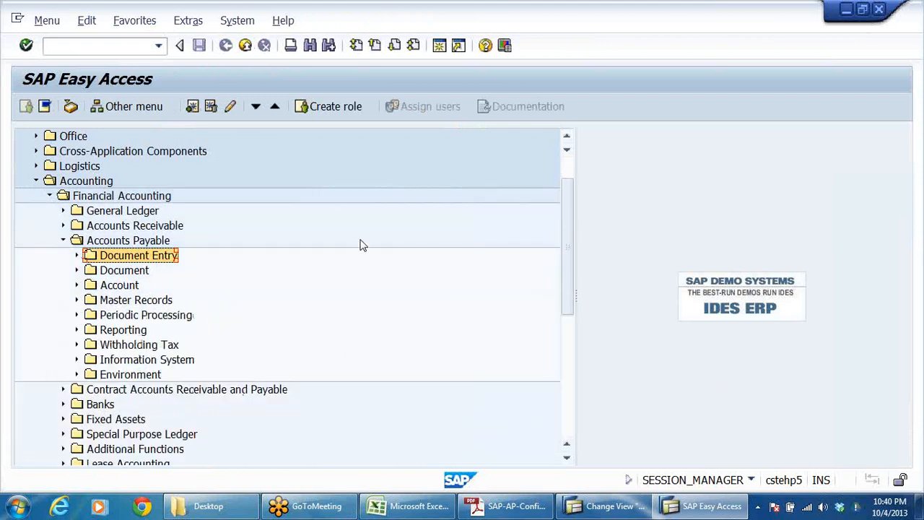
click(914, 36)
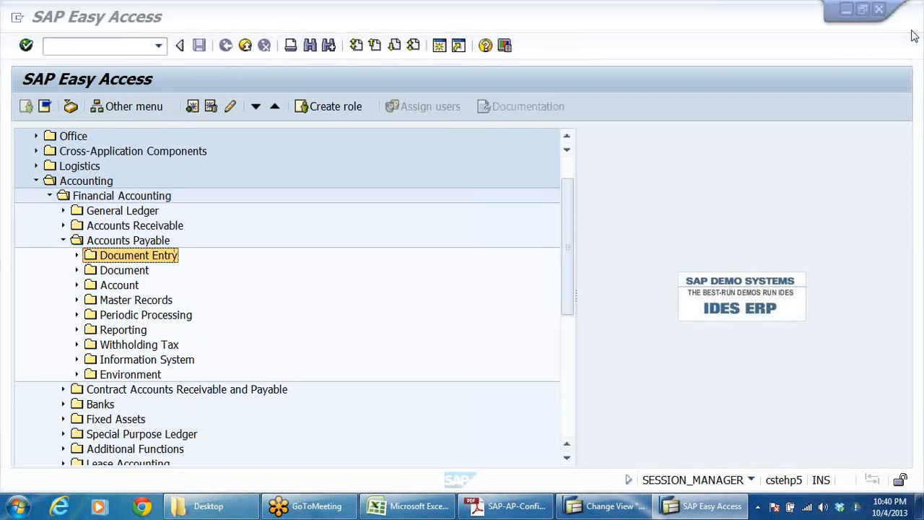